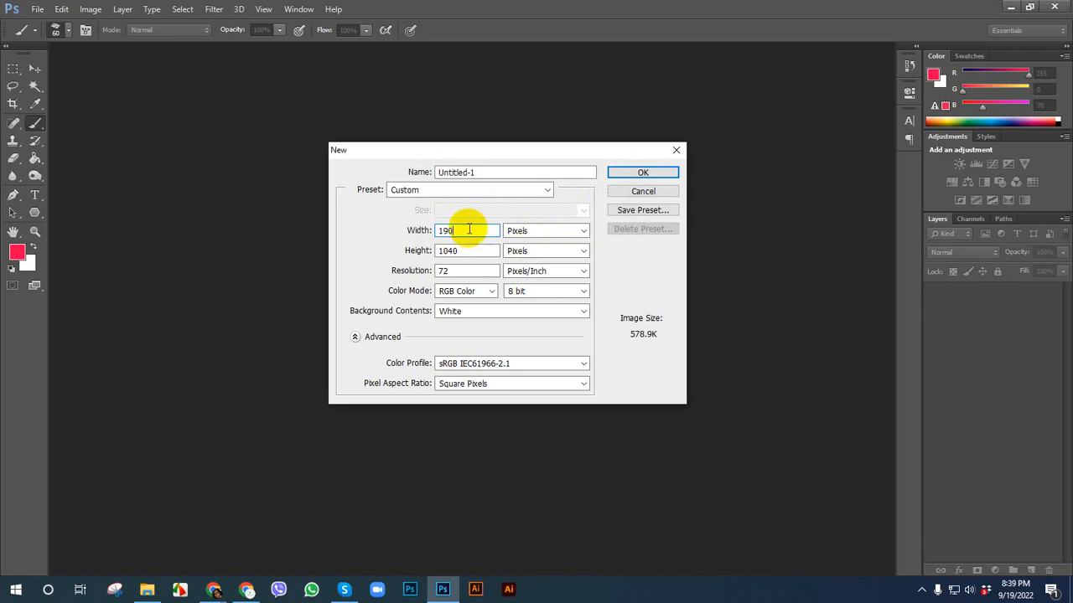
# - Create a new document named "Brush tool" with a width of 1900 pixels and a height of 1200 pixels
pyautogui.write('0')
pyautogui.press('Tab')
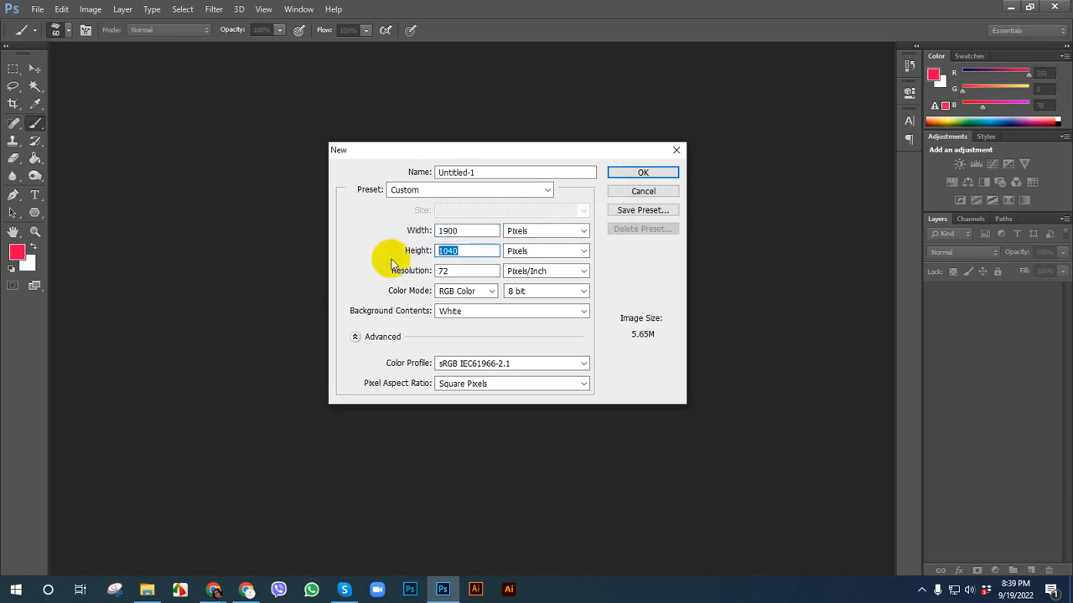
pyautogui.write('12100')
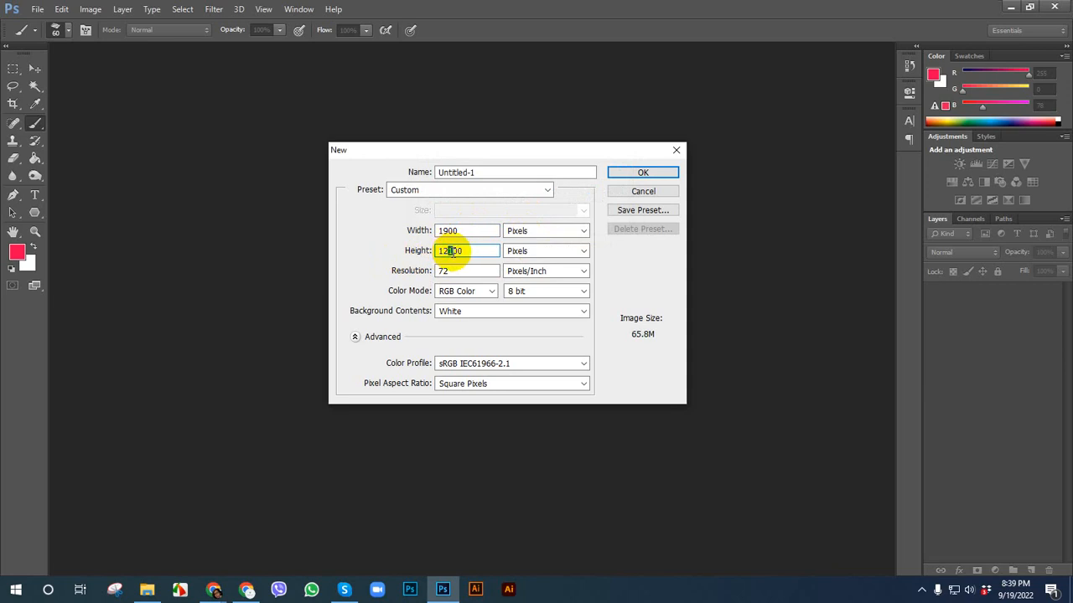
pyautogui.press('BackSpace')
pyautogui.click(467, 230)
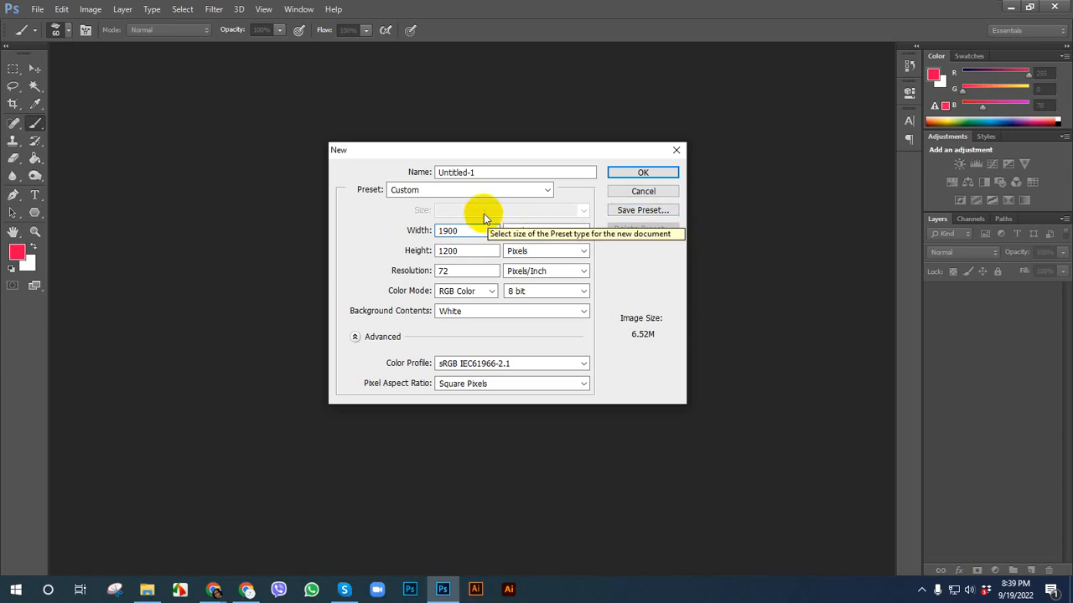
pyautogui.moveTo(482, 172); pyautogui.dragTo(436, 172)
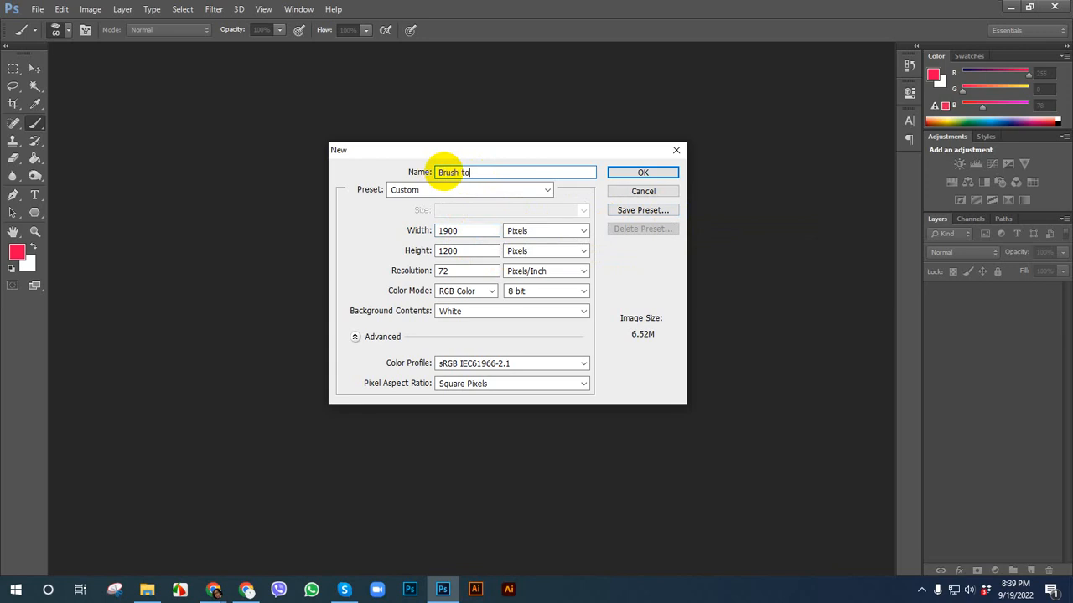
pyautogui.write('Brush tool')
pyautogui.click(643, 172)
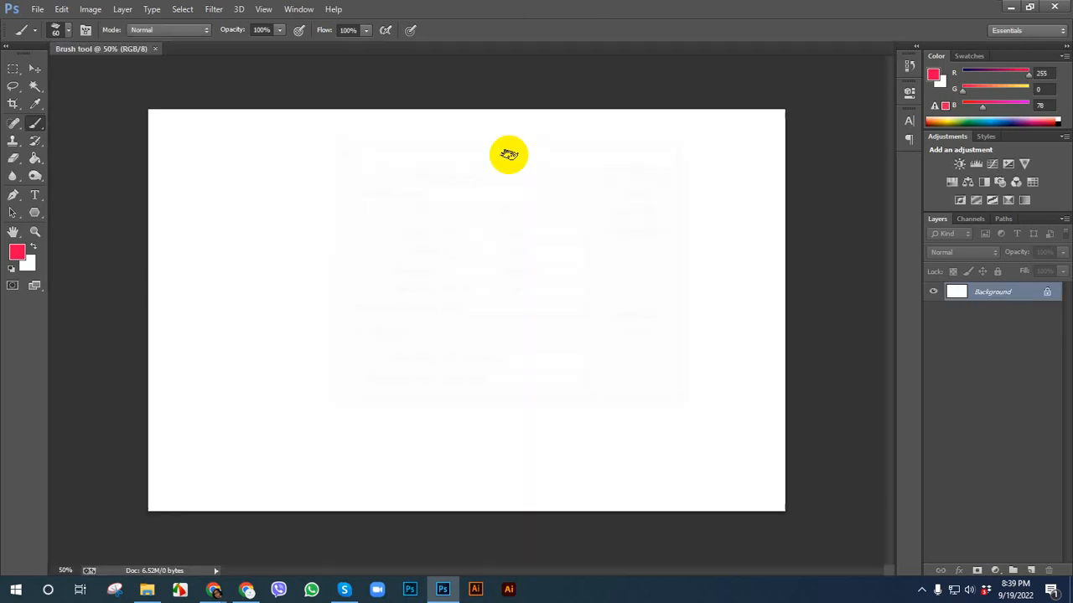
# - Select the Brush Tool from its group of painting tools
pyautogui.click(34, 68)
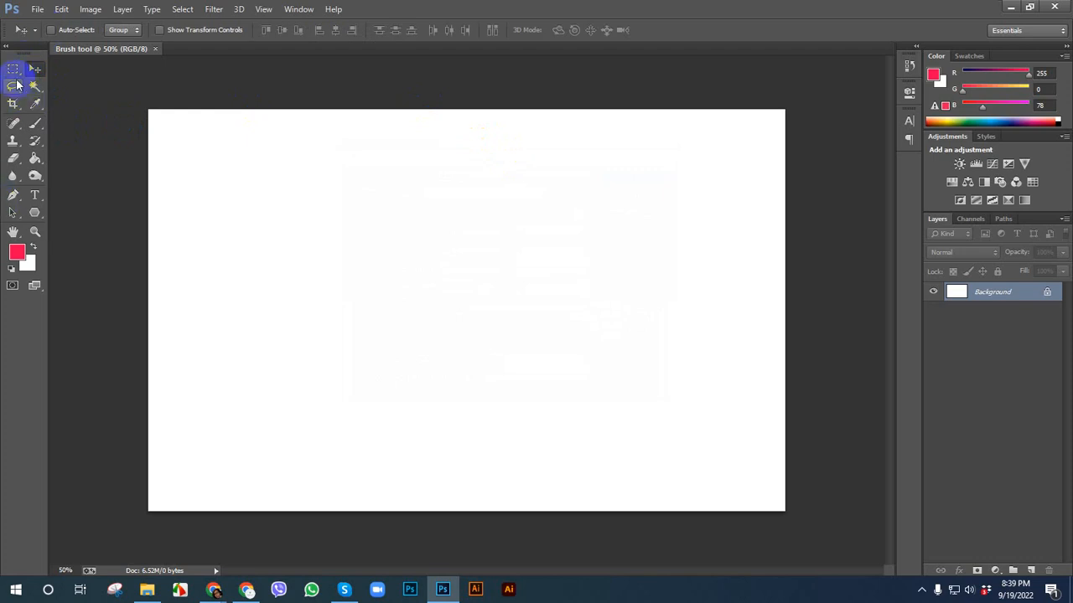
pyautogui.press('b')
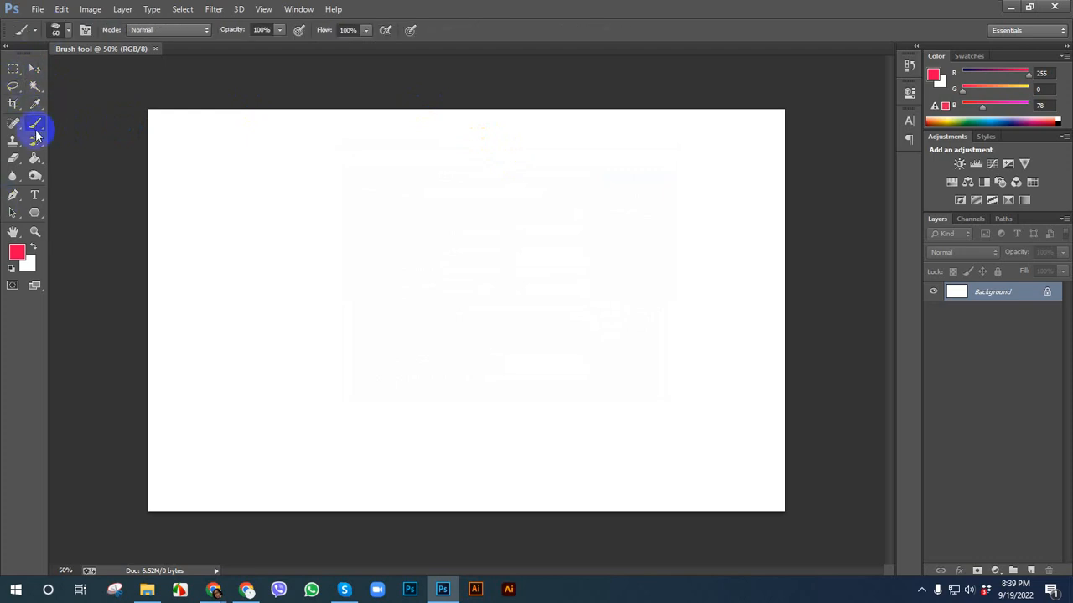
pyautogui.click(34, 72)
pyautogui.moveTo(33, 127); pyautogui.dragTo(59, 128)
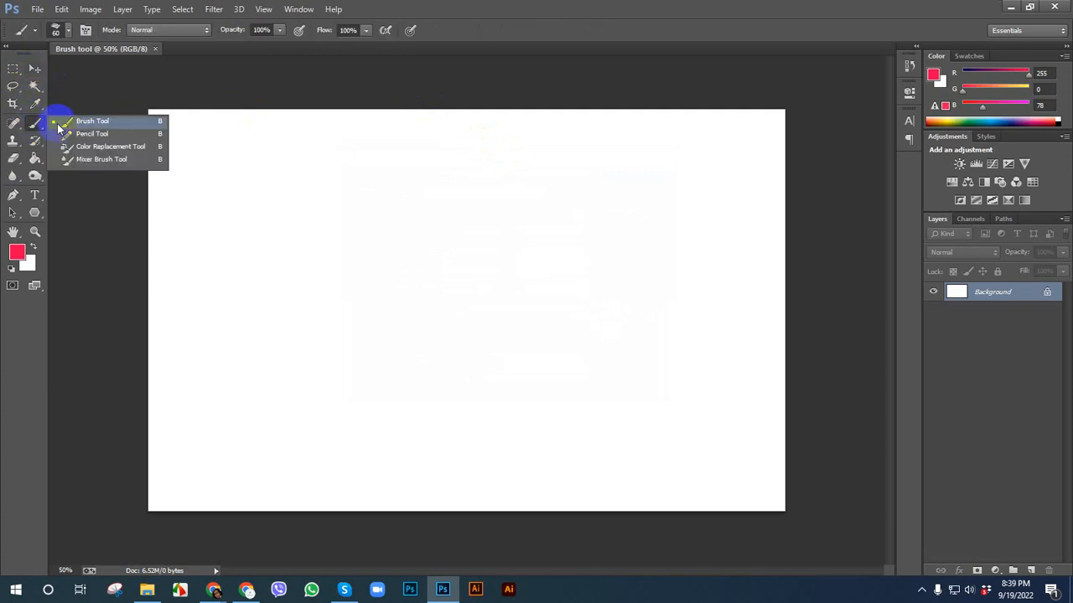
pyautogui.click(137, 120)
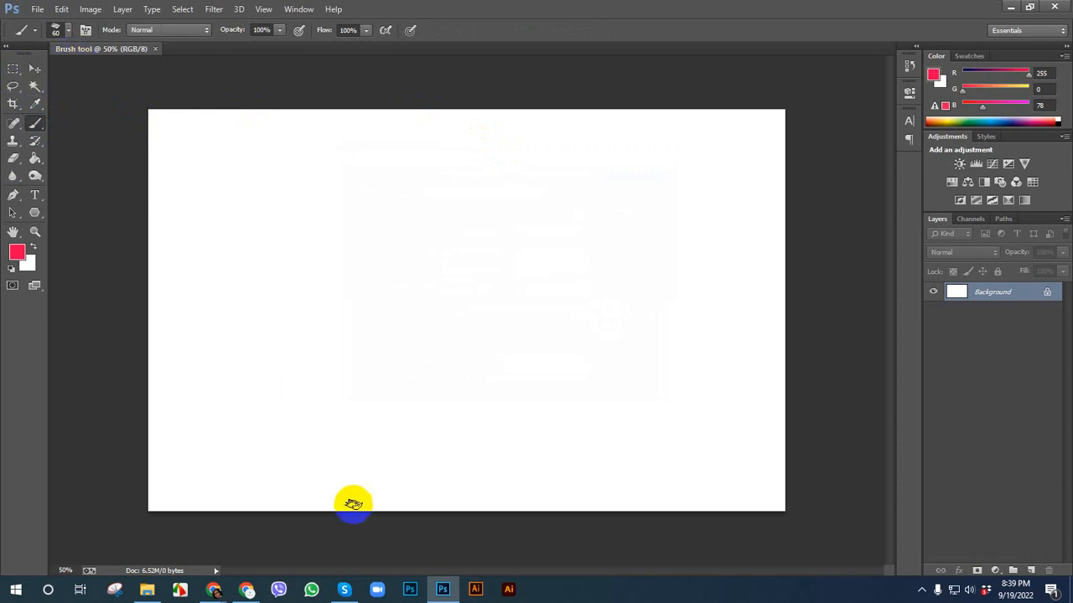
# - Switch to the Google Meet call in Chrome, admit the waiting participant, and return to Photoshop
pyautogui.click(246, 589)
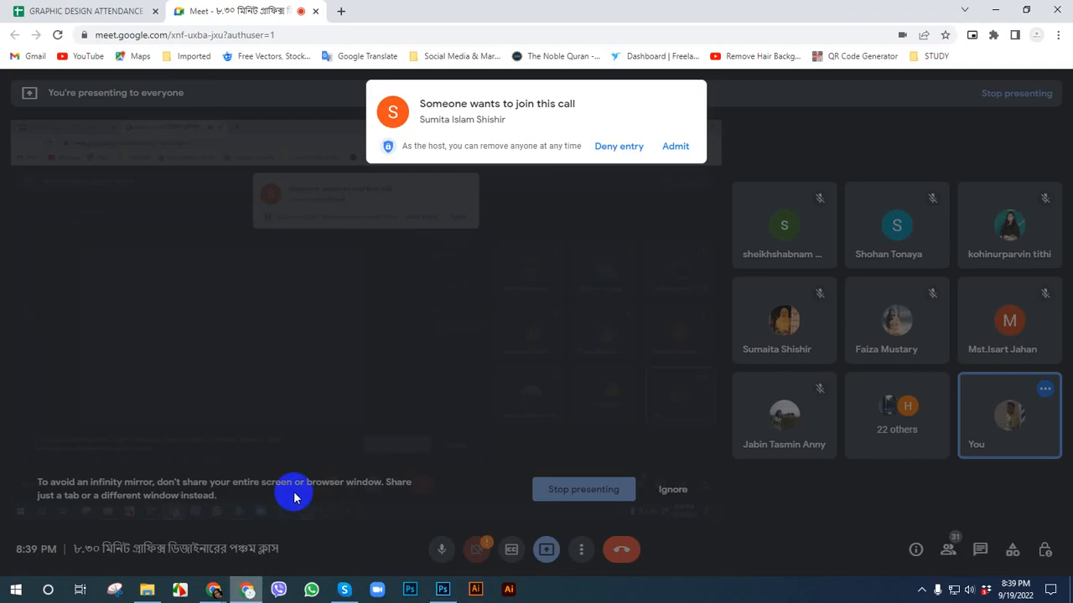
pyautogui.click(678, 146)
pyautogui.click(446, 590)
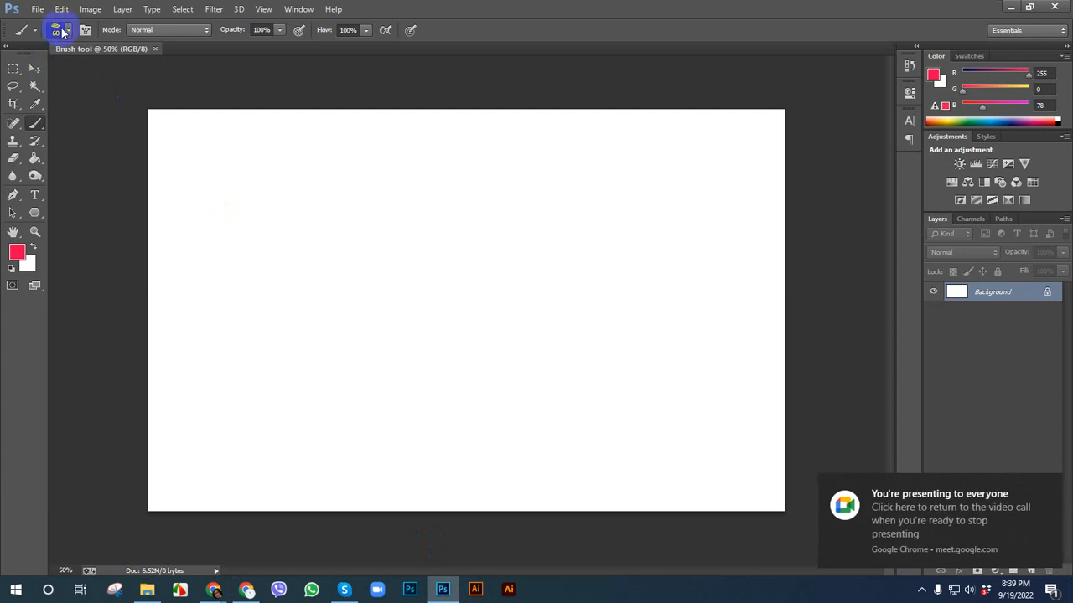
pyautogui.click(57, 31)
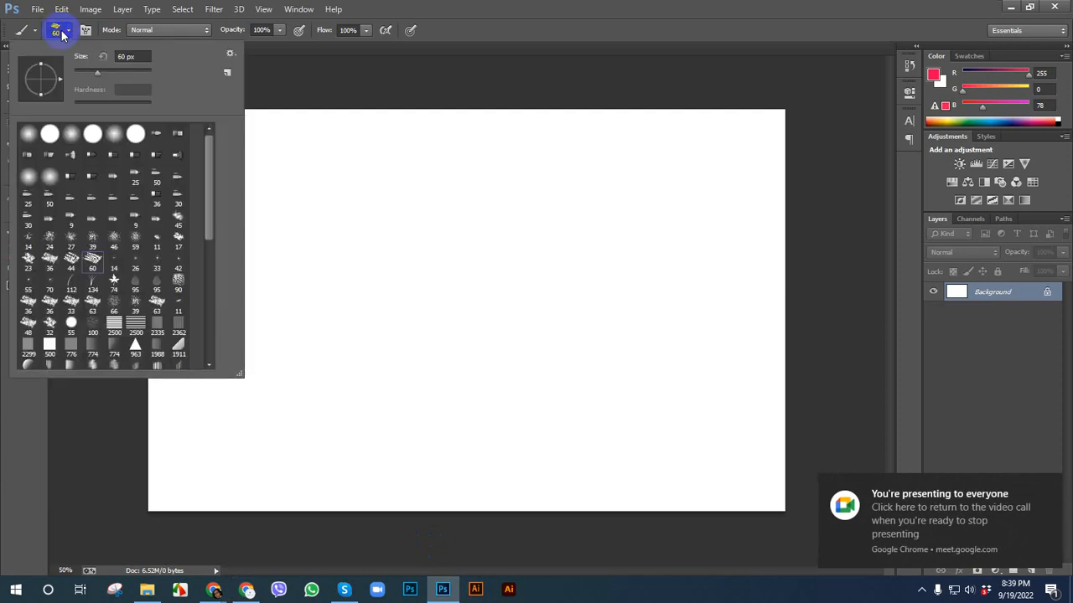
pyautogui.click(59, 31)
pyautogui.click(57, 31)
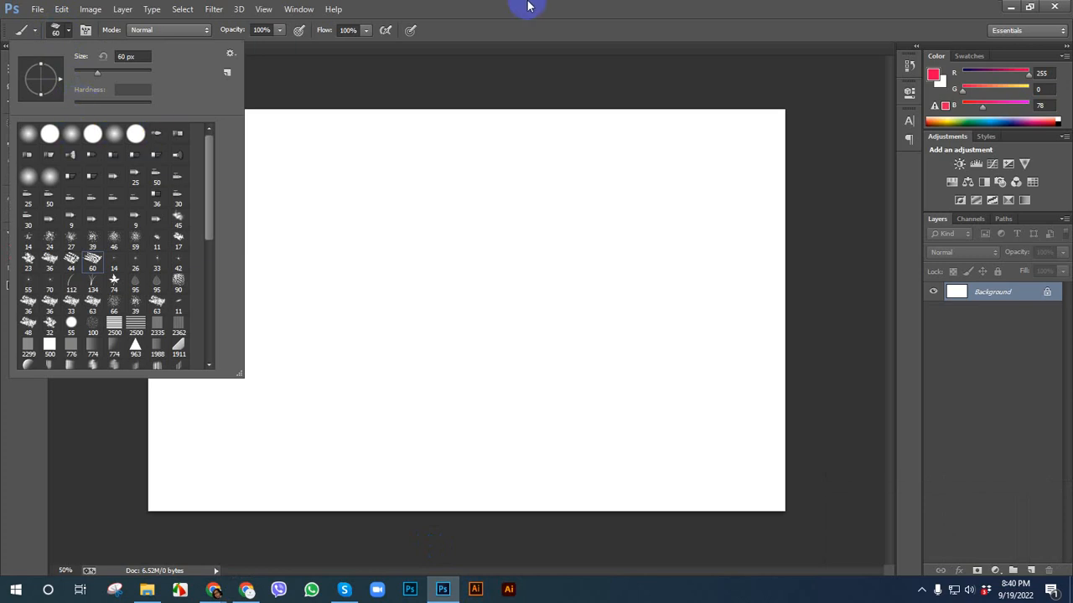
pyautogui.click(466, 33)
# - Reset the foreground and background colors to default and fill the Background layer with black using the Paint Bucket
pyautogui.click(36, 69)
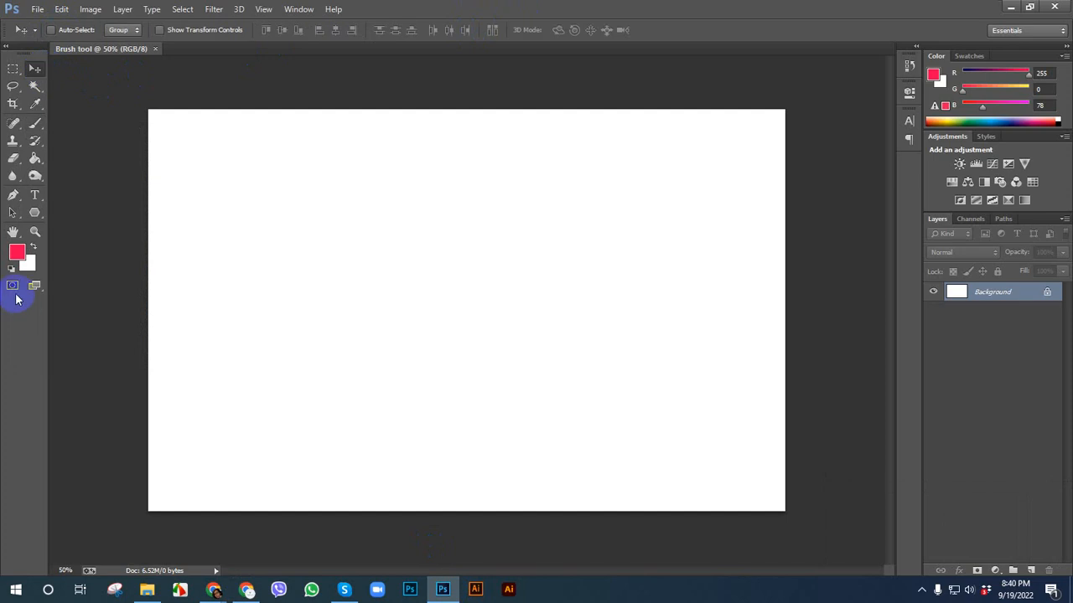
pyautogui.click(11, 269)
pyautogui.click(12, 157)
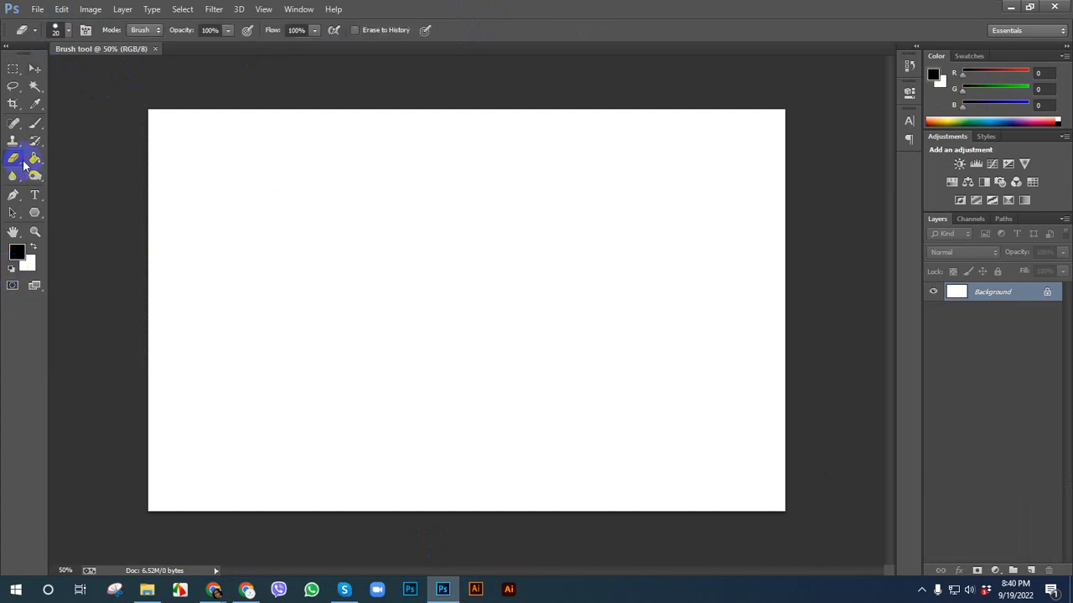
pyautogui.click(35, 158)
pyautogui.click(216, 211)
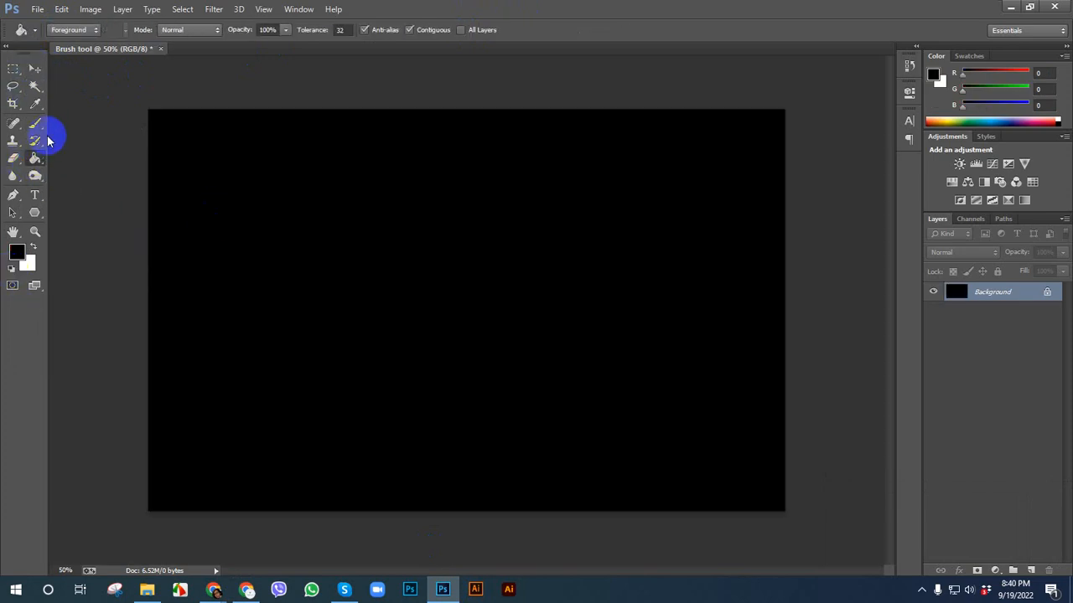
# - Choose a soft round brush for the Brush Tool and swap the colors to make the foreground white
pyautogui.moveTo(35, 123); pyautogui.dragTo(76, 118)
pyautogui.click(67, 31)
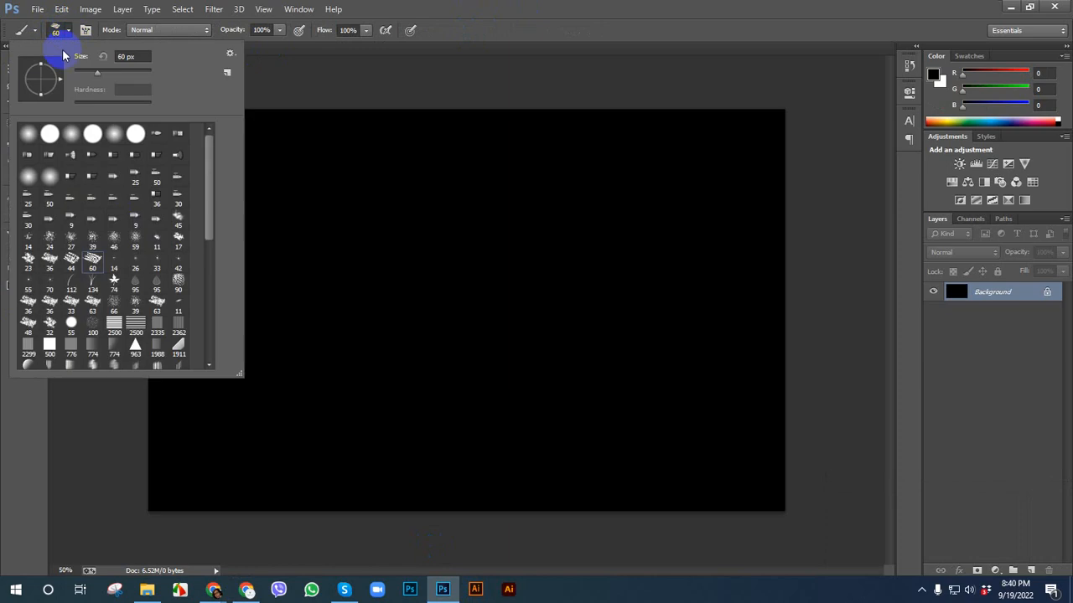
pyautogui.click(479, 24)
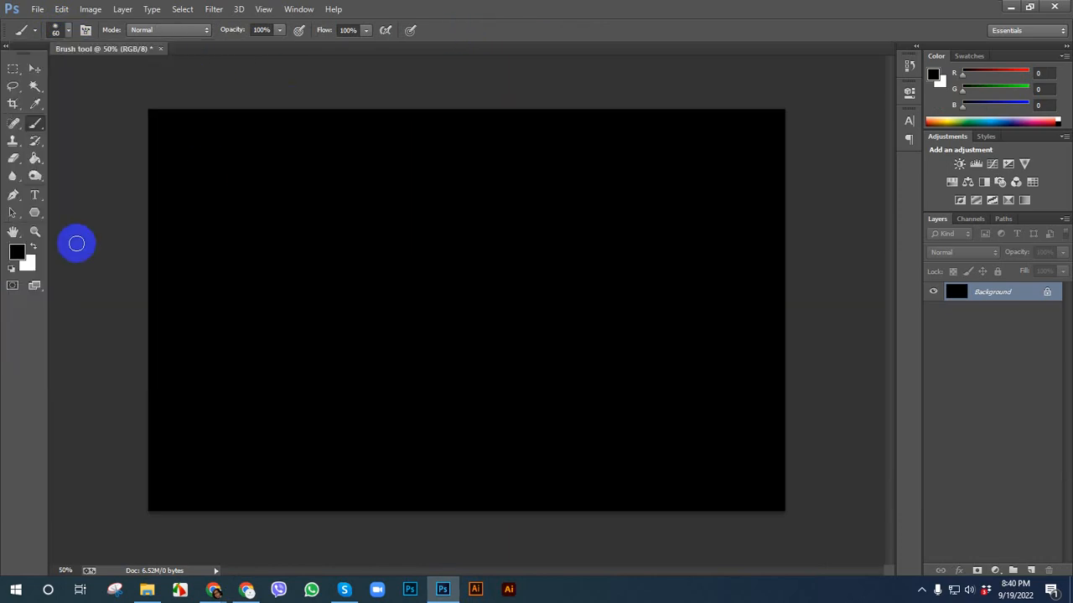
pyautogui.click(34, 247)
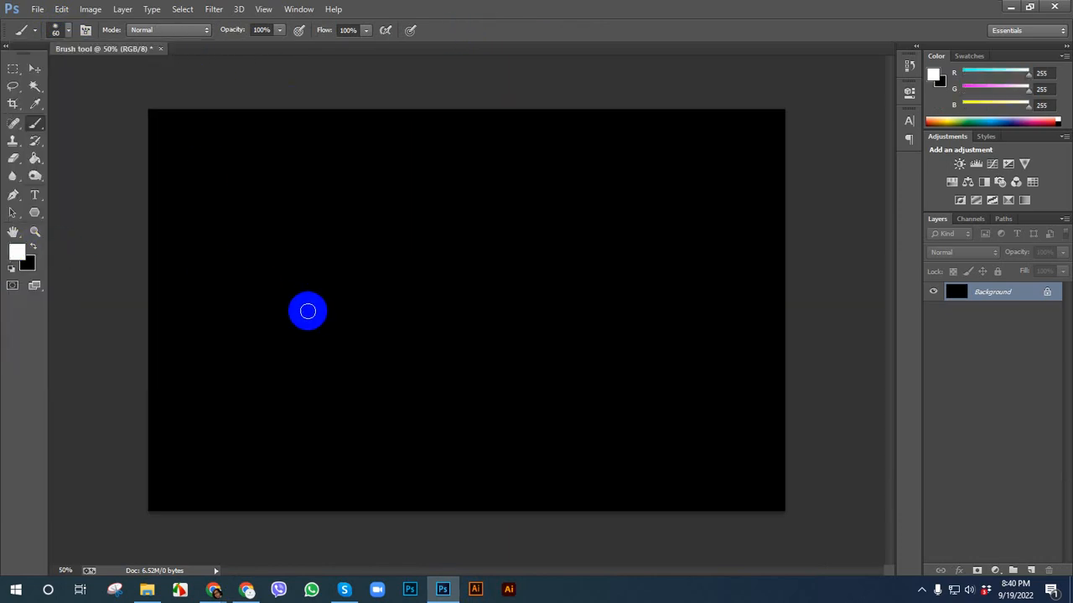
# - Enlarge the soft brush to 600 px and paint a white glow on the left half of the canvas
pyautogui.press(']')
pyautogui.press(']')
pyautogui.press(']')
pyautogui.press(']')
pyautogui.press(']')
pyautogui.press(']')
pyautogui.press(']')
pyautogui.press(']')
pyautogui.press(']')
pyautogui.press(']')
pyautogui.press(']')
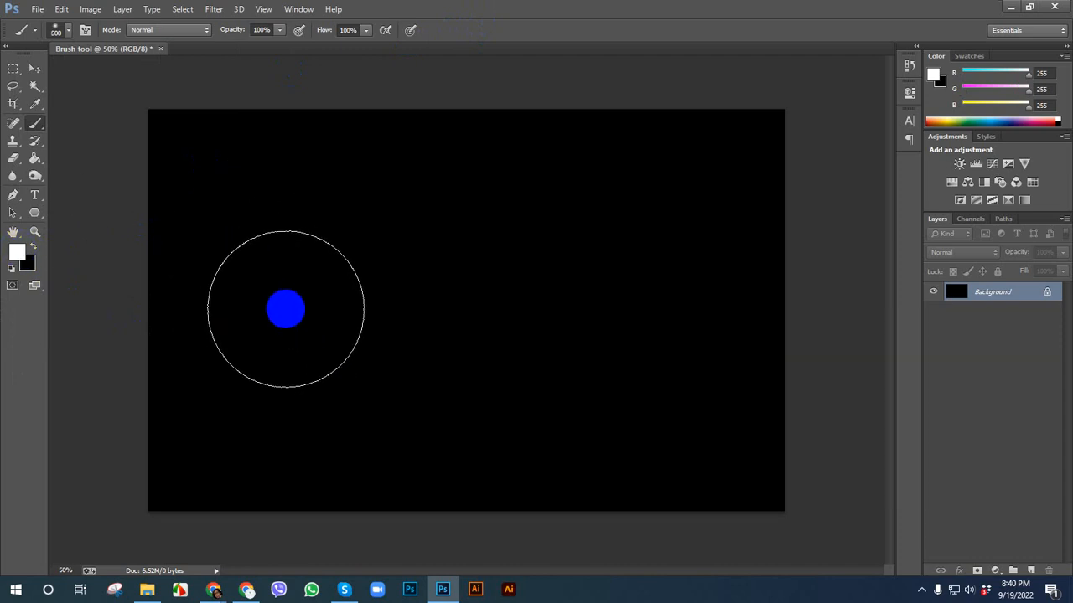
pyautogui.click(287, 310)
pyautogui.click(263, 326)
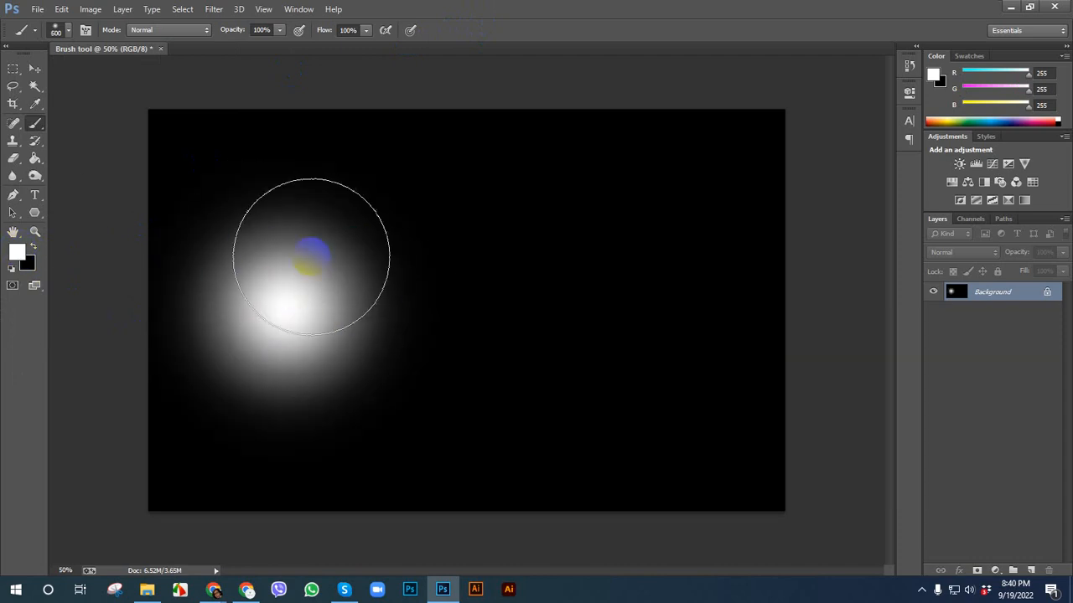
pyautogui.press(']')
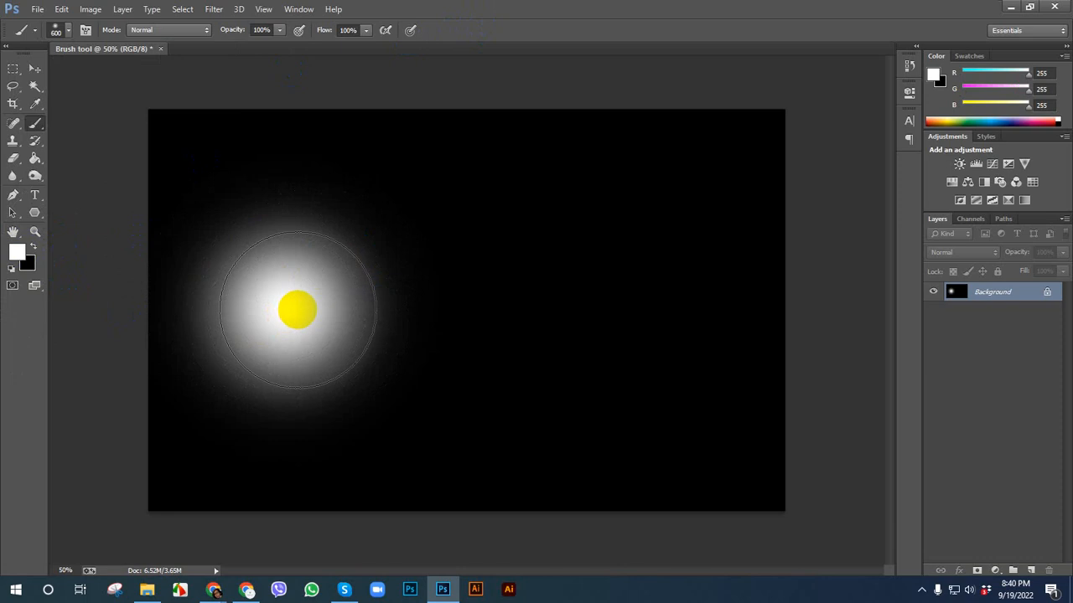
# - Choose the hard round brush with 100% hardness and paint a 600 px solid white circle to the right of the glow
pyautogui.click(54, 31)
pyautogui.click(48, 135)
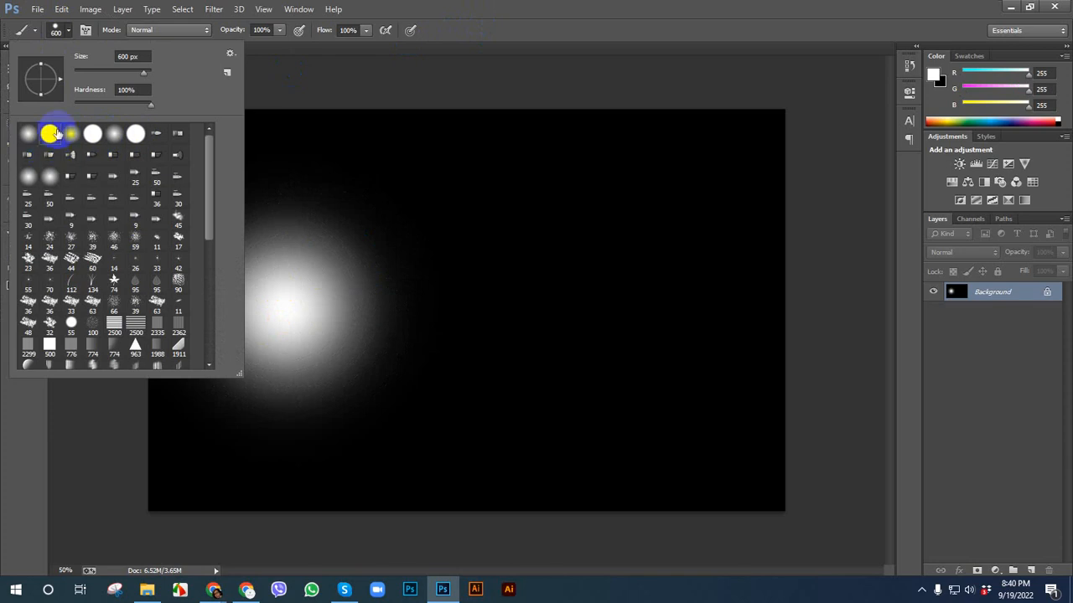
pyautogui.click(514, 39)
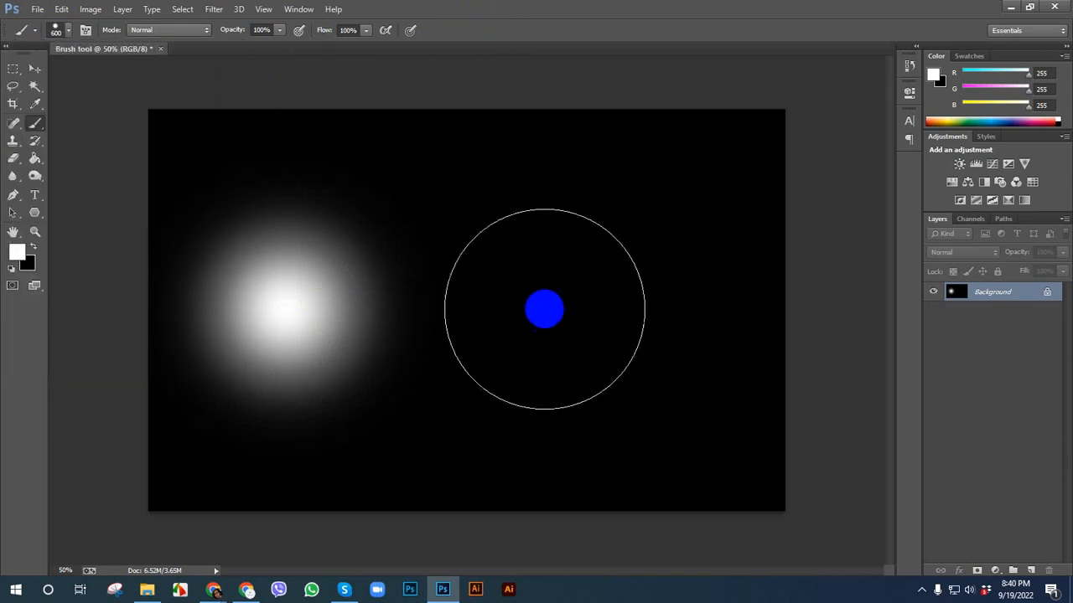
pyautogui.click(553, 301)
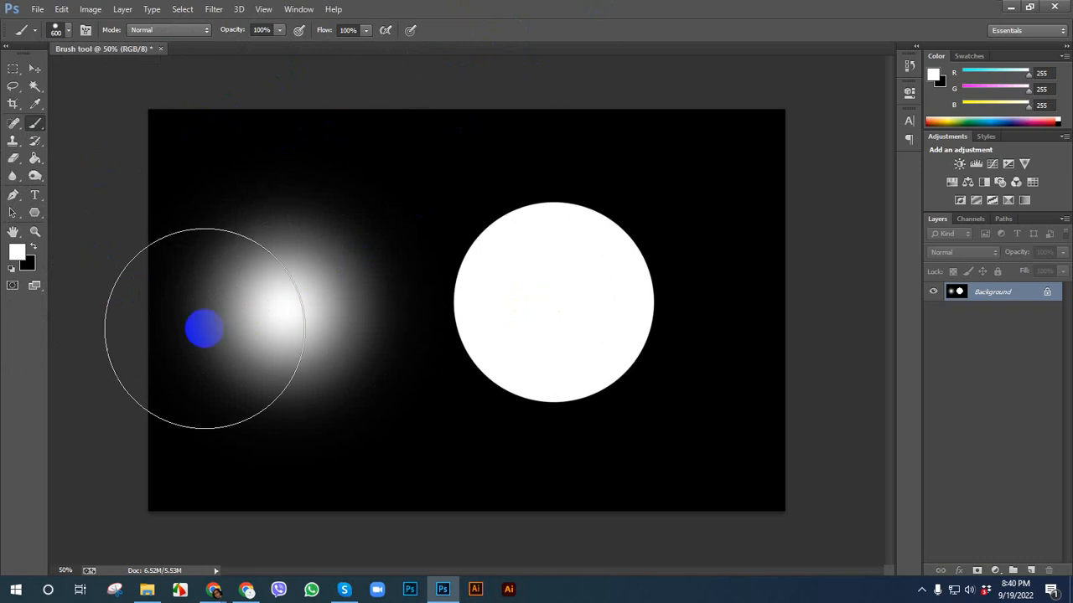
# - Reduce the hard brush to 400 px and paint a solid white circle over the center of the soft glow
pyautogui.press('[')
pyautogui.click(270, 307)
pyautogui.press('[')
pyautogui.press('[')
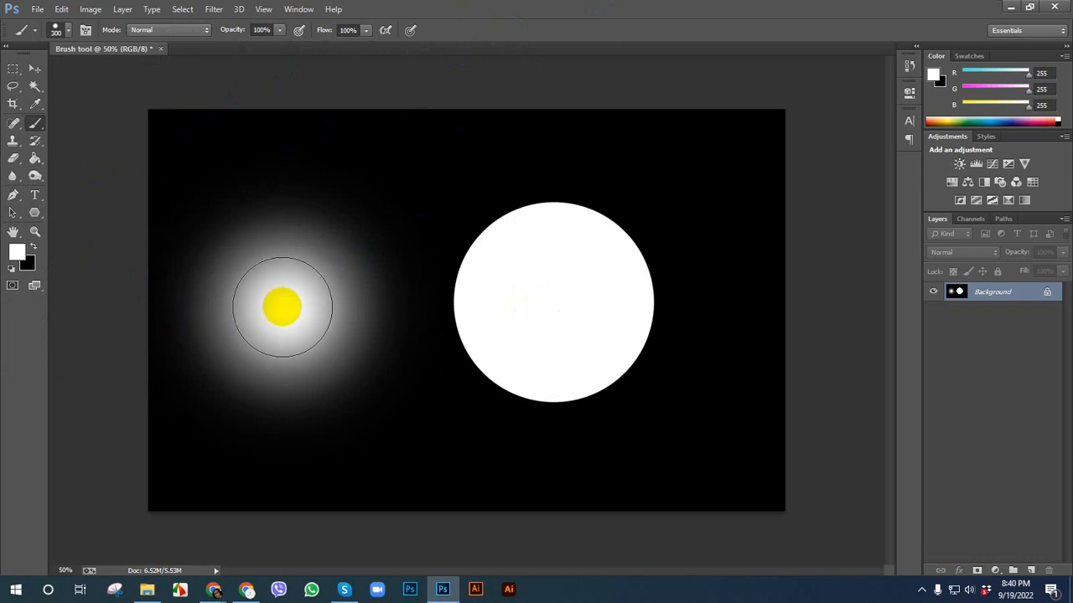
pyautogui.press(']')
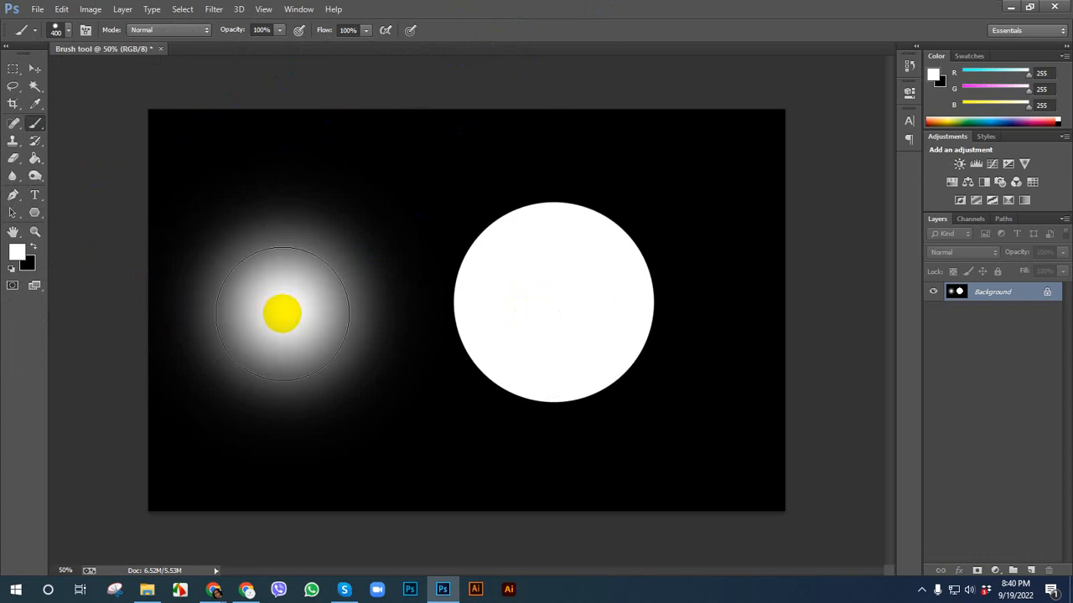
pyautogui.click(282, 314)
pyautogui.scroll(-2, 125, 230)
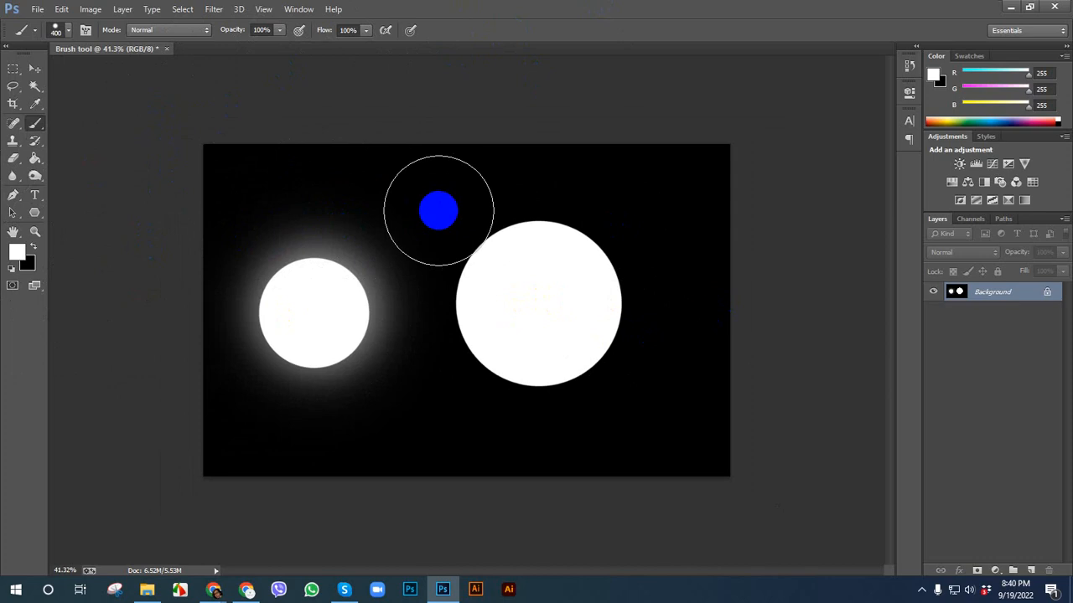
# - Undo the last three brush strokes, clearing the glow and both solid circles from the canvas
pyautogui.hotkey('ctrl', 'alt', 'z')
pyautogui.hotkey('ctrl', 'alt', 'z')
pyautogui.hotkey('ctrl', 'alt', 'z')
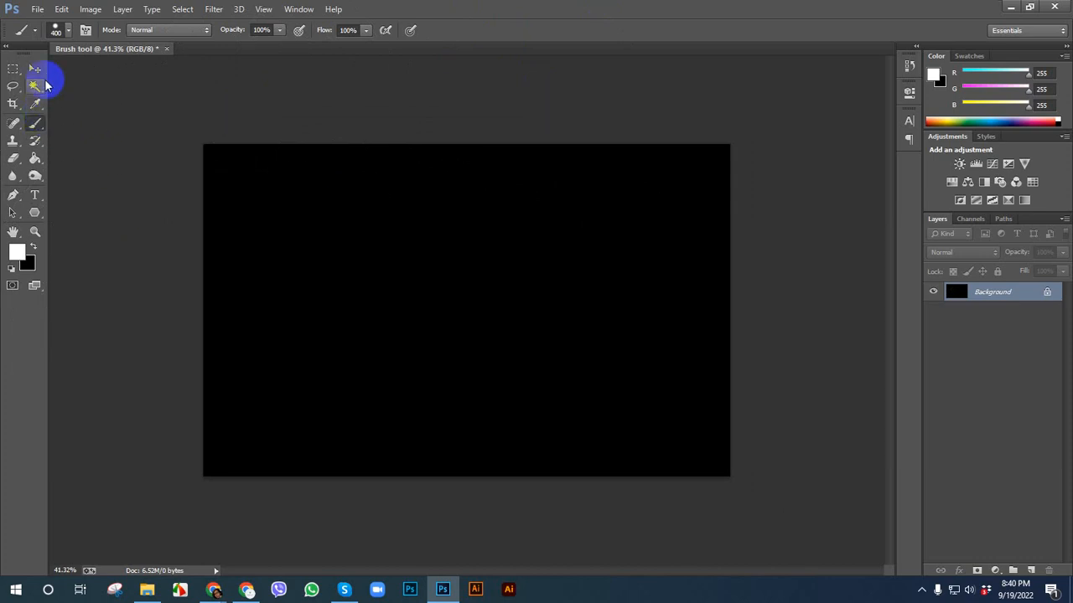
# - Choose the soft round brush with 0% hardness, enlarge it to 600 px, and paint a white glow in the canvas's upper-left area
pyautogui.click(56, 30)
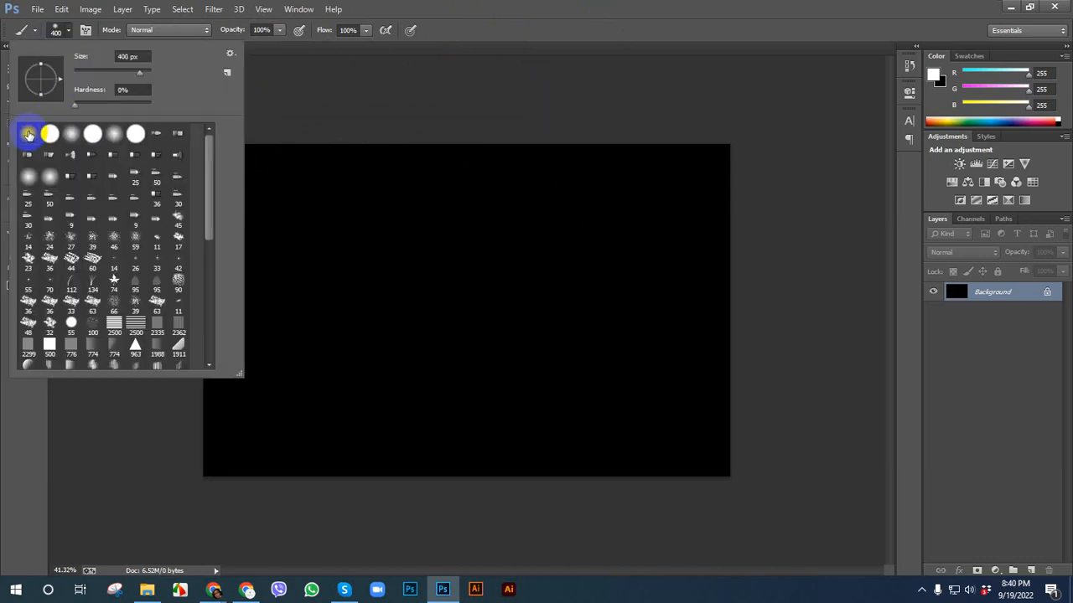
pyautogui.click(514, 66)
pyautogui.scroll(1, 294, 220)
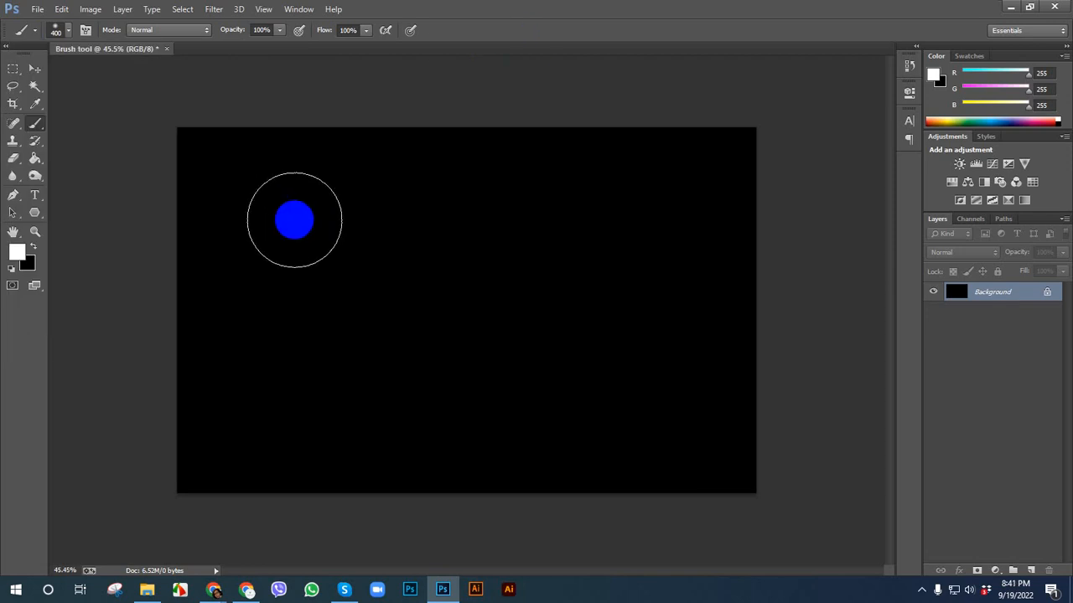
pyautogui.press(']')
pyautogui.press(']')
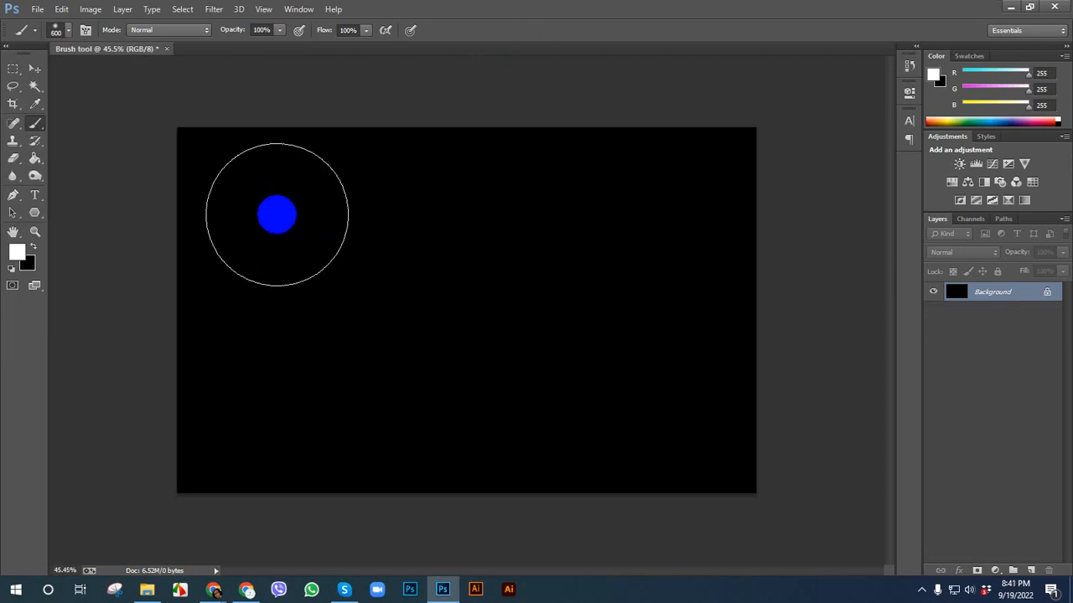
pyautogui.click(277, 218)
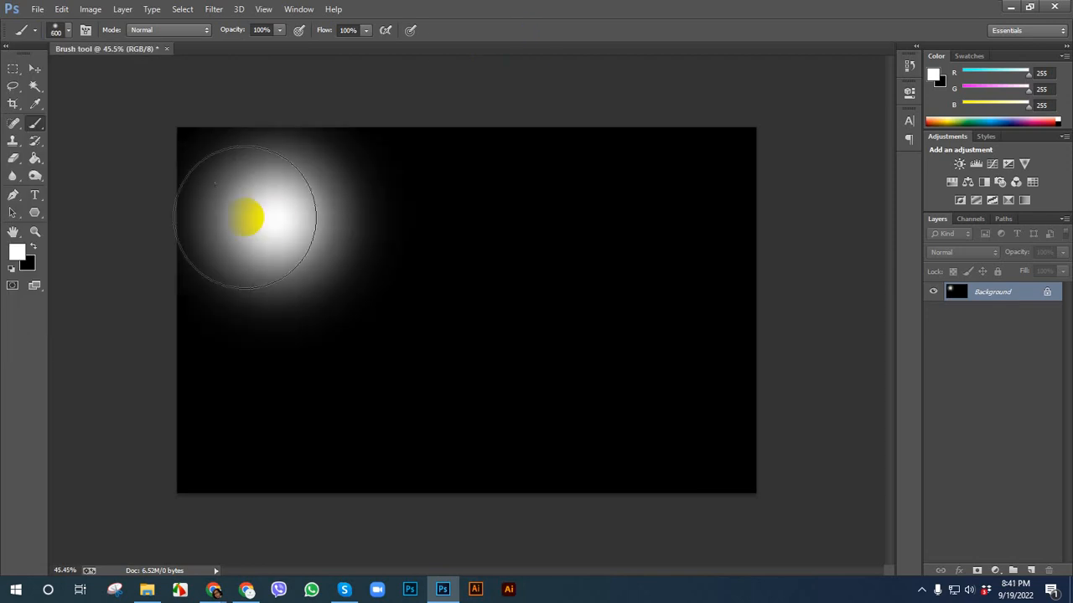
# - Choose the hard round brush with 100% hardness and reduce it to 400 px
pyautogui.click(56, 30)
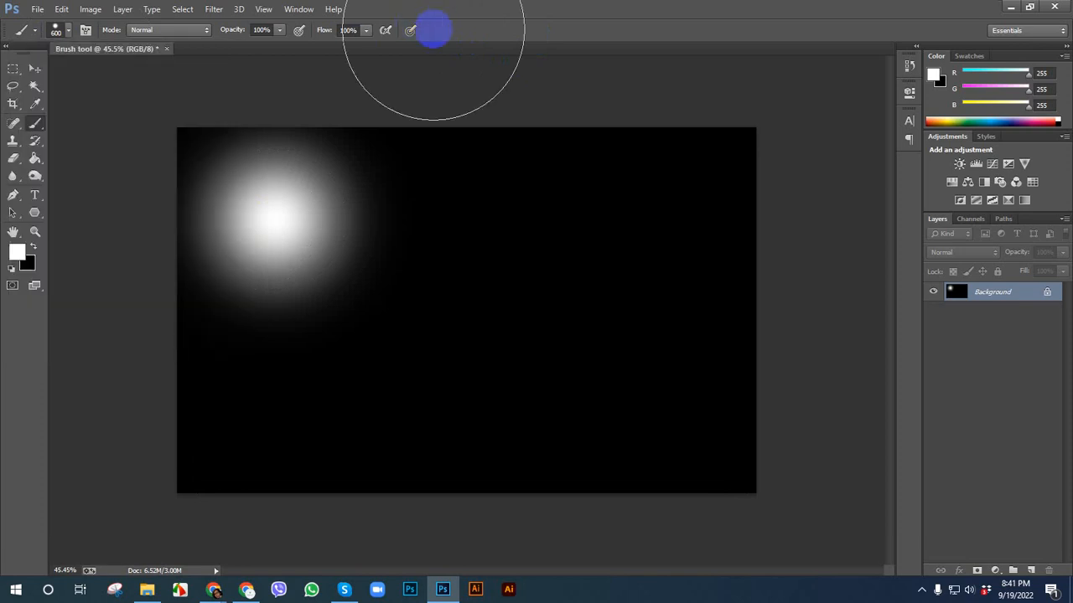
pyautogui.click(295, 221)
pyautogui.press('[')
pyautogui.press('[')
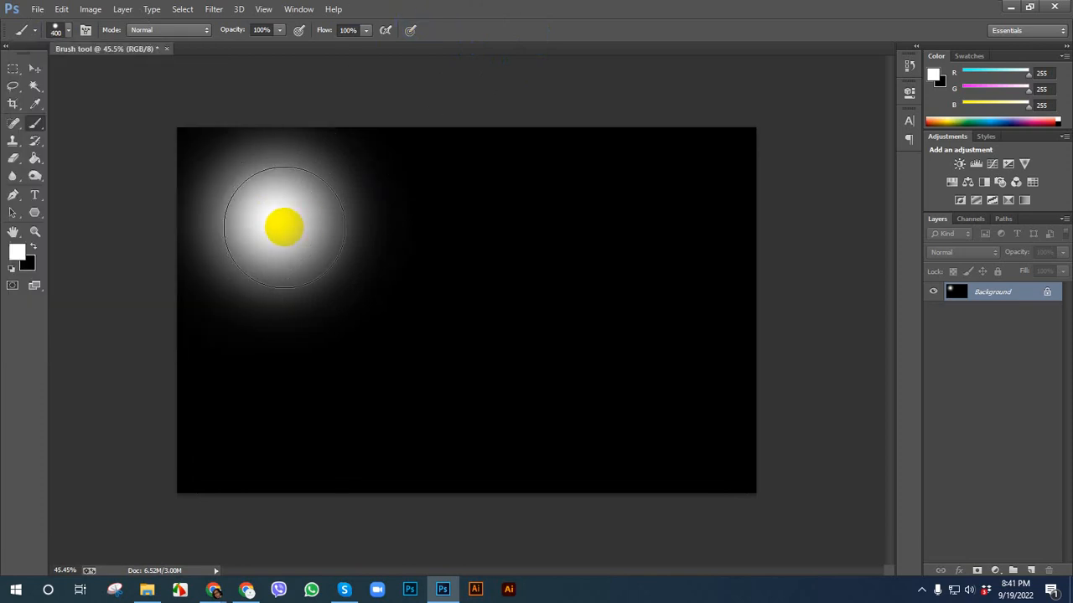
pyautogui.click(68, 32)
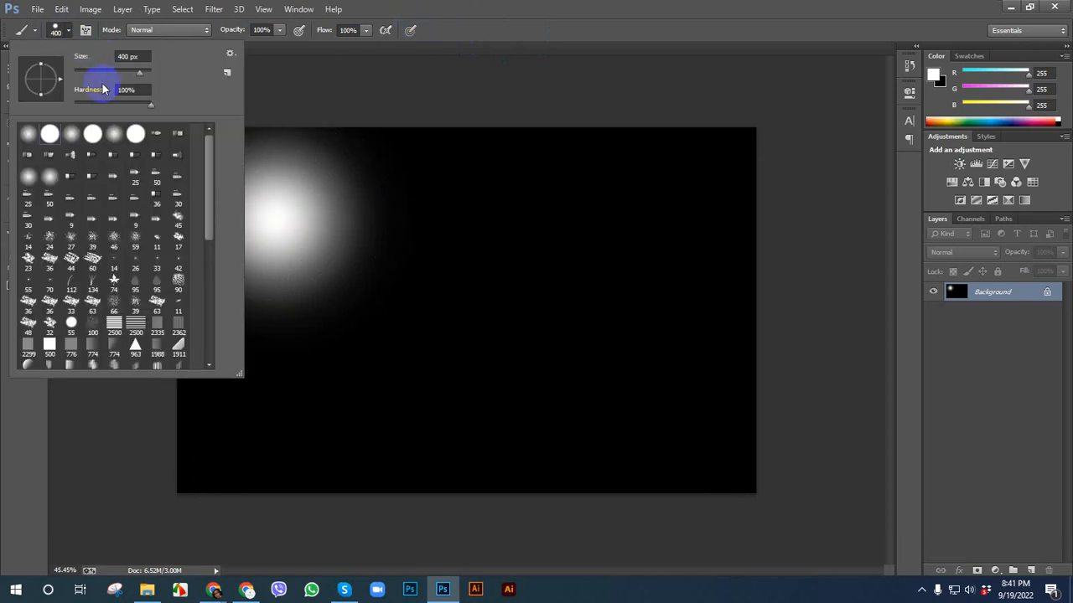
pyautogui.click(507, 55)
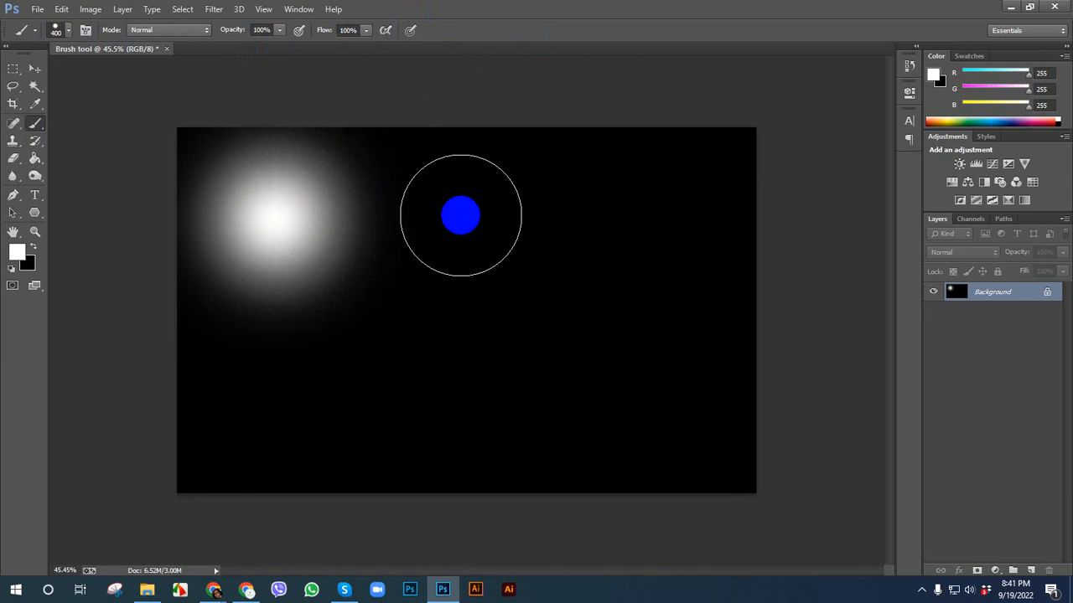
# - Paint a solid white 400 px circle over the center of the soft glow
pyautogui.press('[')
pyautogui.press('[')
pyautogui.press('[')
pyautogui.press('[')
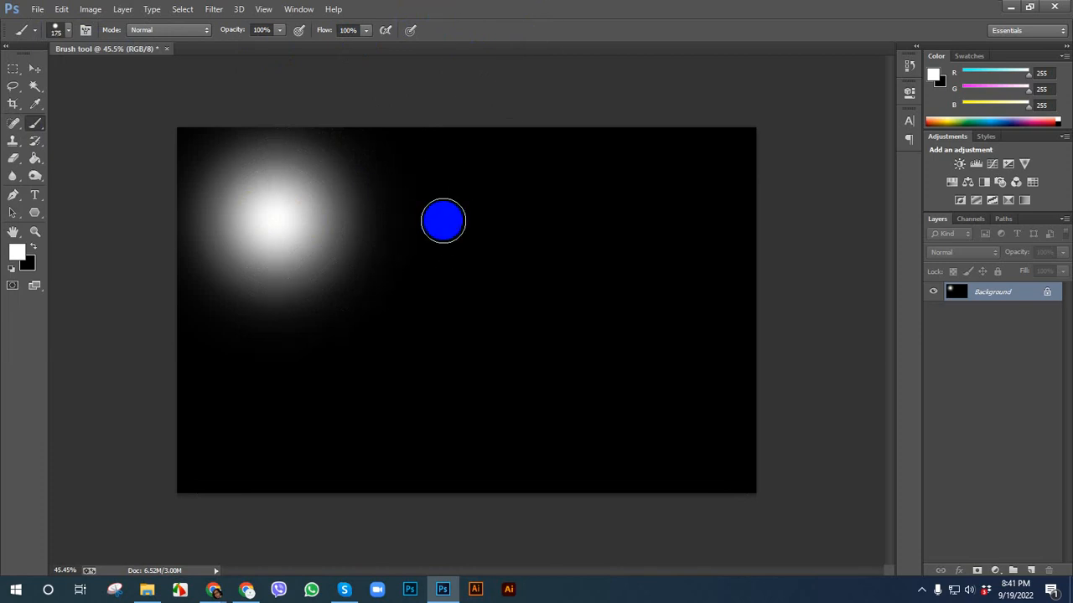
pyautogui.press(']')
pyautogui.press(']')
pyautogui.press(']')
pyautogui.click(279, 220)
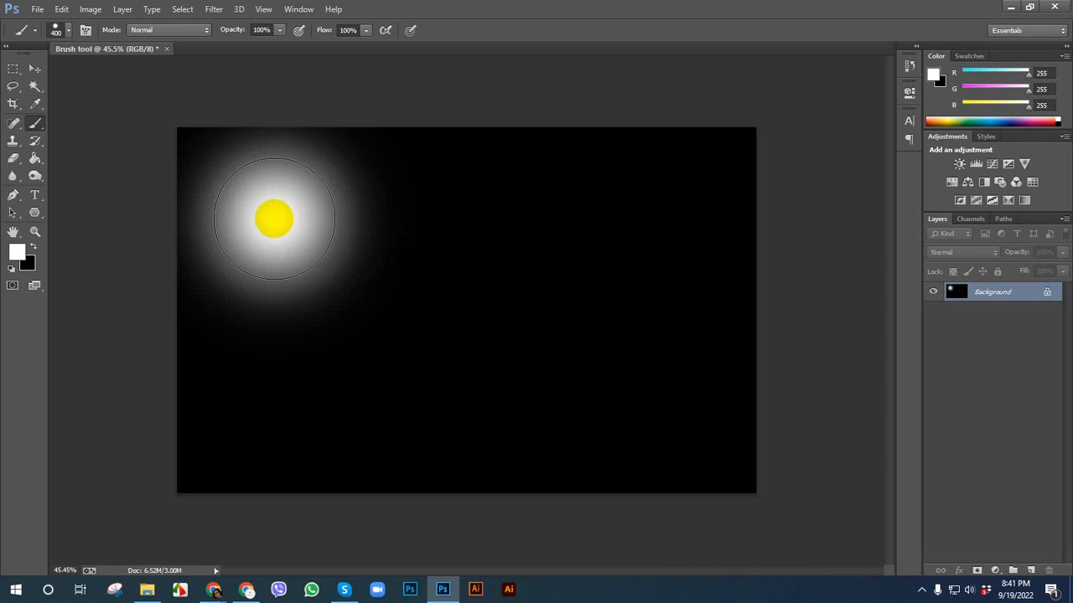
pyautogui.click(273, 218)
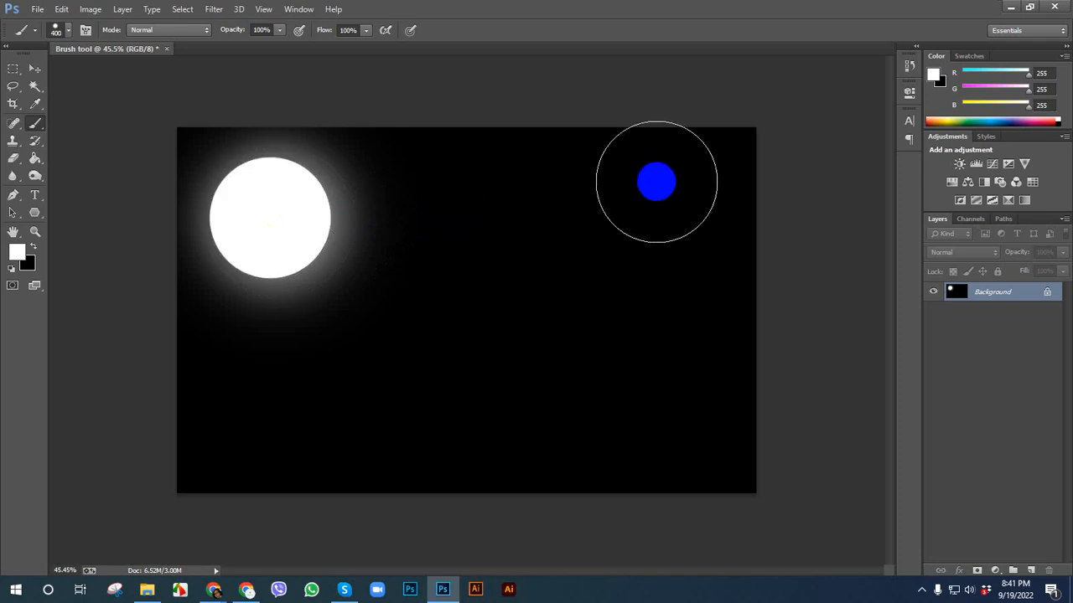
# - Browse the brush presets and choose the 134 px grass brush
pyautogui.click(56, 31)
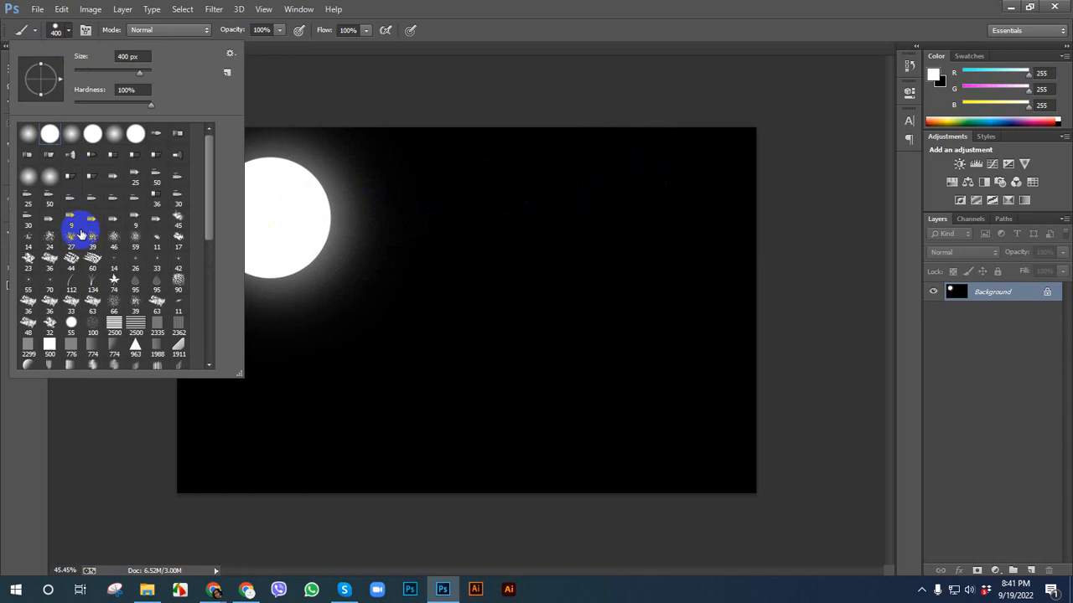
pyautogui.scroll(-5, 91, 300)
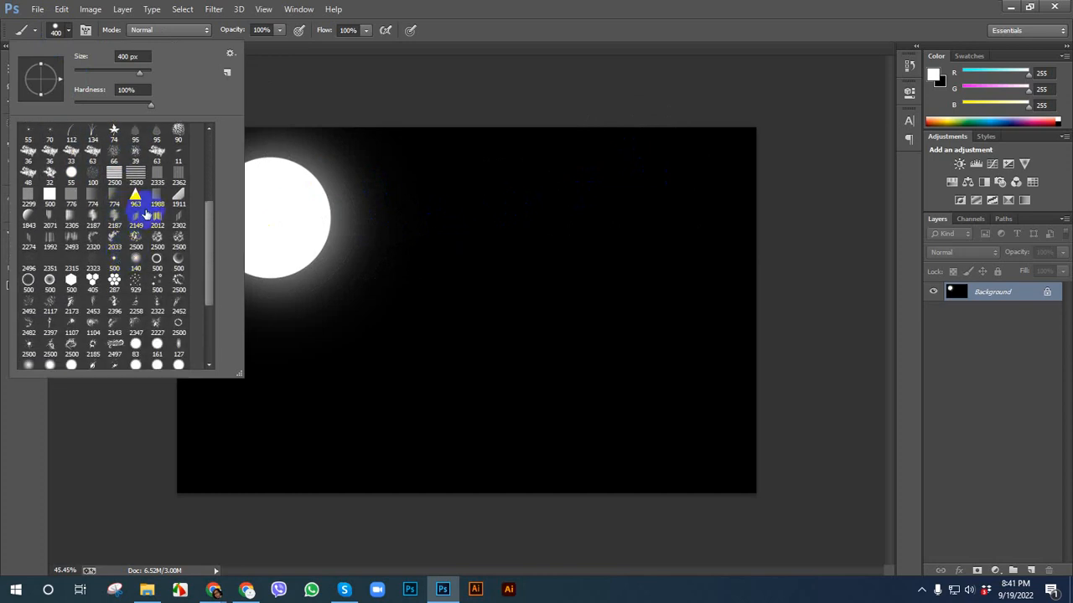
pyautogui.click(112, 242)
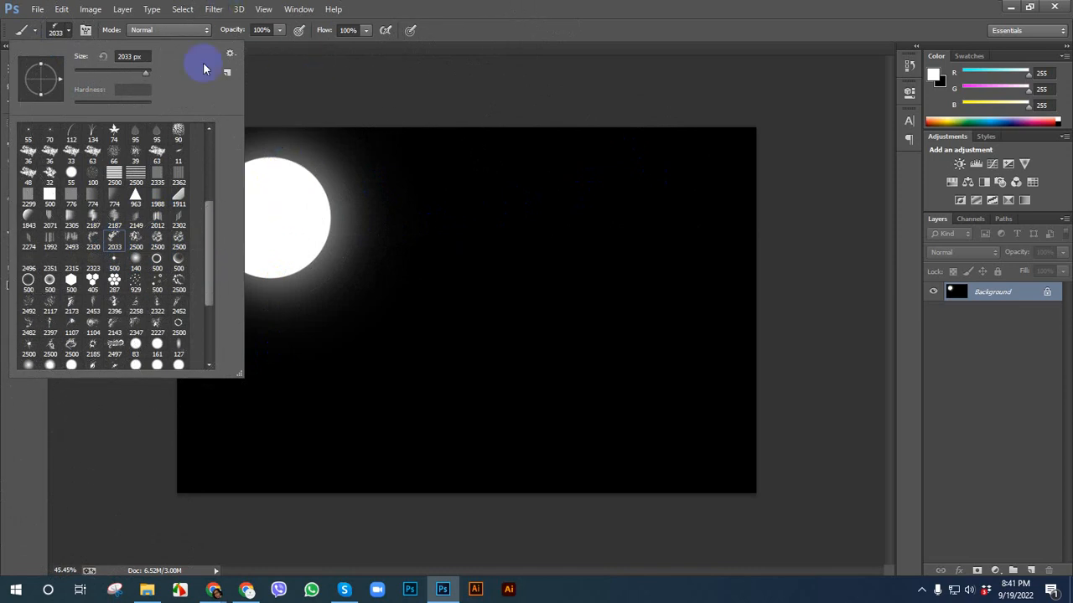
pyautogui.moveTo(211, 255)
pyautogui.mouseDown()
pyautogui.moveTo(211, 314)
pyautogui.moveTo(223, 232)
pyautogui.moveTo(215, 204)
pyautogui.mouseUp()
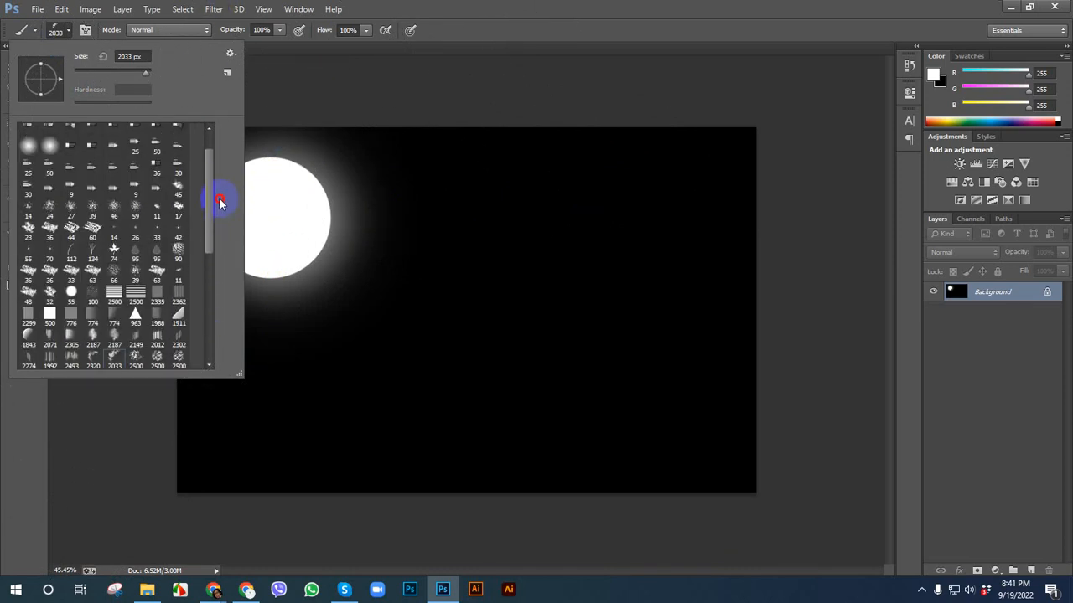
pyautogui.click(95, 253)
pyautogui.click(350, 53)
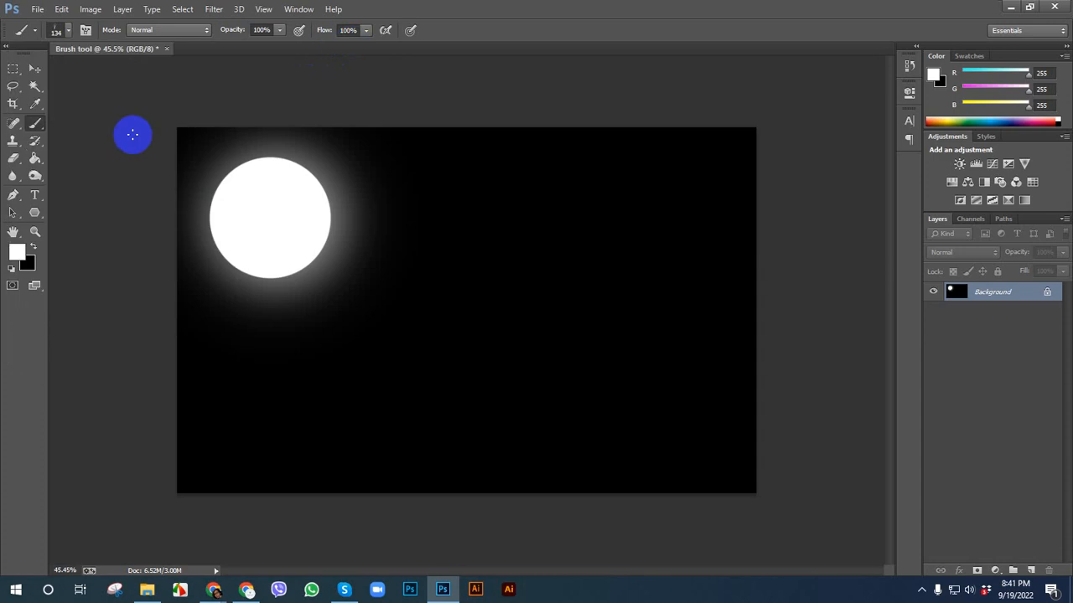
# - Set the foreground color to dark green, 135a00
pyautogui.click(19, 251)
pyautogui.moveTo(807, 259); pyautogui.dragTo(807, 251)
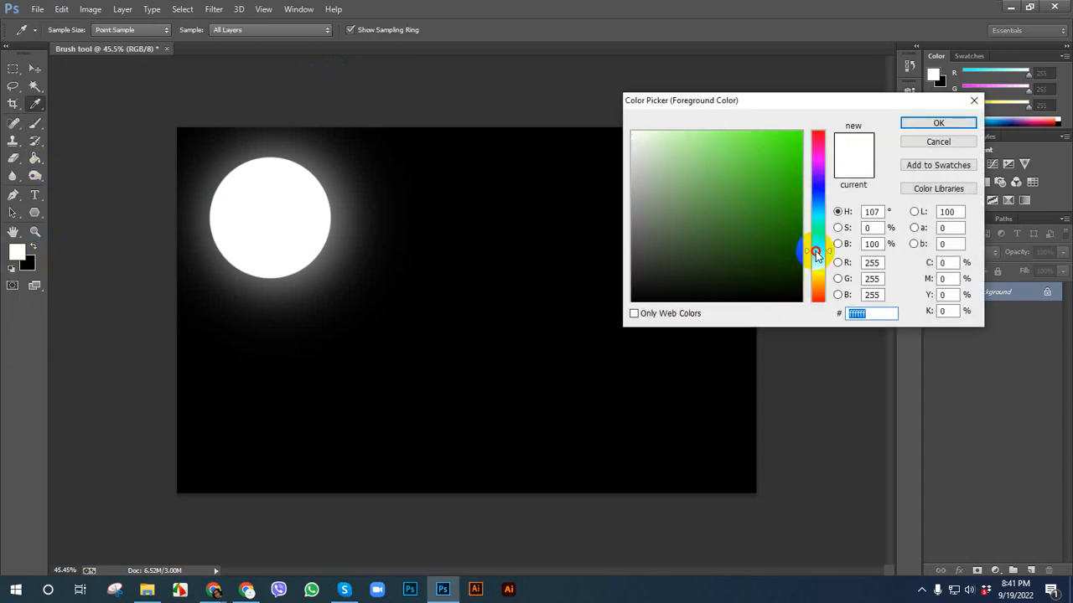
pyautogui.click(802, 242)
pyautogui.click(912, 122)
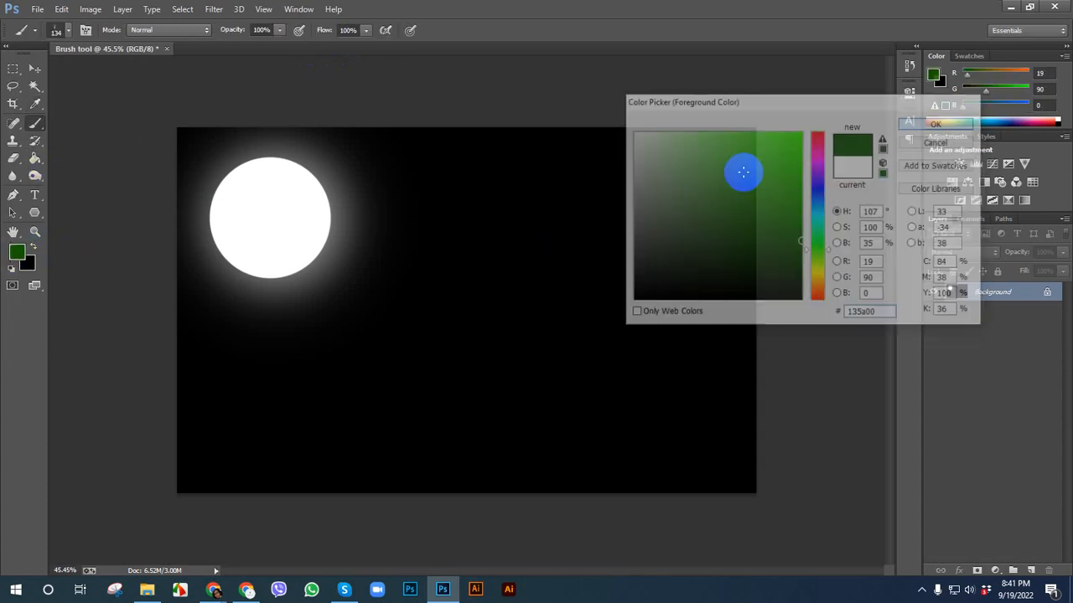
# - Try a grass stamp with the brush enlarged to 4900 px near the canvas's lower-left corner and undo it
pyautogui.press(']')
pyautogui.press(']')
pyautogui.press(']')
pyautogui.press(']')
pyautogui.press(']')
pyautogui.press(']')
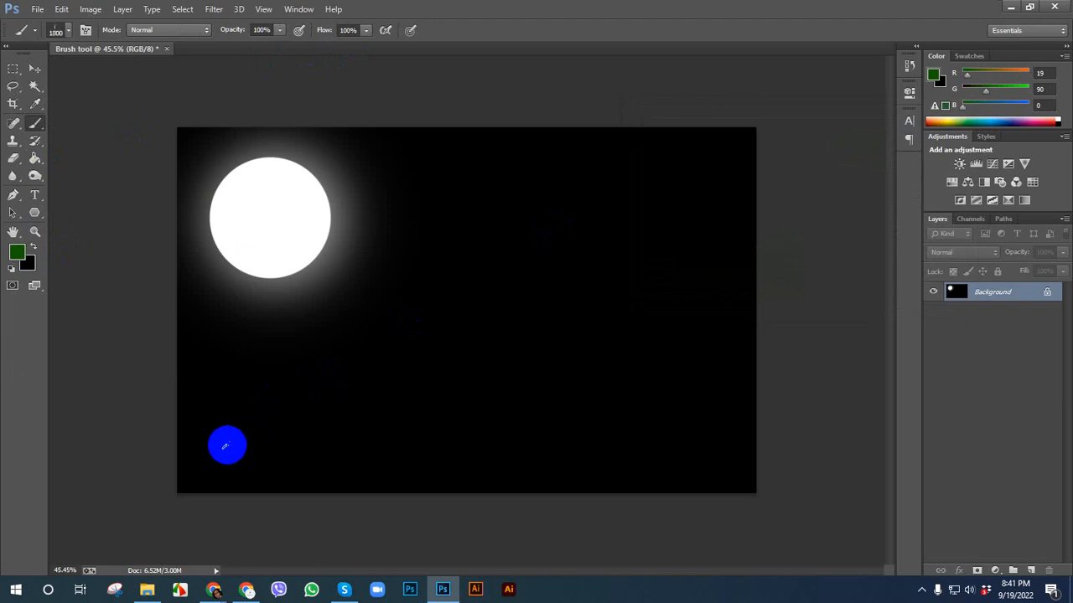
pyautogui.press(']')
pyautogui.press(']')
pyautogui.press(']')
pyautogui.press(']')
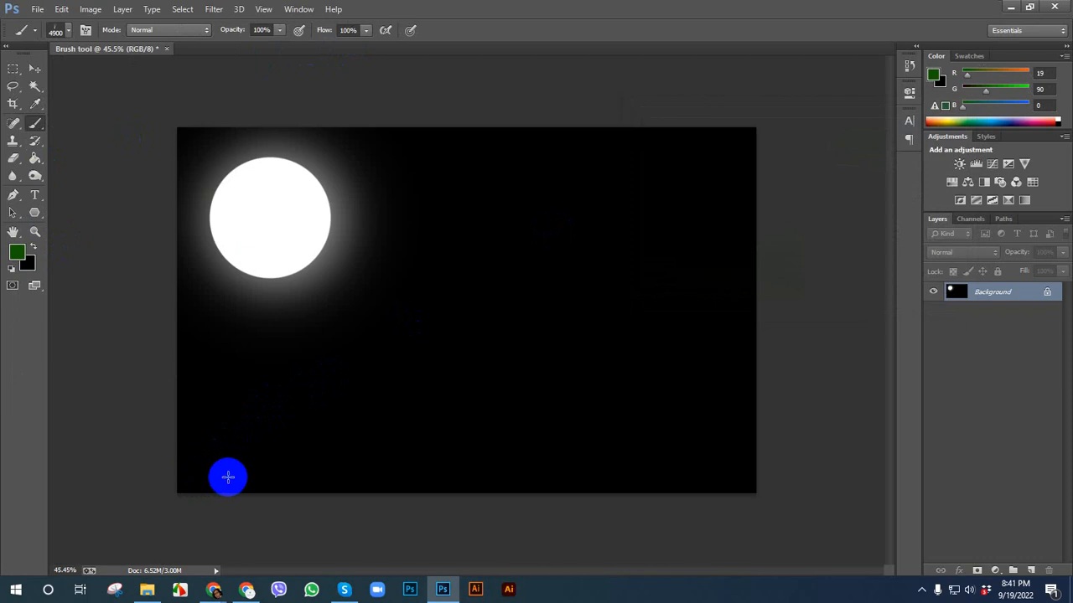
pyautogui.click(193, 478)
pyautogui.hotkey('ctrl', 'z')
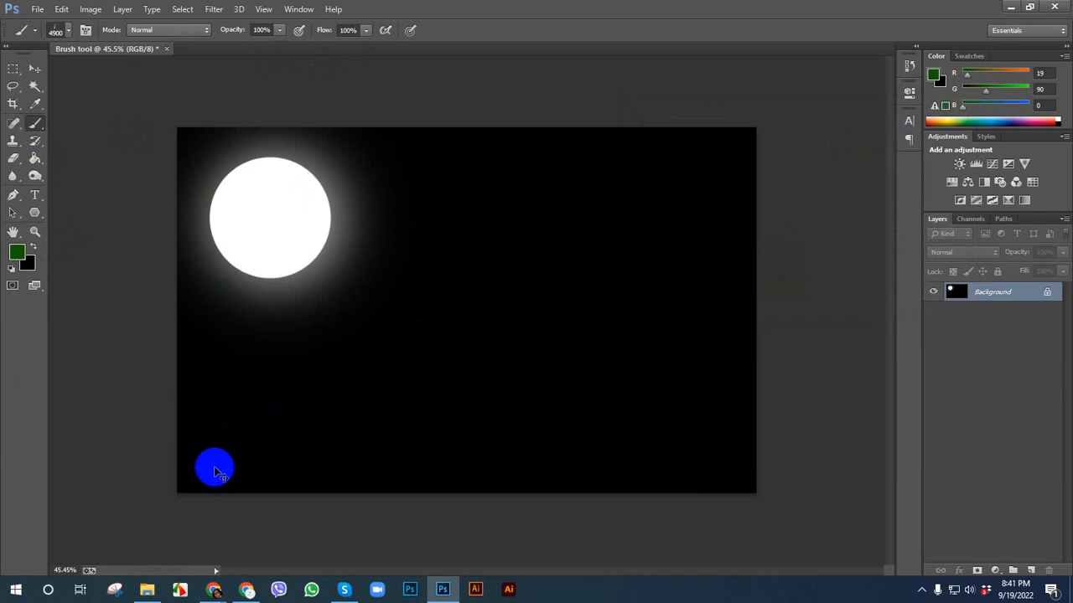
# - Reduce the grass brush to 400 px and paint dark green grass along the canvas's entire bottom edge
pyautogui.press('[')
pyautogui.press('[')
pyautogui.press('[')
pyautogui.press('[')
pyautogui.press('[')
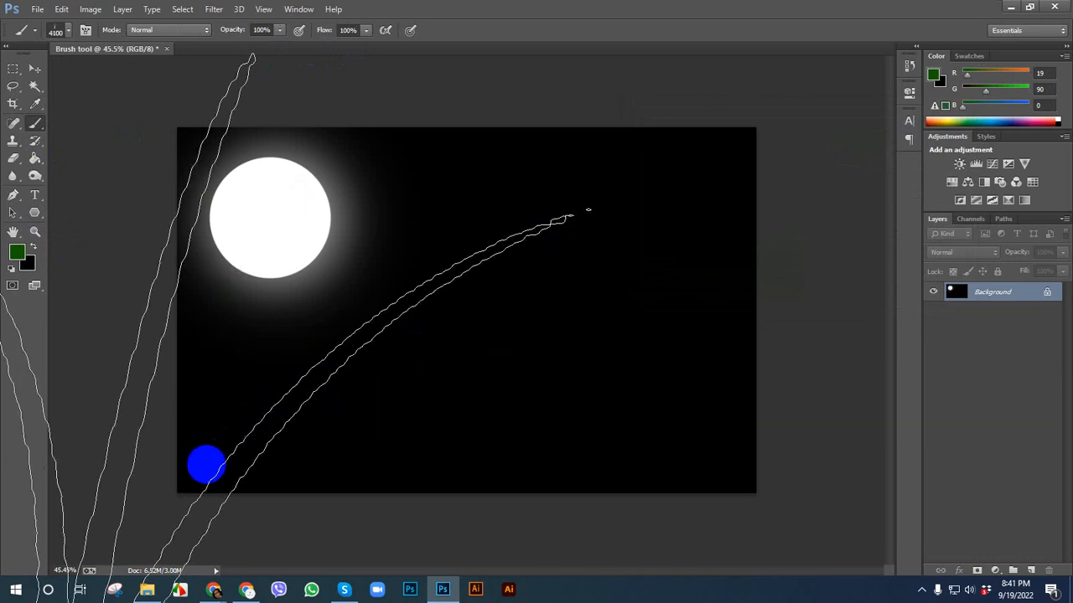
pyautogui.press('[')
pyautogui.press('[')
pyautogui.press('[')
pyautogui.press('[')
pyautogui.press('[')
pyautogui.press('[')
pyautogui.press('[')
pyautogui.press('[')
pyautogui.press('[')
pyautogui.press('[')
pyautogui.press('[')
pyautogui.press('[')
pyautogui.press('[')
pyautogui.press('[')
pyautogui.press('[')
pyautogui.press('[')
pyautogui.press('[')
pyautogui.press('[')
pyautogui.press('[')
pyautogui.press('[')
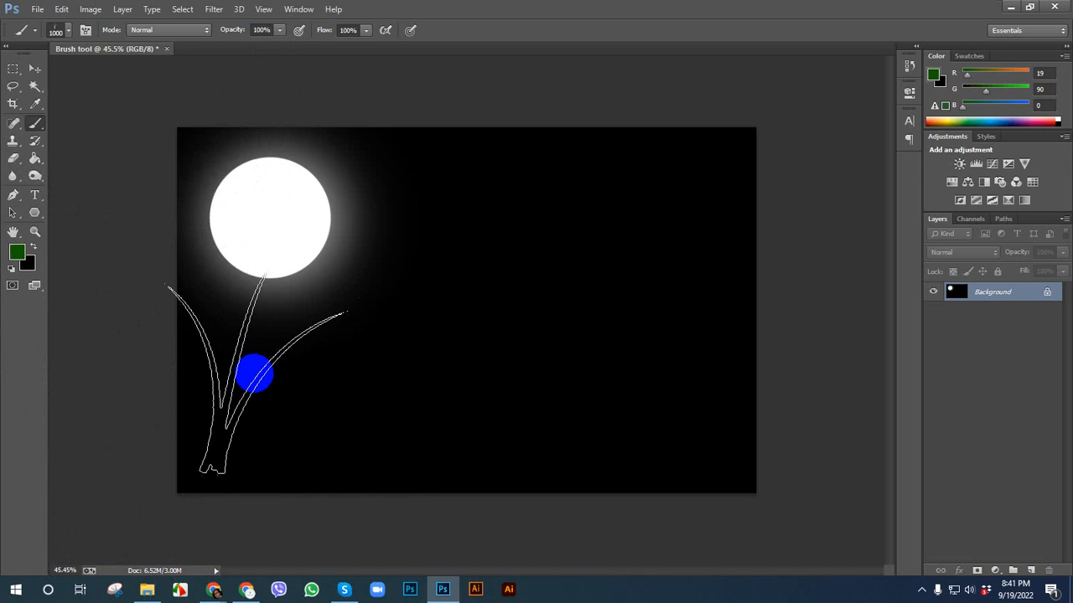
pyautogui.press('[')
pyautogui.press('[')
pyautogui.press('[')
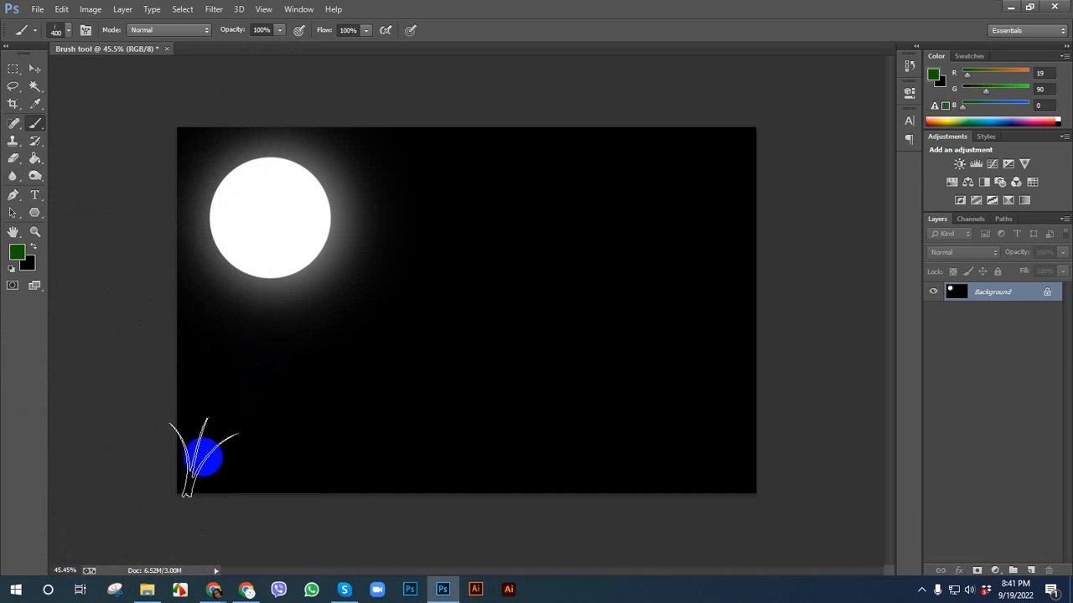
pyautogui.click(199, 457)
pyautogui.moveTo(236, 459)
pyautogui.mouseDown()
pyautogui.moveTo(730, 455)
pyautogui.moveTo(210, 472)
pyautogui.moveTo(701, 455)
pyautogui.moveTo(761, 467)
pyautogui.mouseUp()
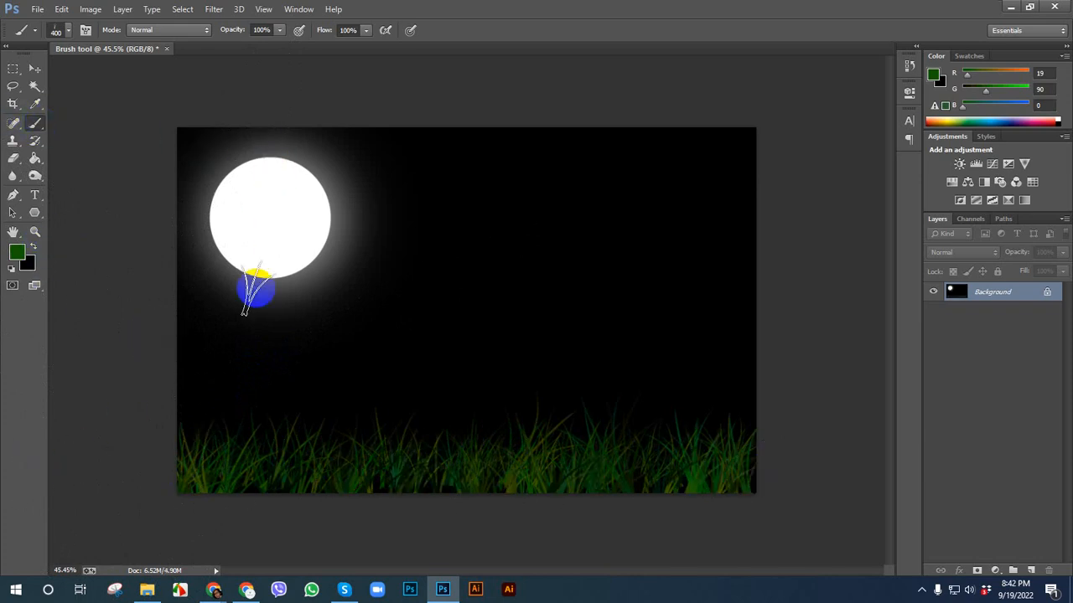
# - Try the 46 px spatter brush preset with a green dab in the sky right of the moon
pyautogui.click(55, 32)
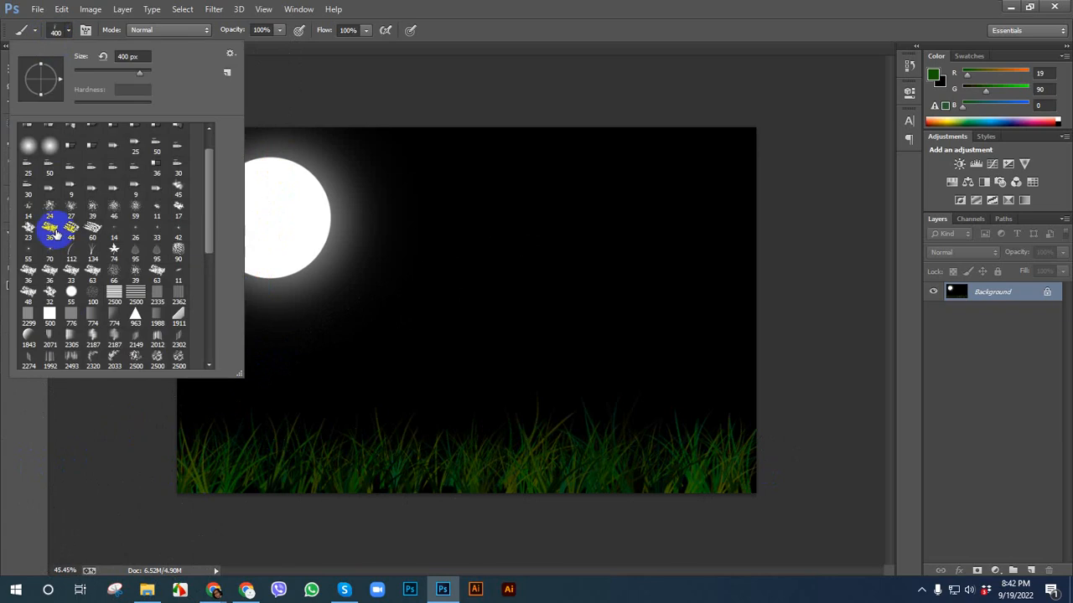
pyautogui.click(90, 207)
pyautogui.click(113, 210)
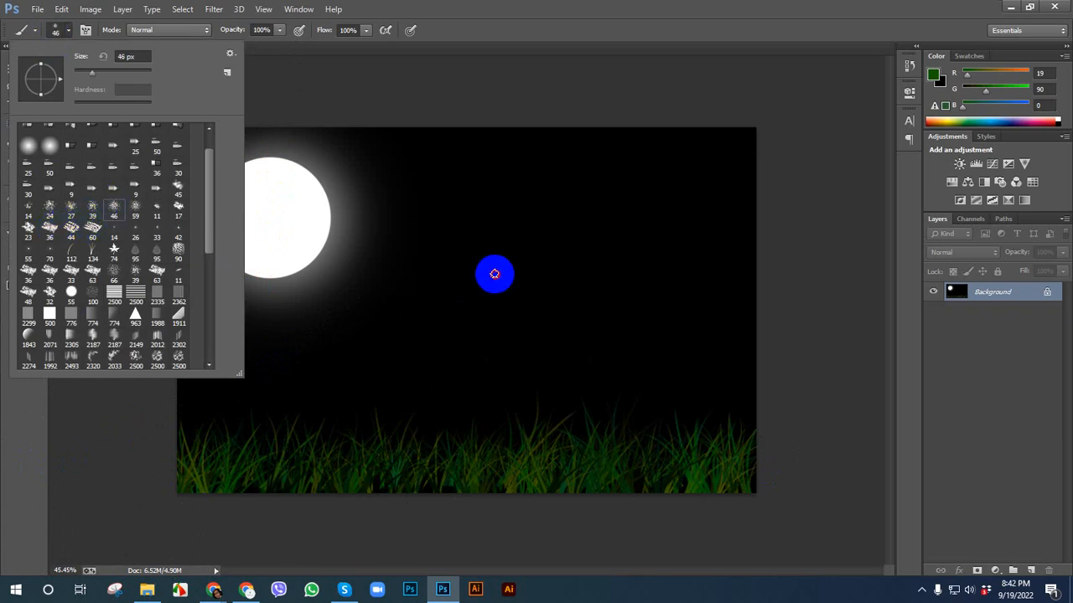
pyautogui.click(491, 271)
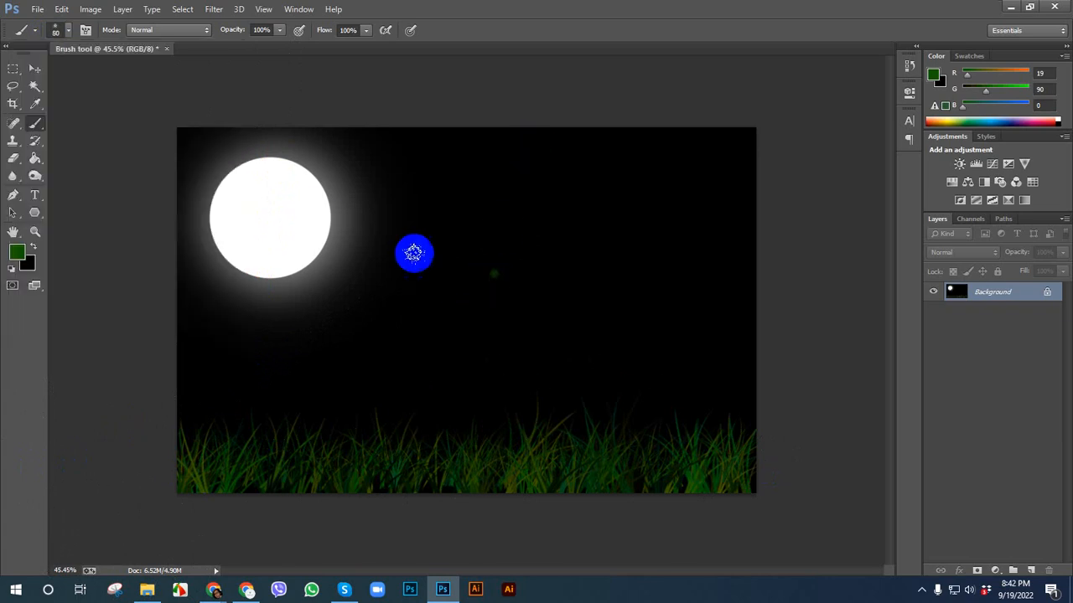
pyautogui.click(318, 213)
# - Set the foreground color to white
pyautogui.click(17, 251)
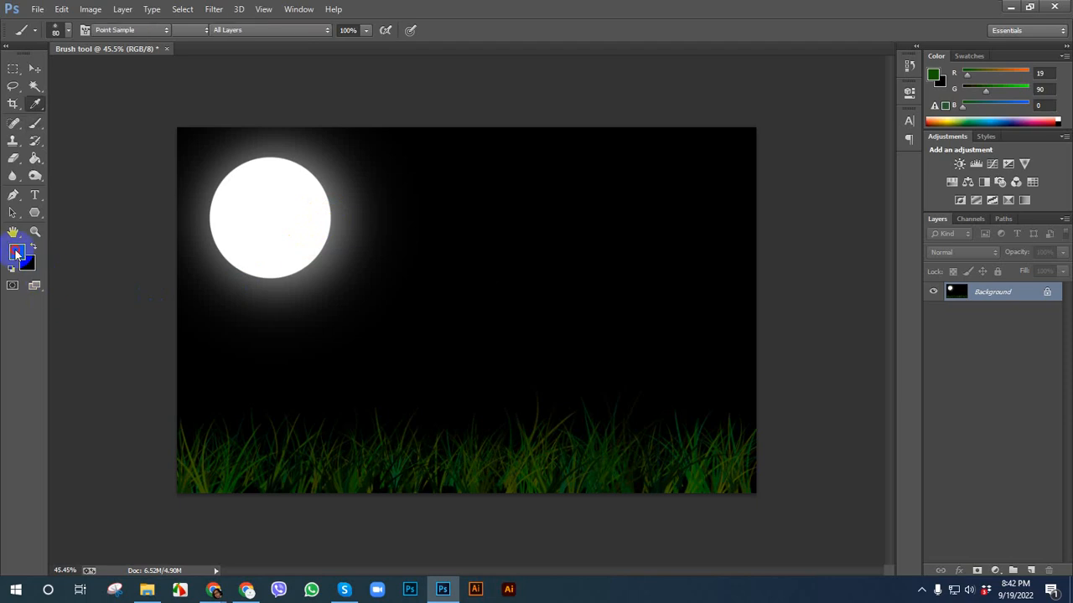
pyautogui.click(630, 133)
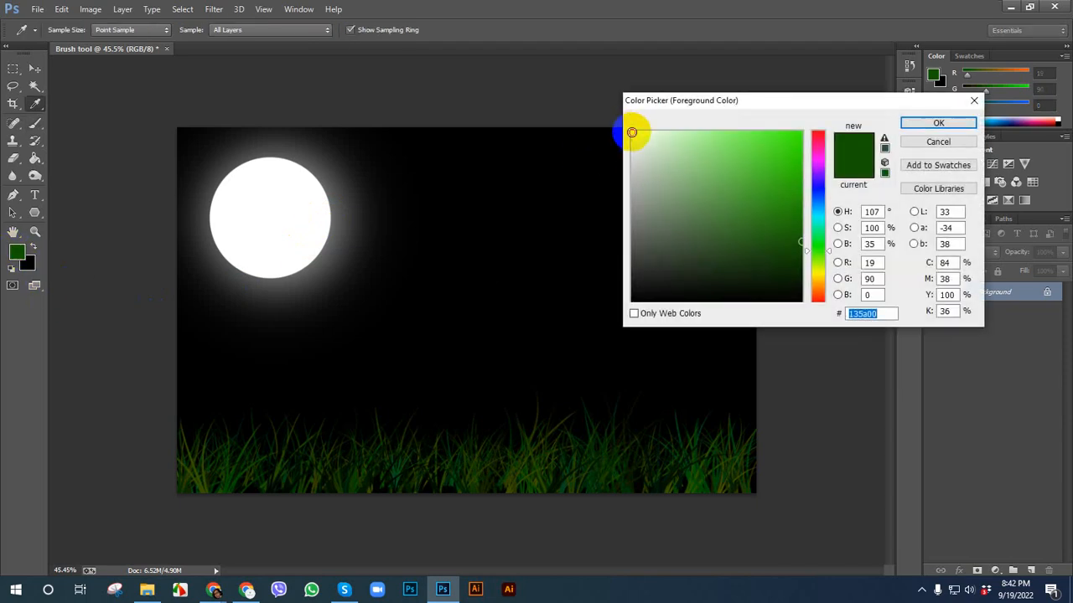
pyautogui.click(938, 123)
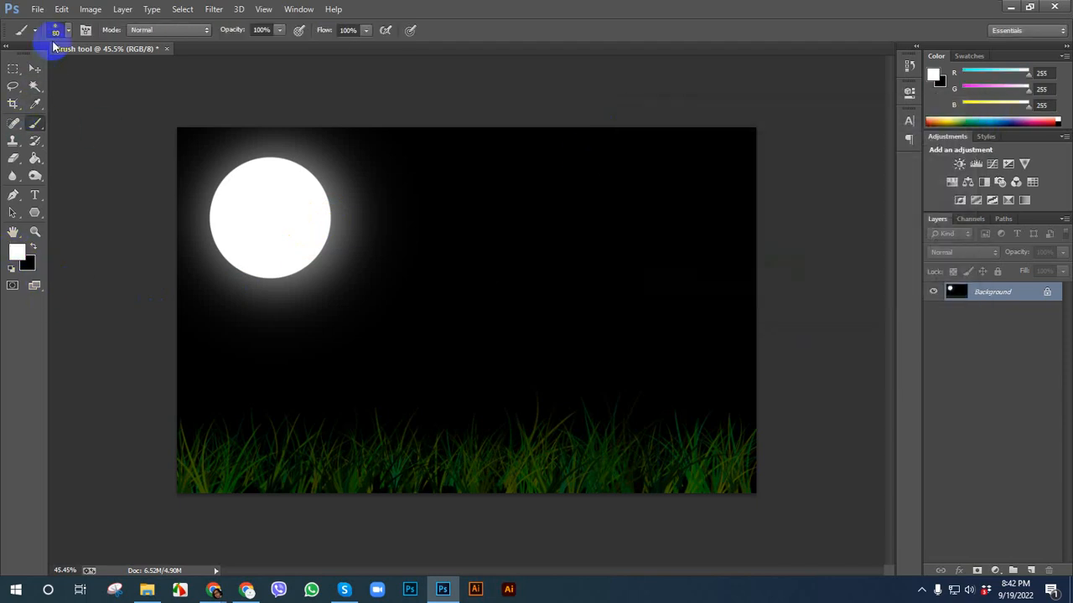
# - Choose the 33 px star brush preset and stamp one small white star in the sky right of the moon
pyautogui.click(55, 31)
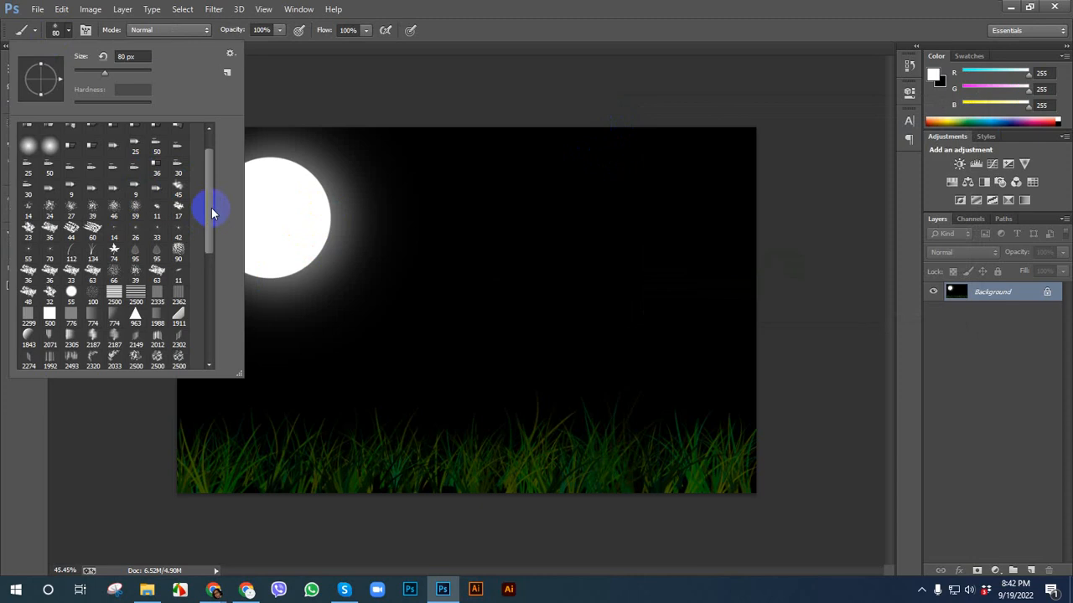
pyautogui.click(307, 199)
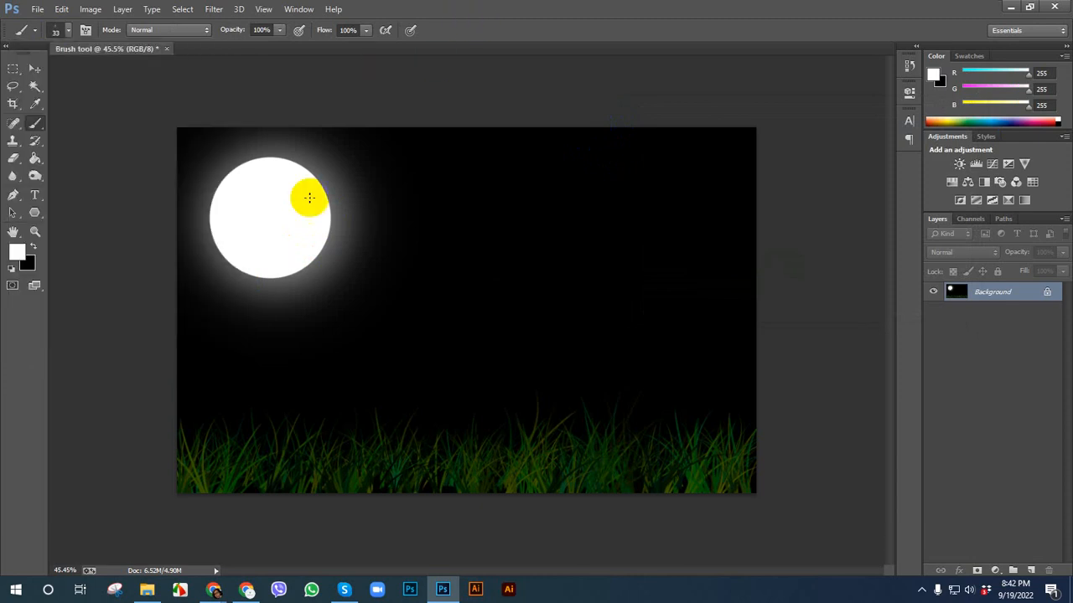
pyautogui.click(457, 188)
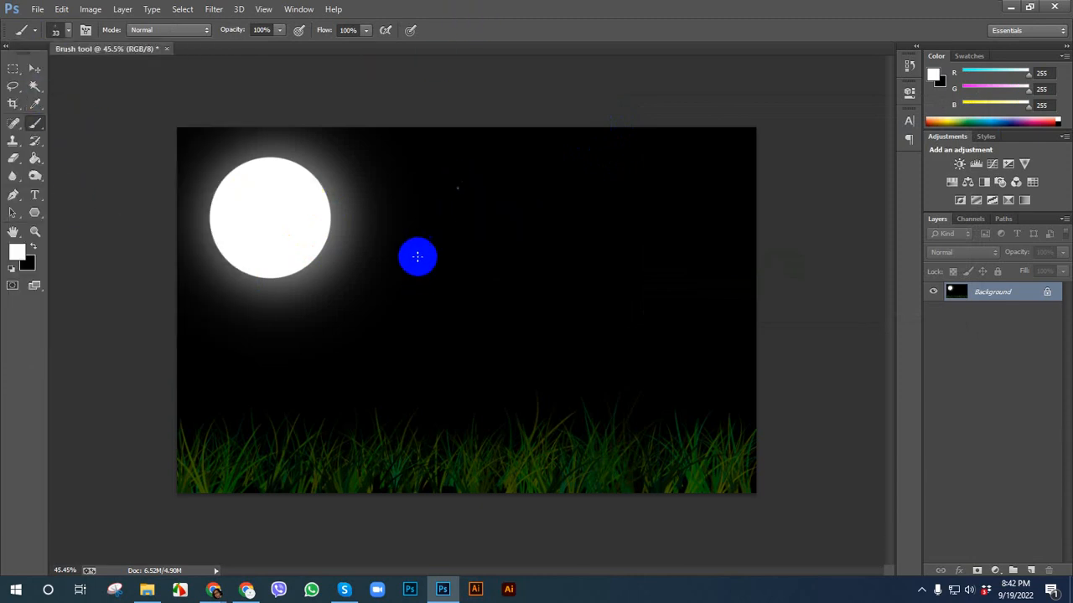
# - Enlarge the star brush to 70 px and scatter single white stars across the sky around and right of the moon
pyautogui.press(']')
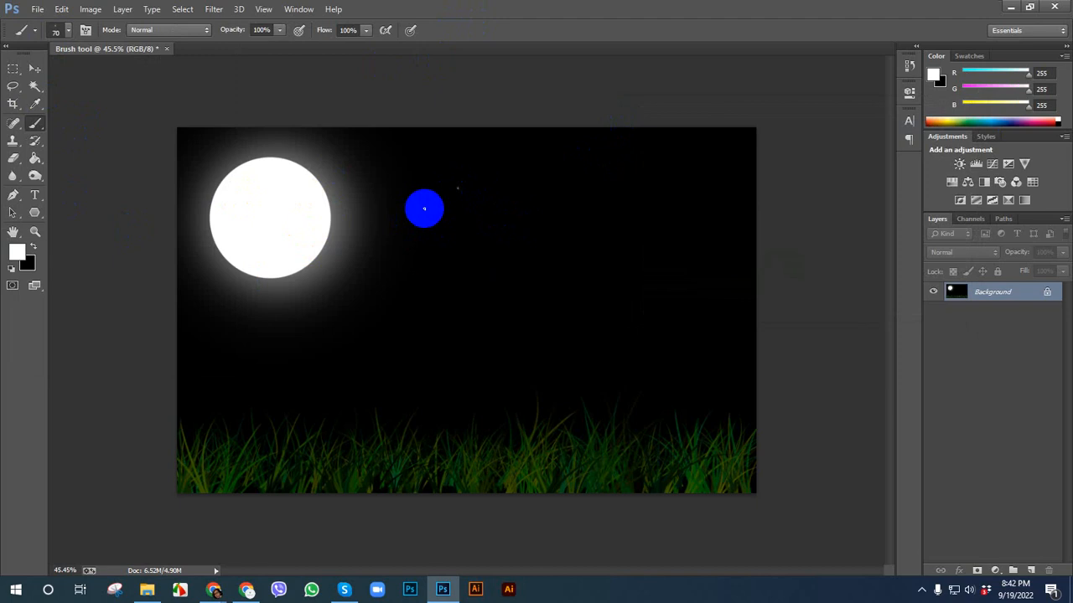
pyautogui.click(424, 208)
pyautogui.click(511, 158)
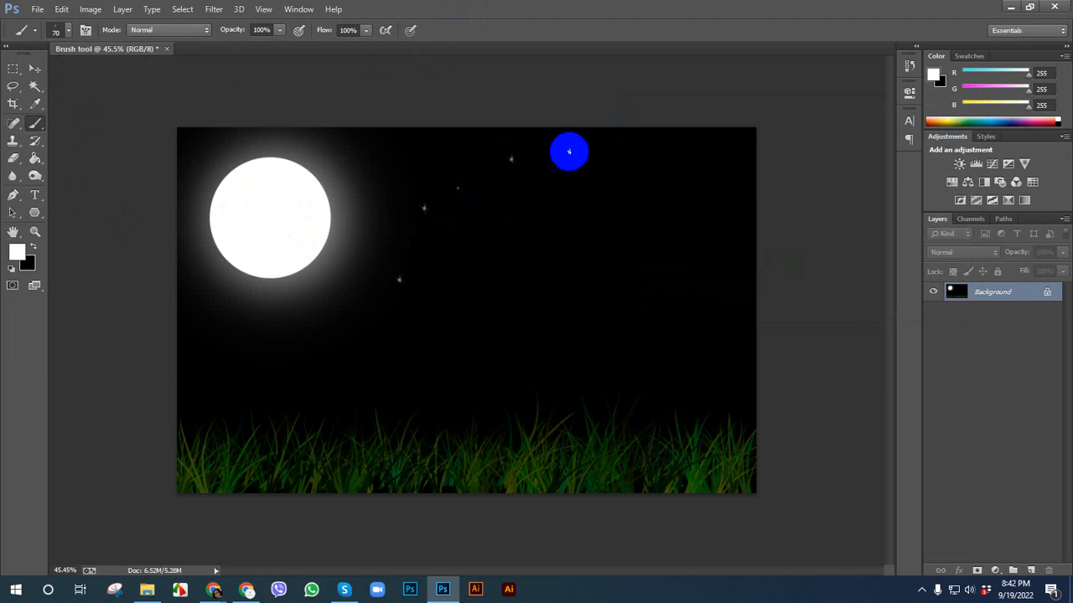
pyautogui.click(582, 149)
pyautogui.click(703, 147)
pyautogui.click(550, 229)
pyautogui.click(369, 149)
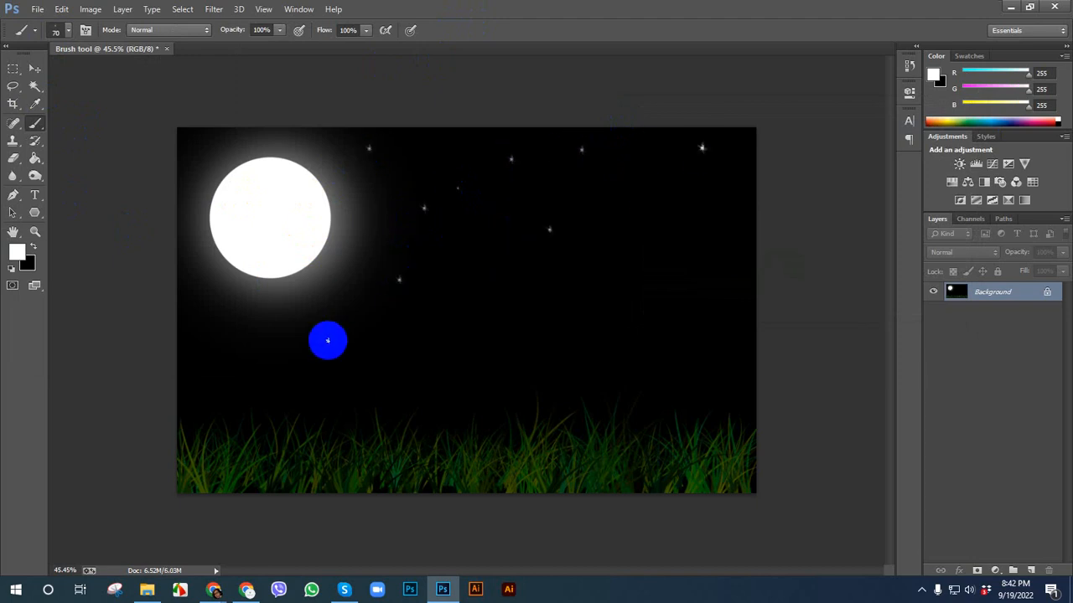
pyautogui.click(326, 341)
pyautogui.click(511, 226)
pyautogui.click(603, 190)
pyautogui.click(721, 191)
pyautogui.click(641, 236)
pyautogui.click(544, 263)
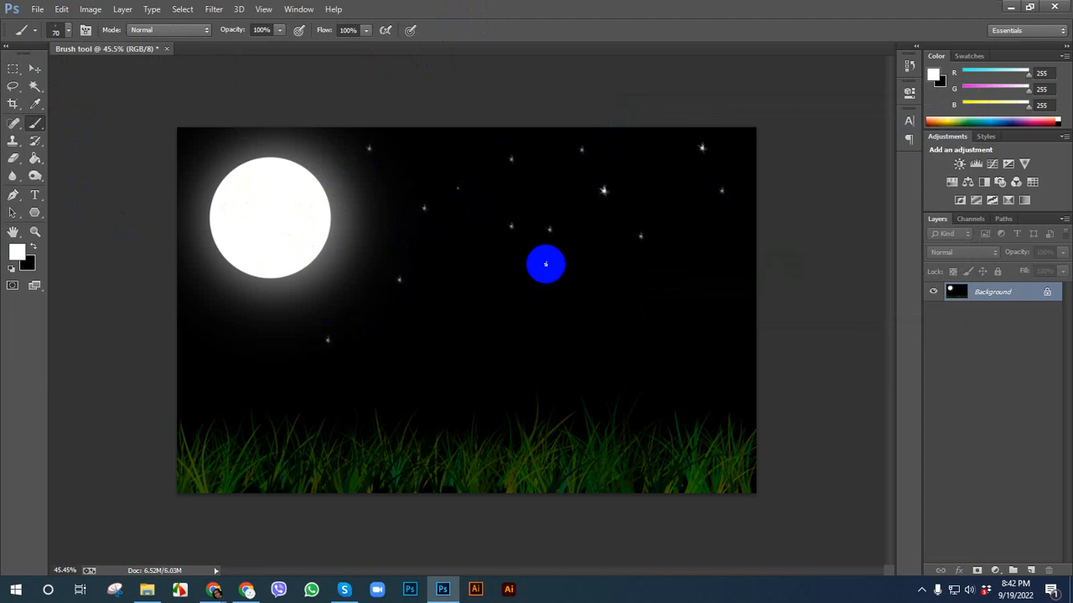
pyautogui.click(458, 287)
pyautogui.click(460, 203)
pyautogui.click(514, 191)
pyautogui.click(651, 163)
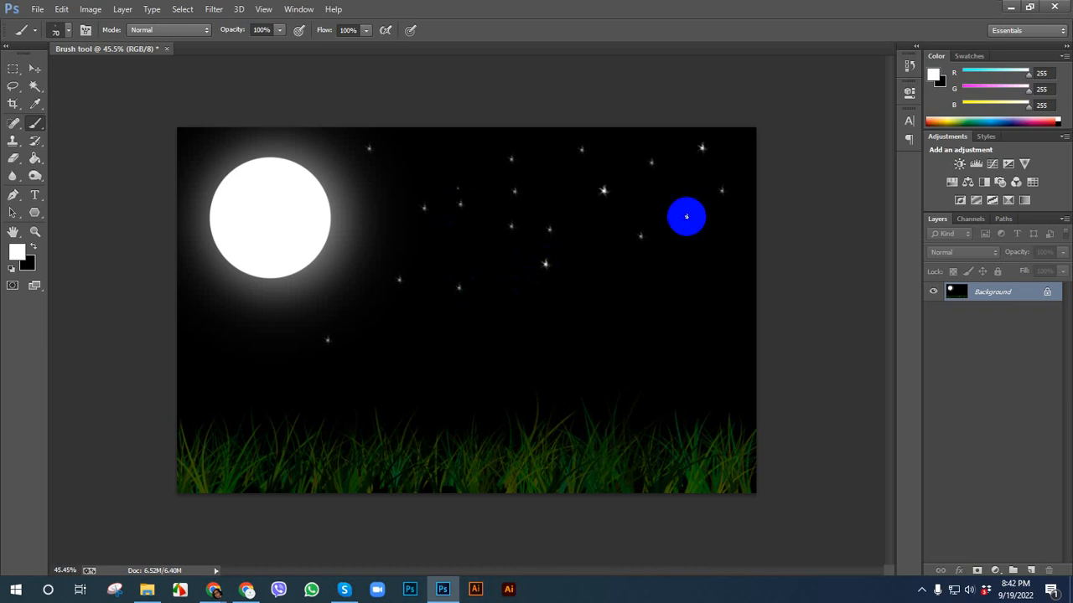
# - Stamp more single white stars on the far right part of the sky with the star brush
pyautogui.click(687, 218)
pyautogui.click(735, 253)
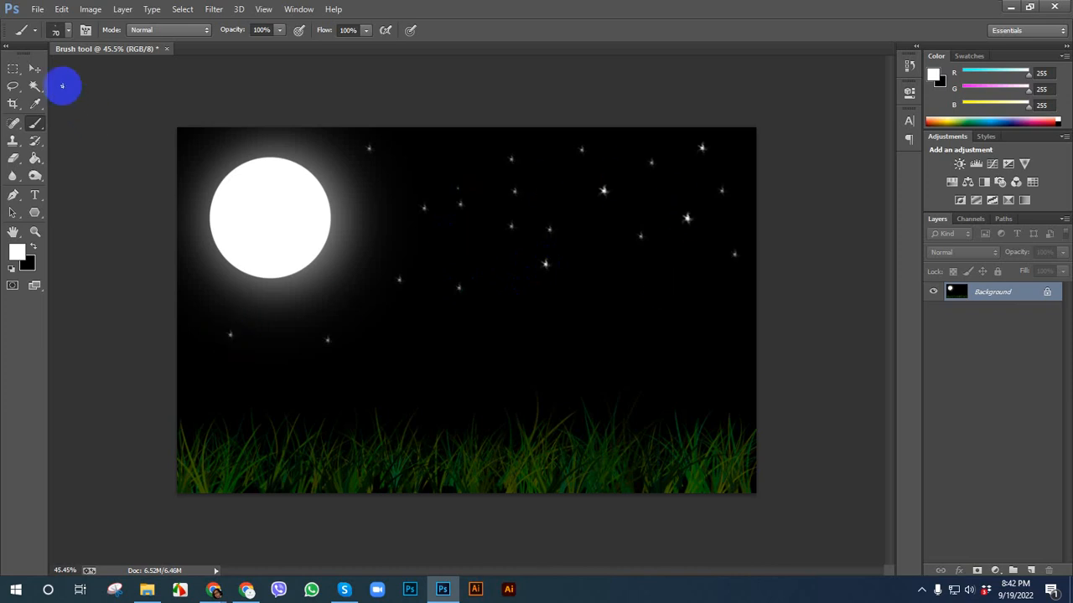
# - Choose a rough-textured brush preset at 250 px and make black the foreground color
pyautogui.click(55, 30)
pyautogui.scroll(-2, 95, 304)
pyautogui.scroll(2, 99, 312)
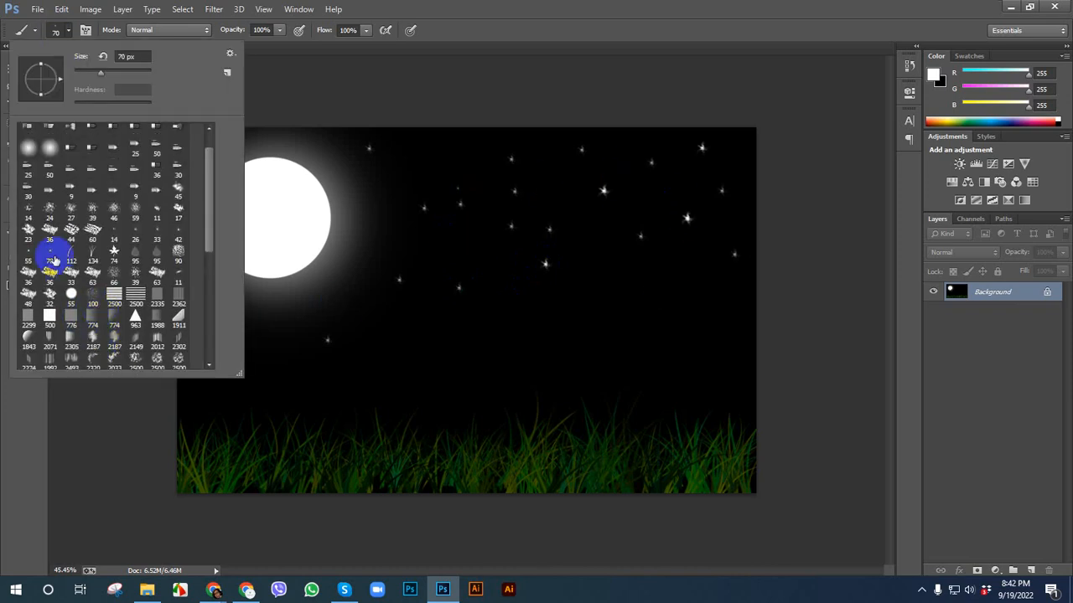
pyautogui.click(235, 224)
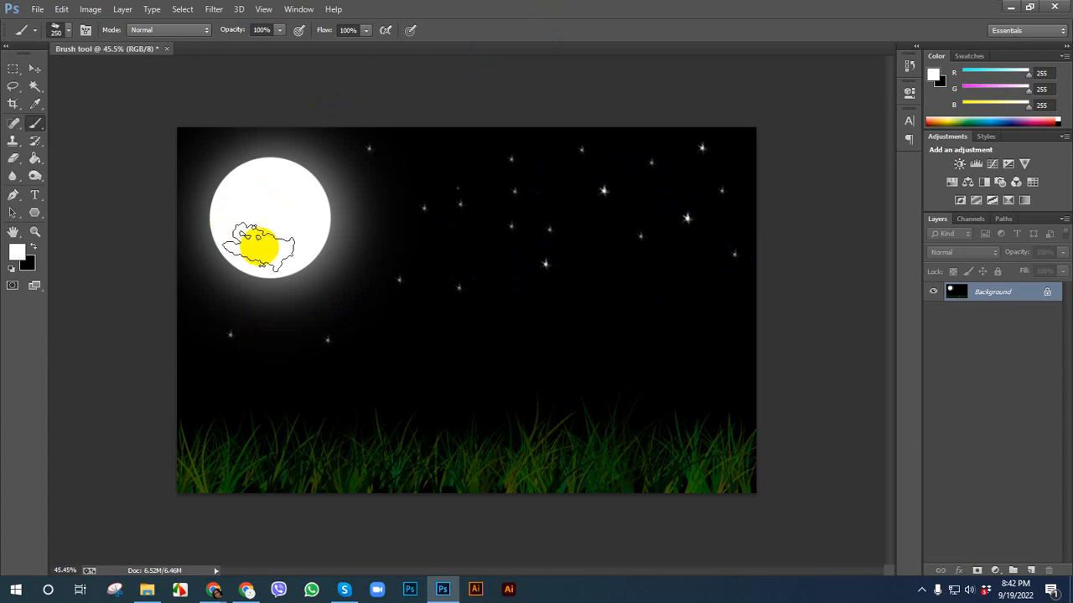
pyautogui.click(38, 250)
# - Undo a full-opacity test stamp on the moon and stamp the black texture on it again at 29% brush opacity
pyautogui.moveTo(239, 227); pyautogui.dragTo(290, 230)
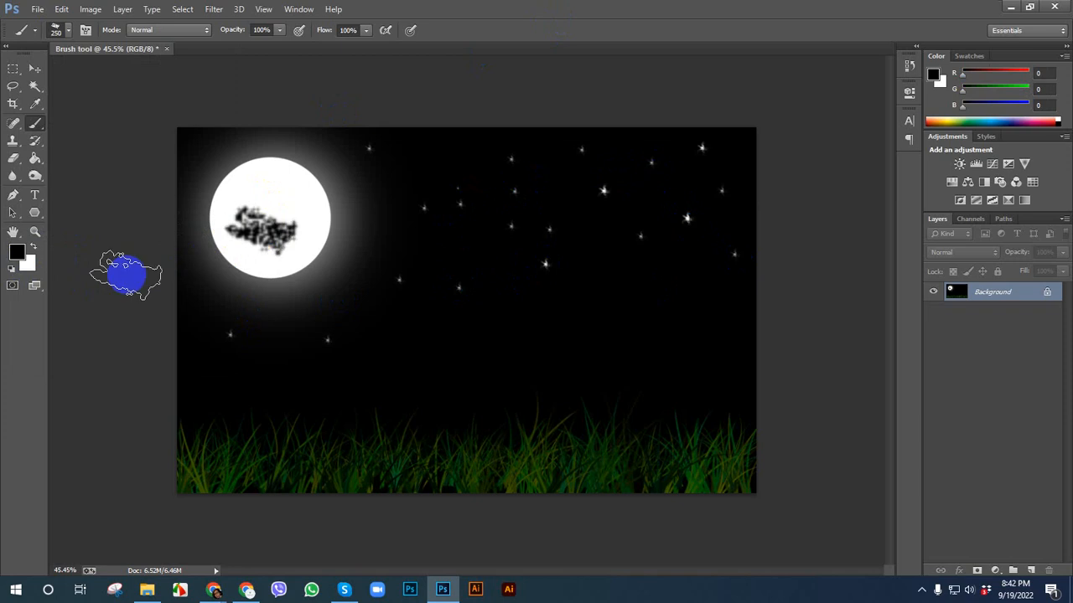
pyautogui.hotkey('ctrl', 'z')
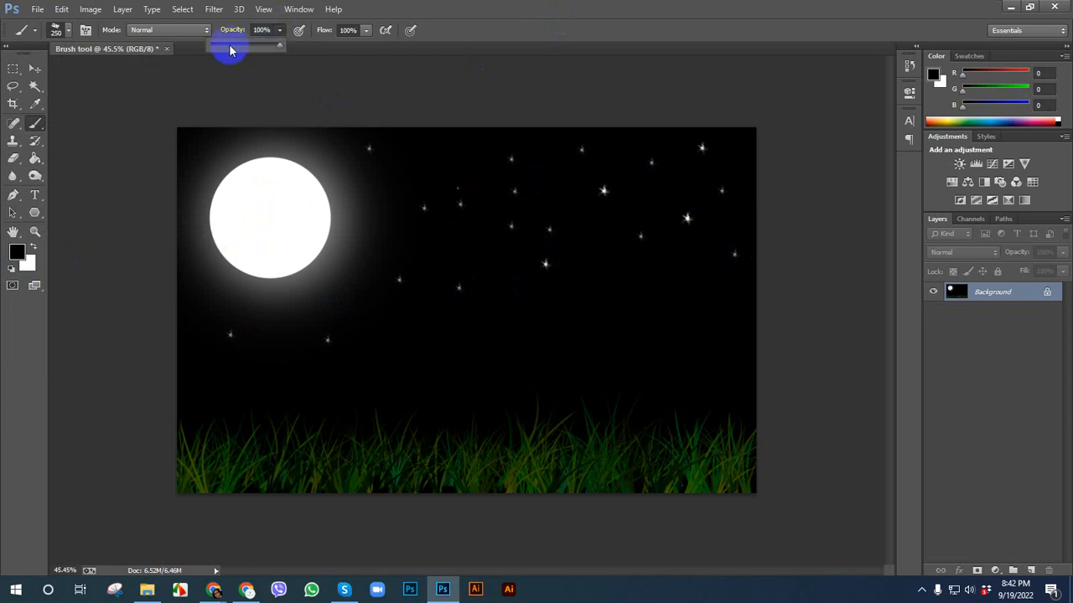
pyautogui.click(466, 22)
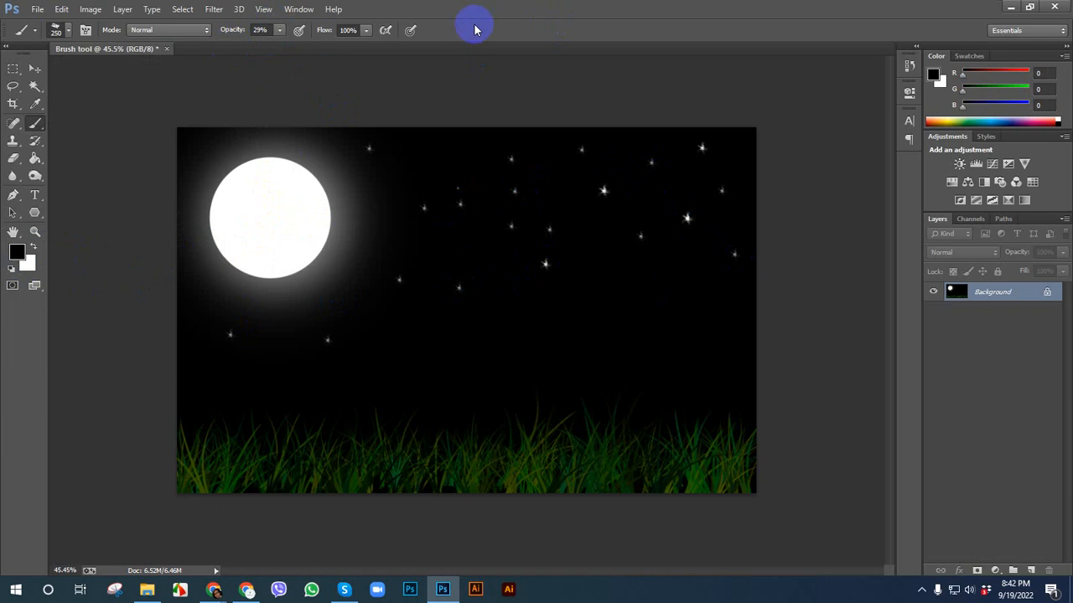
pyautogui.click(268, 225)
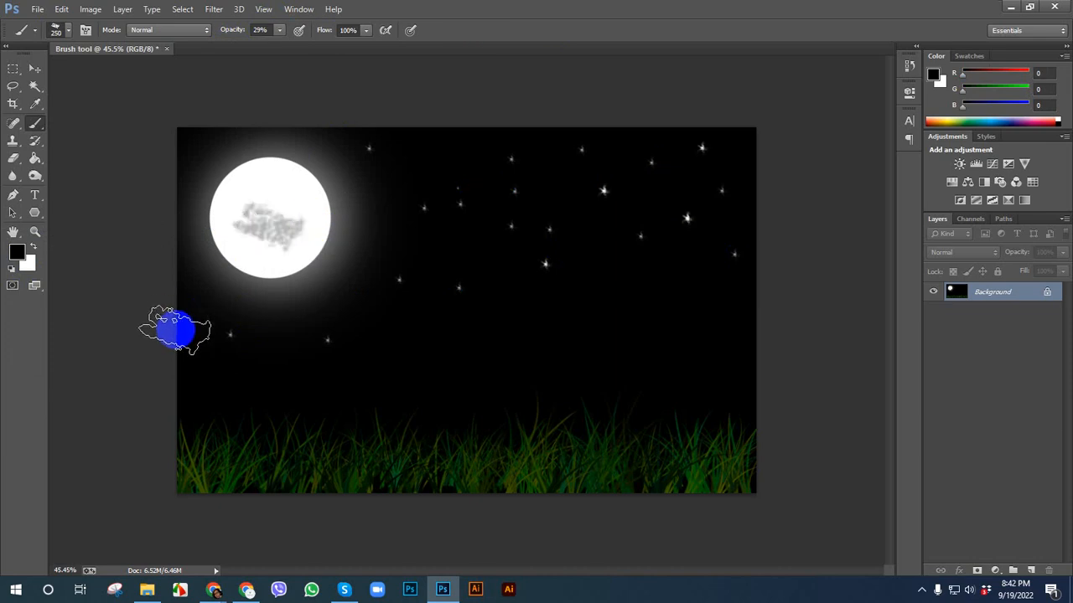
# - Set the brush opacity to 100% in Normal mode and undo a test dab of the texture brush on the moon
pyautogui.scroll(-3, 176, 331)
pyautogui.scroll(2, 178, 331)
pyautogui.click(178, 33)
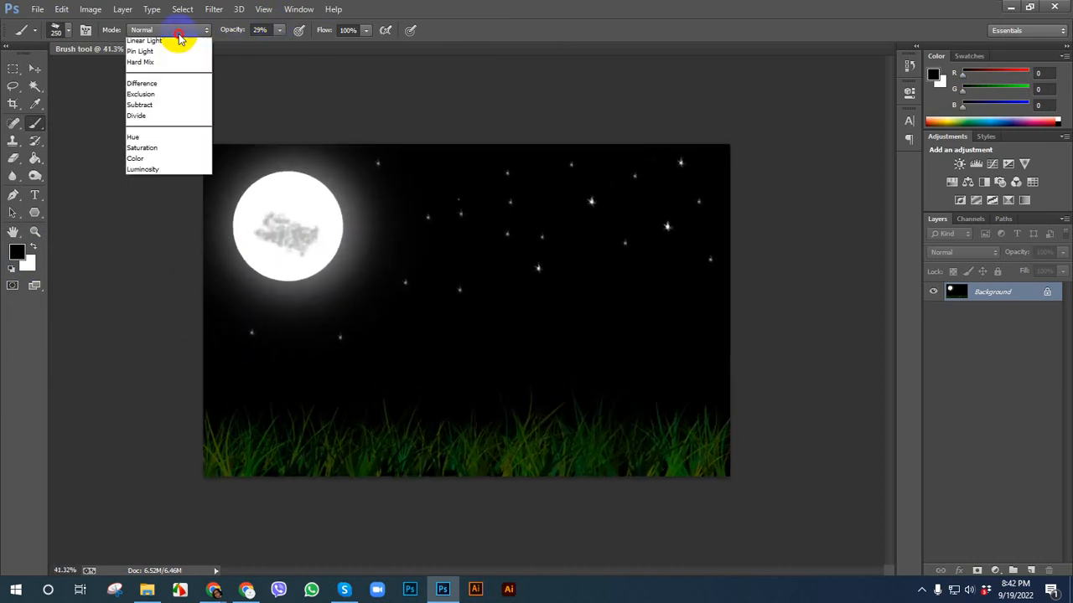
pyautogui.click(180, 39)
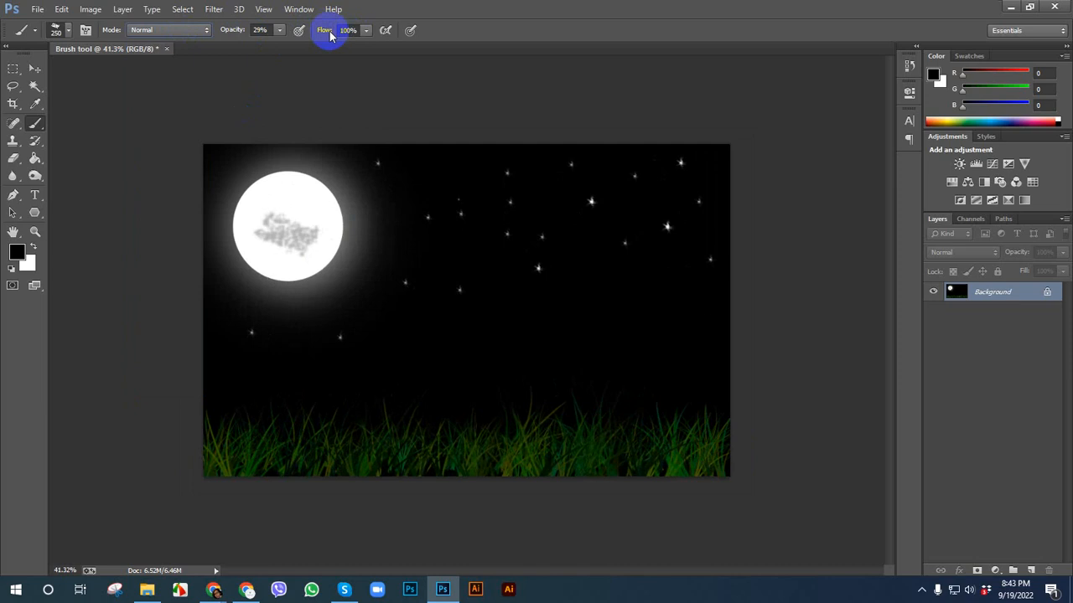
pyautogui.moveTo(300, 48); pyautogui.dragTo(335, 46)
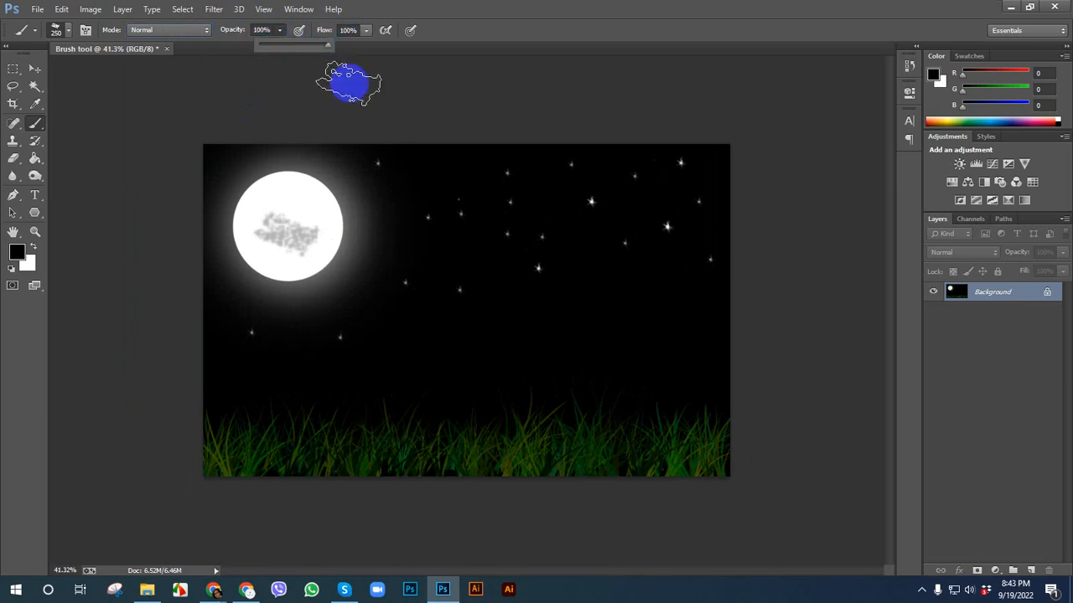
pyautogui.click(318, 198)
pyautogui.hotkey('ctrl', 'z')
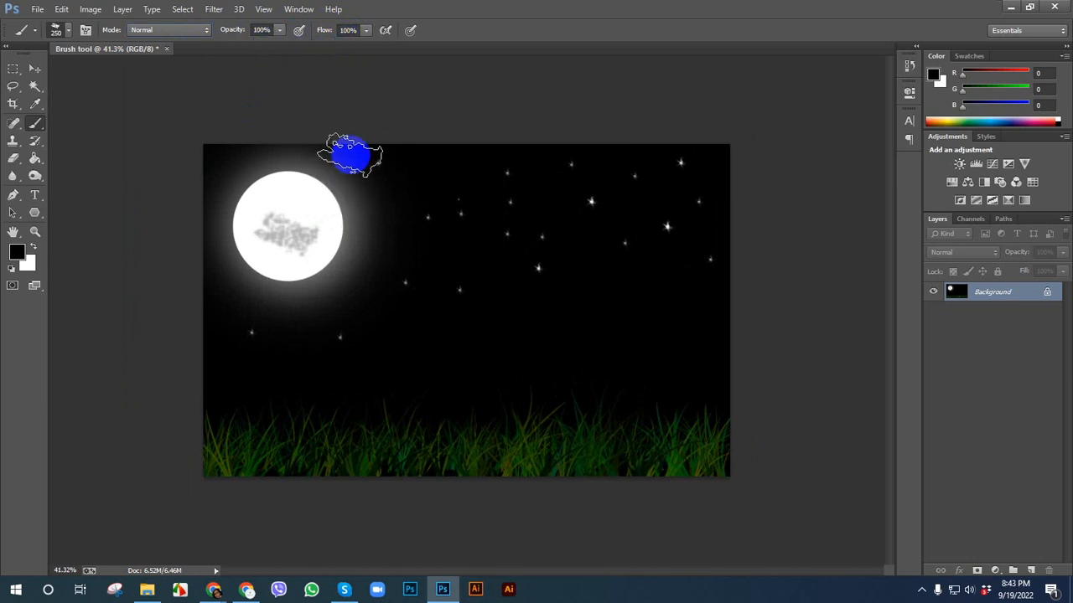
# - Try the 250 px fan bristle brush preset with a white foreground in the middle of the scene, and undo the white stamp
pyautogui.click(57, 31)
pyautogui.scroll(1, 71, 198)
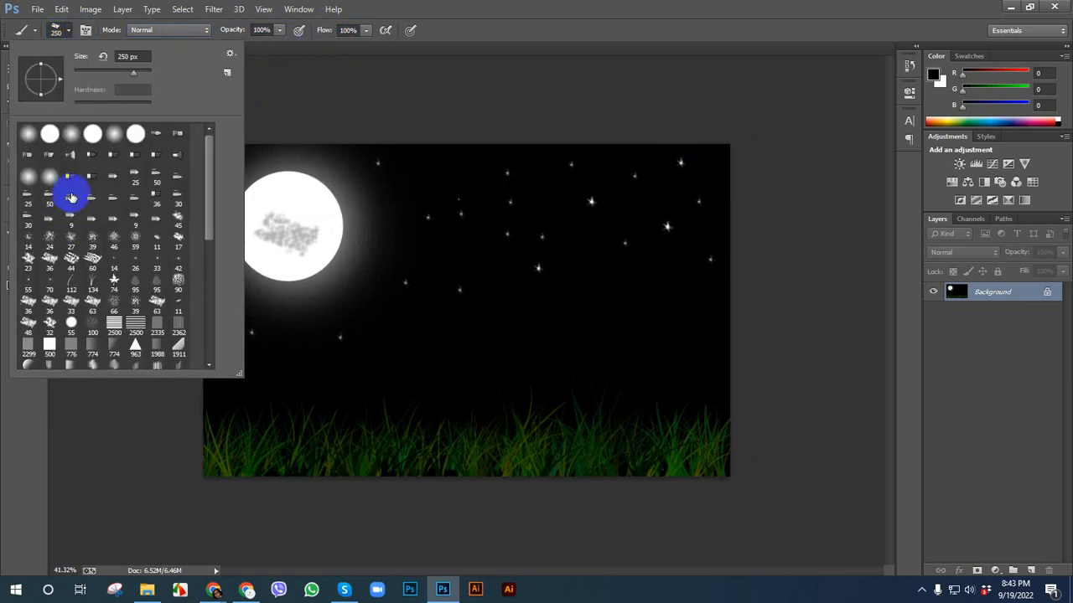
pyautogui.click(73, 159)
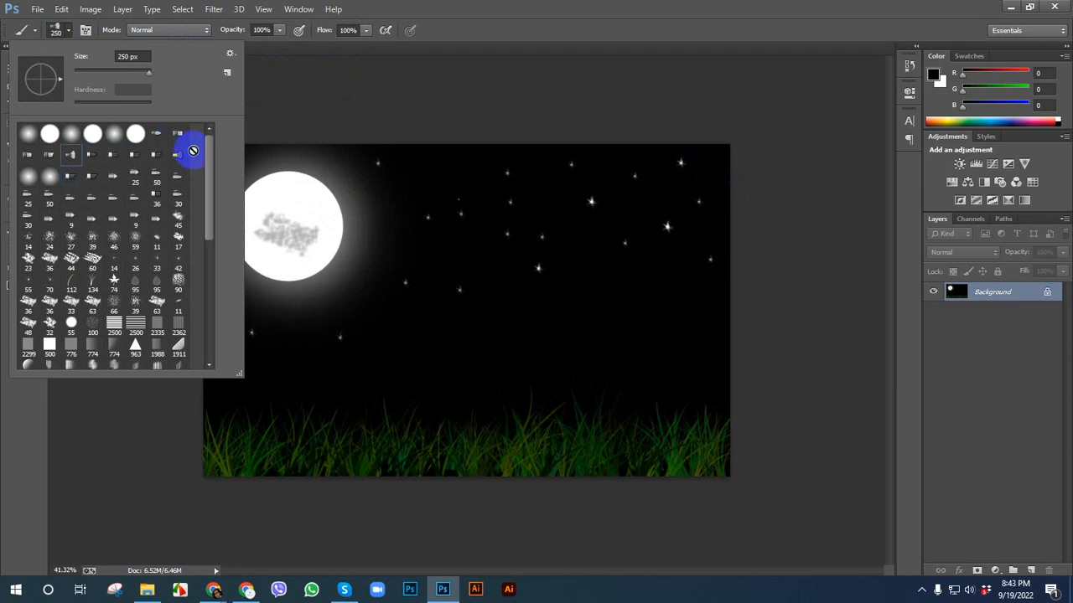
pyautogui.click(457, 330)
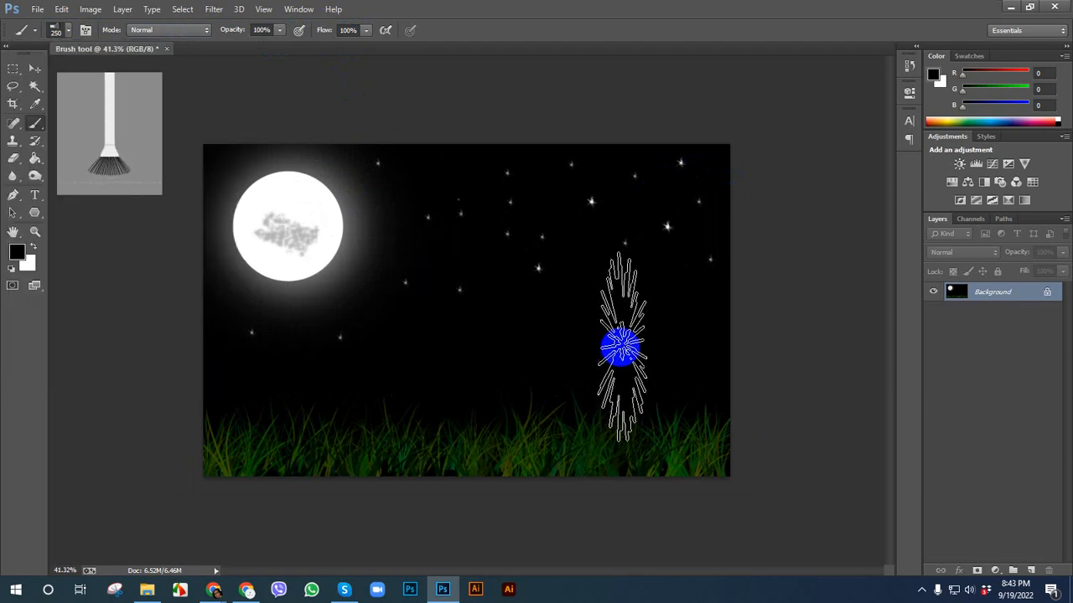
pyautogui.click(33, 246)
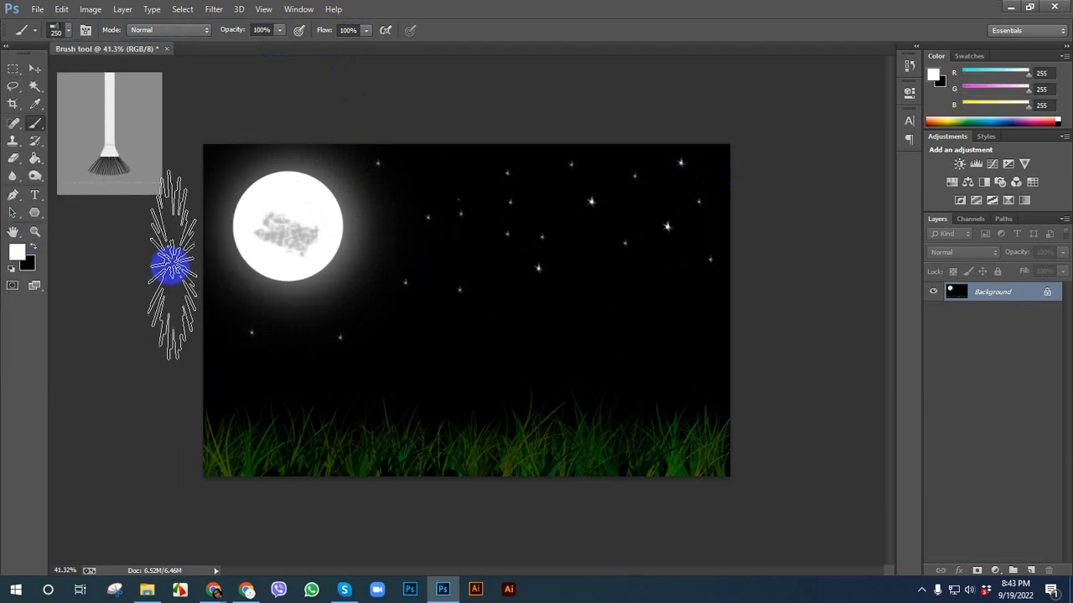
pyautogui.click(478, 335)
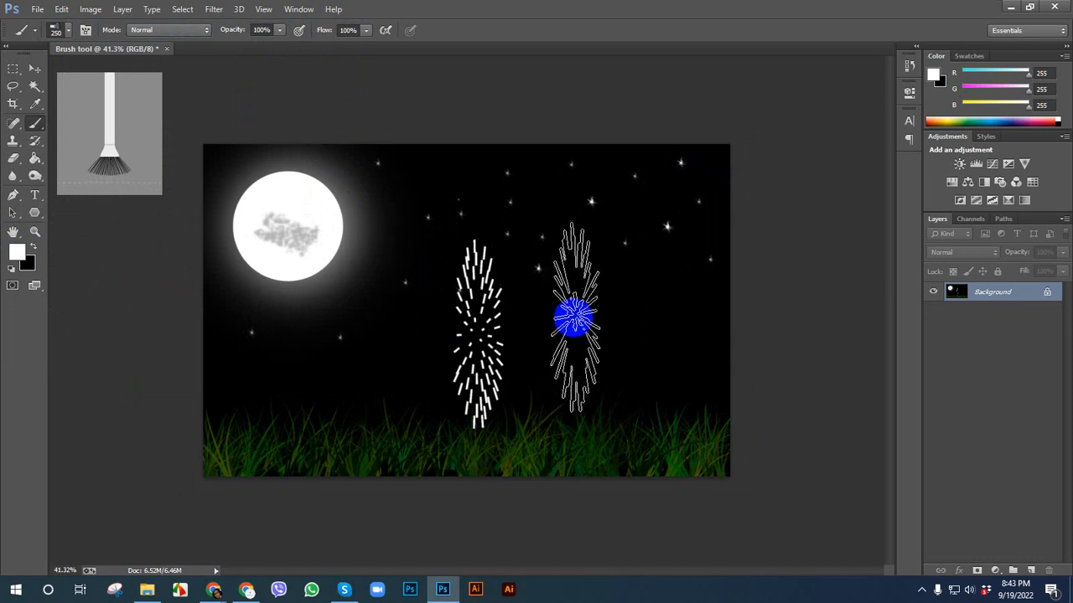
pyautogui.hotkey('ctrl', 'z')
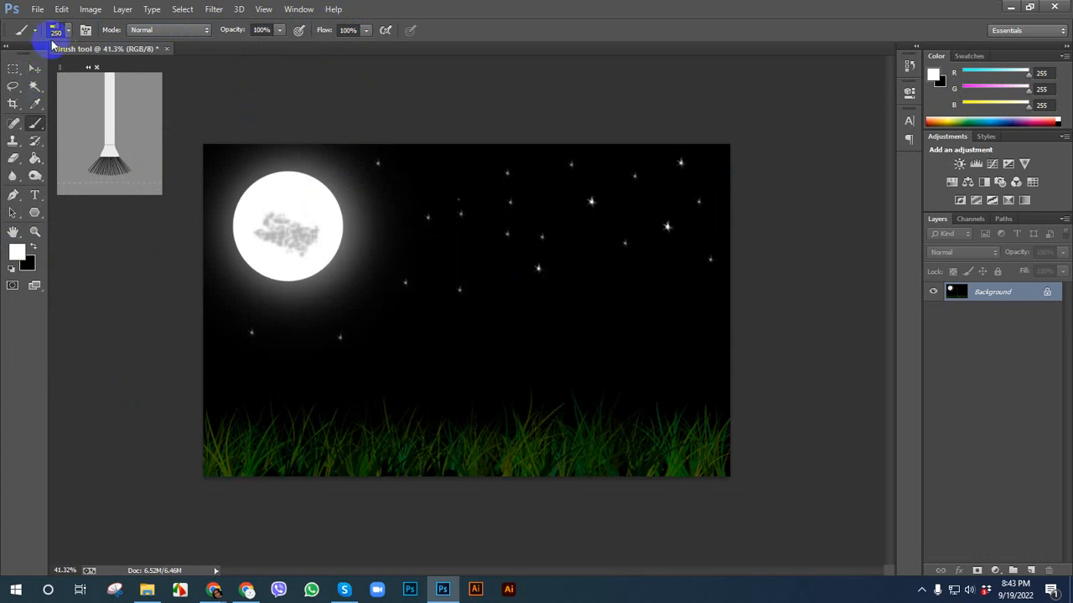
# - Look through the brush presets to the end of the list, close it and switch to the Move Tool
pyautogui.click(53, 37)
pyautogui.scroll(-5, 95, 260)
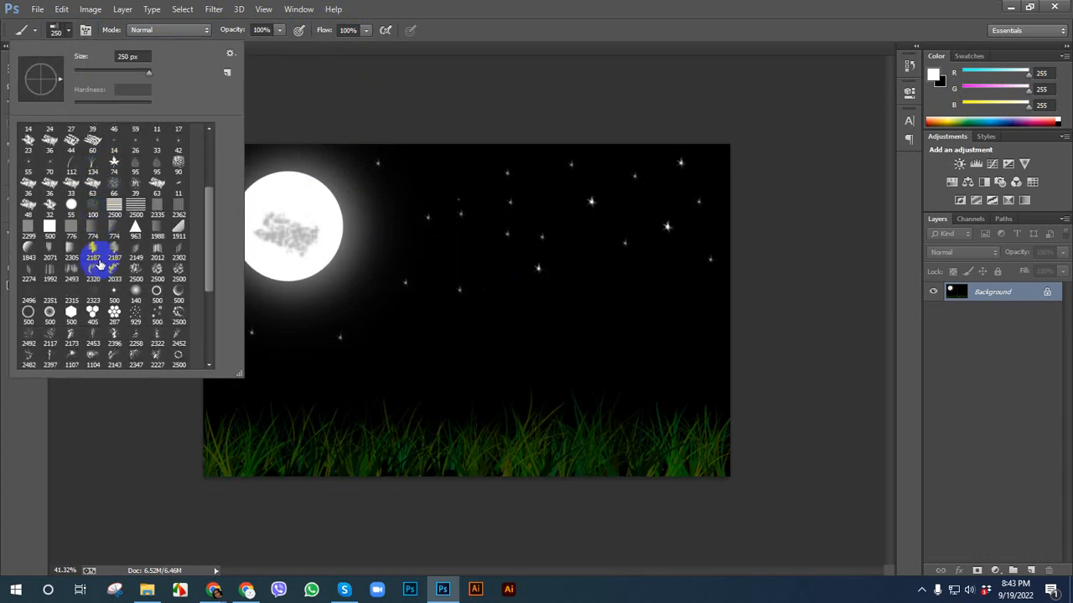
pyautogui.scroll(-5, 99, 263)
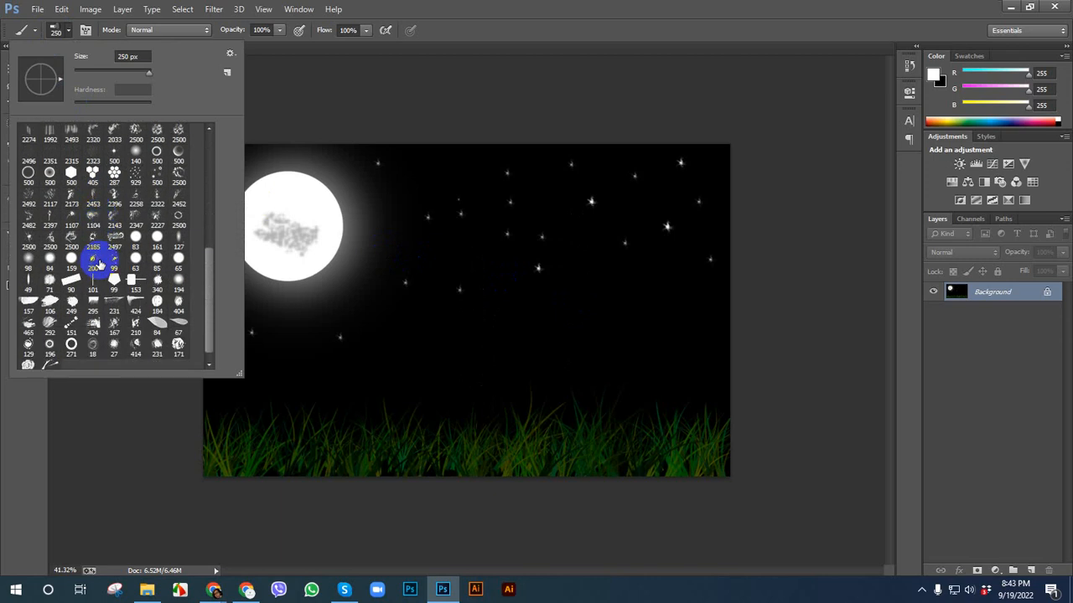
pyautogui.scroll(-1, 146, 292)
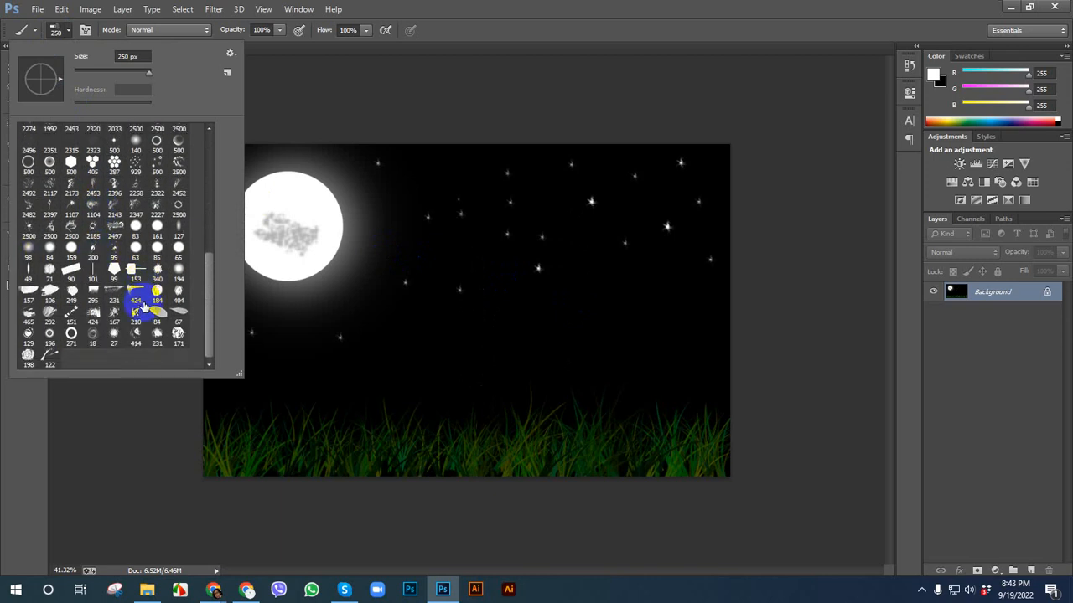
pyautogui.click(282, 49)
pyautogui.click(13, 68)
pyautogui.click(35, 68)
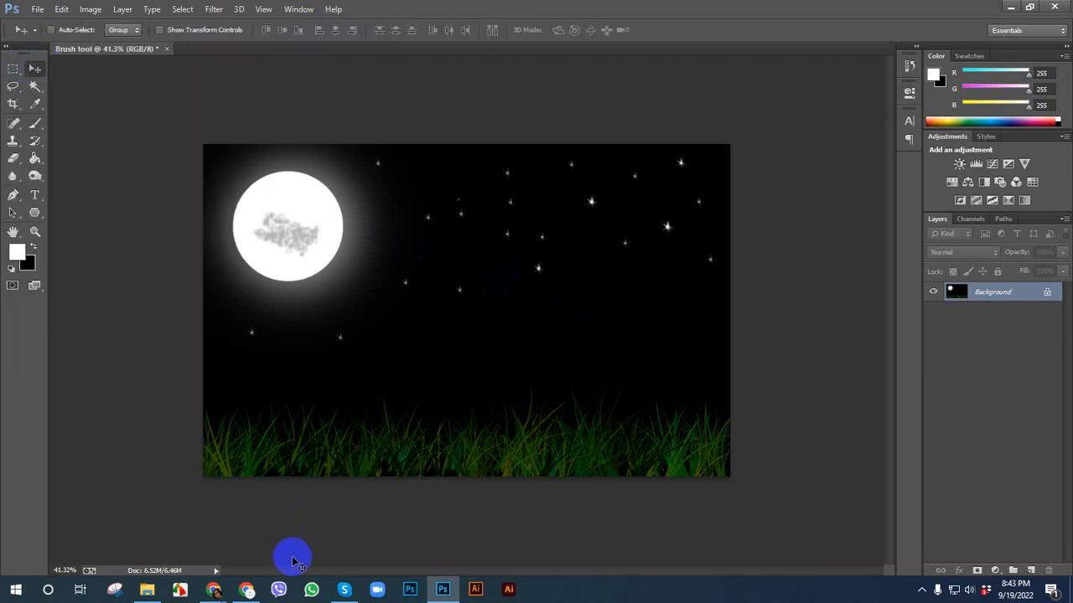
# - Switch to Chrome and search Google Images for "landscape design photoshop"
pyautogui.click(246, 589)
pyautogui.click(341, 12)
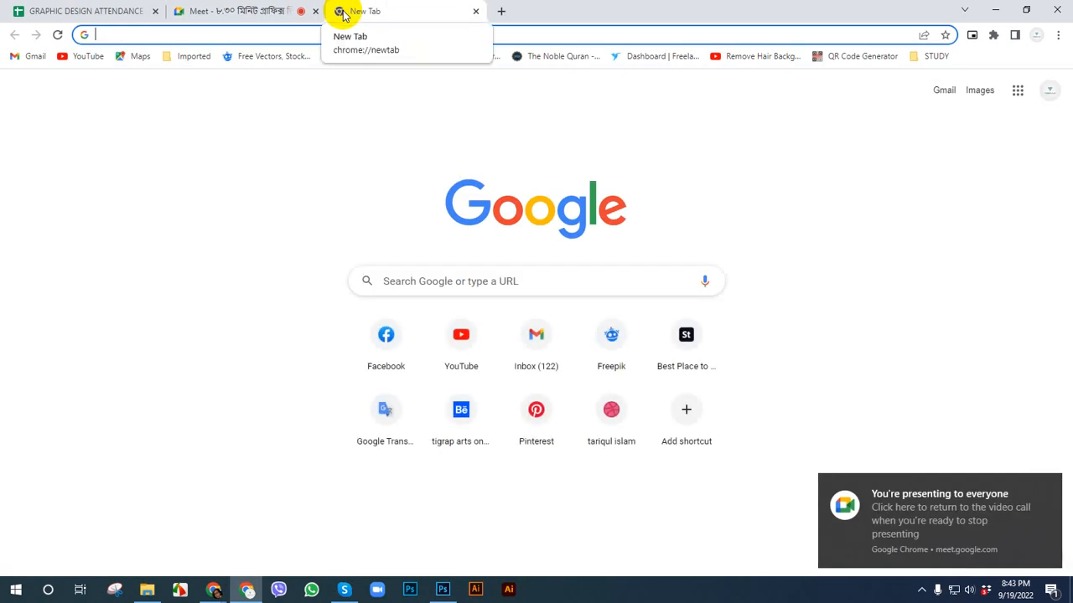
pyautogui.write('landsca')
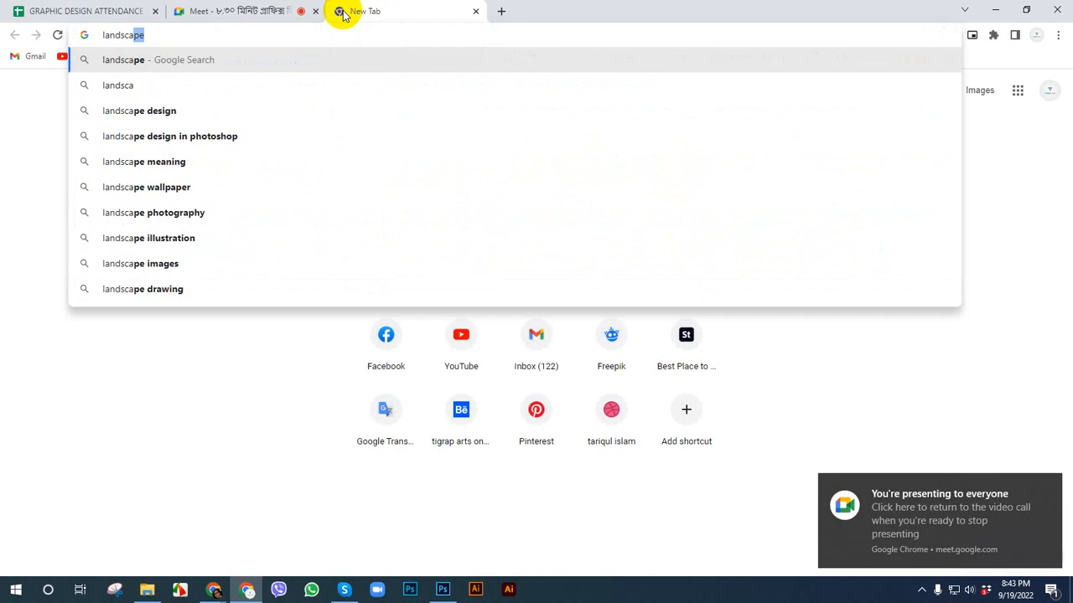
pyautogui.click(175, 110)
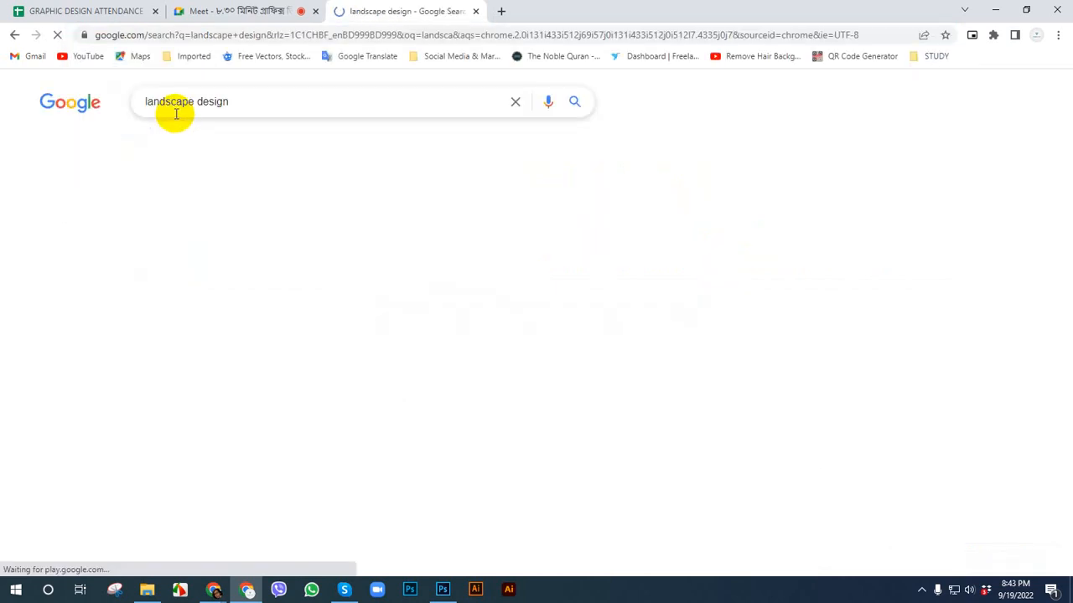
pyautogui.click(210, 142)
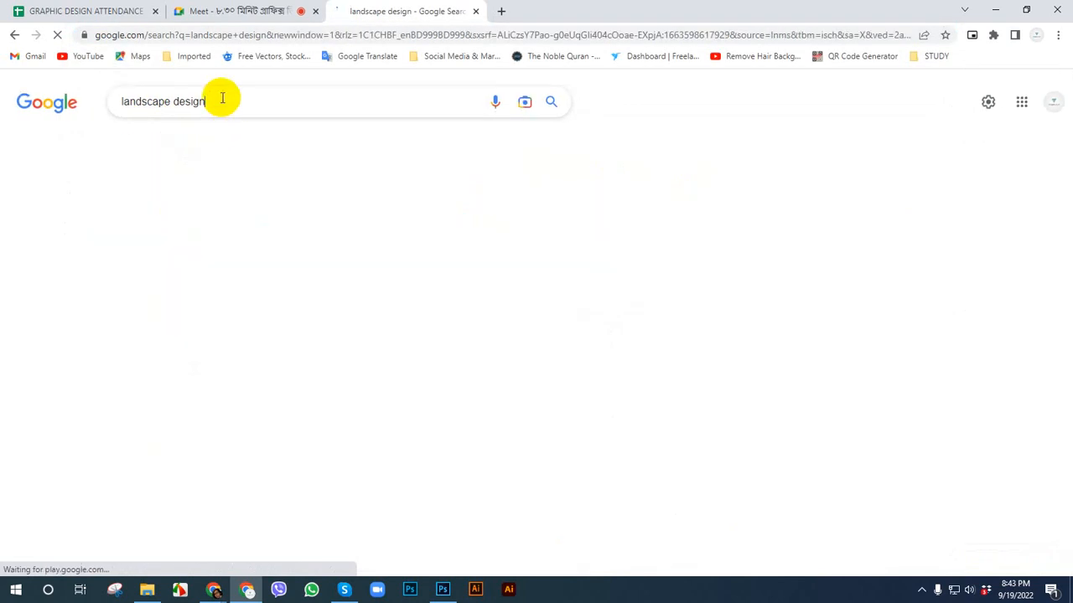
pyautogui.write('photoshop')
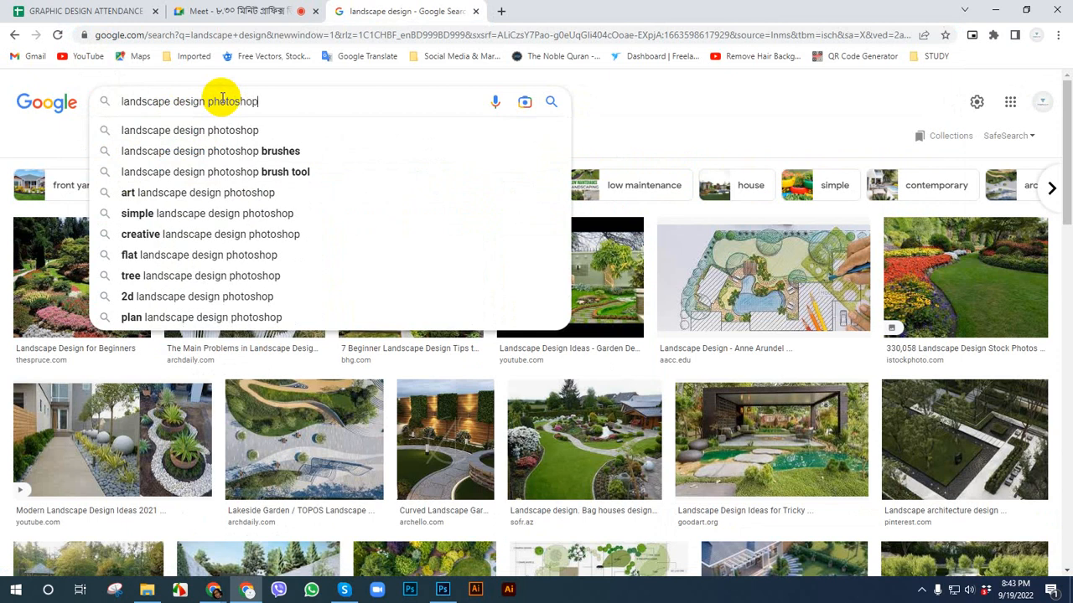
pyautogui.press('Return')
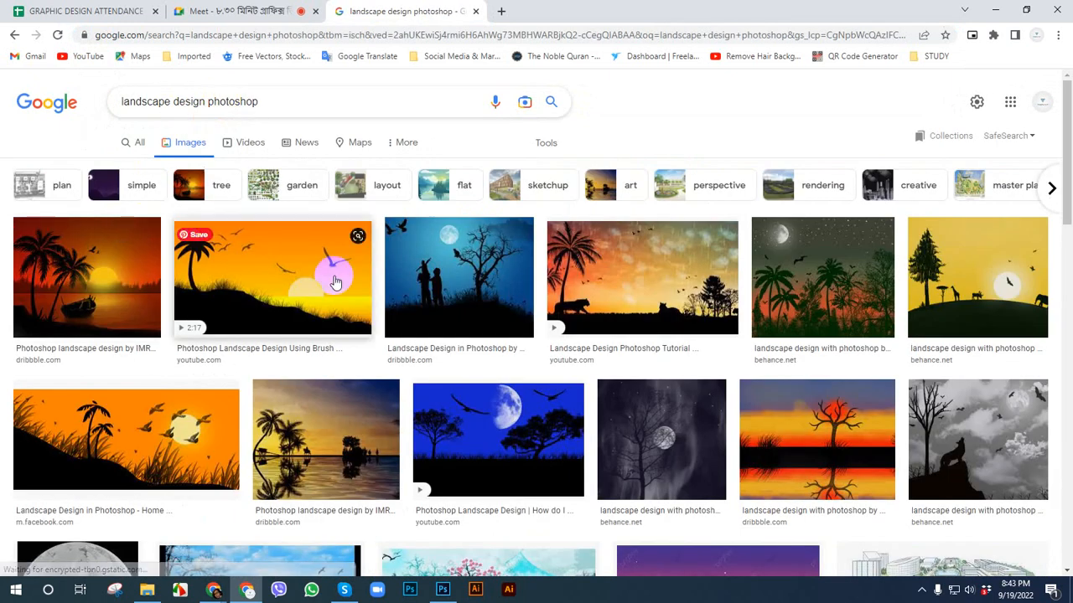
# - Examine the landscape design image results and preview the orange scene with a tree and jumping silhouettes
pyautogui.scroll(-3, 656, 298)
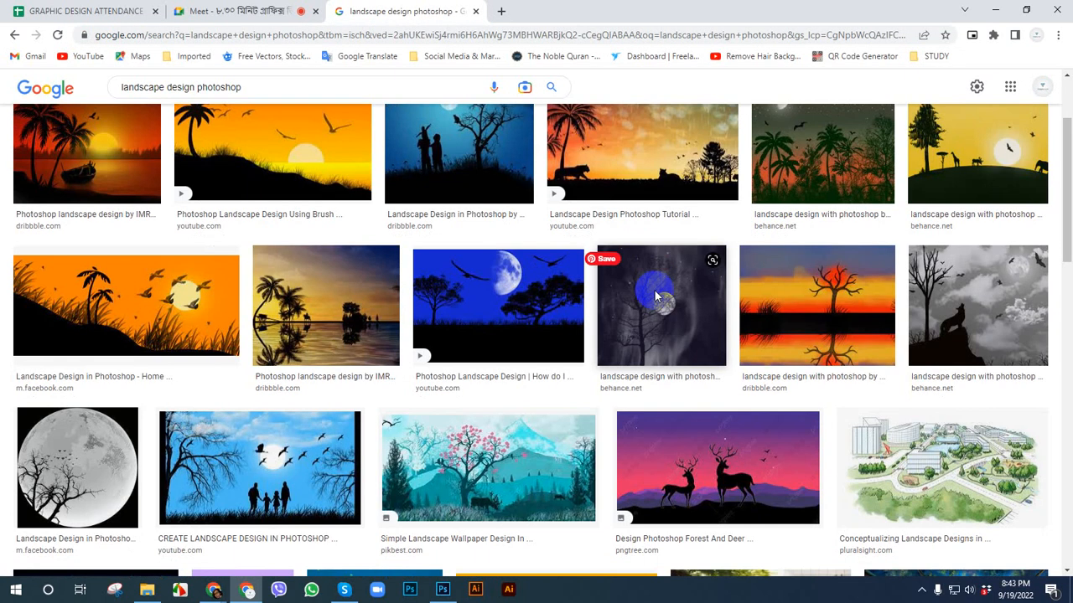
pyautogui.scroll(-3, 656, 297)
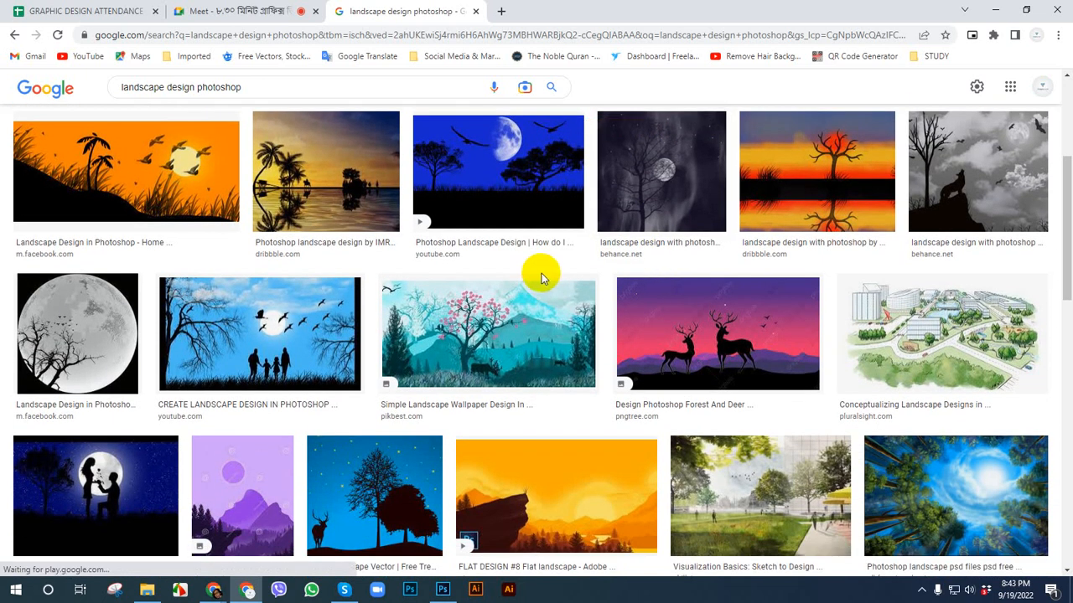
pyautogui.scroll(-4, 542, 273)
pyautogui.click(252, 11)
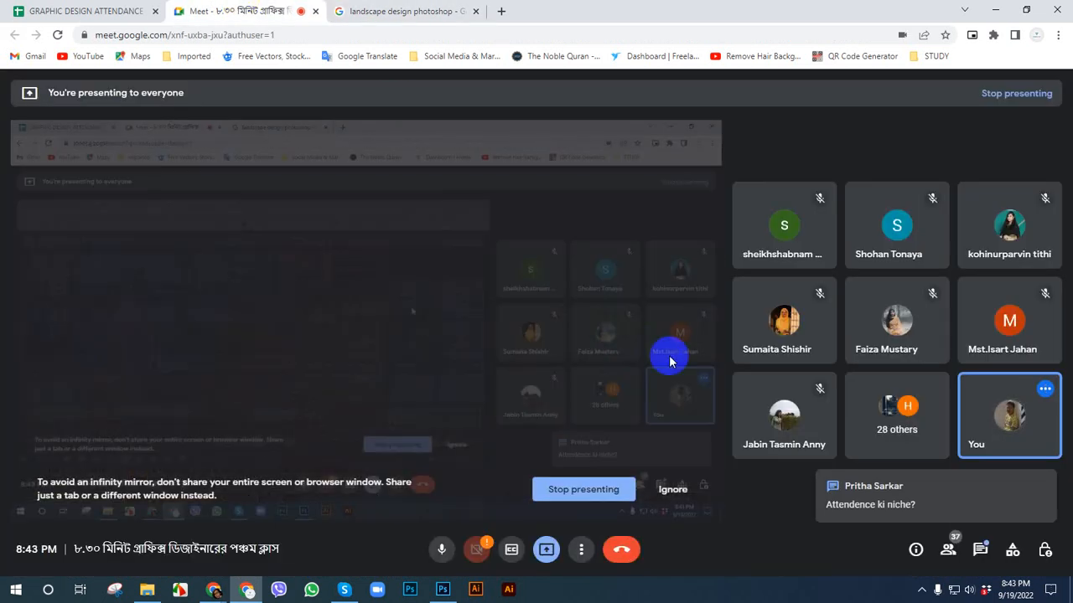
pyautogui.click(456, 6)
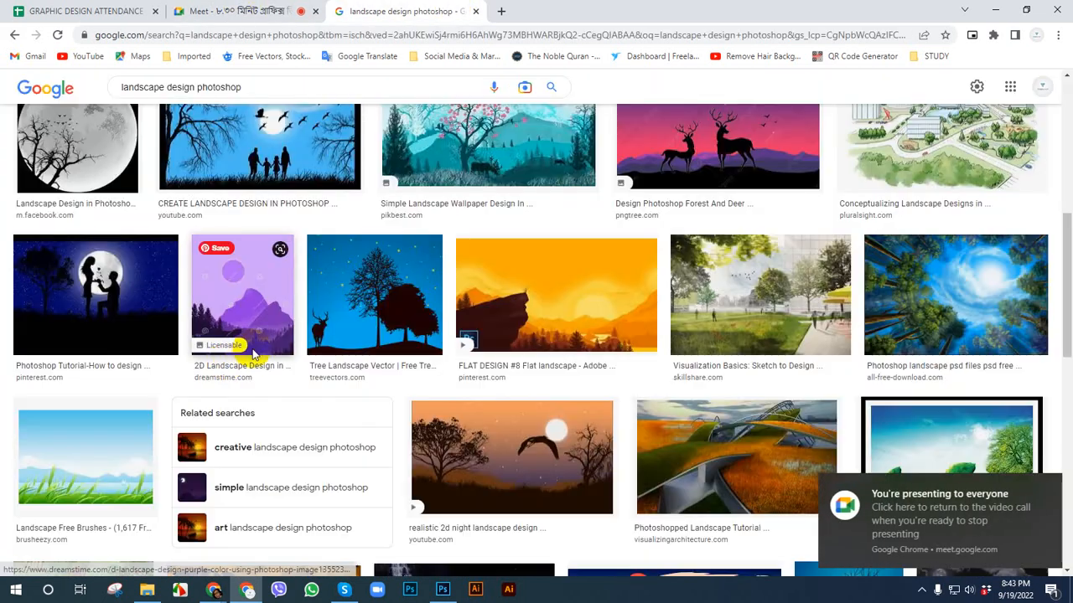
pyautogui.scroll(-3, 645, 313)
pyautogui.scroll(-3, 503, 312)
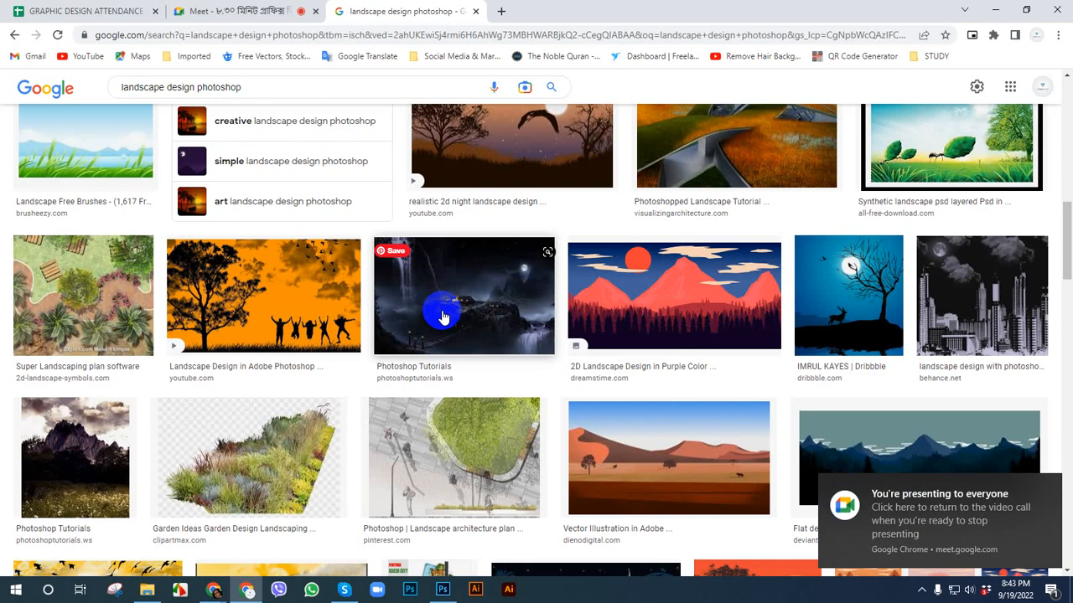
pyautogui.click(277, 283)
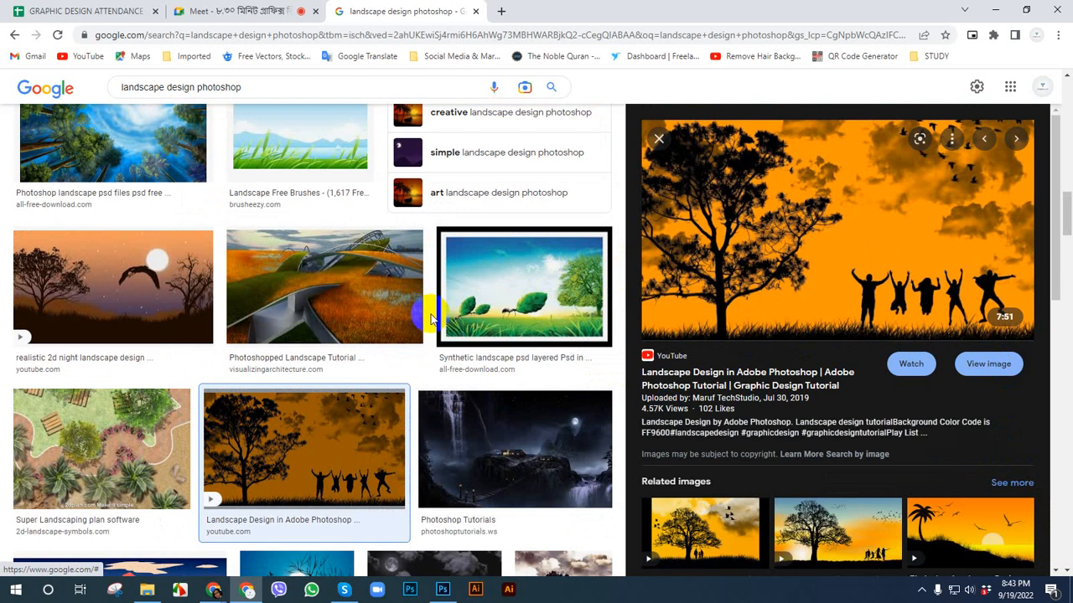
# - Switch to Photoshop and choose the 424 px brush preset for the Brush Tool
pyautogui.click(442, 587)
pyautogui.click(37, 125)
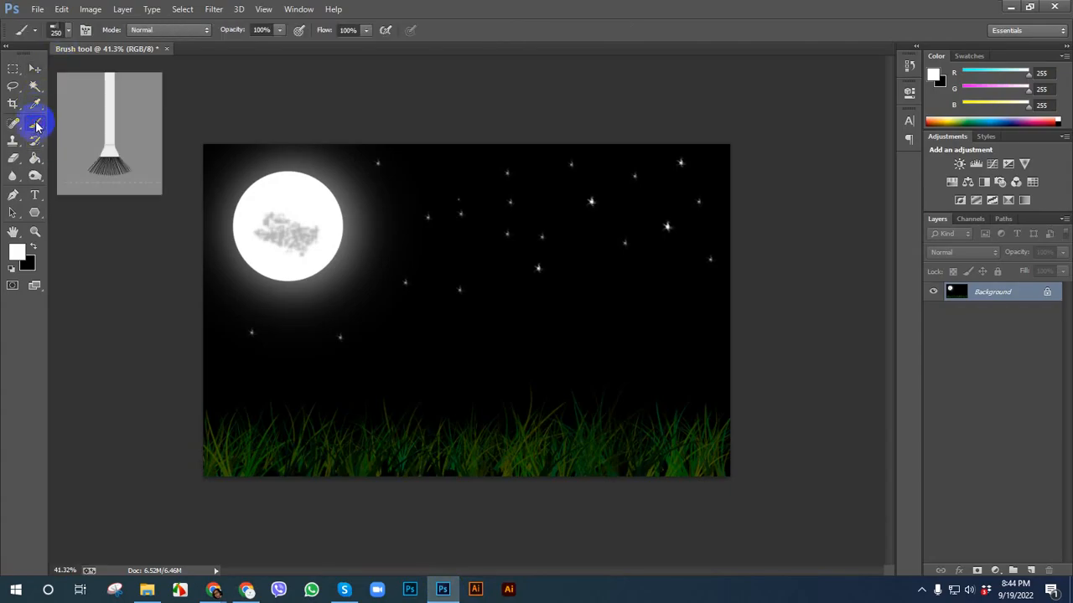
pyautogui.click(69, 32)
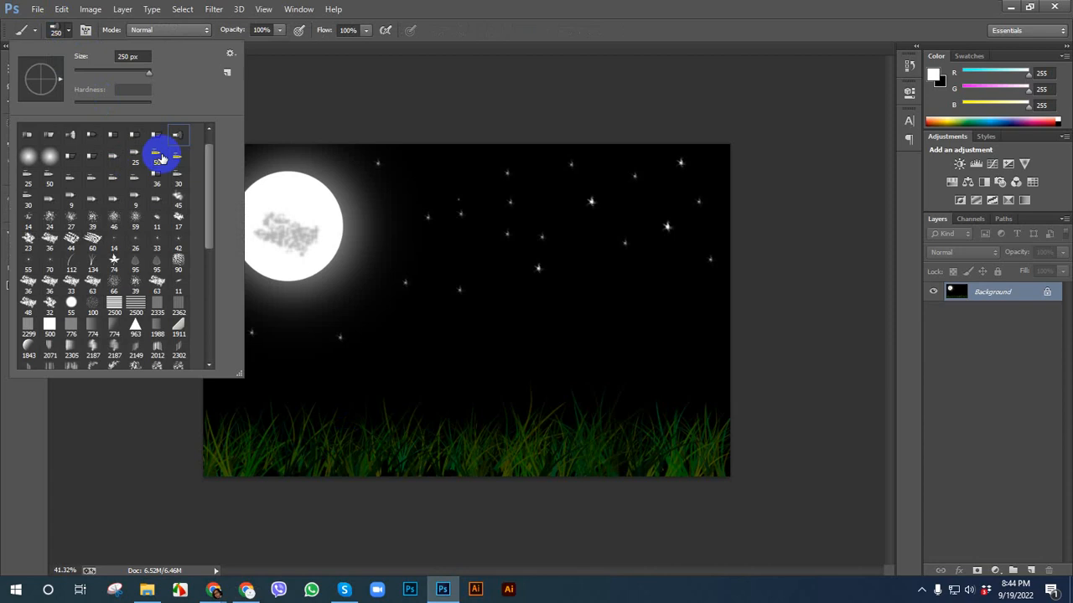
pyautogui.moveTo(210, 184)
pyautogui.mouseDown()
pyautogui.moveTo(201, 313)
pyautogui.moveTo(207, 161)
pyautogui.moveTo(215, 253)
pyautogui.mouseUp()
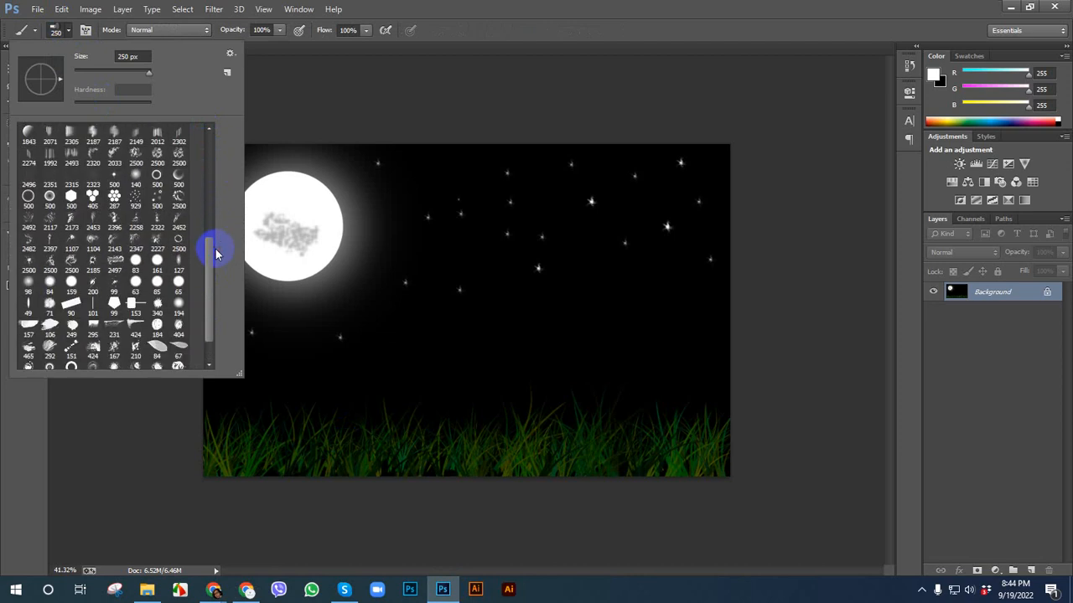
pyautogui.click(136, 331)
pyautogui.click(454, 8)
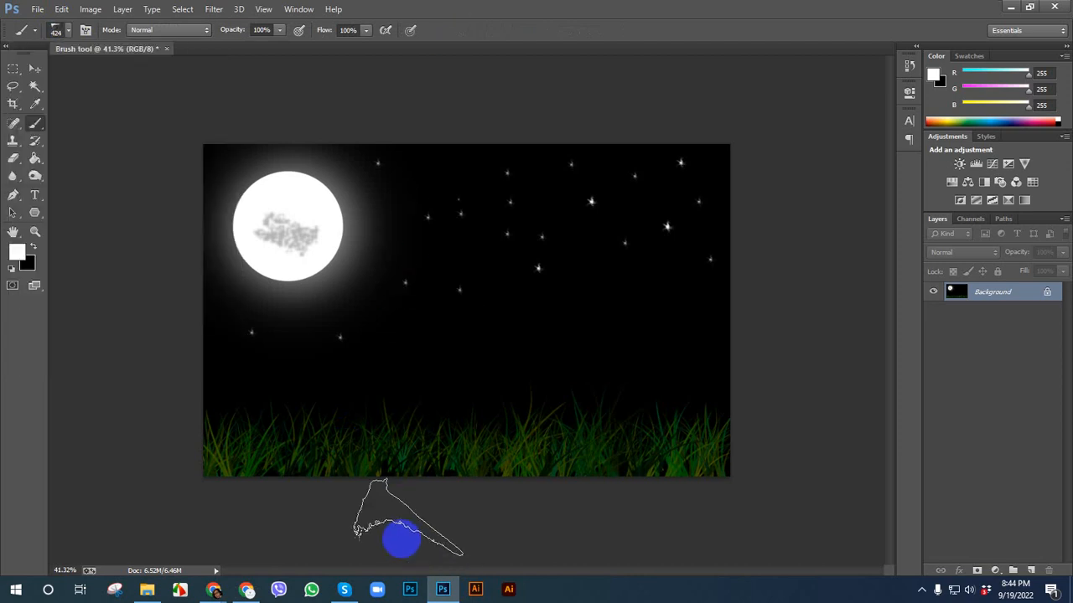
# - Switch to Chrome, look through the landscape results and related images, and preview the orange savanna scene with a red sun
pyautogui.click(246, 589)
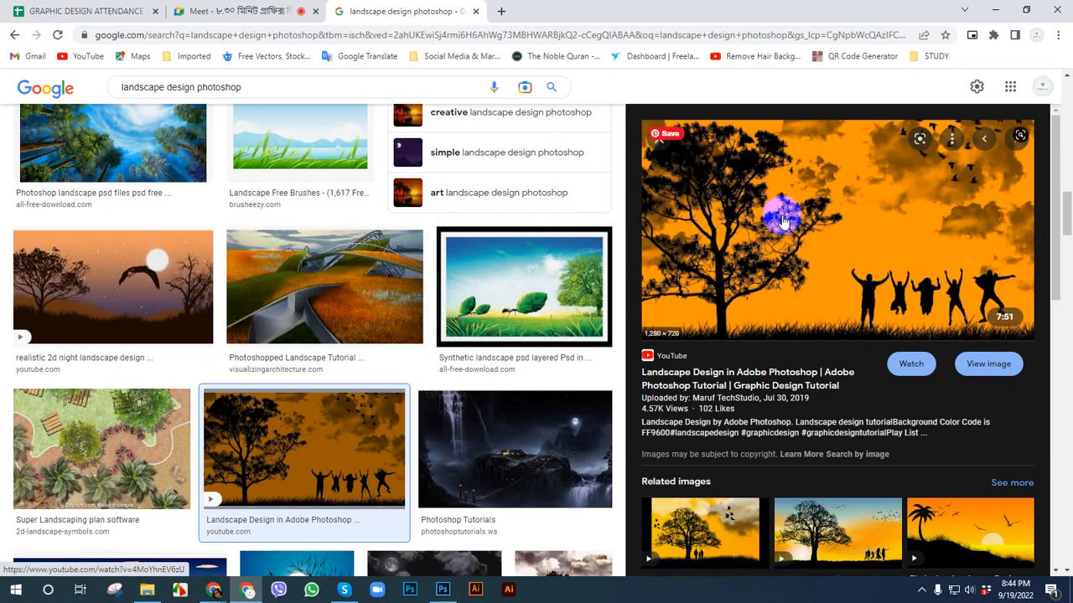
pyautogui.scroll(-3, 781, 219)
pyautogui.scroll(-3, 312, 299)
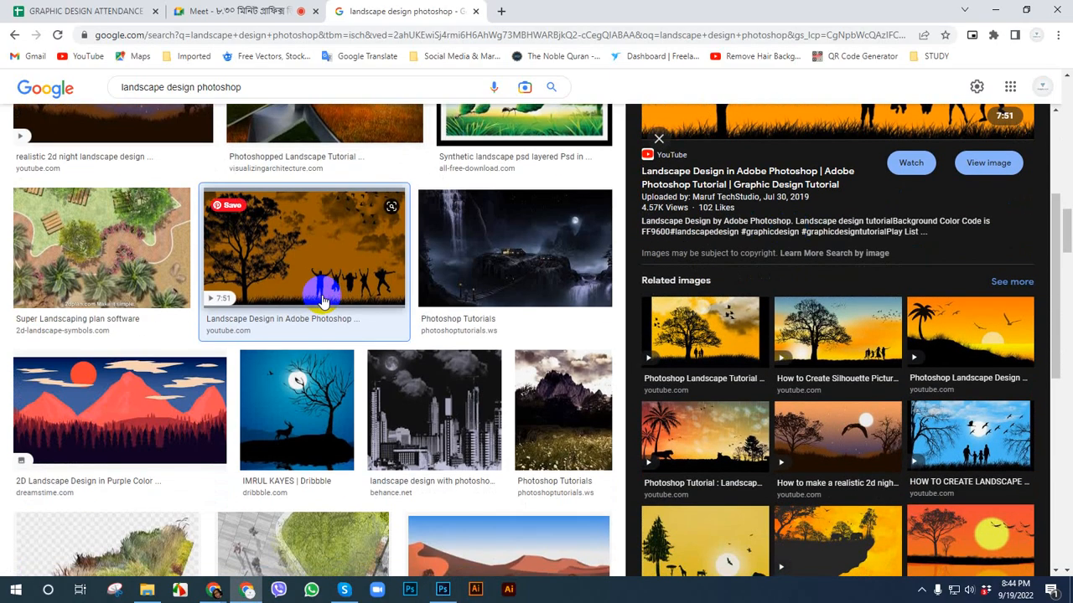
pyautogui.scroll(-3, 322, 300)
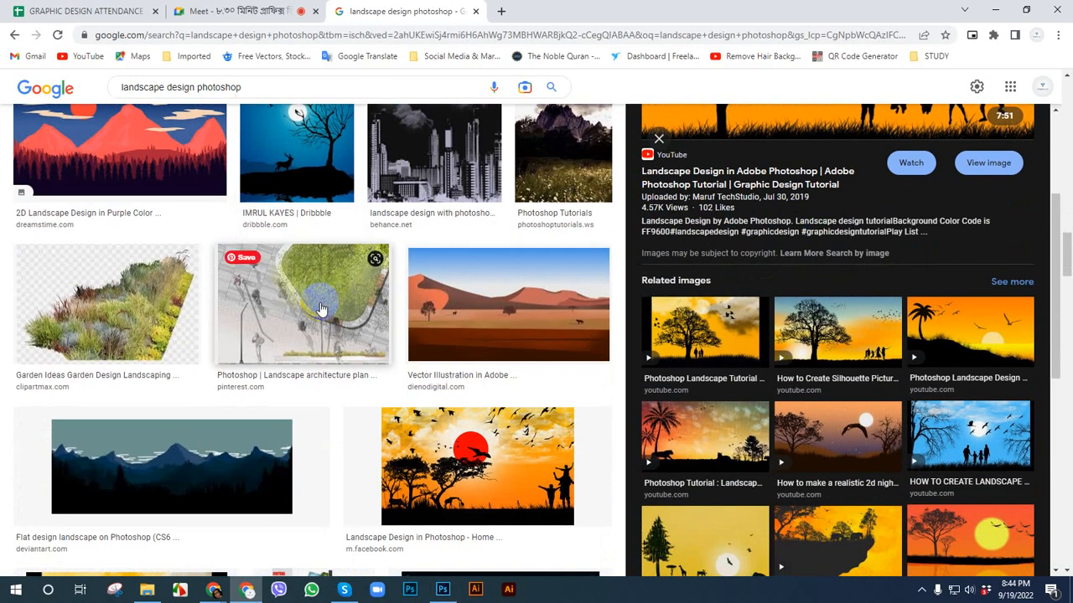
pyautogui.scroll(-3, 642, 288)
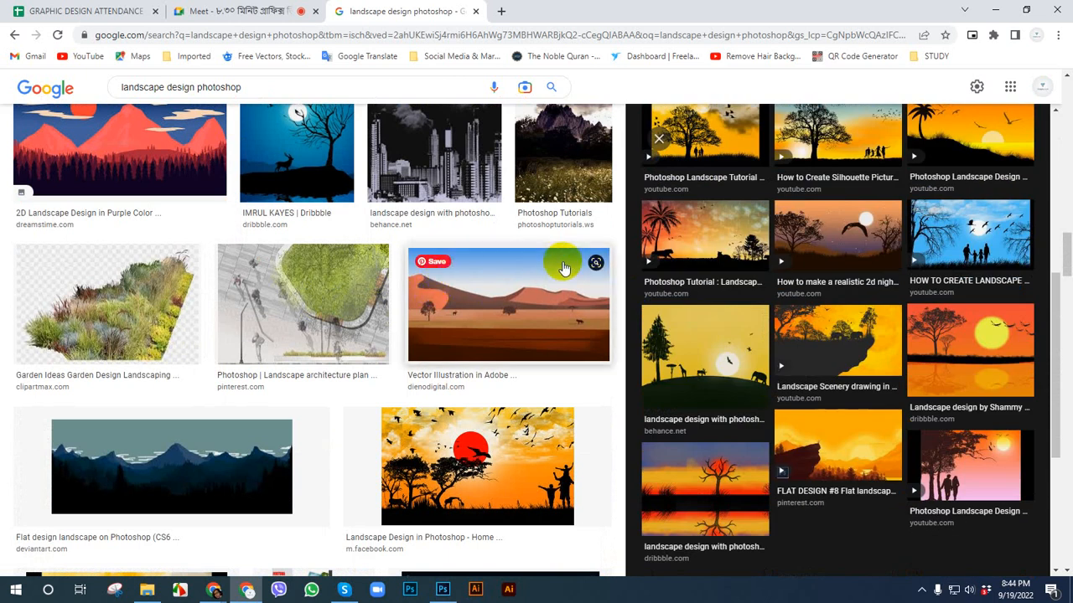
pyautogui.click(486, 428)
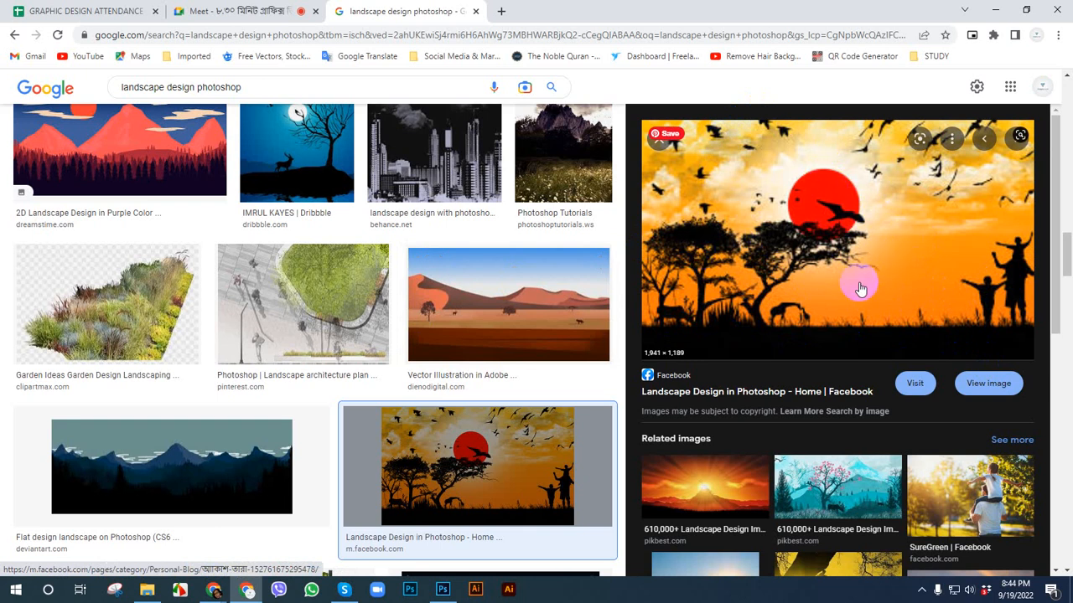
# - Preview the blue moonlit scene with a deer beside a bare tree
pyautogui.scroll(4, 838, 285)
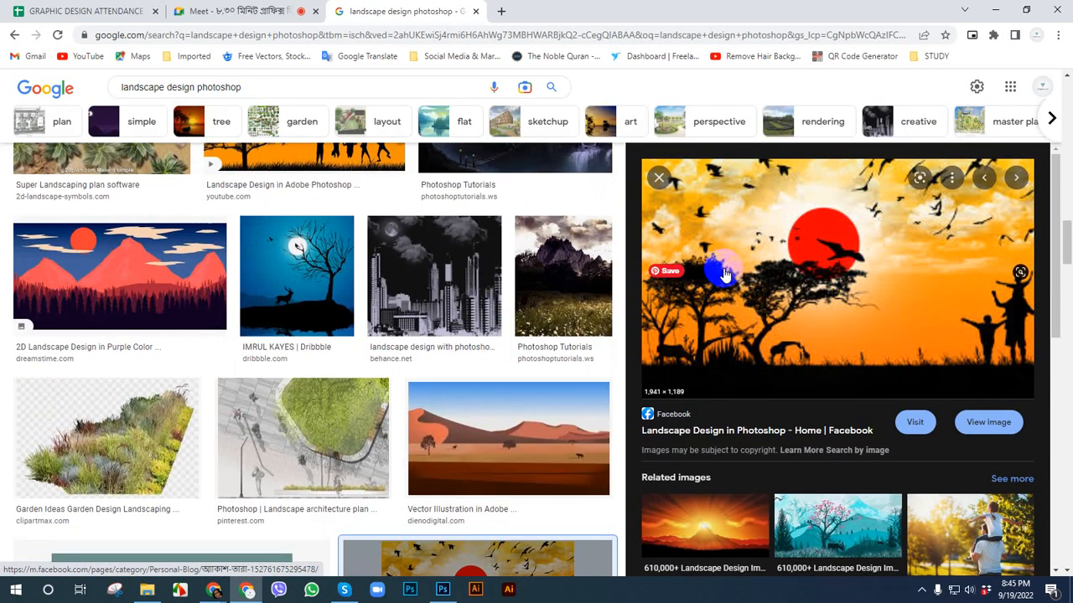
pyautogui.click(293, 462)
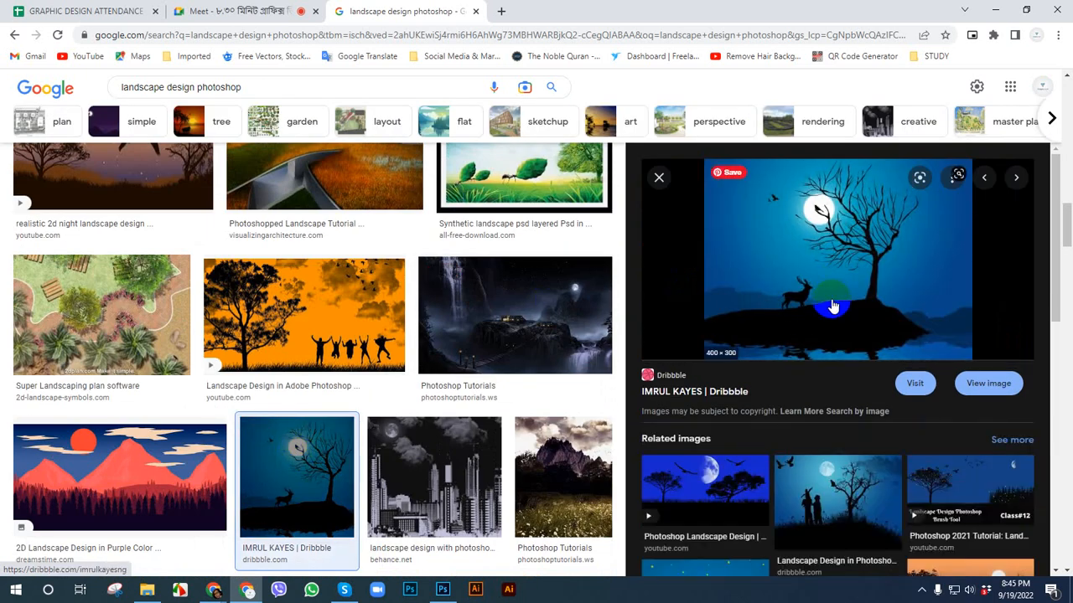
pyautogui.scroll(10, 457, 308)
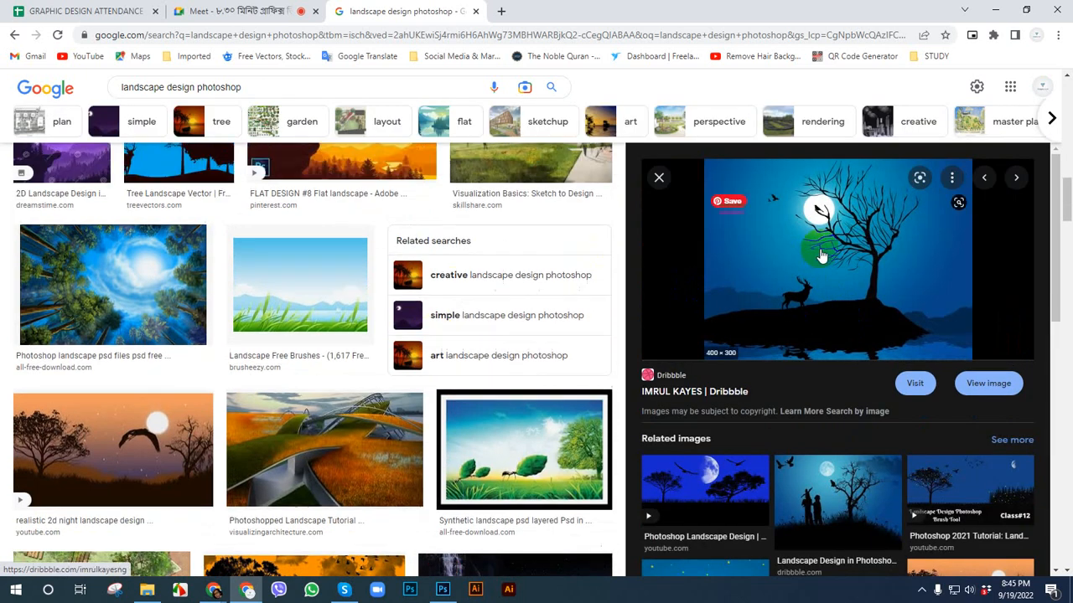
# - Preview the full moon with bare trees and the blue night scene with a moon and eagle
pyautogui.scroll(3, 537, 366)
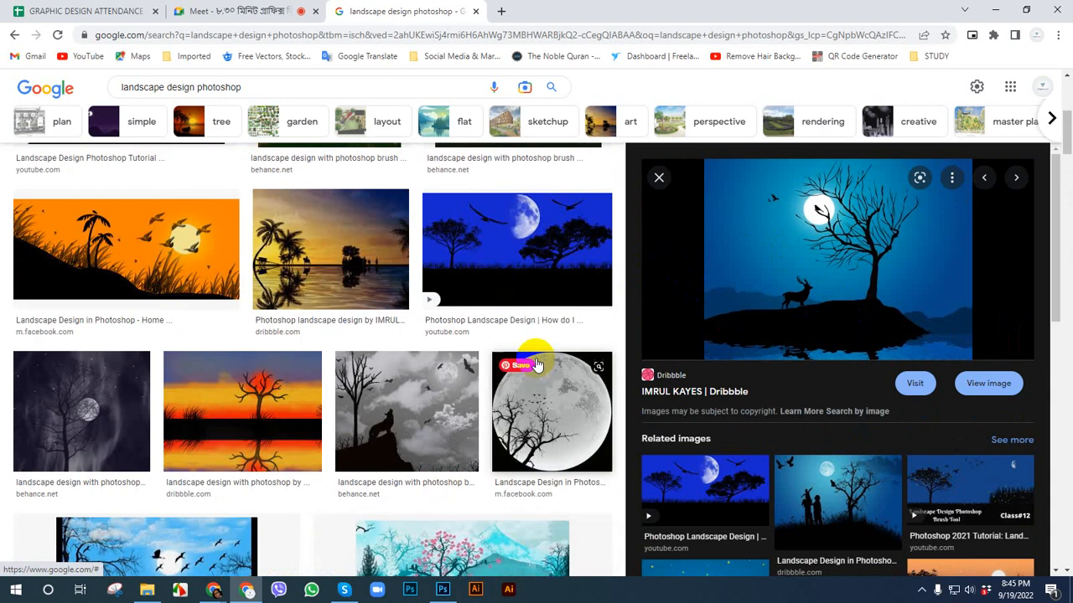
pyautogui.click(537, 400)
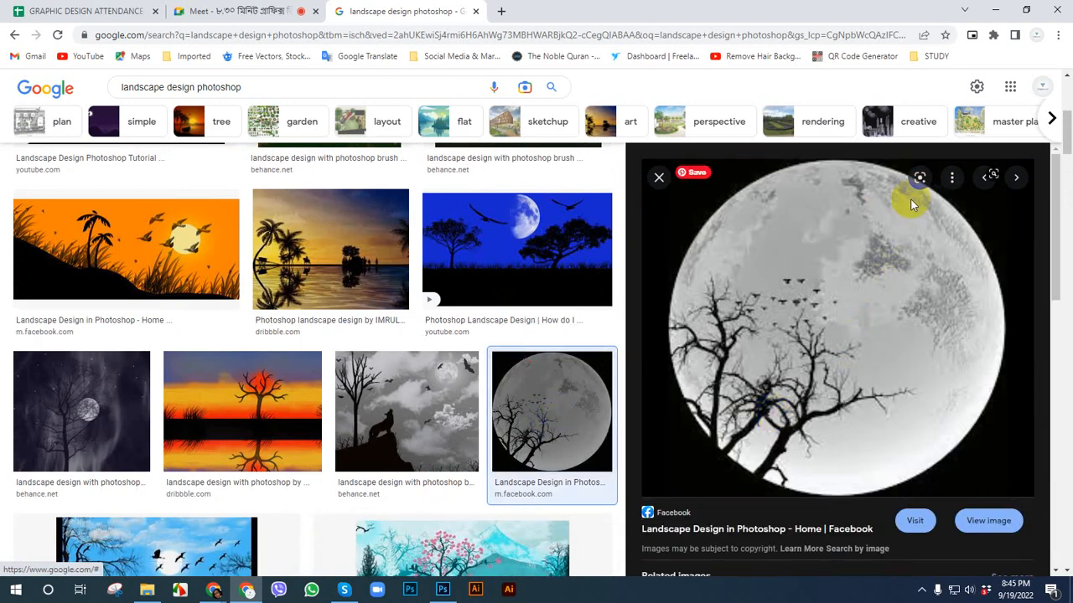
pyautogui.scroll(1, 503, 262)
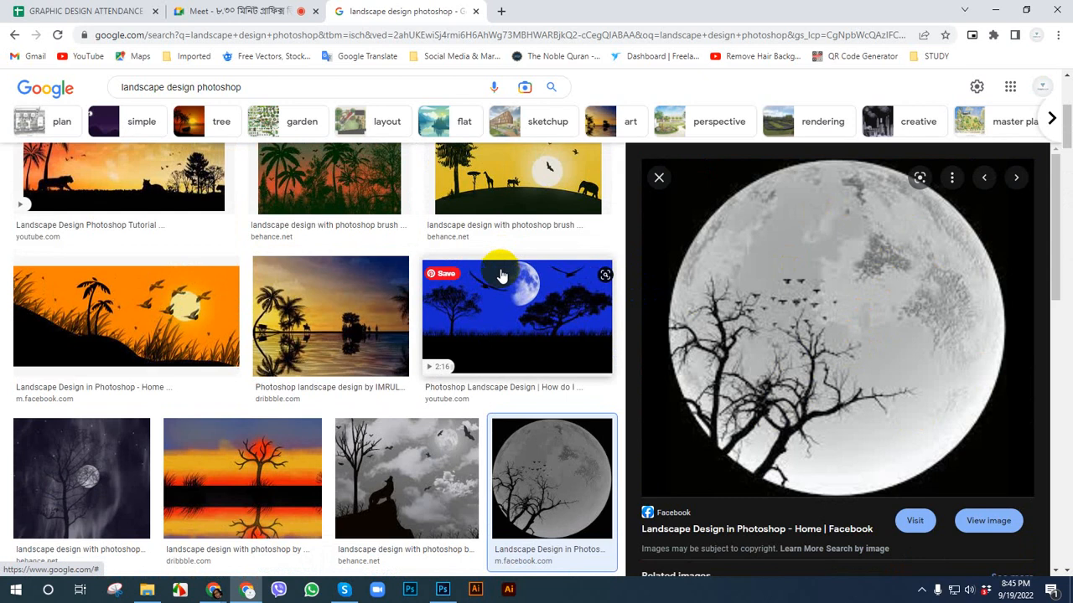
pyautogui.click(505, 276)
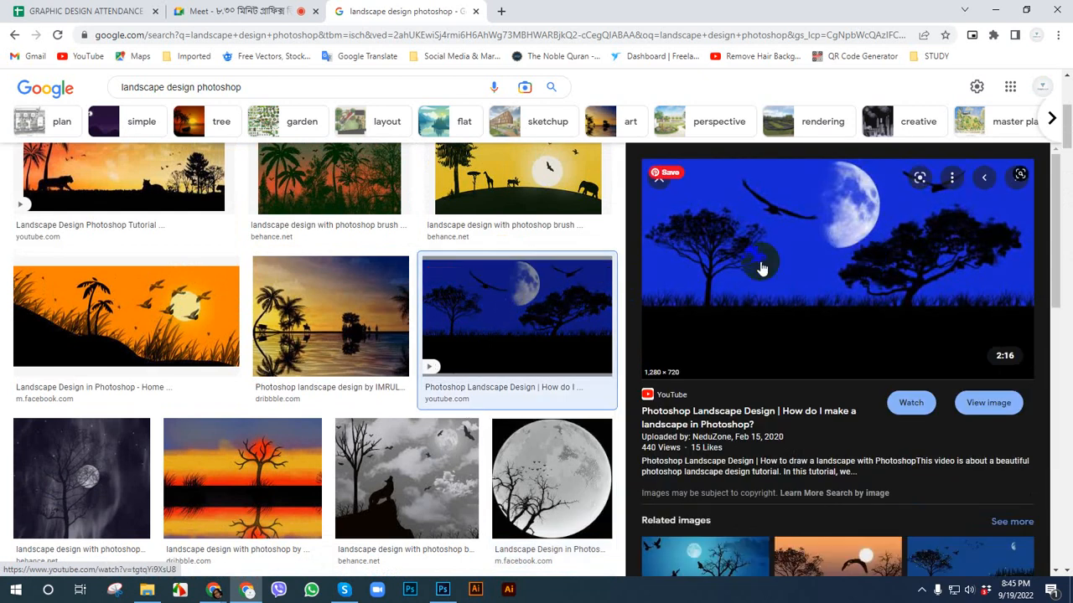
# - Preview the orange beach sunset with a palm tree and birds, and look over the neighbouring landscape results
pyautogui.scroll(3, 201, 358)
pyautogui.scroll(2, 201, 358)
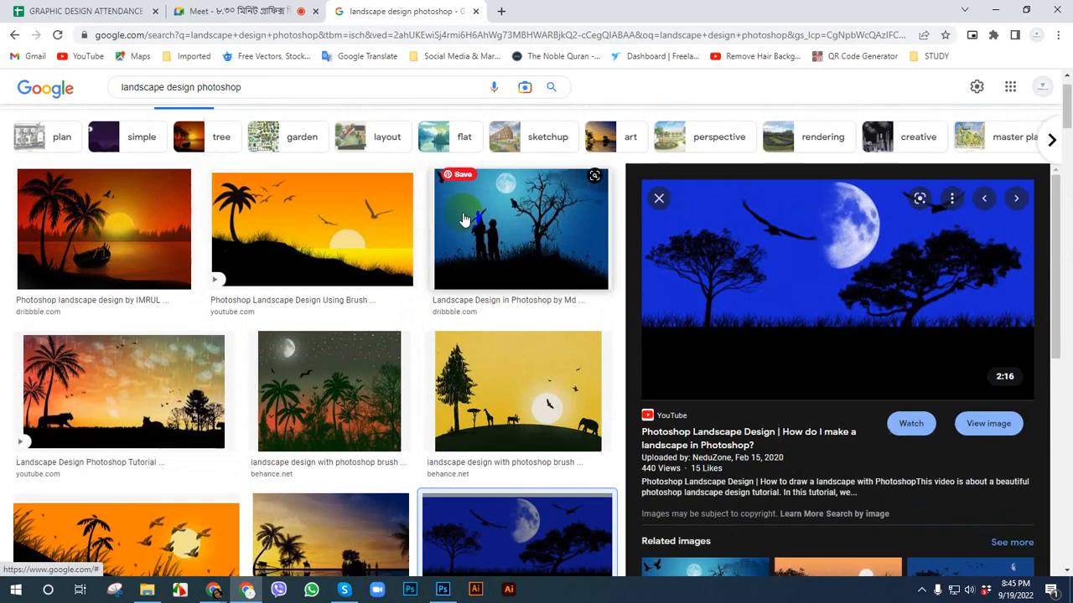
pyautogui.click(318, 276)
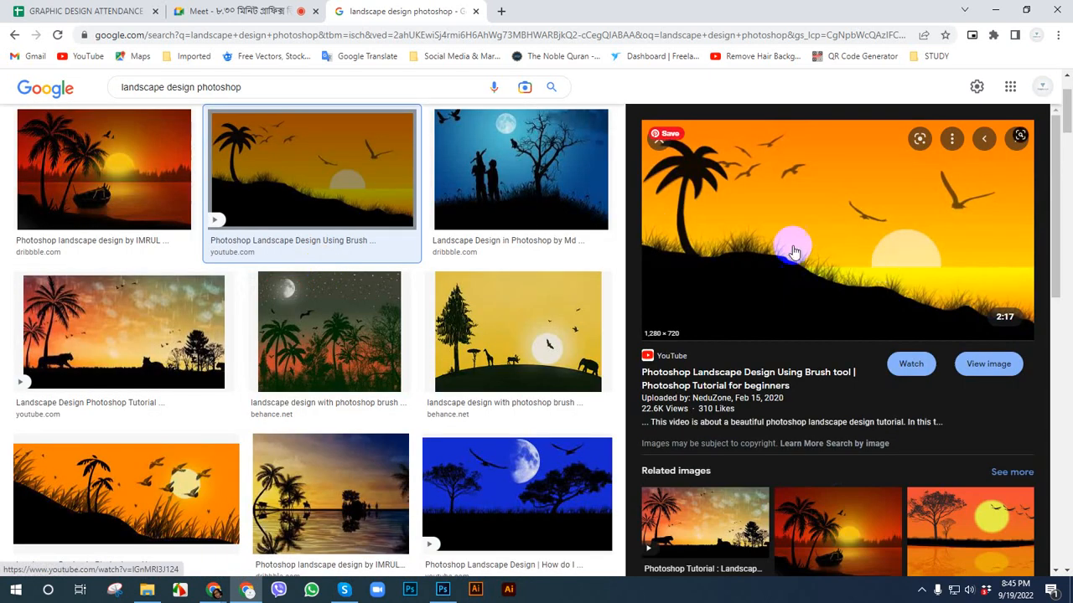
pyautogui.click(736, 270)
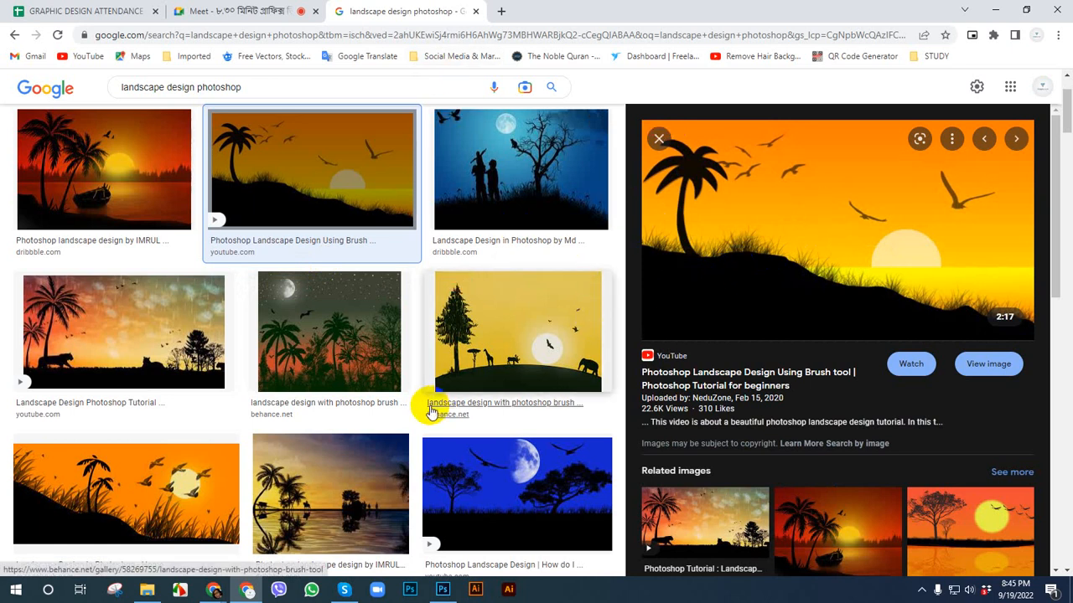
pyautogui.click(436, 359)
pyautogui.scroll(-2, 436, 359)
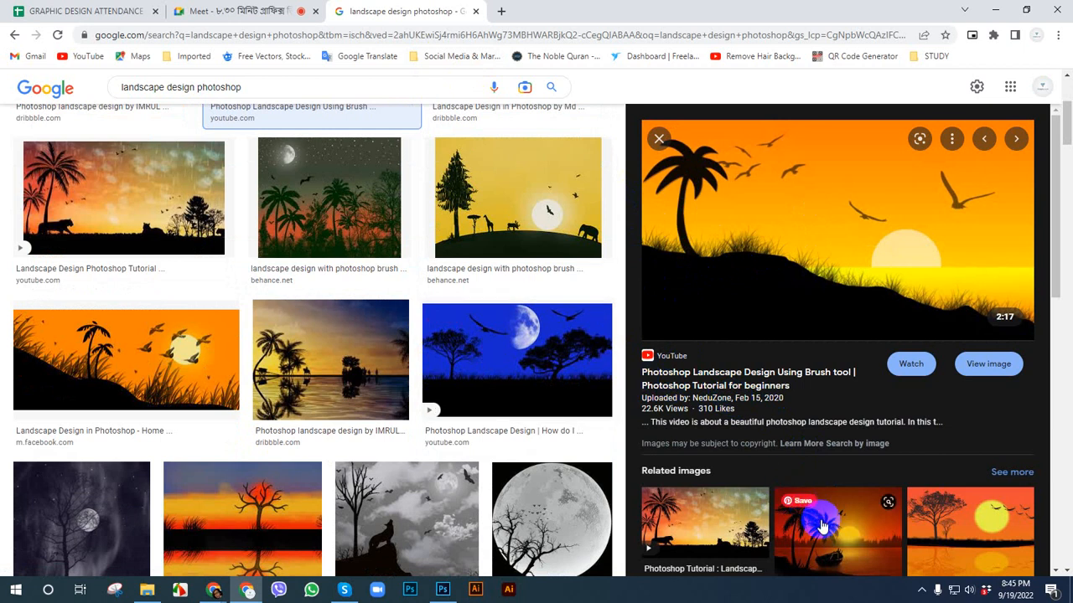
# - Search Google for "brush download" in a new tab and open Brusheezy's Photoshop Free Brushes page
pyautogui.click(503, 11)
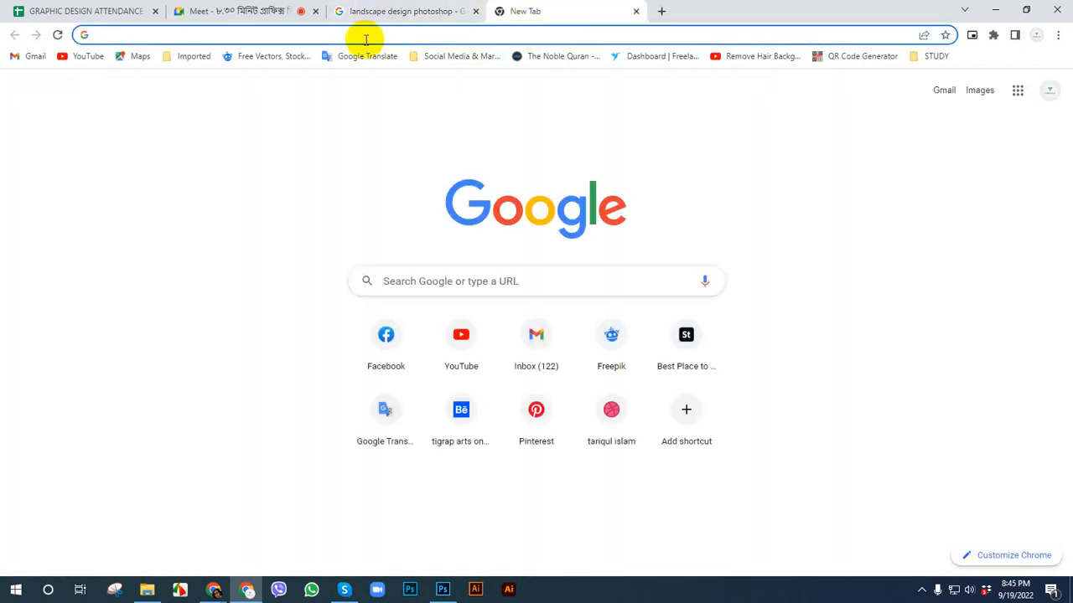
pyautogui.write('brush ')
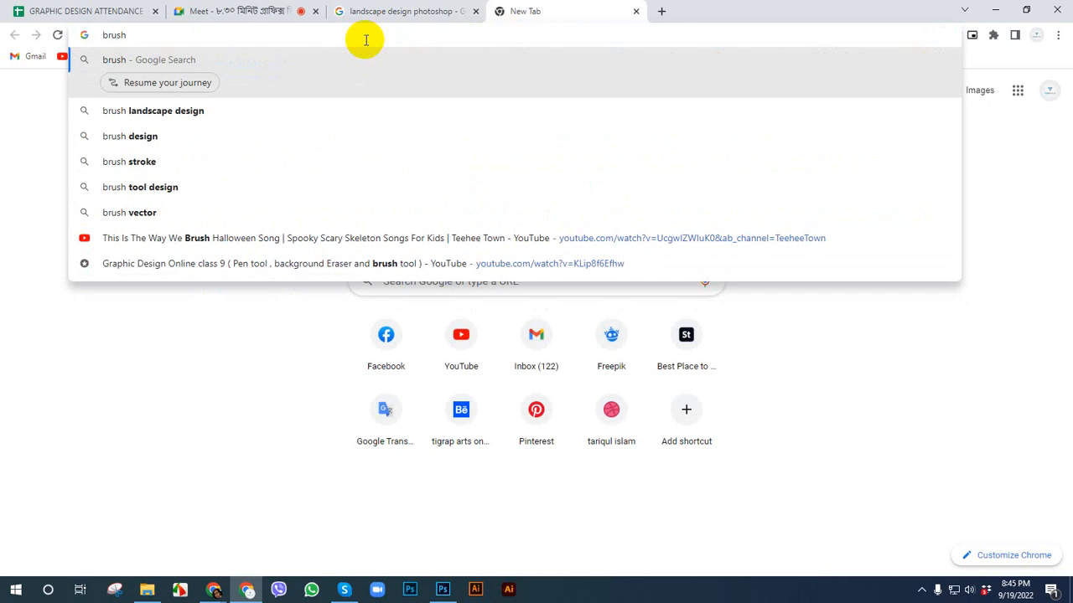
pyautogui.write('do')
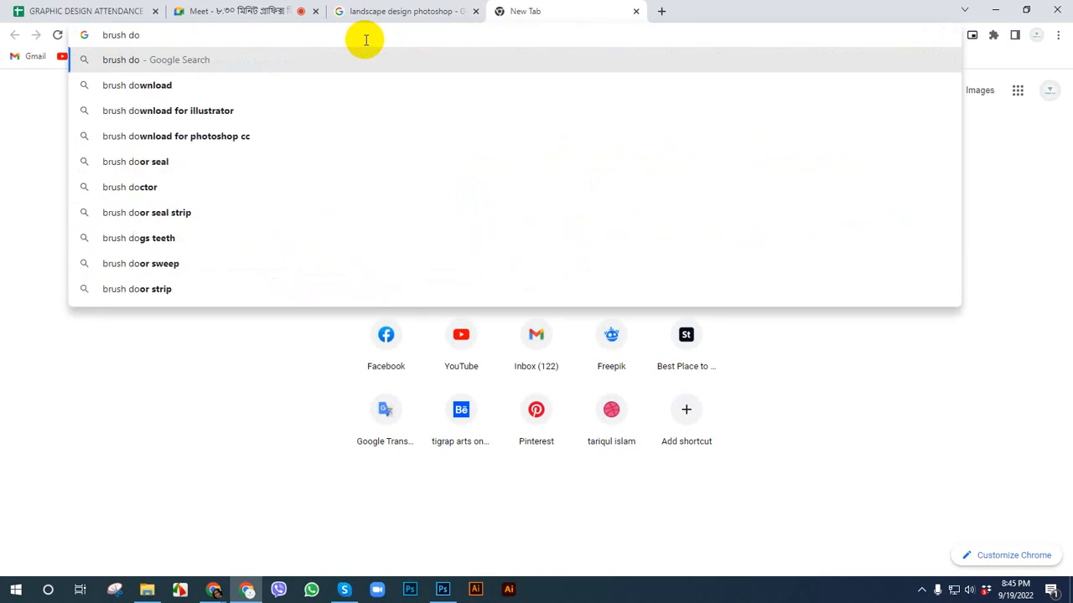
pyautogui.click(139, 85)
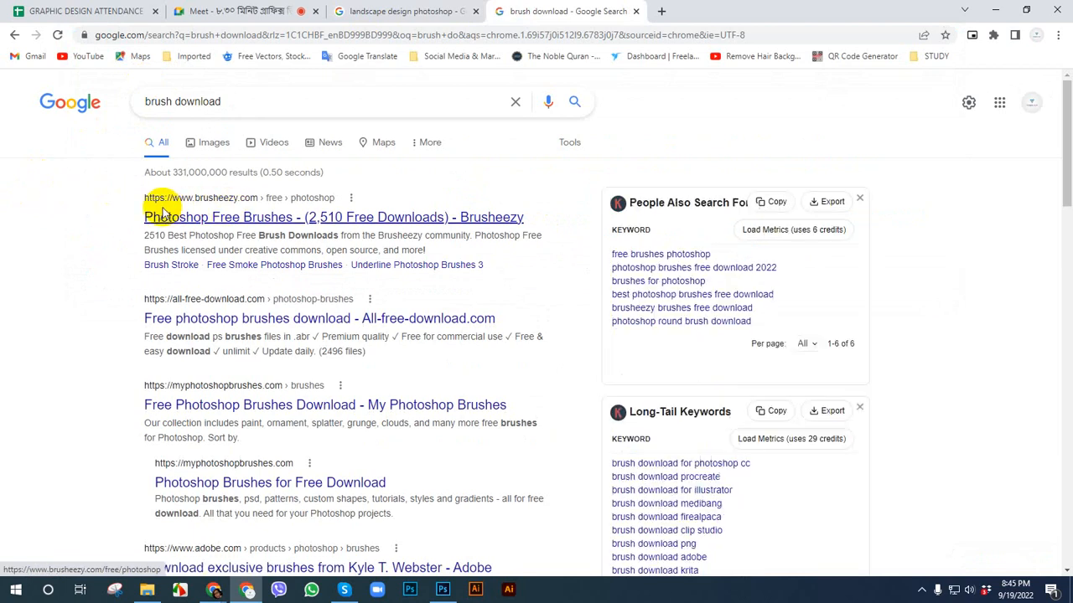
pyautogui.click(230, 231)
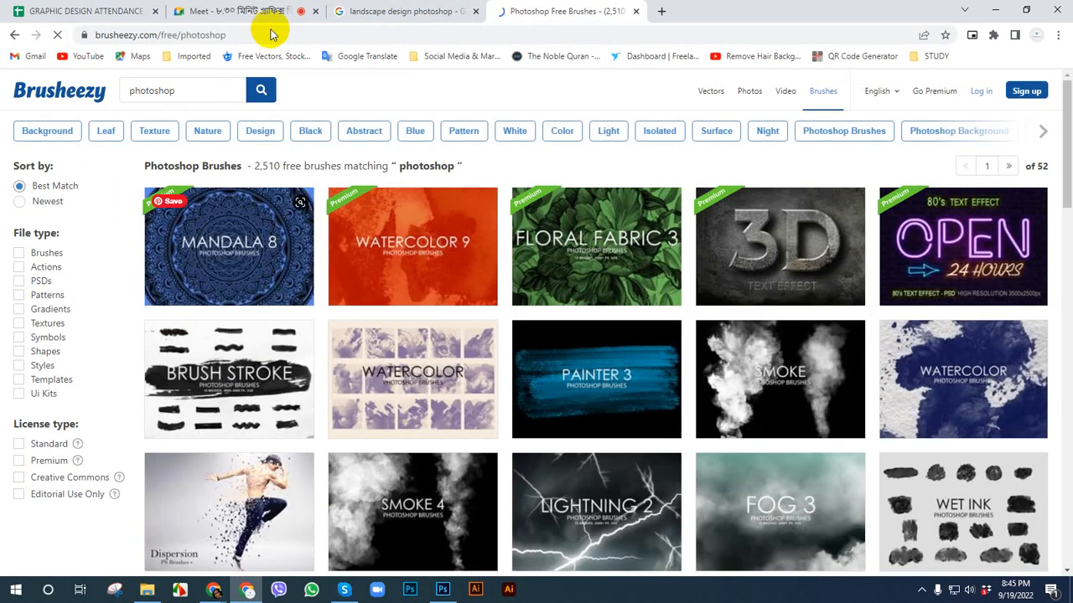
# - Switch to the Google Meet call and admit the participant waiting to join
pyautogui.click(270, 17)
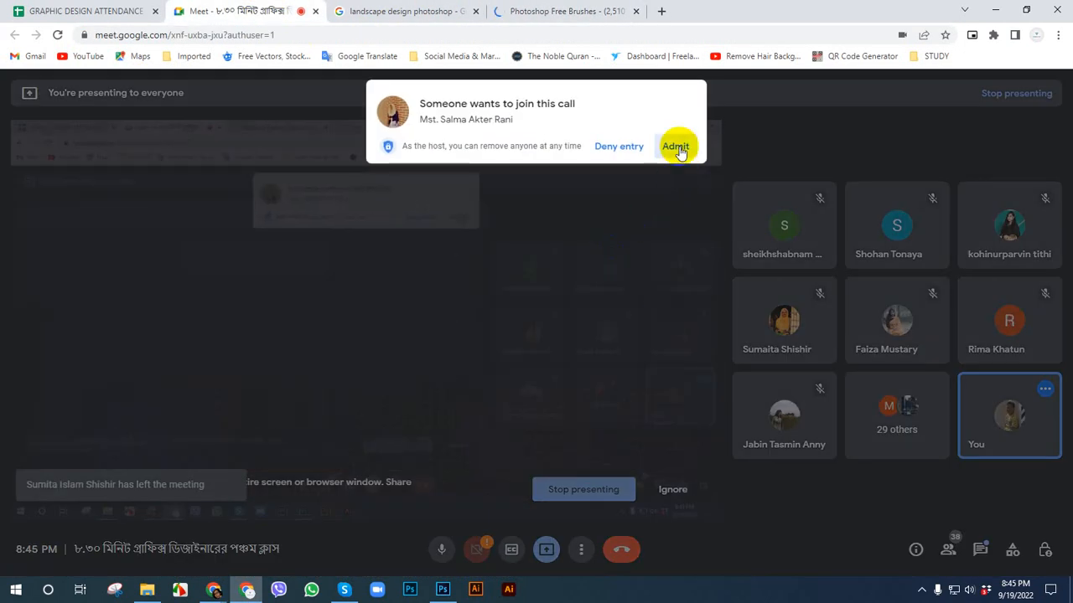
pyautogui.click(675, 146)
# - Return to the Brusheezy page and look through its free Photoshop brush sets
pyautogui.click(591, 12)
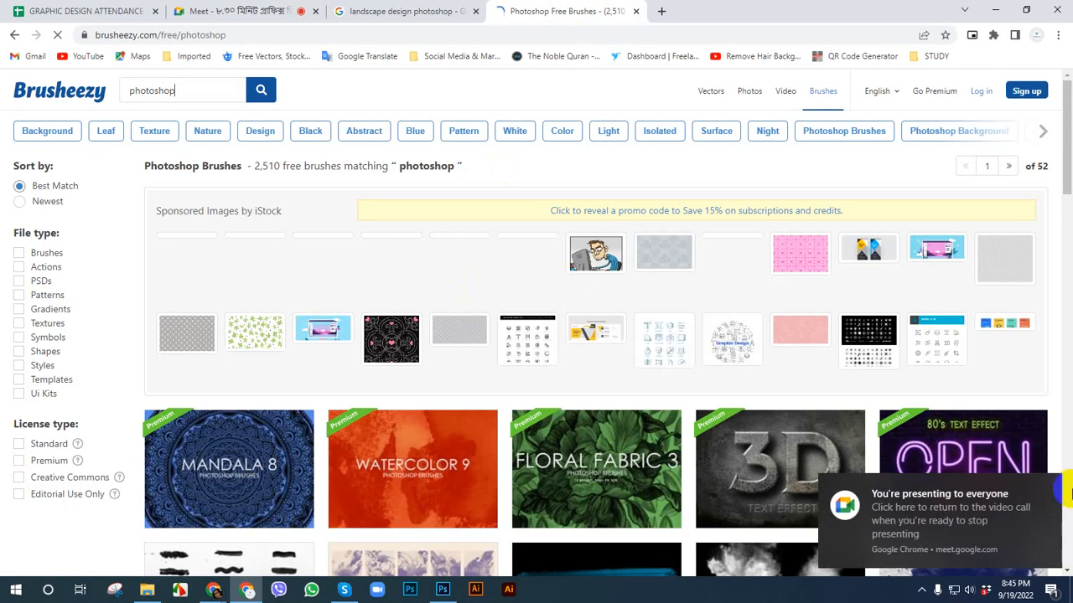
pyautogui.scroll(-5, 557, 407)
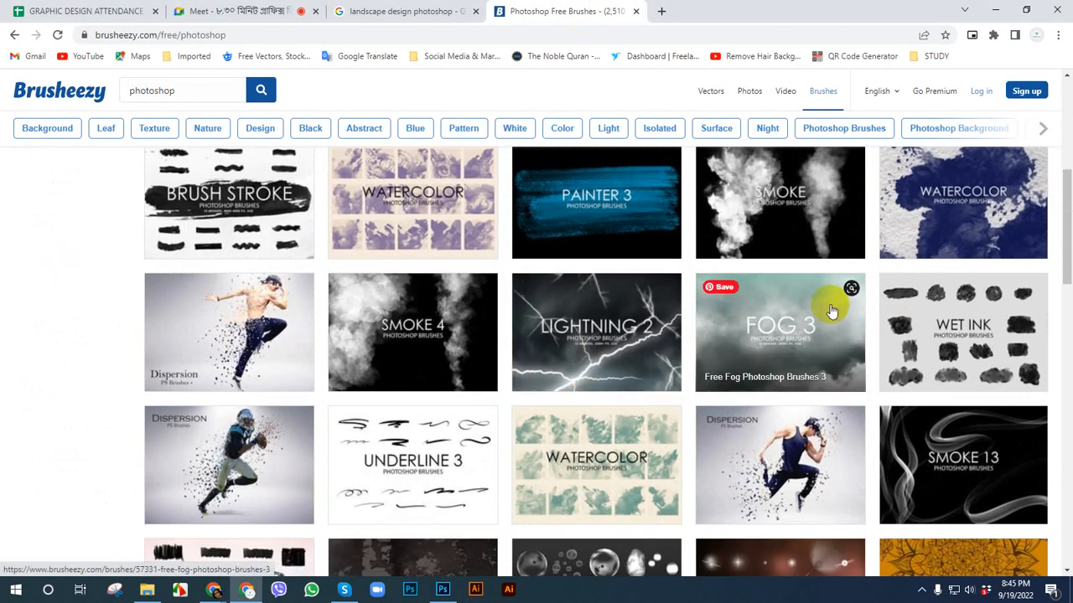
pyautogui.scroll(-2, 354, 373)
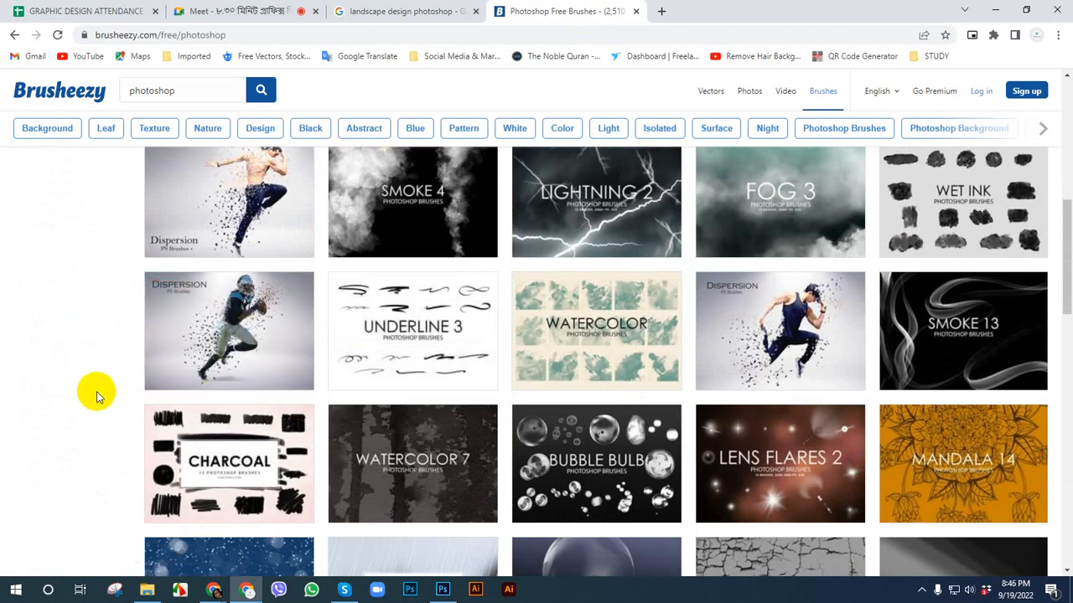
# - Switch to Photoshop, try two white stamps of the 424 px brush above the grass, and undo both
pyautogui.click(443, 589)
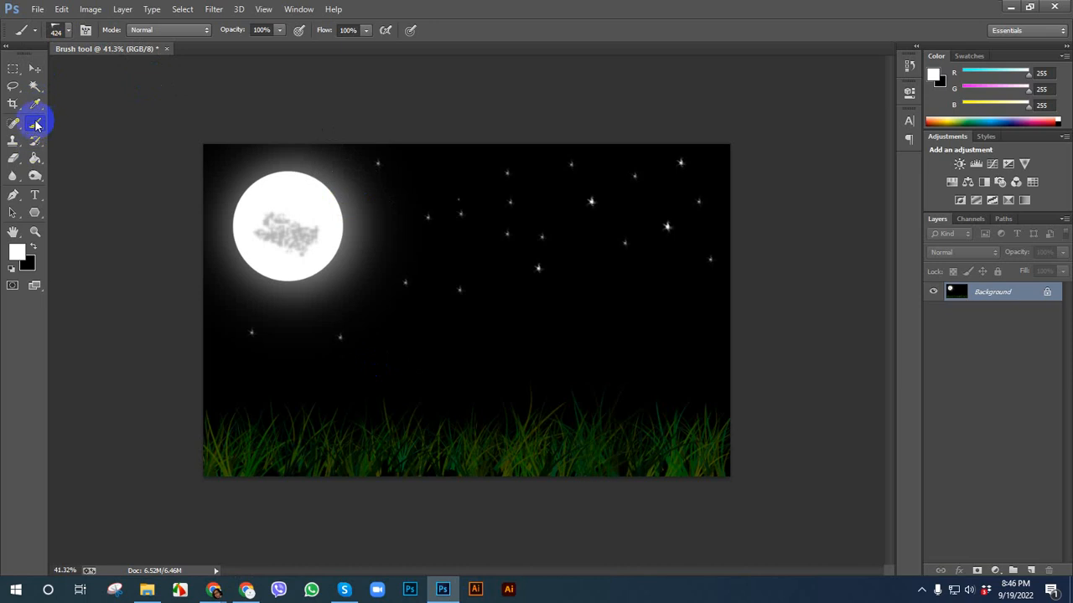
pyautogui.click(456, 342)
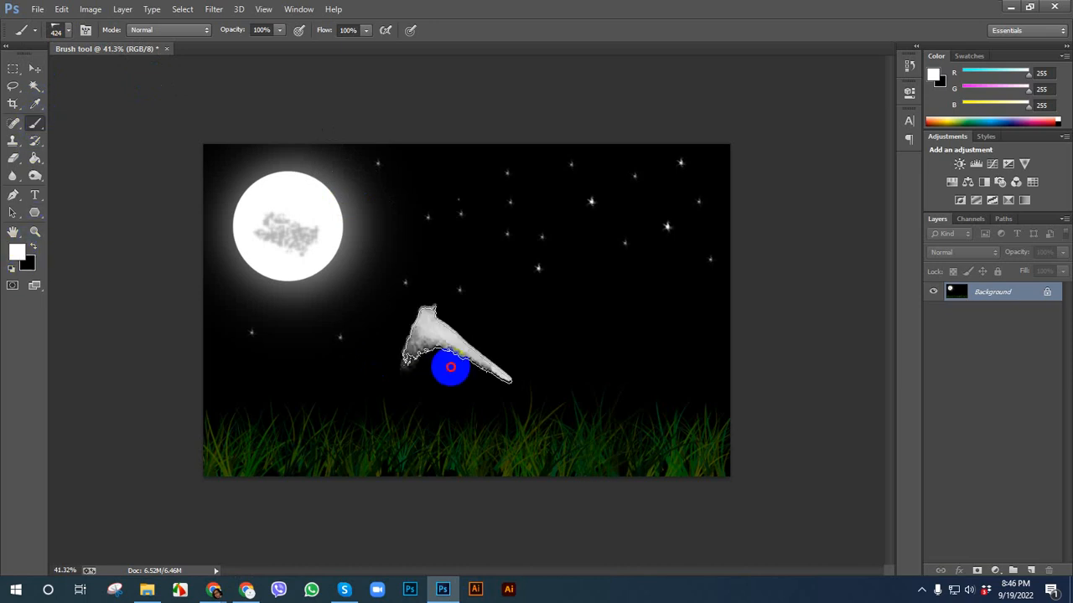
pyautogui.click(563, 356)
pyautogui.hotkey('ctrl', 'z')
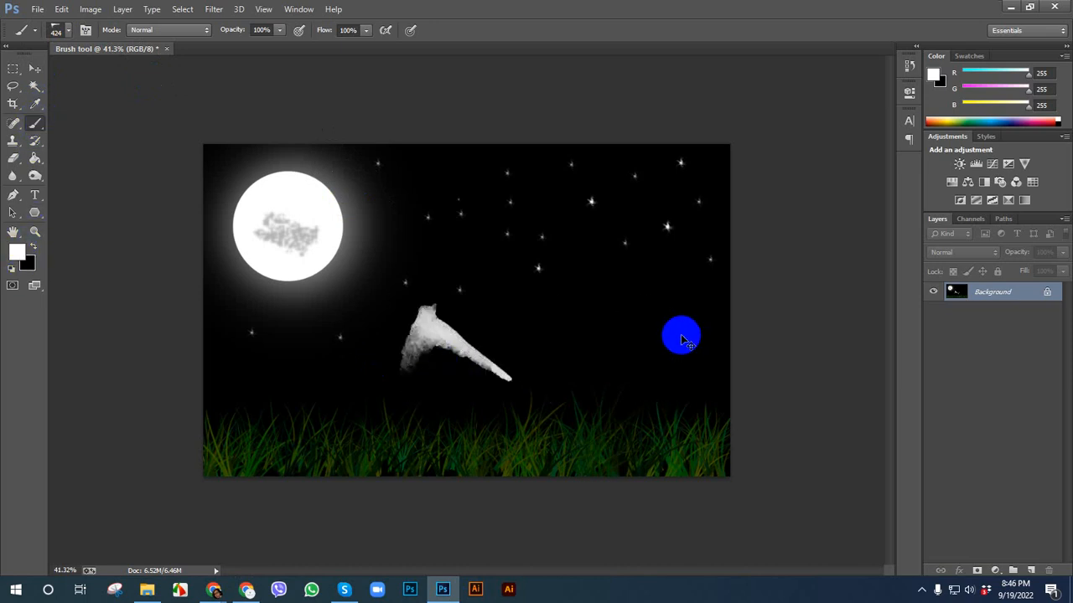
pyautogui.hotkey('ctrl', 'z')
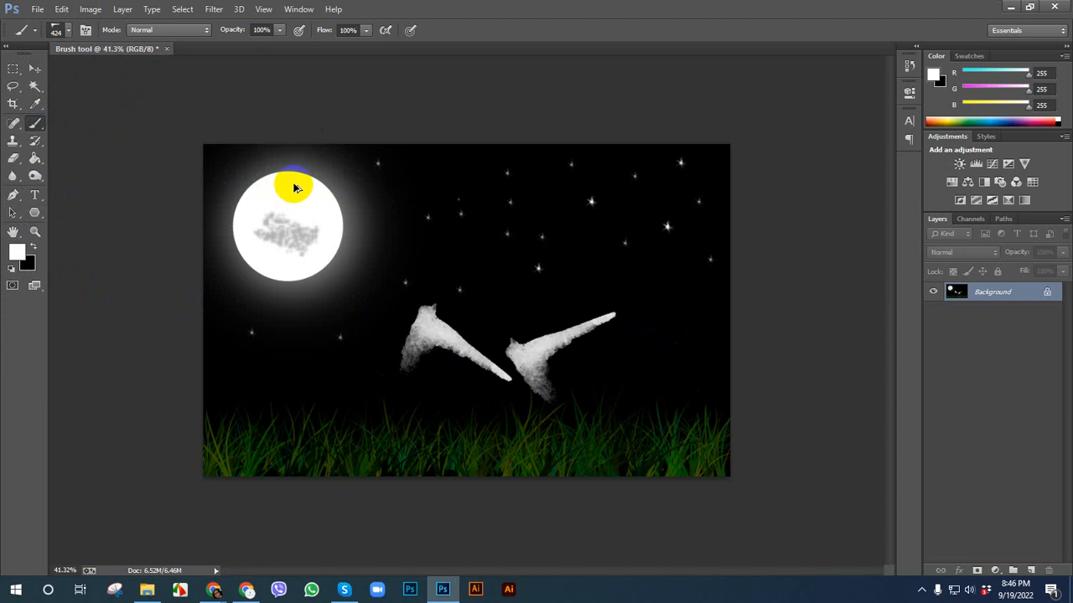
pyautogui.hotkey('ctrl', 'alt', 'z')
pyautogui.hotkey('ctrl', 'alt', 'z')
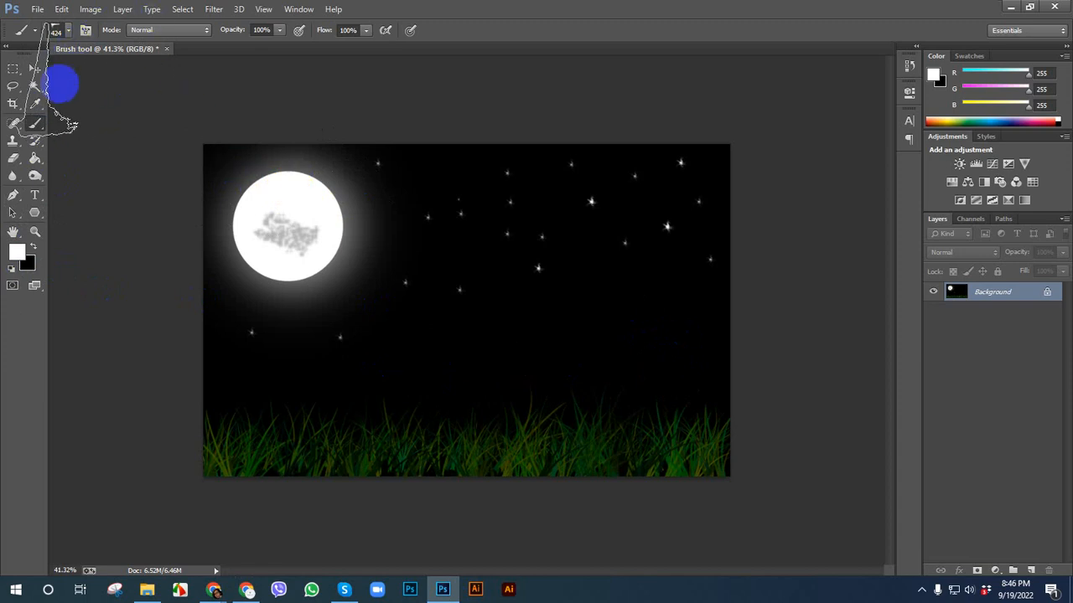
# - Open the brush settings and view the Brush Tip Shape options
pyautogui.click(300, 10)
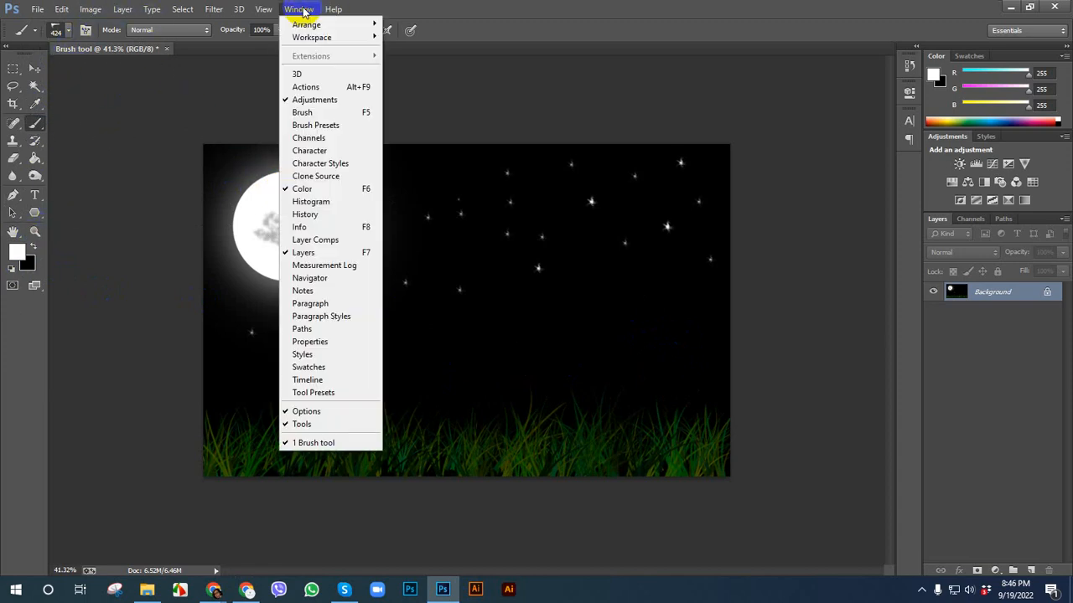
pyautogui.click(303, 112)
pyautogui.click(850, 192)
pyautogui.click(708, 151)
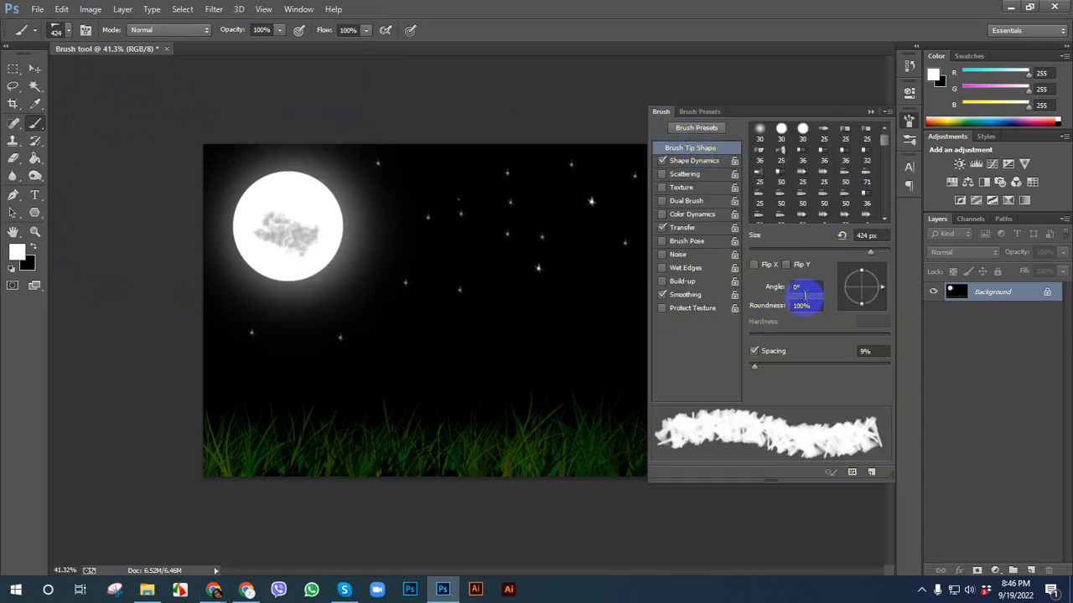
# - Select the 134 px three-bladed grass brush tip and enlarge it to 800 px
pyautogui.click(58, 31)
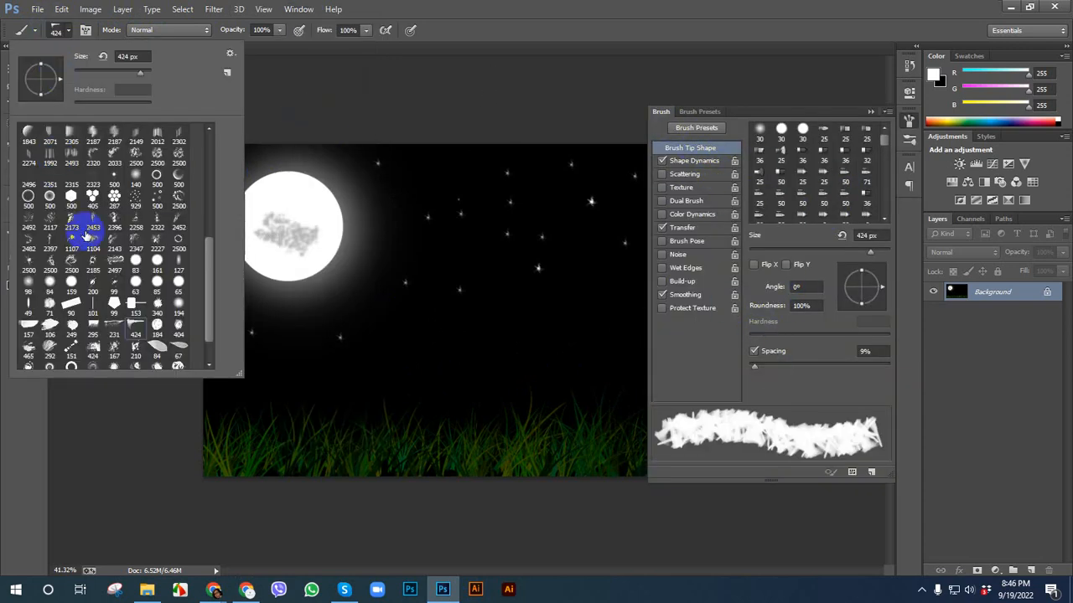
pyautogui.scroll(8, 75, 179)
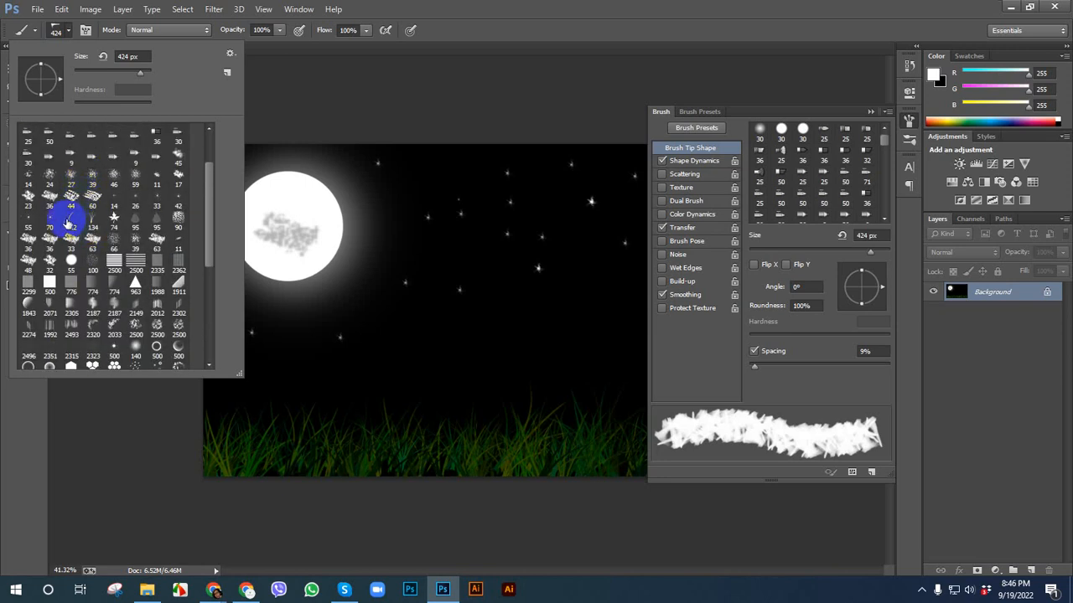
pyautogui.click(69, 222)
pyautogui.click(92, 223)
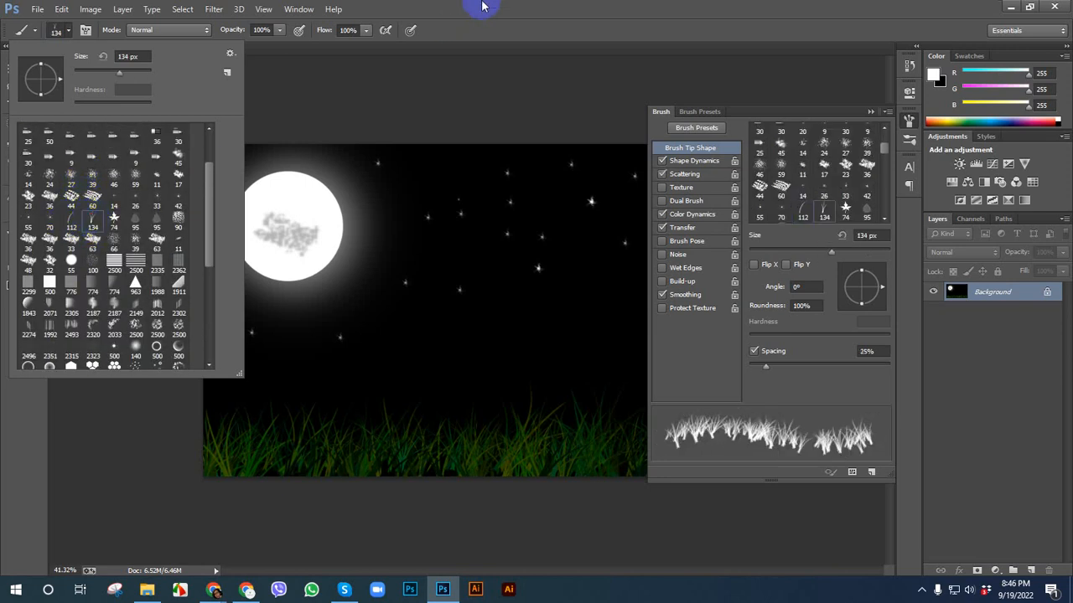
pyautogui.click(481, 5)
pyautogui.press(']')
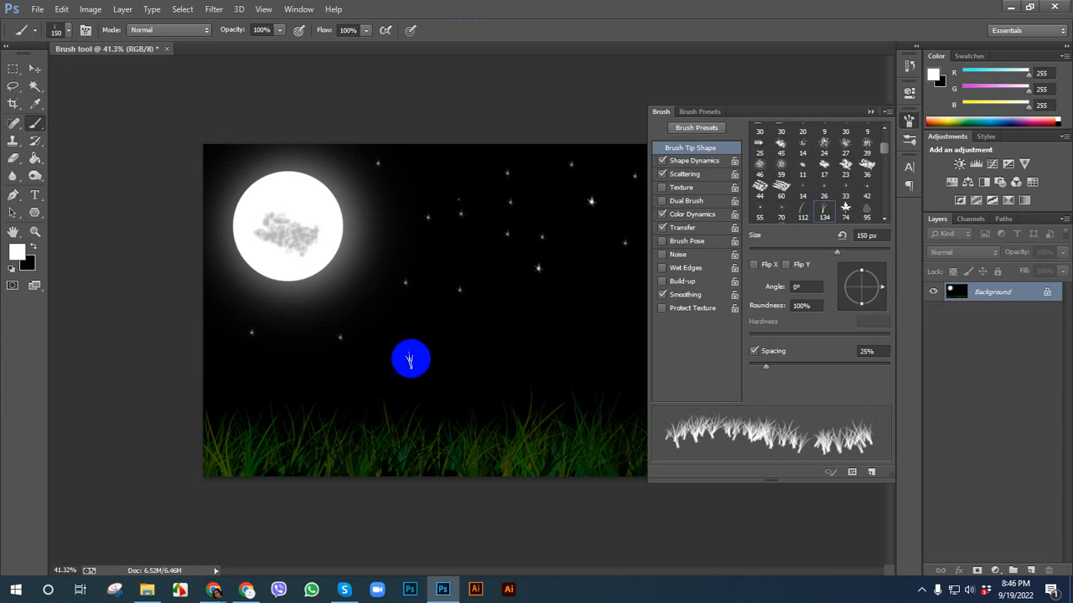
pyautogui.press(']')
pyautogui.press(']')
pyautogui.press(']')
pyautogui.press(']')
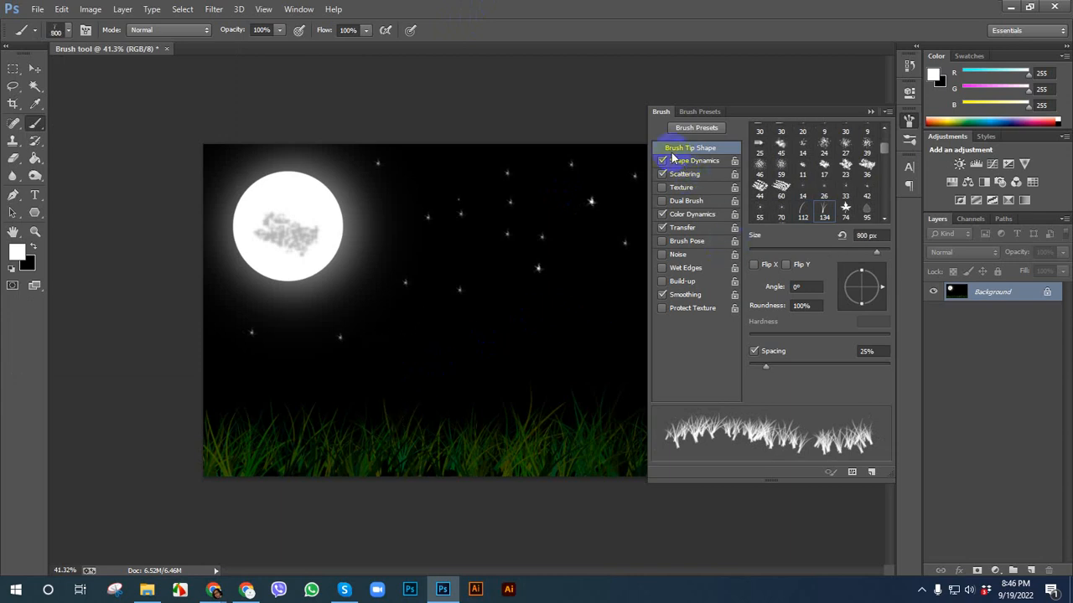
# - Hide the brush settings and activate the Move Tool
pyautogui.click(911, 123)
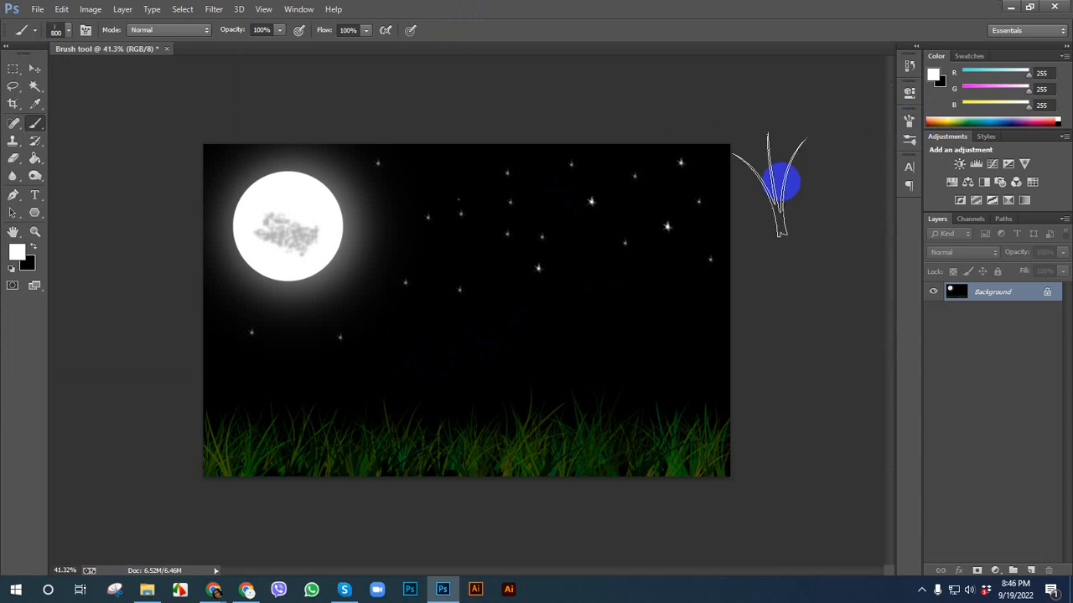
pyautogui.click(45, 64)
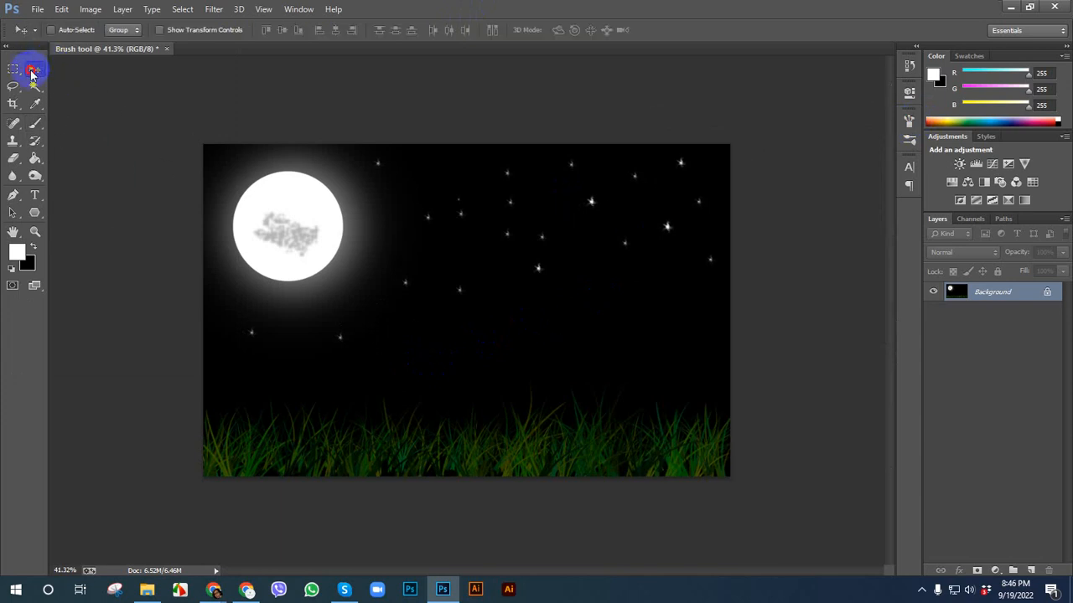
pyautogui.click(922, 588)
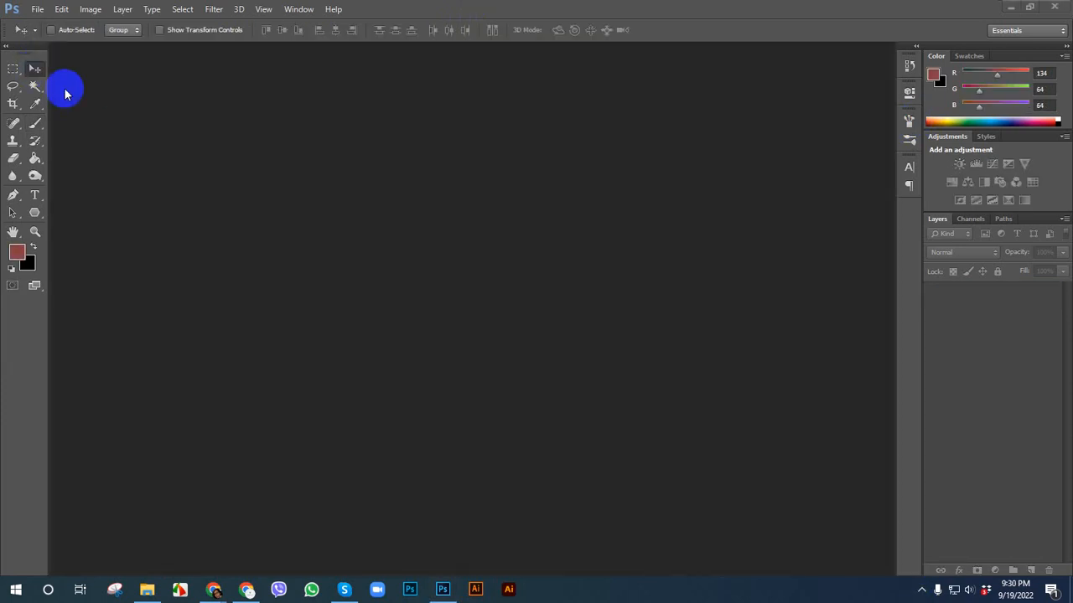
# - Create a new 1900 x 1200 pixel RGB document at 100 pixels/inch and fill it with black
pyautogui.click(37, 10)
pyautogui.click(39, 26)
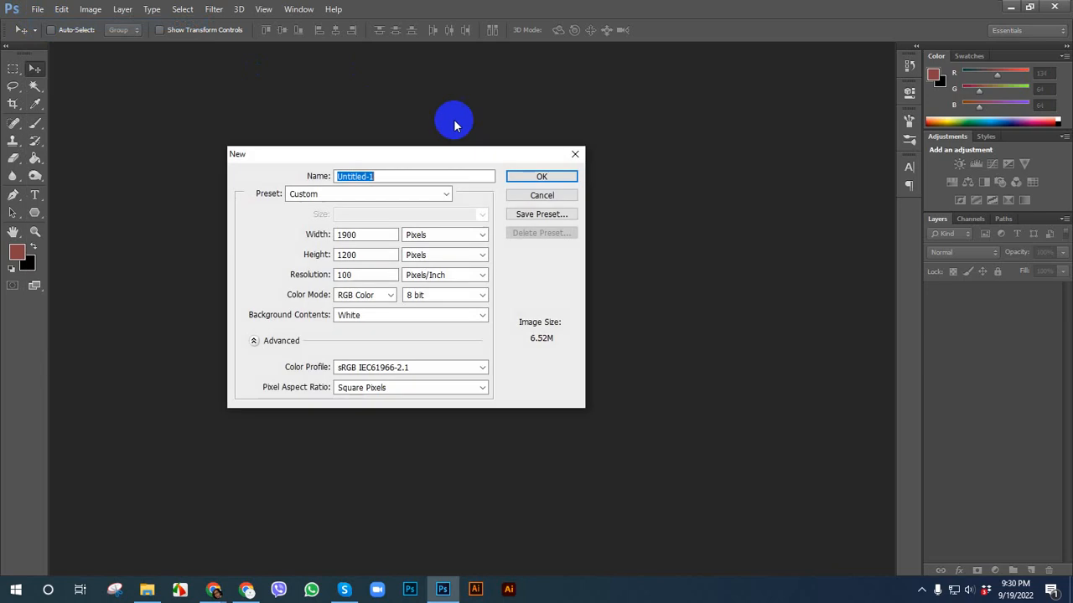
pyautogui.click(520, 179)
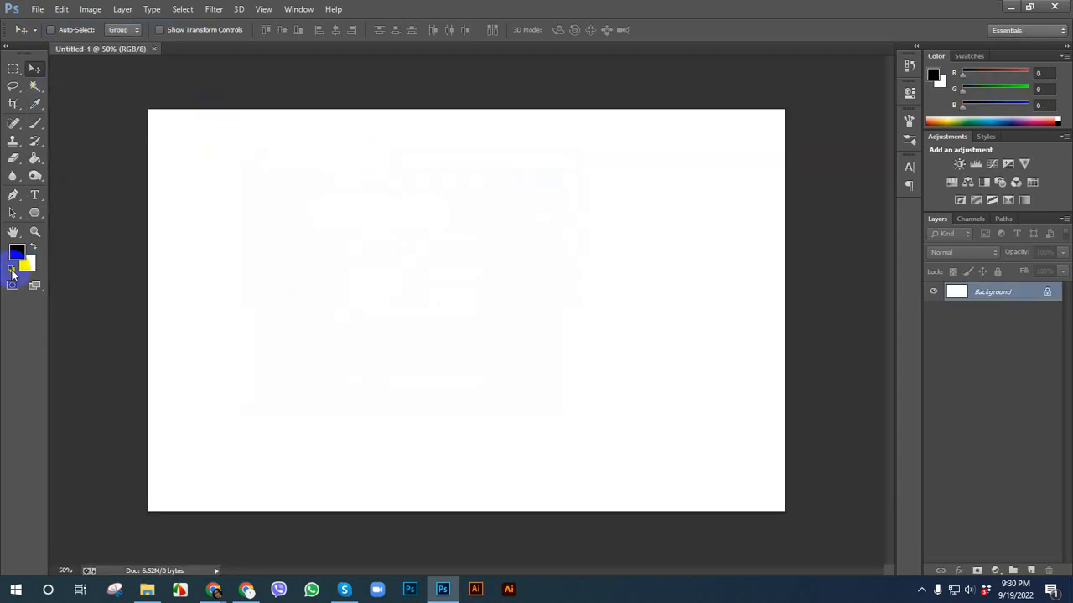
pyautogui.hotkey('alt', 'BackSpace')
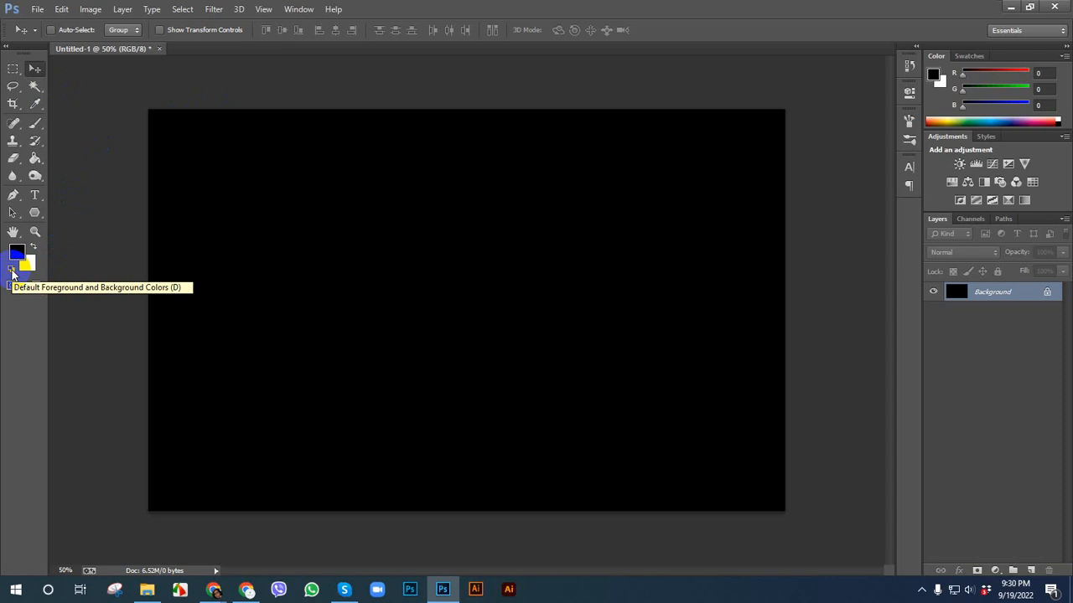
# - Show the brush settings and activate the Brush Tool
pyautogui.click(298, 9)
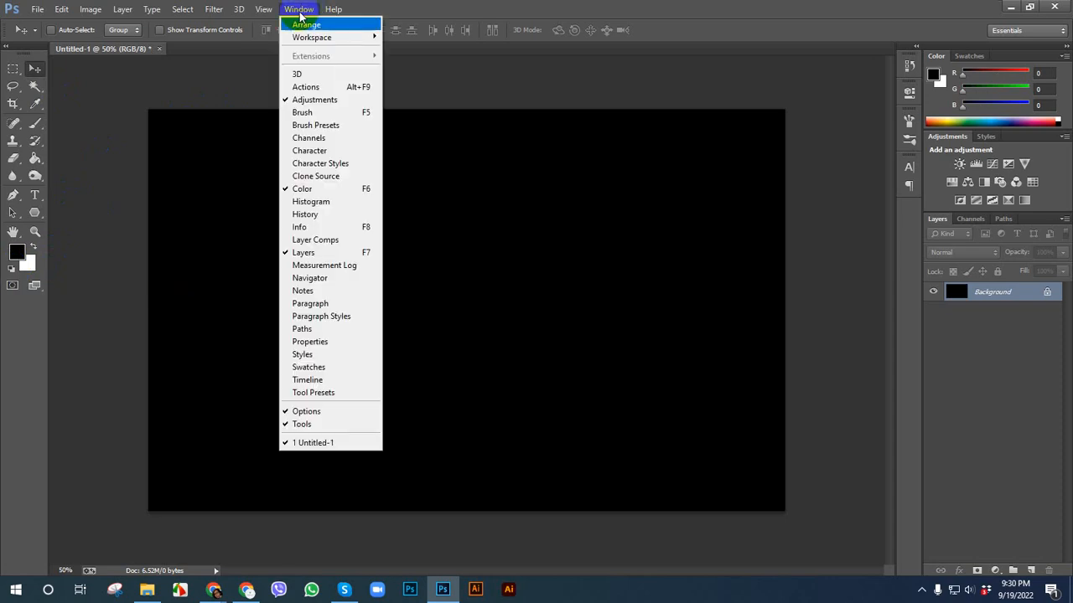
pyautogui.click(339, 127)
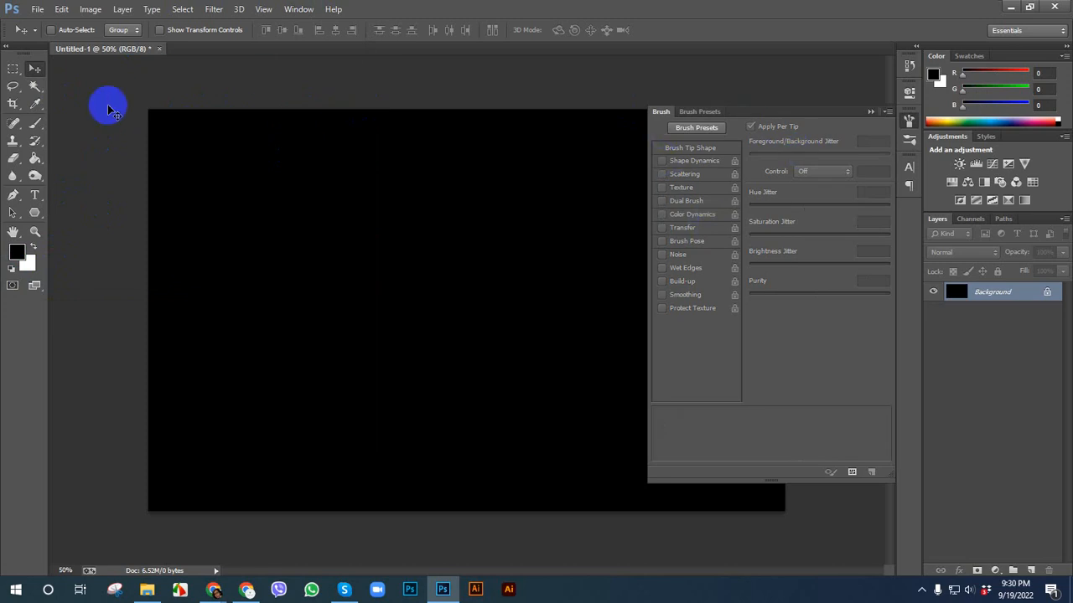
pyautogui.click(35, 123)
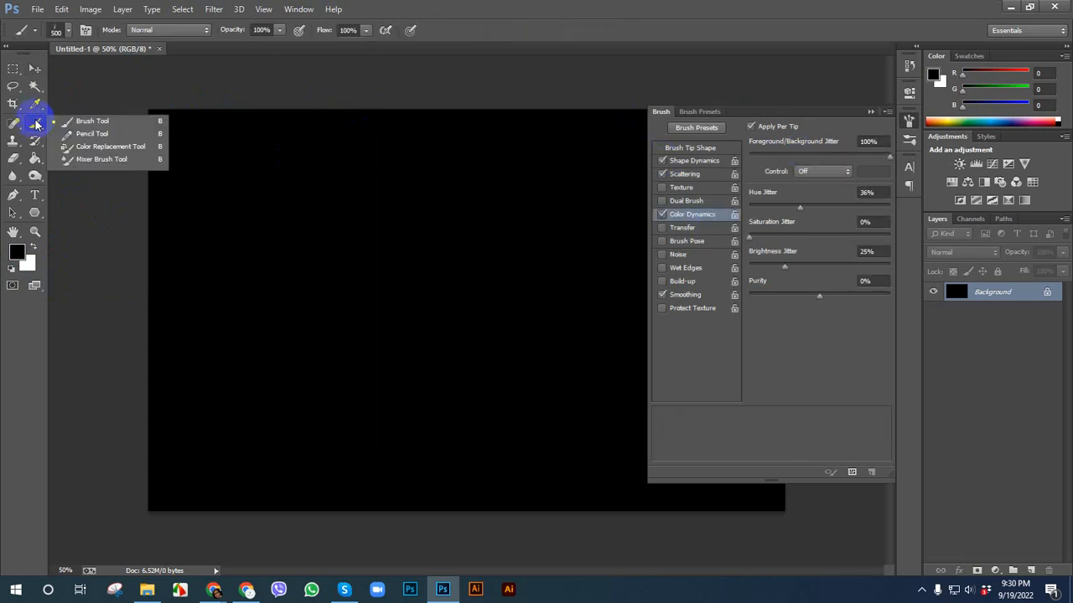
pyautogui.click(89, 125)
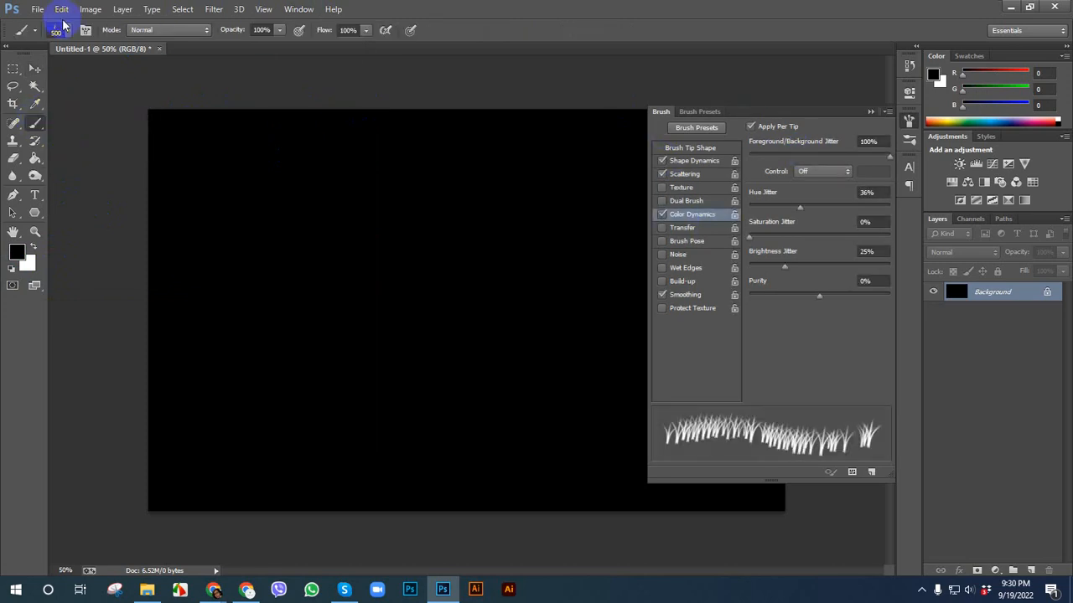
# - In the grass brush's Shape Dynamics, set Size Jitter to 30%, Minimum Diameter to 54% and Angle Jitter to 0%
pyautogui.click(693, 161)
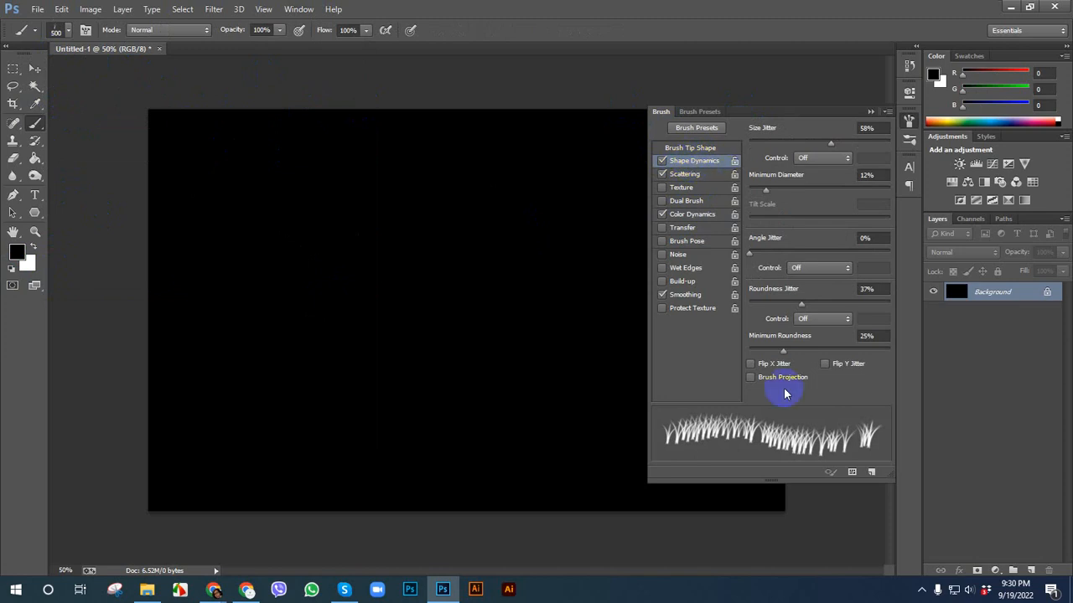
pyautogui.moveTo(774, 143)
pyautogui.mouseDown()
pyautogui.moveTo(713, 143)
pyautogui.moveTo(886, 145)
pyautogui.moveTo(790, 144)
pyautogui.mouseUp()
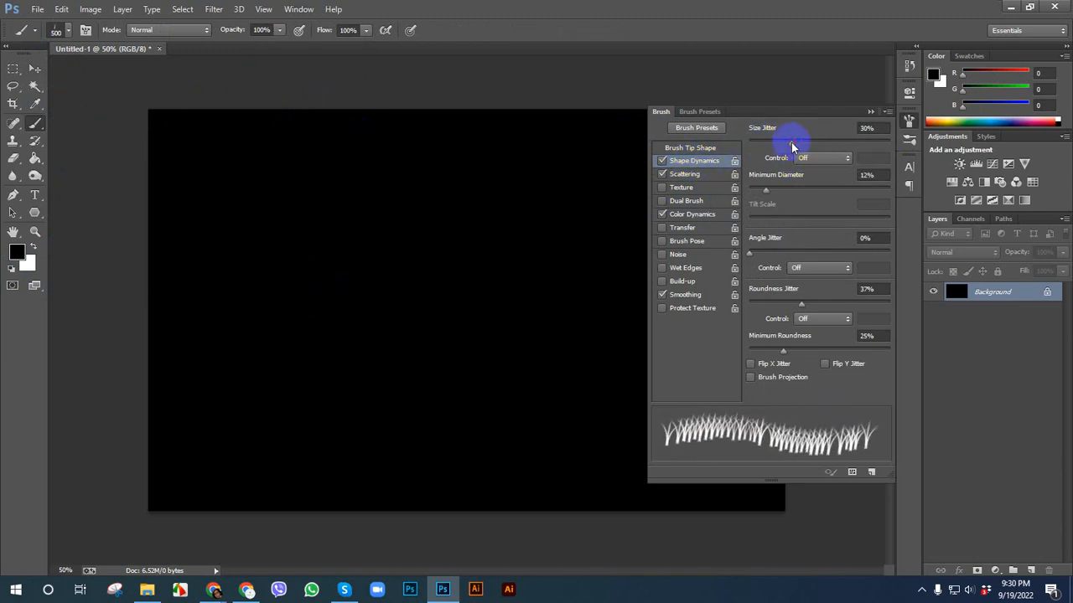
pyautogui.moveTo(775, 191)
pyautogui.mouseDown()
pyautogui.moveTo(877, 196)
pyautogui.moveTo(773, 203)
pyautogui.moveTo(825, 207)
pyautogui.mouseUp()
pyautogui.moveTo(760, 258)
pyautogui.mouseDown()
pyautogui.moveTo(891, 249)
pyautogui.moveTo(723, 255)
pyautogui.mouseUp()
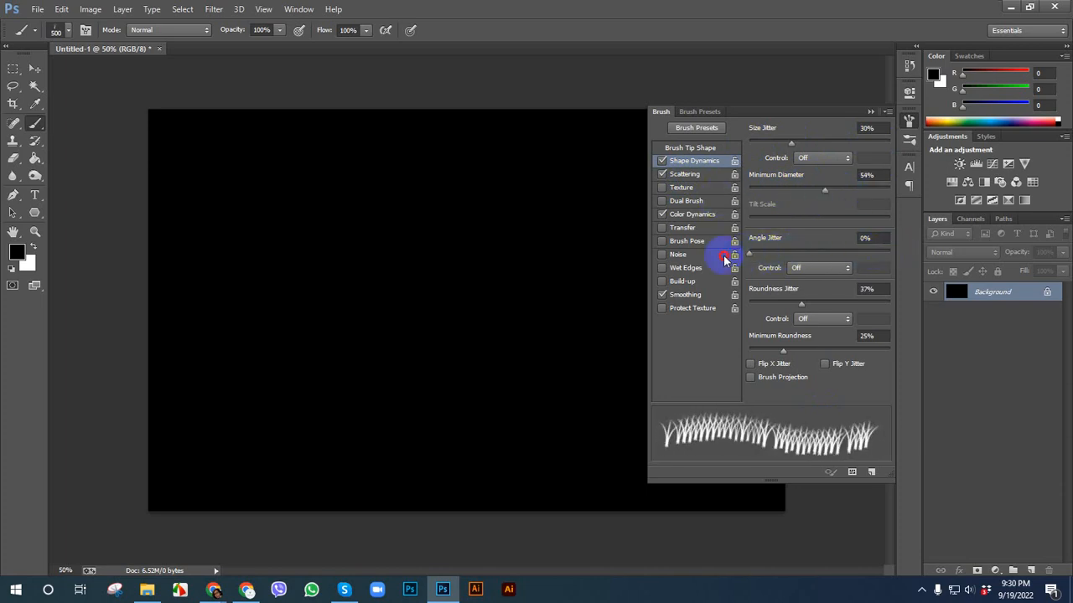
# - Try grass strokes with Angle Jitter at 0% and 22%, undo both, and return Angle Jitter to 0%
pyautogui.moveTo(259, 355)
pyautogui.mouseDown()
pyautogui.moveTo(434, 332)
pyautogui.moveTo(547, 331)
pyautogui.moveTo(461, 370)
pyautogui.moveTo(486, 377)
pyautogui.mouseUp()
pyautogui.hotkey('ctrl', 'z')
pyautogui.moveTo(768, 257); pyautogui.dragTo(780, 248)
pyautogui.moveTo(248, 318)
pyautogui.mouseDown()
pyautogui.moveTo(311, 294)
pyautogui.moveTo(463, 364)
pyautogui.moveTo(390, 426)
pyautogui.moveTo(360, 187)
pyautogui.moveTo(450, 212)
pyautogui.moveTo(487, 310)
pyautogui.mouseUp()
pyautogui.hotkey('ctrl', 'z')
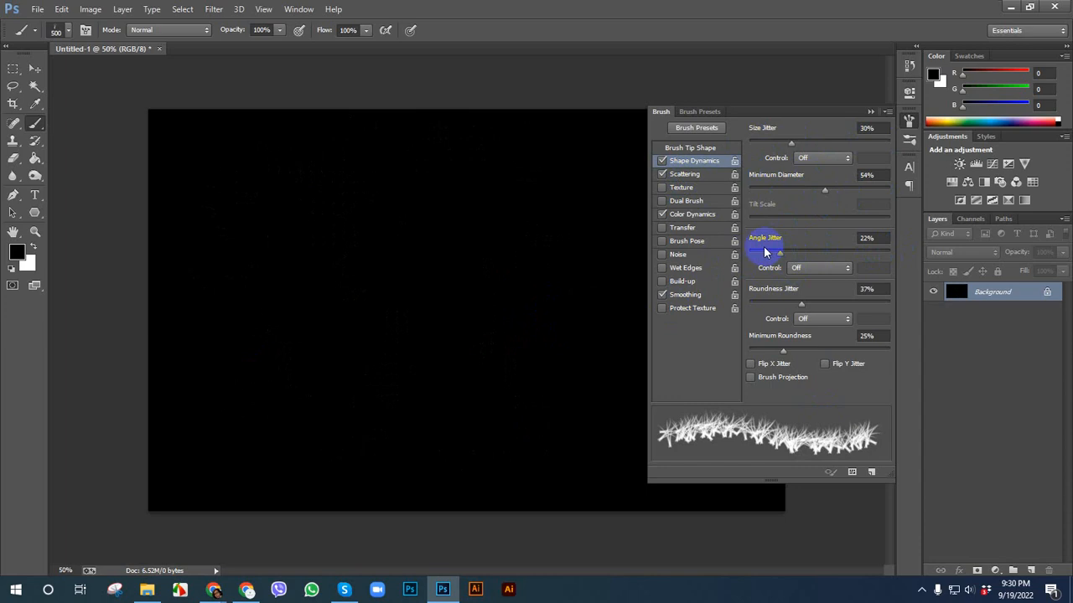
pyautogui.moveTo(763, 253); pyautogui.dragTo(739, 260)
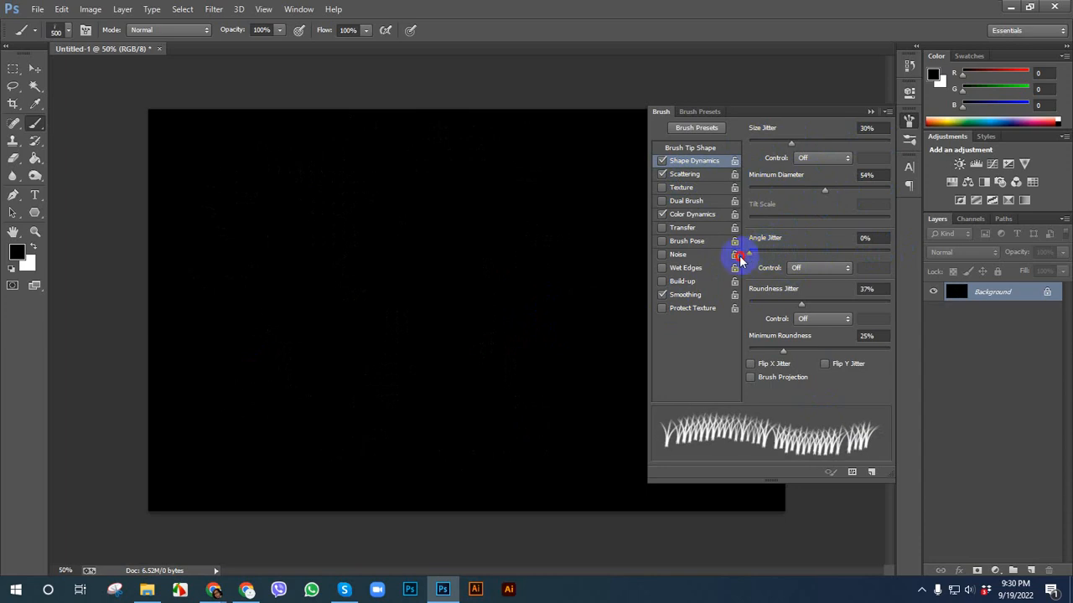
# - Set the grass brush's Scatter to 205% and try one black stamp on the canvas
pyautogui.click(686, 174)
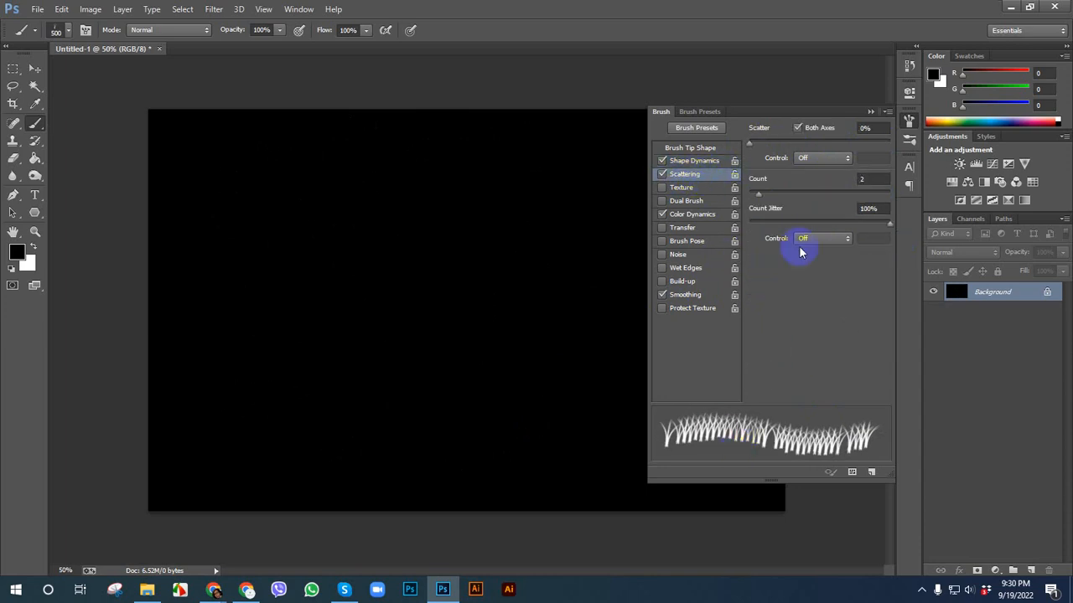
pyautogui.moveTo(751, 143)
pyautogui.mouseDown()
pyautogui.moveTo(804, 144)
pyautogui.moveTo(779, 144)
pyautogui.mouseUp()
pyautogui.click(222, 340)
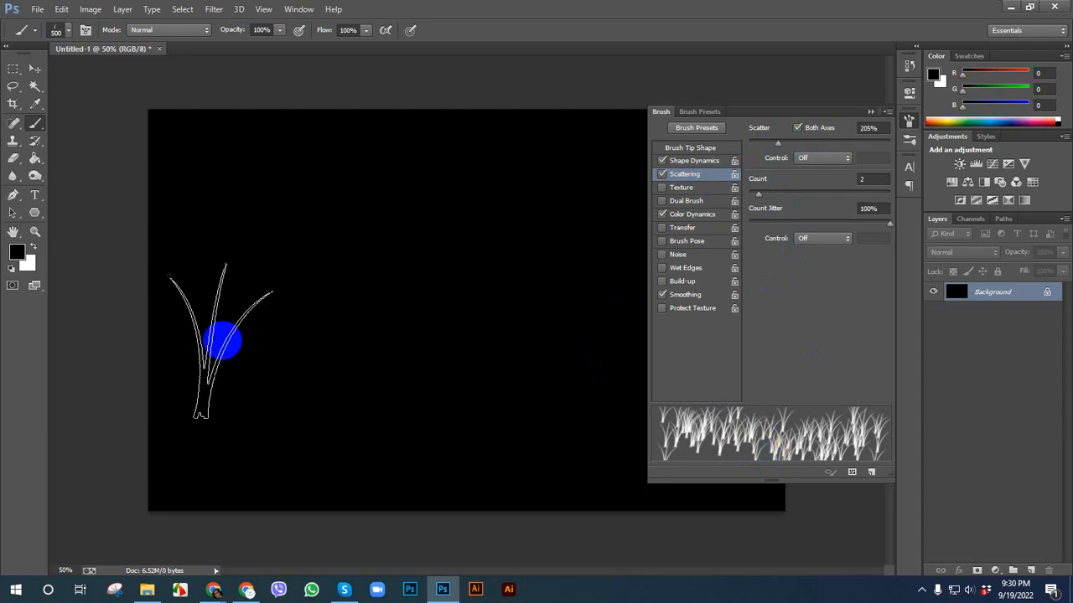
# - Swap the foreground colour to white, try scattered grass strokes across the black canvas, and undo them all
pyautogui.click(35, 246)
pyautogui.moveTo(328, 299)
pyautogui.mouseDown()
pyautogui.moveTo(450, 325)
pyautogui.moveTo(472, 244)
pyautogui.moveTo(280, 227)
pyautogui.moveTo(247, 300)
pyautogui.mouseUp()
pyautogui.scroll(-6, 255, 294)
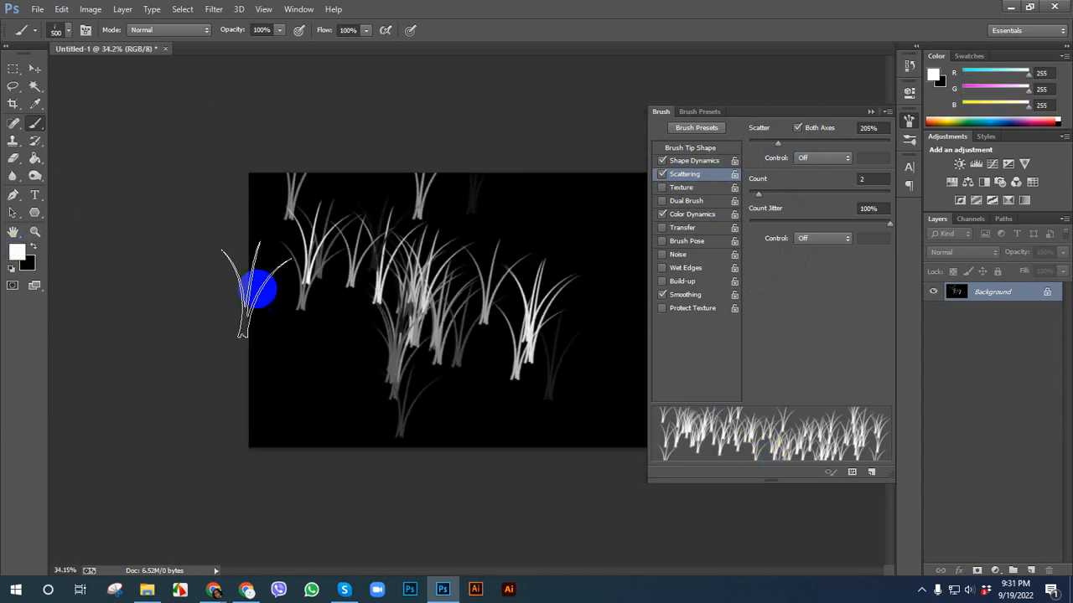
pyautogui.moveTo(422, 339)
pyautogui.mouseDown()
pyautogui.moveTo(530, 279)
pyautogui.moveTo(545, 337)
pyautogui.moveTo(417, 346)
pyautogui.mouseUp()
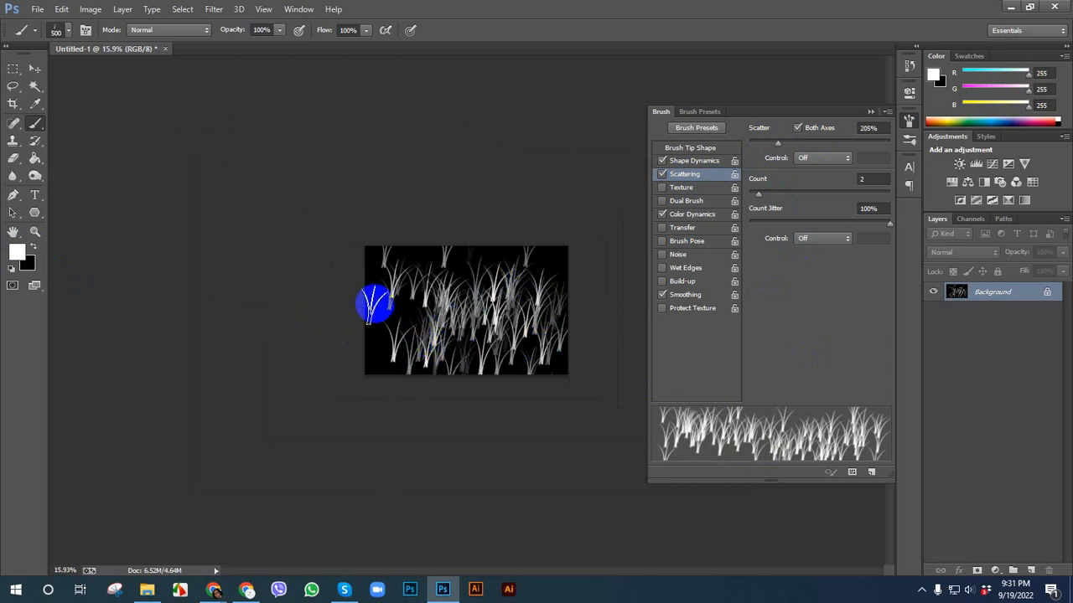
pyautogui.scroll(2, 372, 299)
pyautogui.hotkey('ctrl', 'alt', 'z')
pyautogui.hotkey('ctrl', 'alt', 'z')
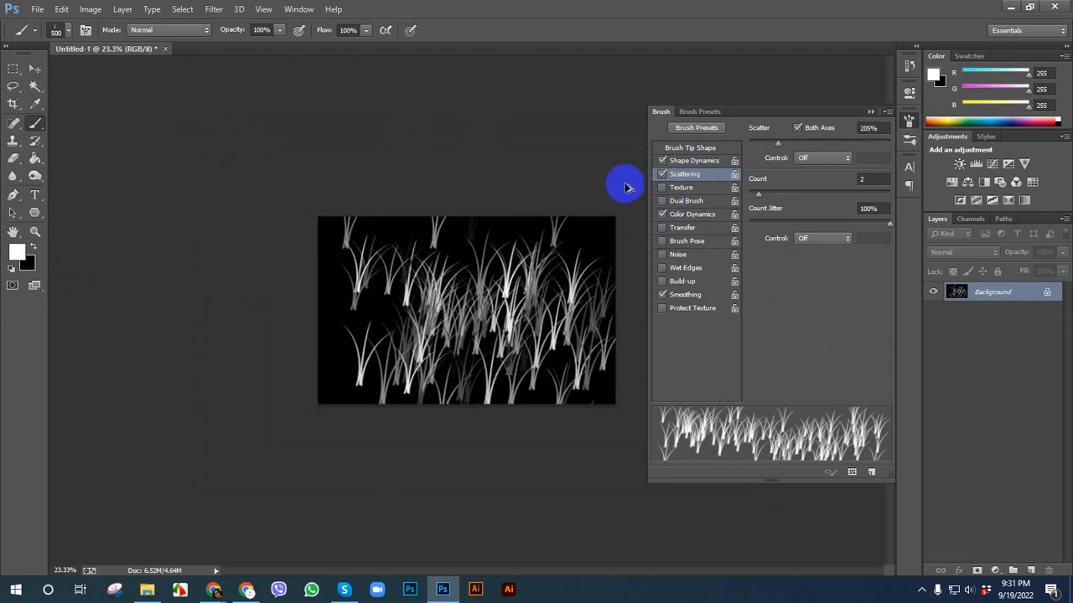
pyautogui.hotkey('ctrl', 'alt', 'z')
pyautogui.hotkey('ctrl', 'alt', 'z')
pyautogui.click(546, 263)
pyautogui.scroll(2, 545, 264)
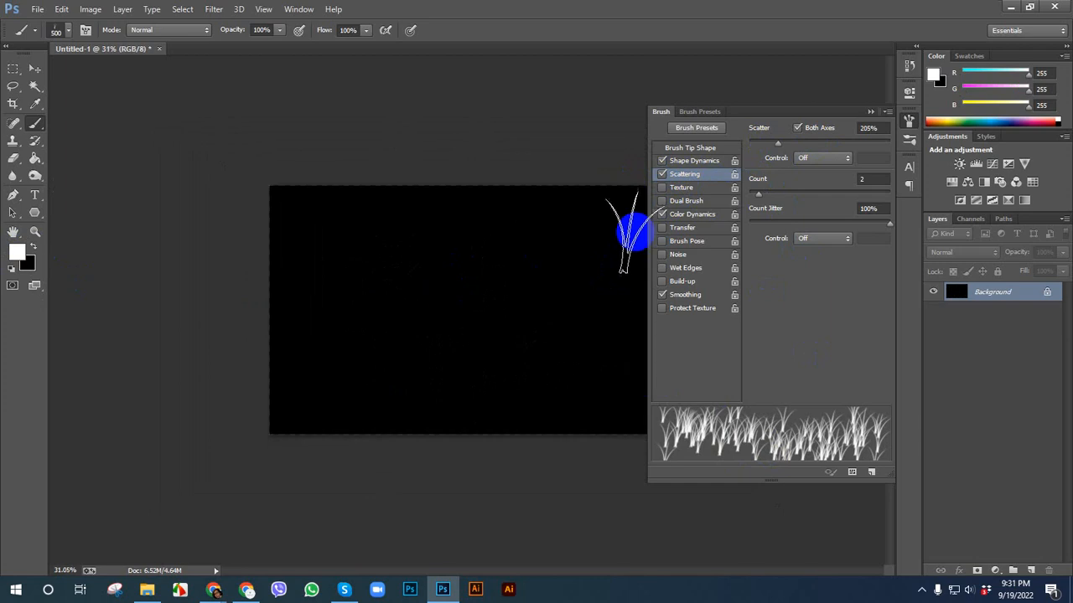
pyautogui.scroll(1, 469, 276)
# - Set the foreground colour to red (RGB 240, 6, 6) and the background colour to blue, and hide the brush settings
pyautogui.click(17, 251)
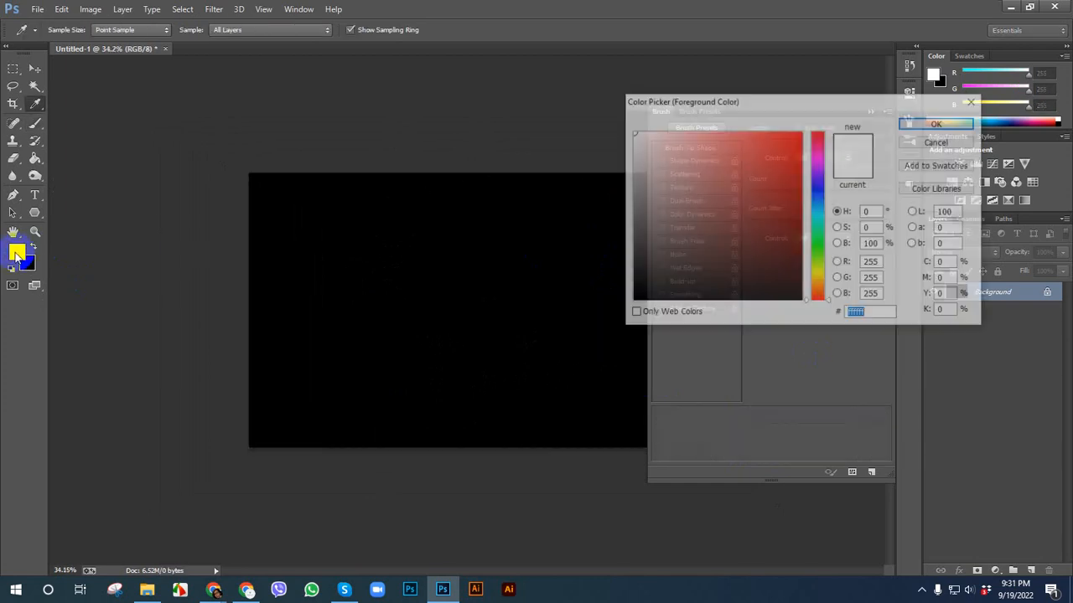
pyautogui.click(798, 141)
pyautogui.click(911, 125)
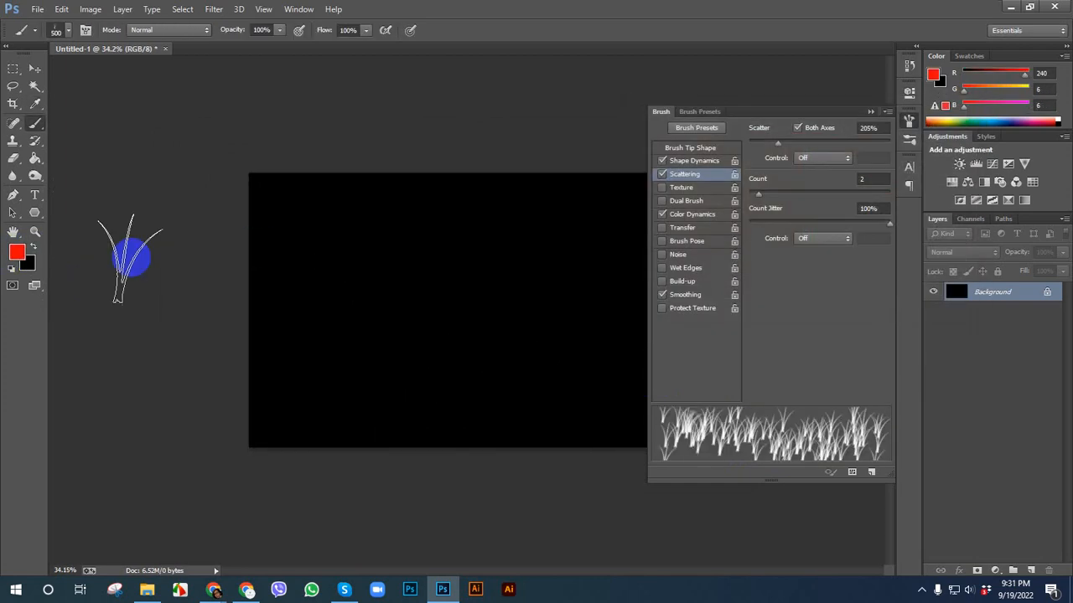
pyautogui.click(27, 265)
pyautogui.click(817, 202)
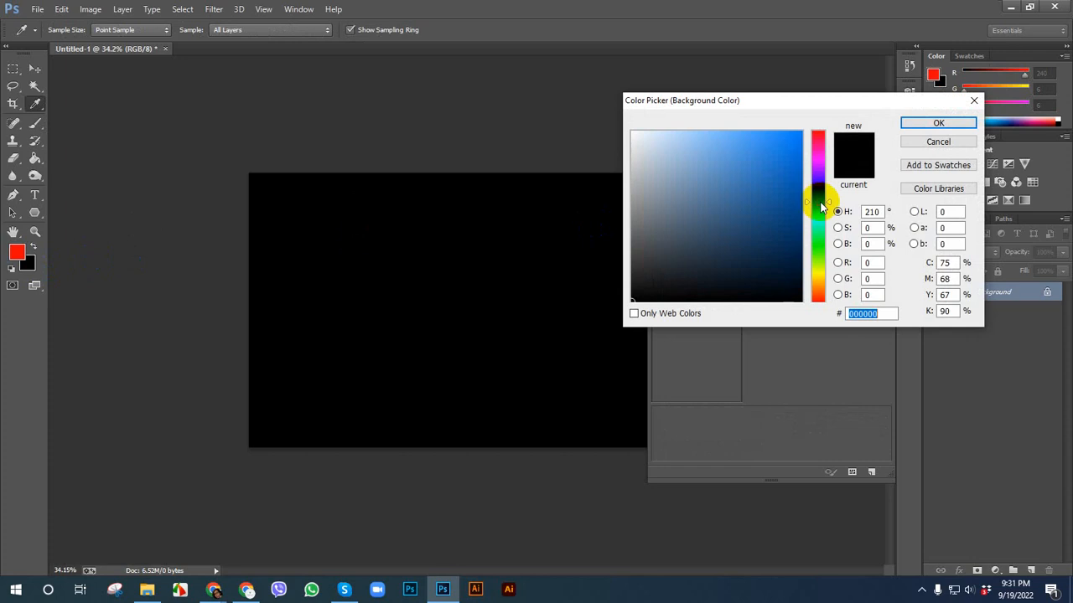
pyautogui.click(793, 169)
pyautogui.click(938, 124)
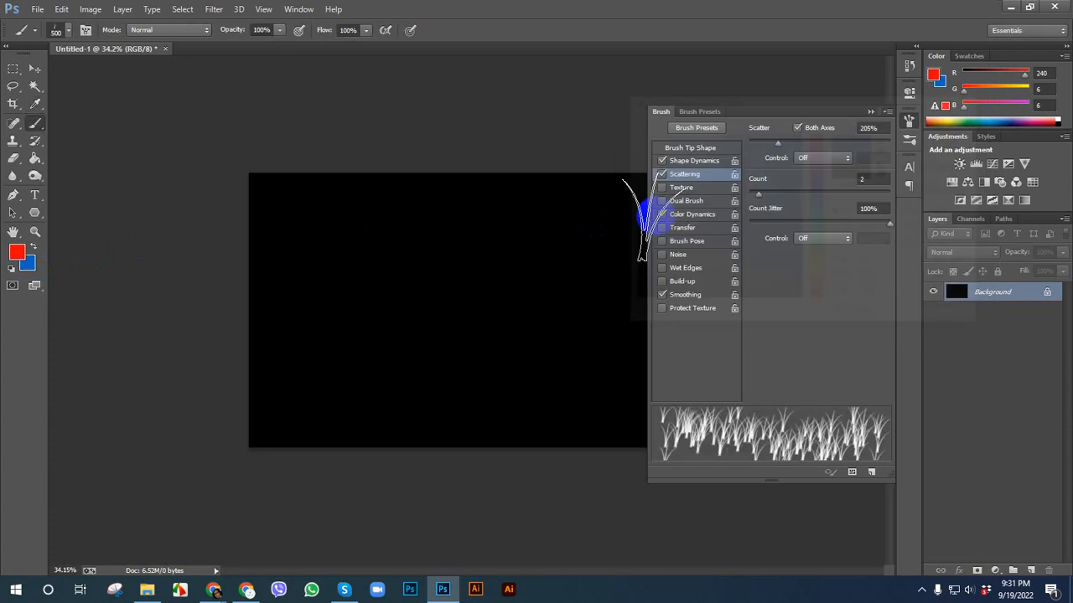
pyautogui.click(908, 126)
# - Try a scattered multicoloured grass stroke and two single stamps on the black canvas, undoing each
pyautogui.moveTo(390, 336)
pyautogui.mouseDown()
pyautogui.moveTo(461, 306)
pyautogui.moveTo(462, 287)
pyautogui.moveTo(399, 288)
pyautogui.moveTo(368, 303)
pyautogui.moveTo(462, 294)
pyautogui.moveTo(536, 310)
pyautogui.mouseUp()
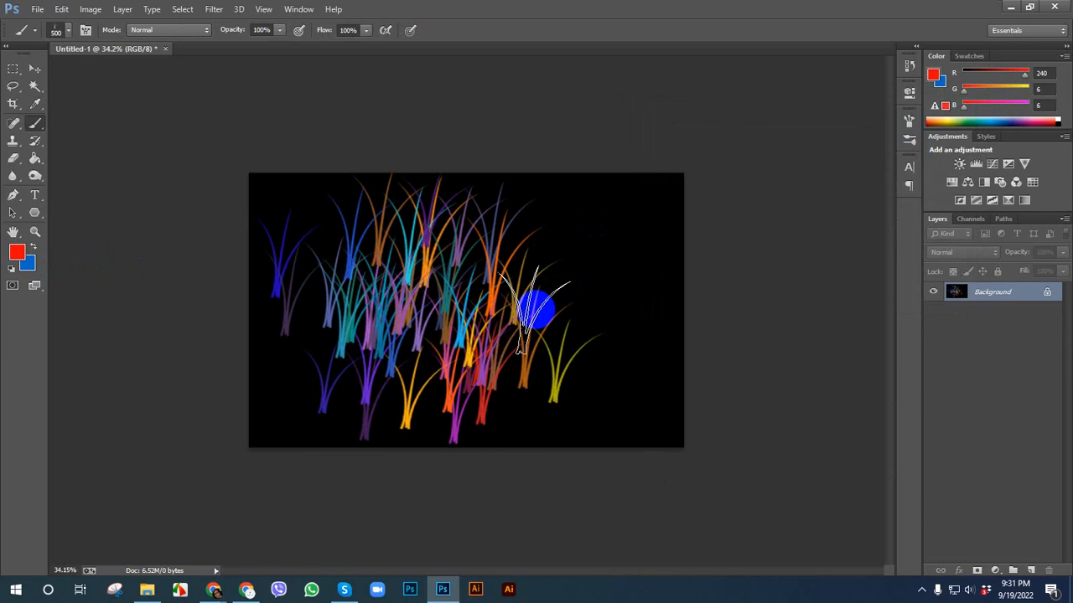
pyautogui.hotkey('ctrl', 'z')
pyautogui.click(448, 293)
pyautogui.click(263, 335)
pyautogui.hotkey('ctrl', 'z')
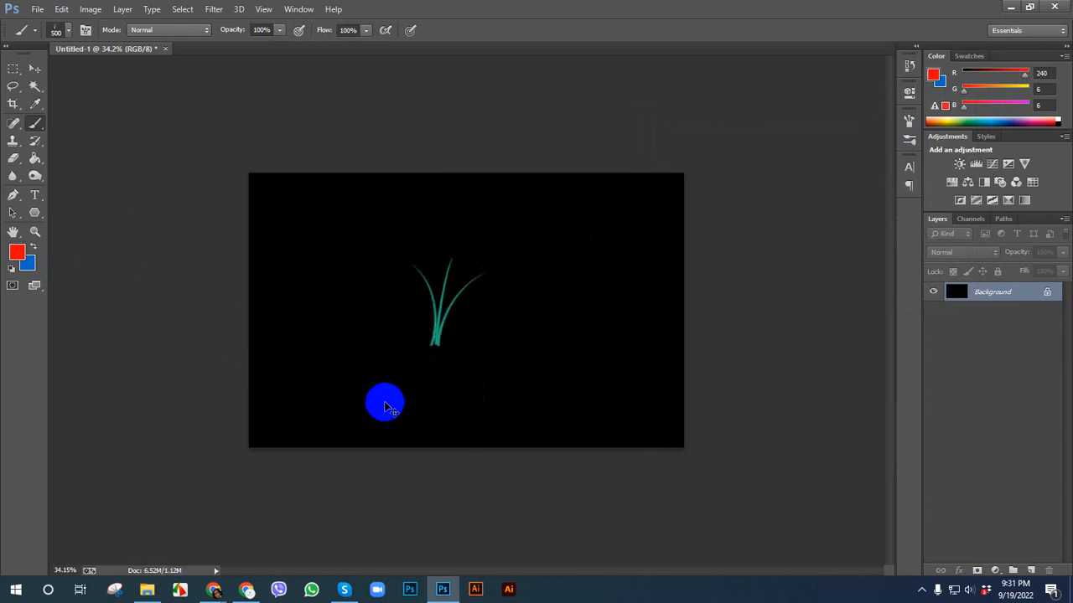
pyautogui.hotkey('ctrl', 'z')
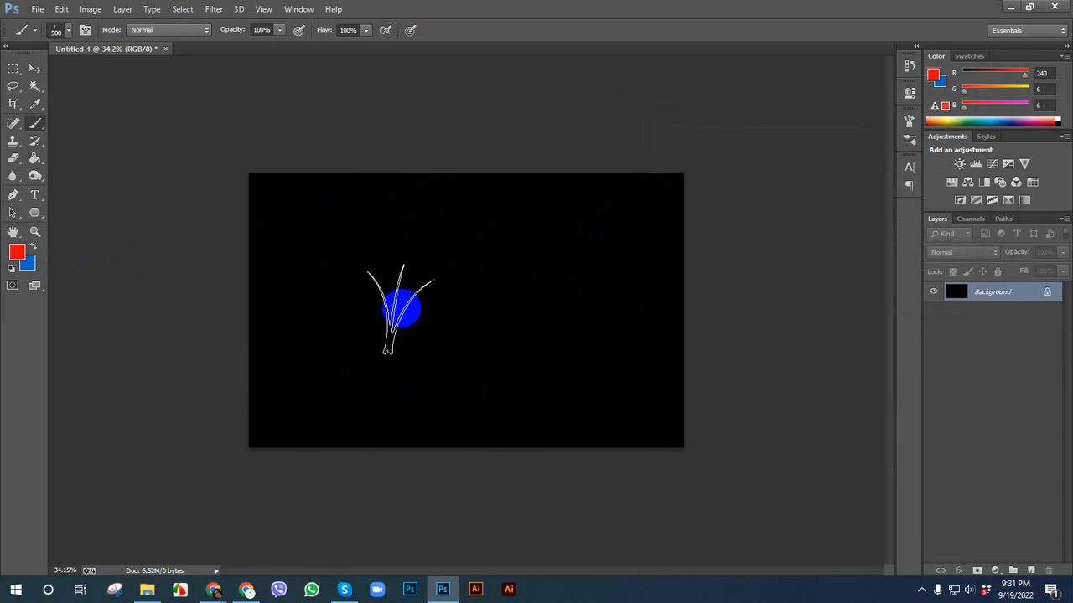
# - Reduce the grass brush to 175 px and paint scattered multicoloured grass across the lower two thirds of the black canvas
pyautogui.press('[')
pyautogui.press('[')
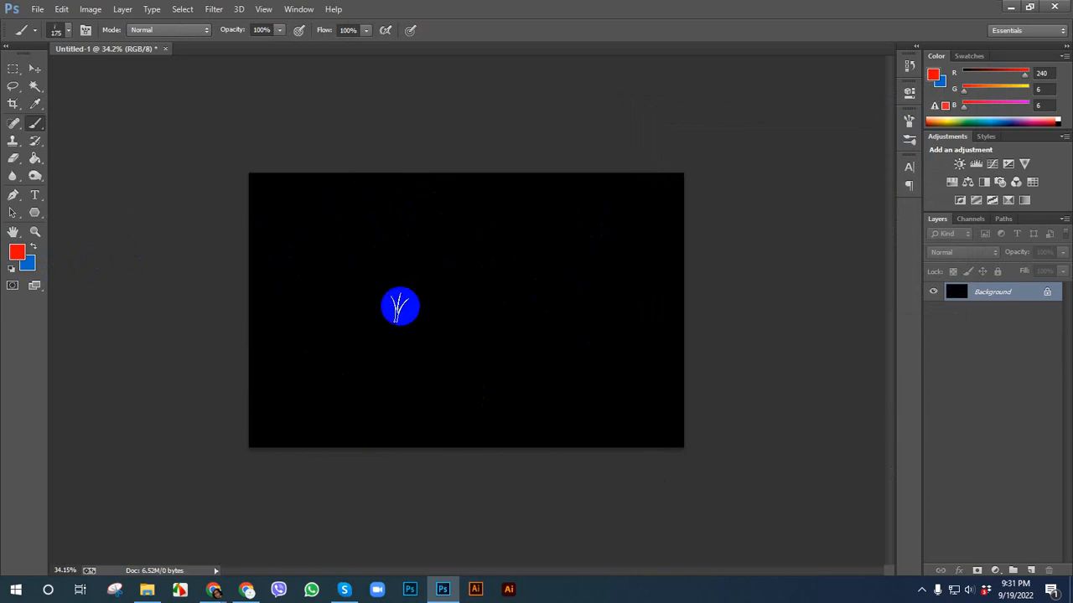
pyautogui.moveTo(400, 307)
pyautogui.mouseDown()
pyautogui.moveTo(594, 324)
pyautogui.moveTo(635, 352)
pyautogui.moveTo(372, 361)
pyautogui.moveTo(360, 264)
pyautogui.moveTo(336, 276)
pyautogui.moveTo(285, 361)
pyautogui.moveTo(289, 379)
pyautogui.moveTo(418, 405)
pyautogui.moveTo(667, 418)
pyautogui.moveTo(250, 434)
pyautogui.mouseUp()
pyautogui.scroll(1, 624, 359)
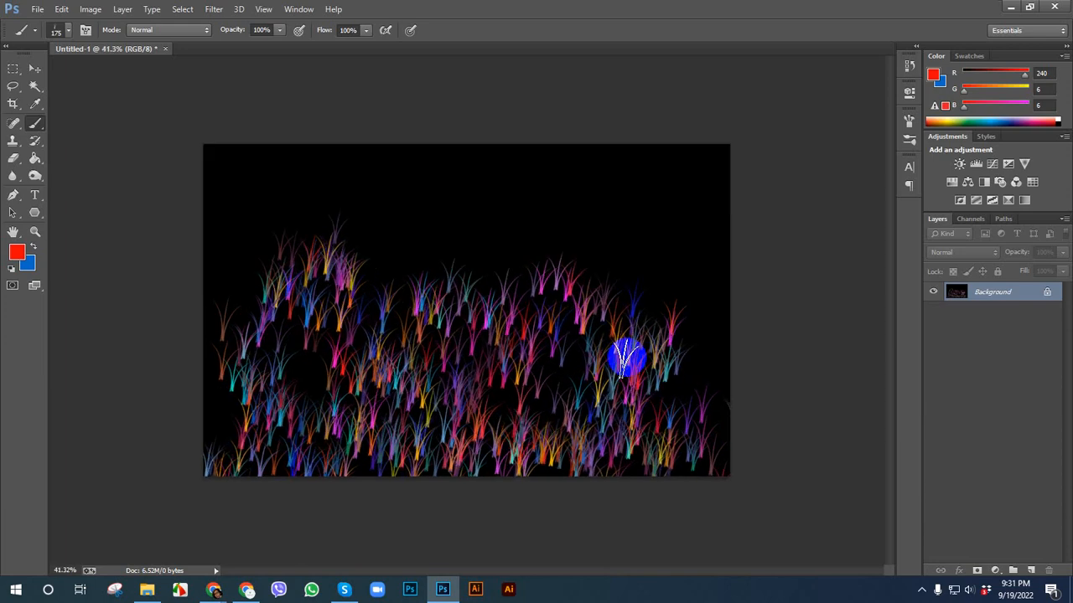
# - Review the grass brush's Color Dynamics settings and hide the brush settings again
pyautogui.click(909, 124)
pyautogui.click(692, 214)
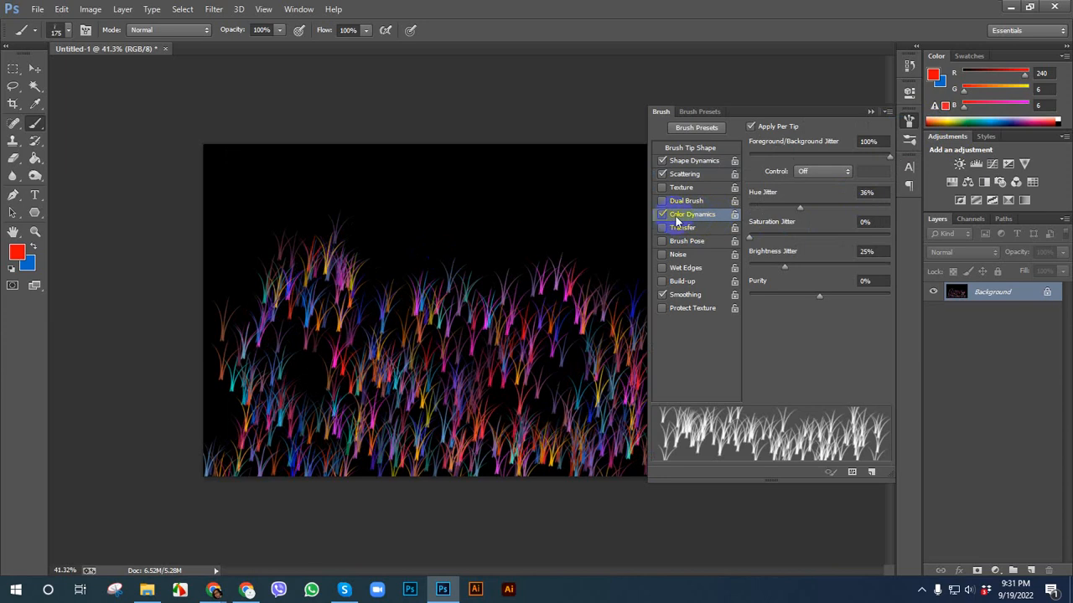
pyautogui.click(909, 123)
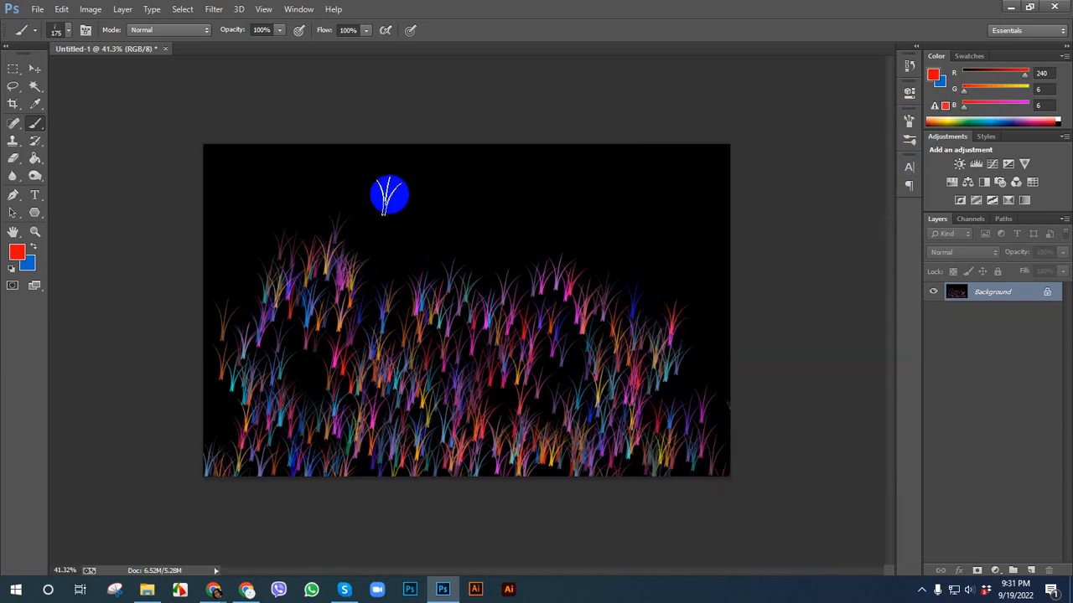
# - Close the Untitled-1 grass document without saving and switch to the Move tool
pyautogui.click(165, 48)
pyautogui.click(516, 224)
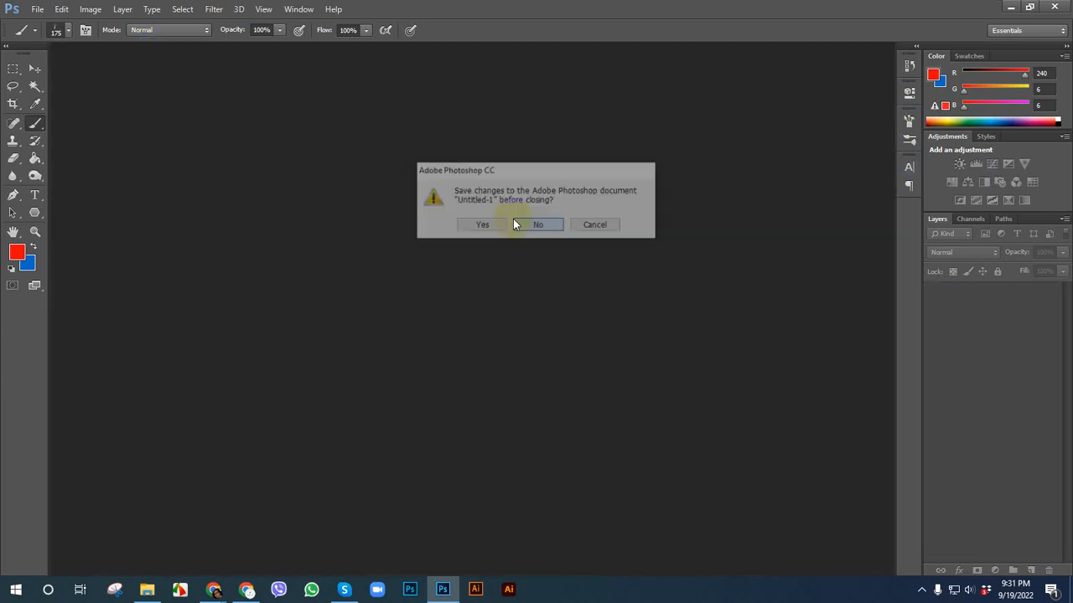
pyautogui.click(35, 68)
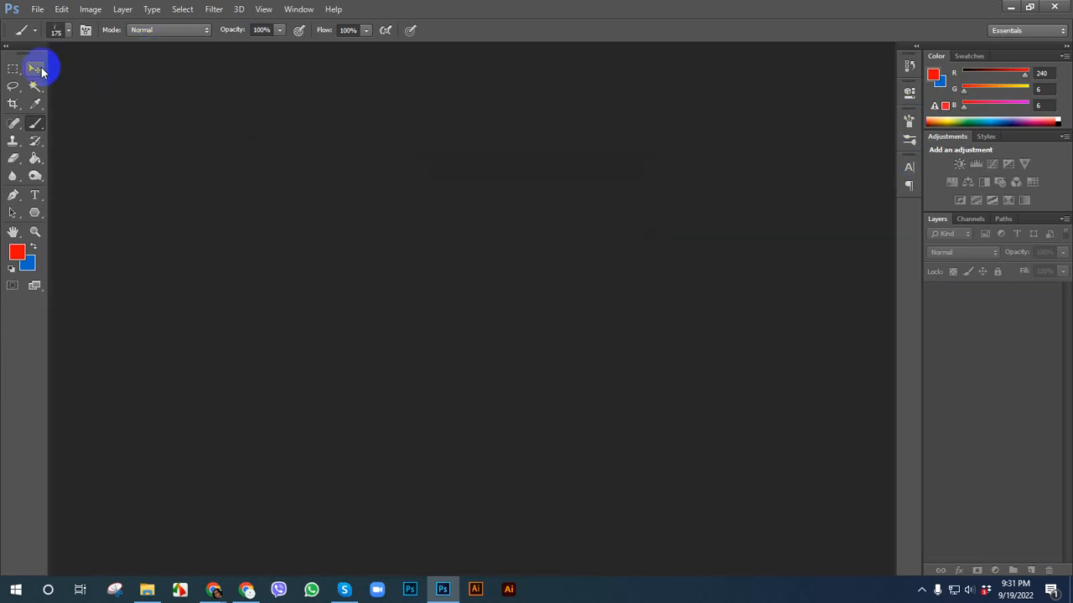
pyautogui.click(42, 12)
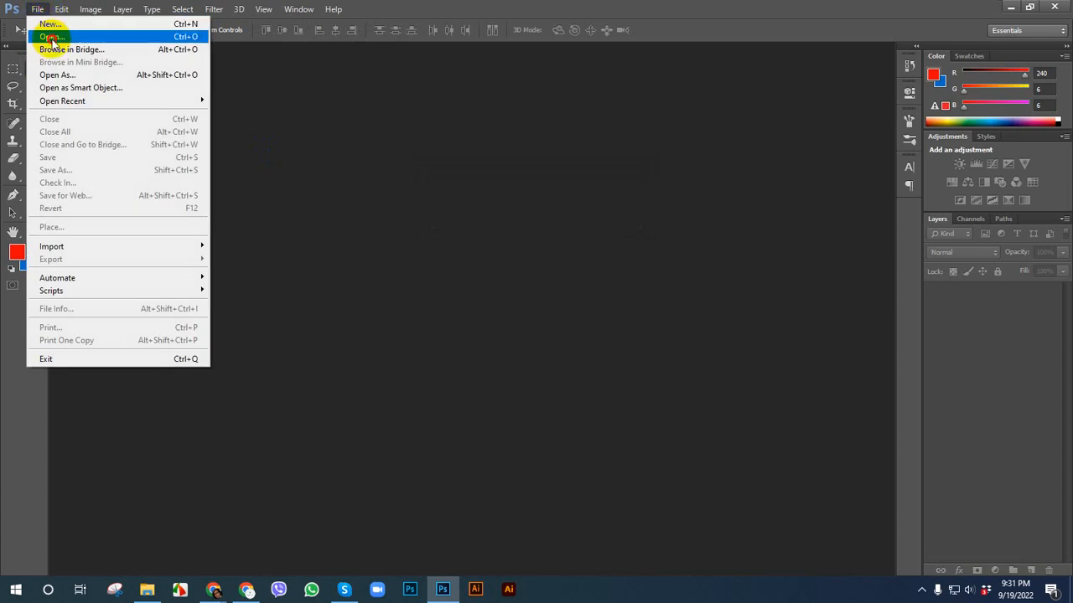
pyautogui.click(37, 9)
pyautogui.click(38, 9)
pyautogui.click(42, 35)
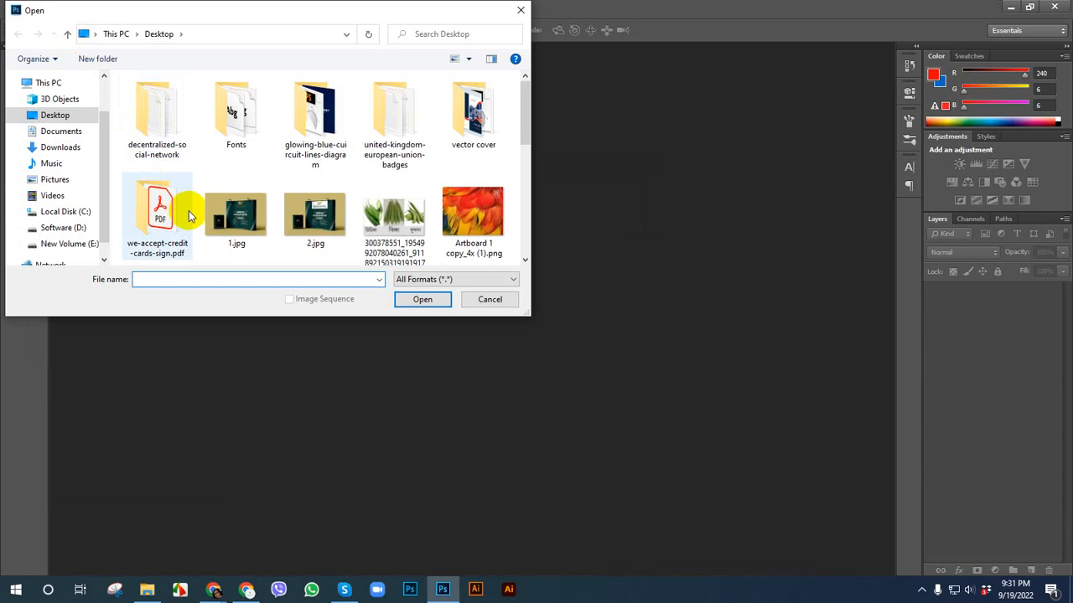
pyautogui.scroll(-3, 280, 211)
pyautogui.click(237, 215)
pyautogui.click(422, 299)
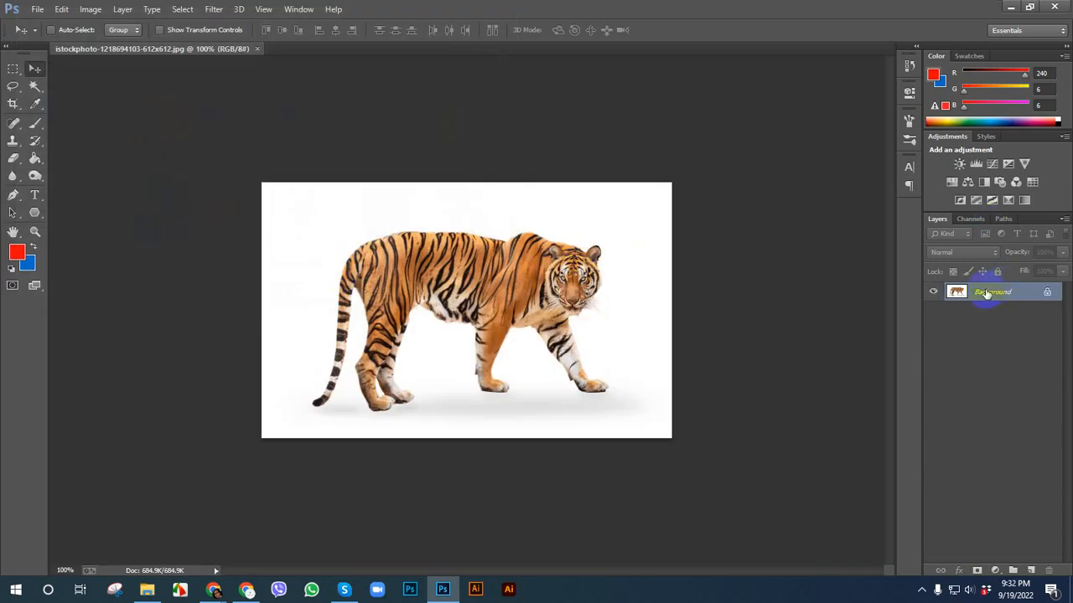
# - Convert the locked Background to Layer 0 and delete the white area around the tiger using the Magic Wand at tolerance 32
pyautogui.doubleClick(1025, 292)
pyautogui.click(642, 184)
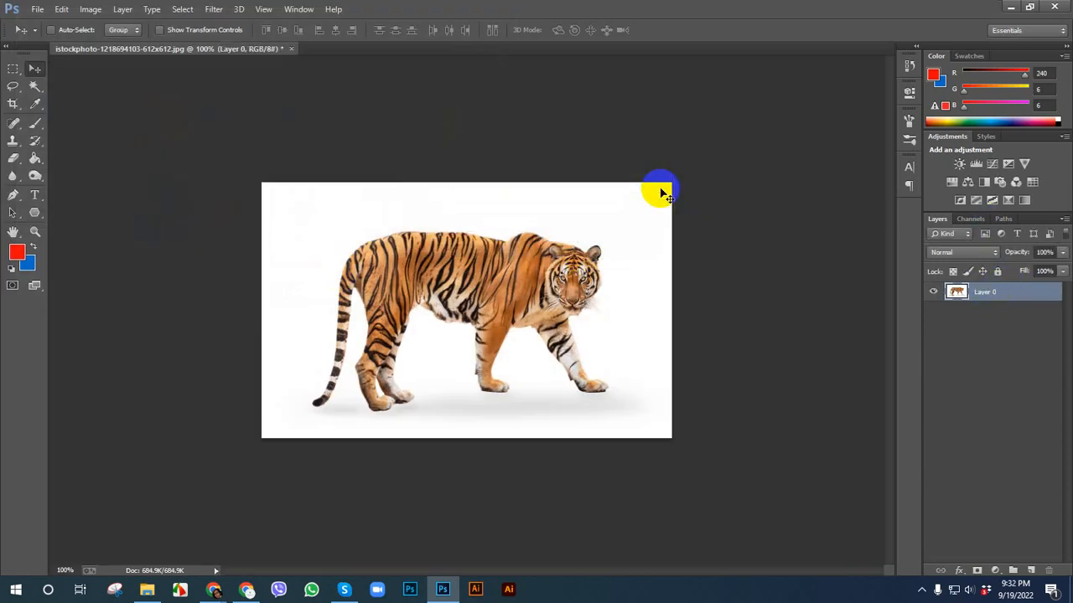
pyautogui.click(35, 85)
pyautogui.click(76, 95)
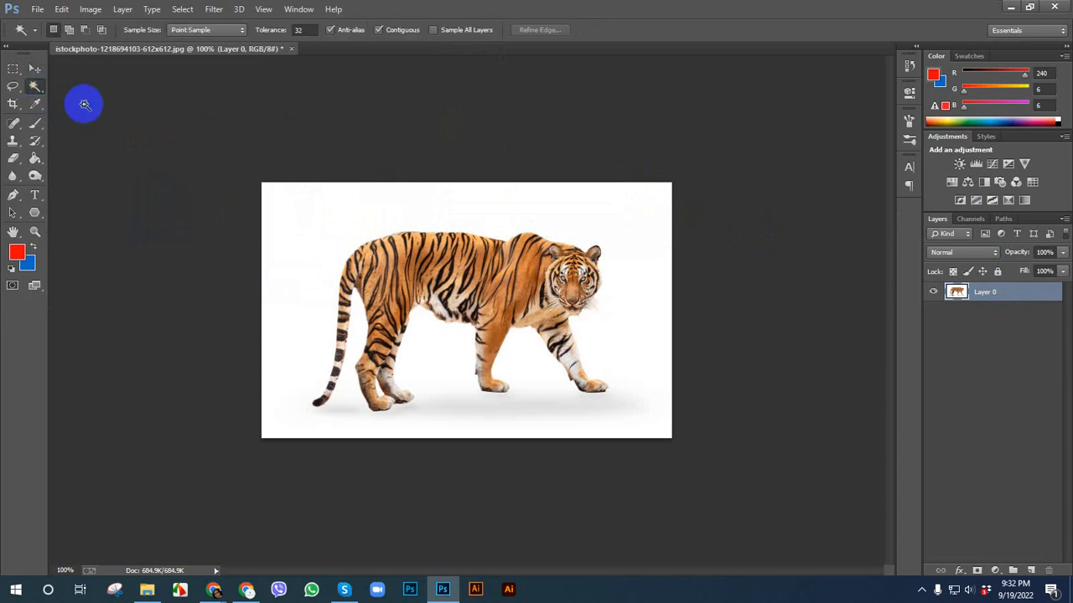
pyautogui.scroll(1, 327, 211)
pyautogui.scroll(1, 327, 212)
pyautogui.click(240, 190)
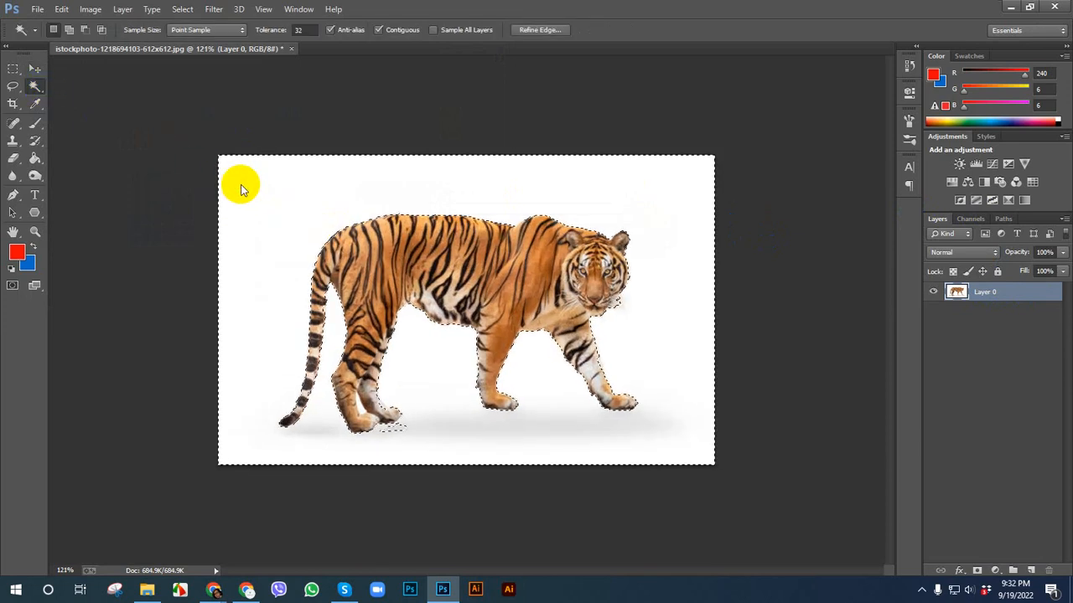
pyautogui.press('Delete')
pyautogui.hotkey('ctrl', 'd')
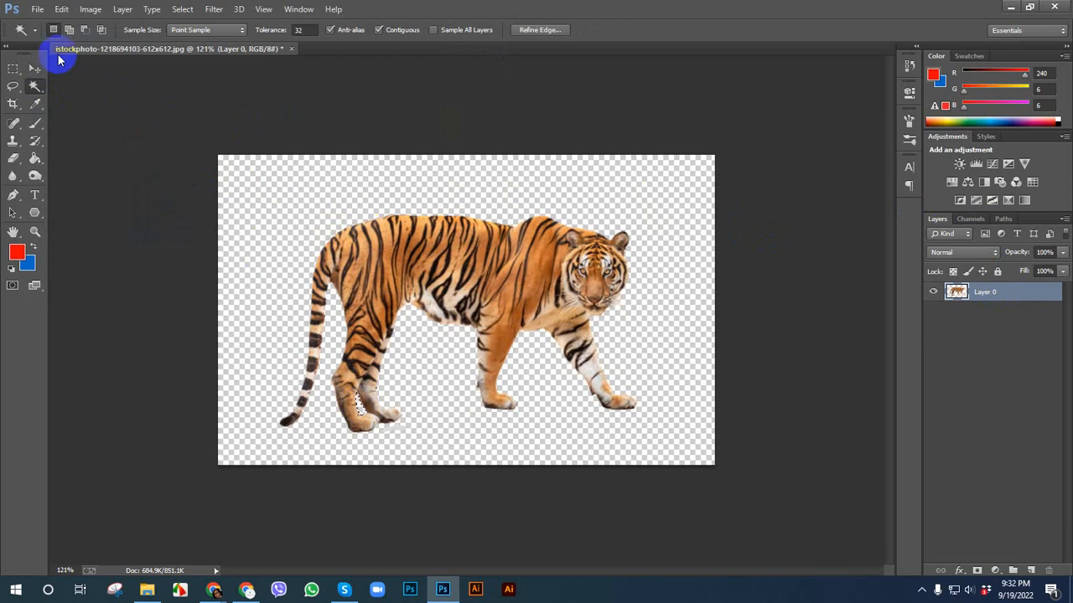
pyautogui.click(61, 10)
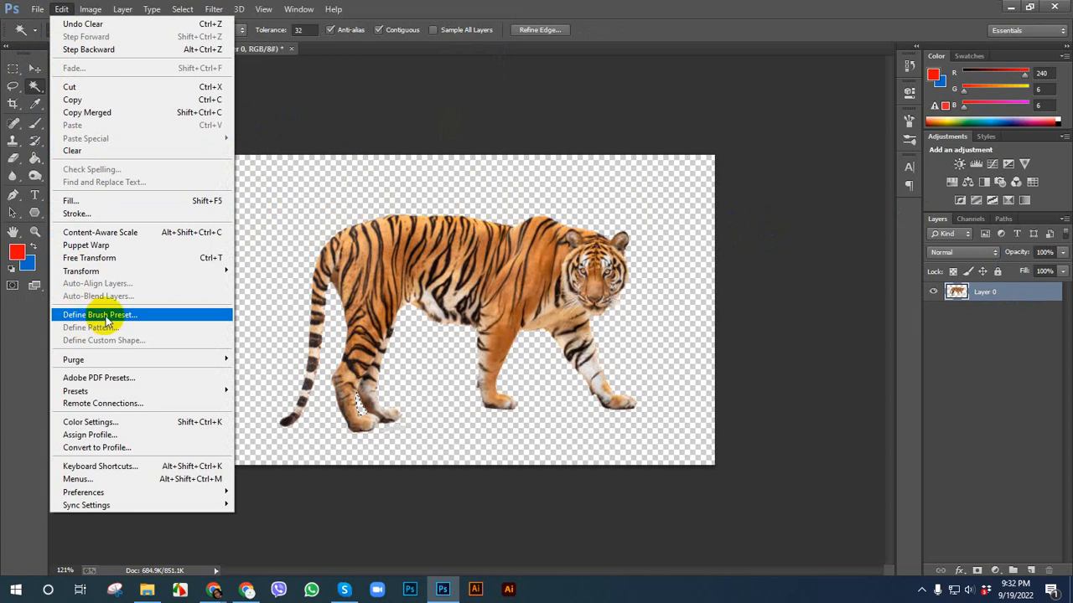
pyautogui.click(140, 317)
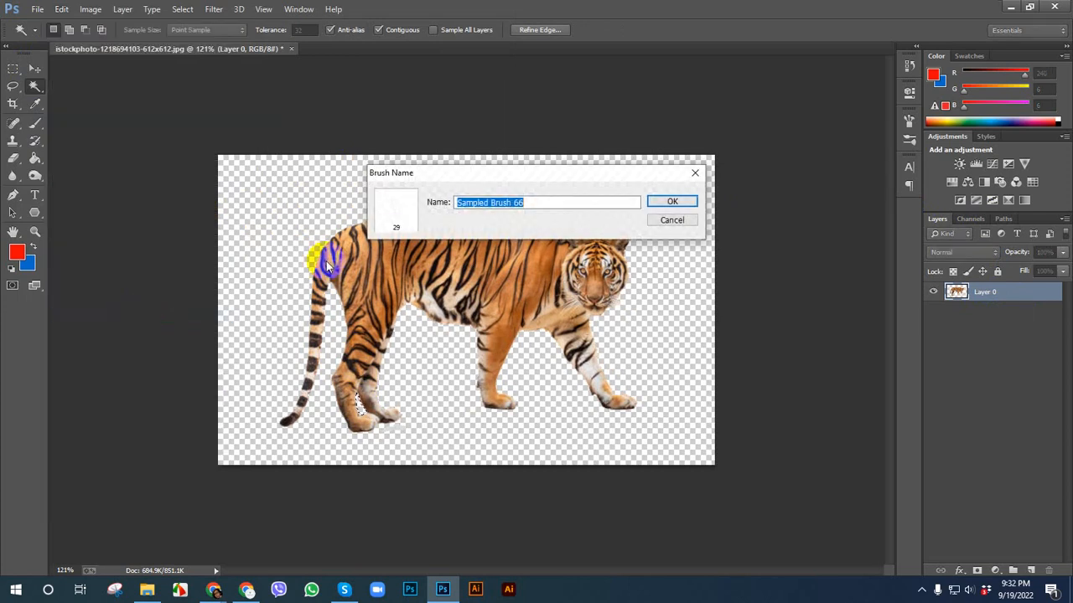
pyautogui.click(663, 222)
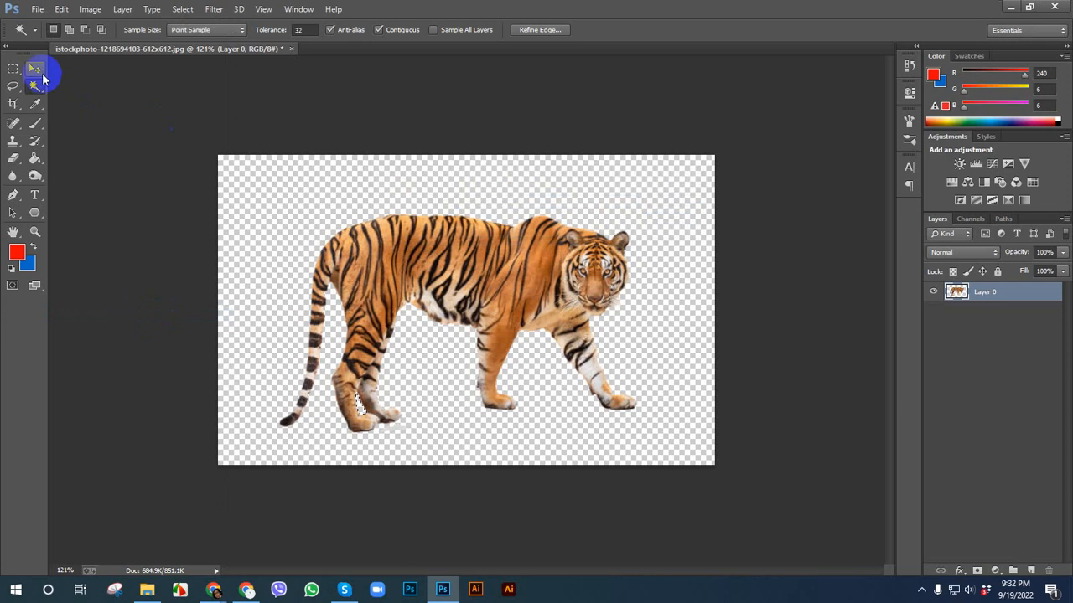
pyautogui.click(36, 68)
pyautogui.click(62, 9)
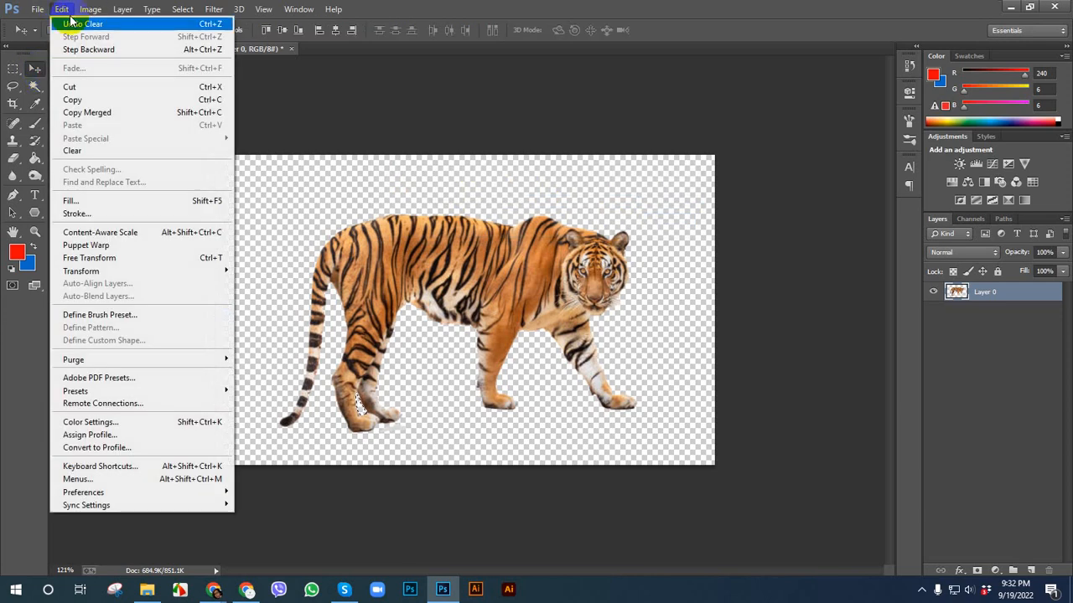
pyautogui.click(81, 318)
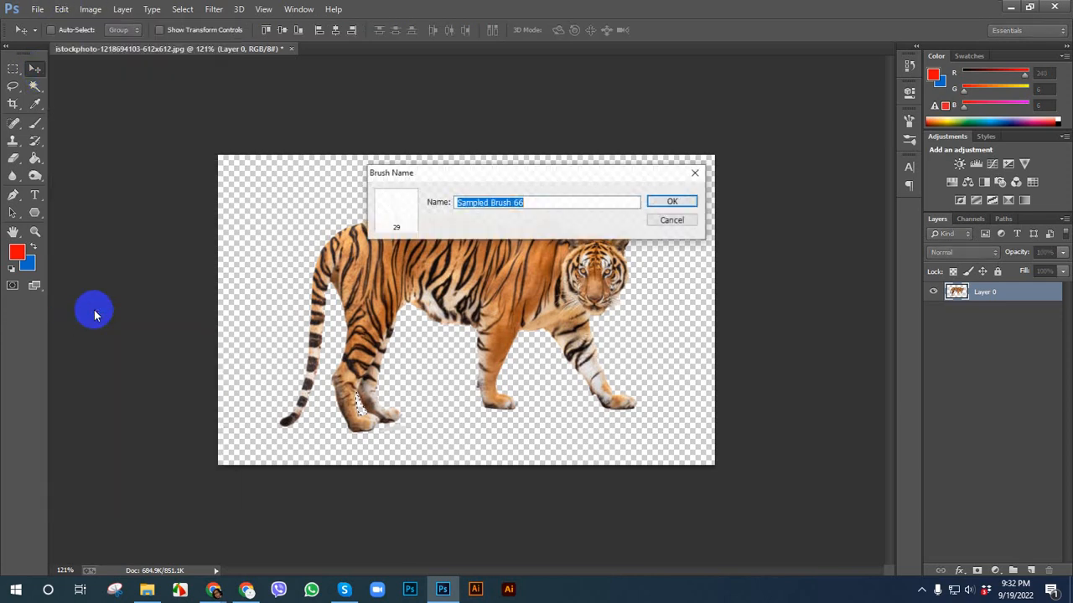
pyautogui.click(670, 221)
# - Load the tiger's outline from Layer 0 as a selection, define it as a brush preset with a custom name, and deselect
pyautogui.keyDown('ctrl'); pyautogui.click(957, 292); pyautogui.keyUp('ctrl')
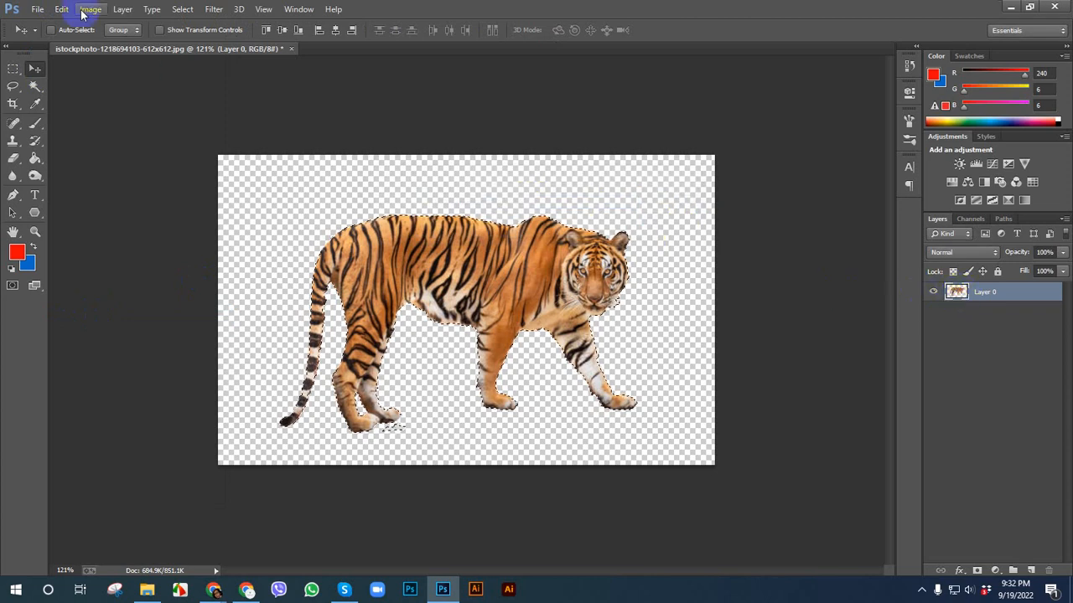
pyautogui.click(62, 8)
pyautogui.click(88, 315)
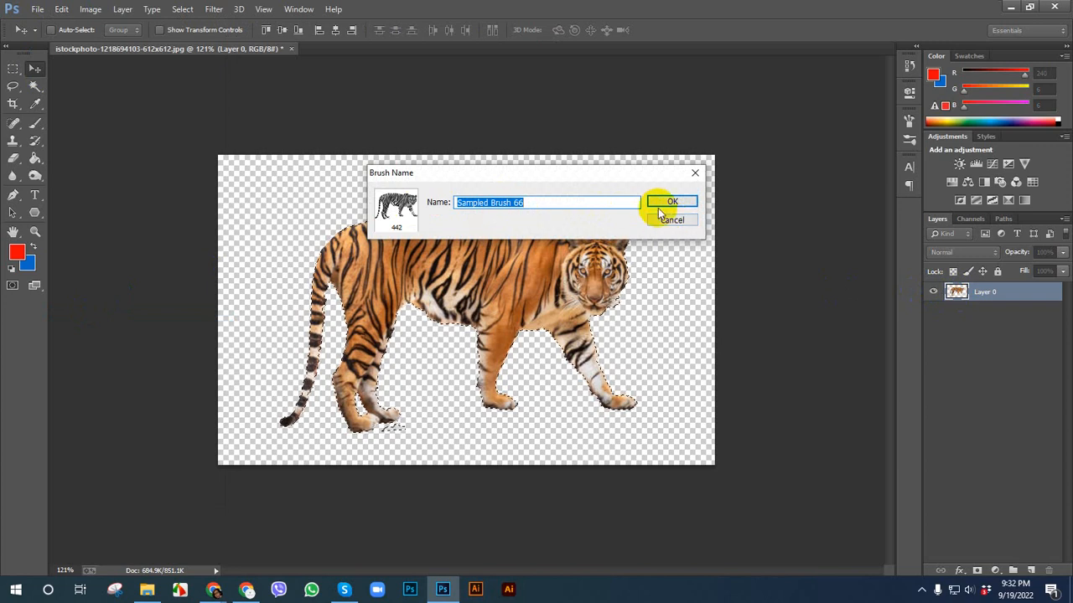
pyautogui.click(550, 201)
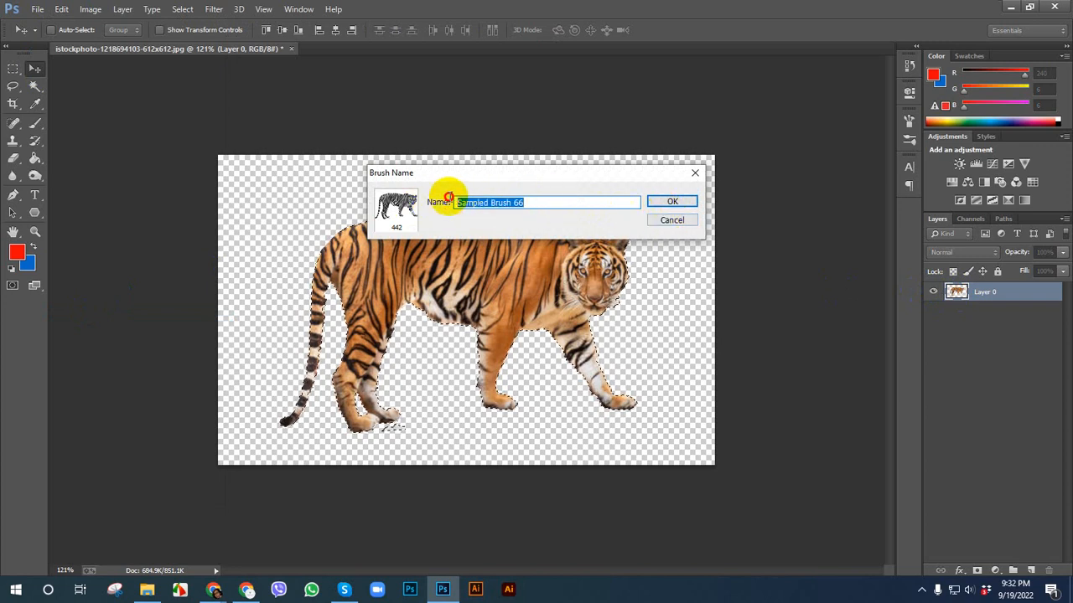
pyautogui.moveTo(491, 202)
pyautogui.mouseDown()
pyautogui.moveTo(566, 199)
pyautogui.moveTo(410, 206)
pyautogui.mouseUp()
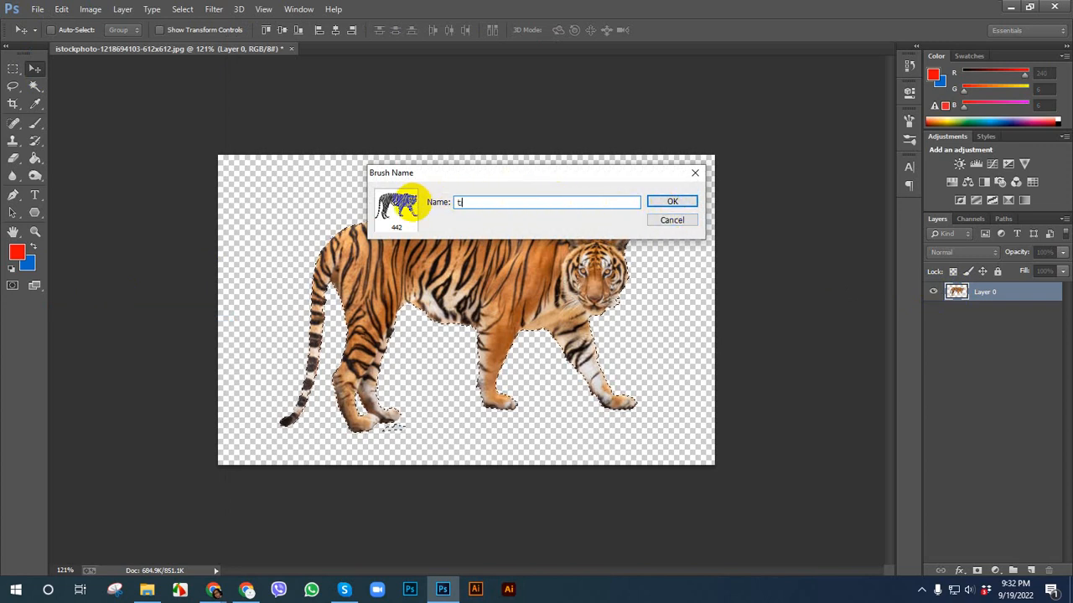
pyautogui.click(667, 205)
pyautogui.hotkey('ctrl', 'd')
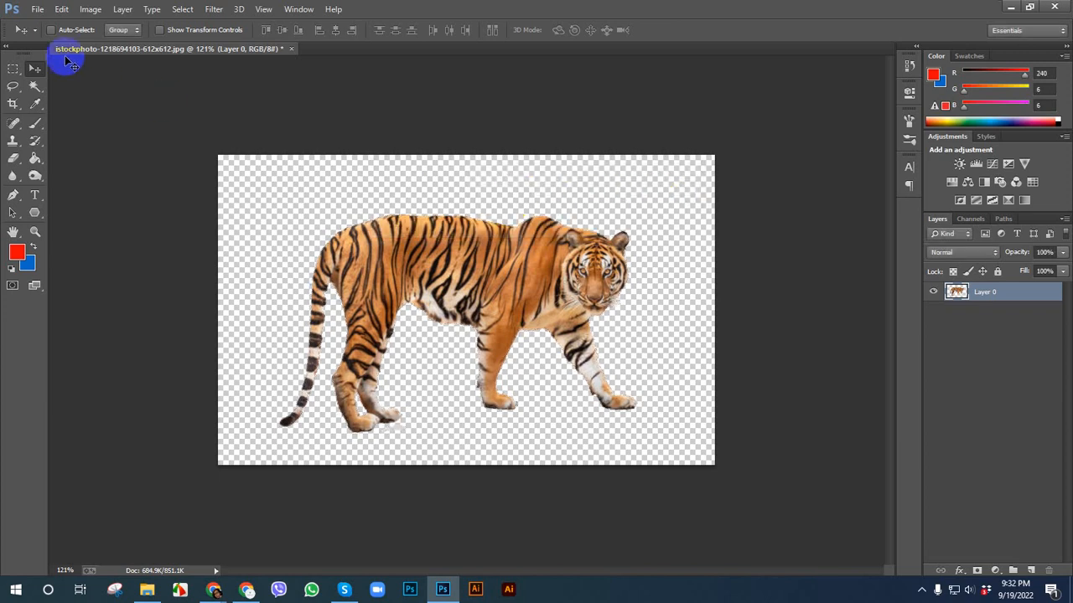
# - Create a white 1900 × 1200 pixel document at 100 pixels/inch and choose the 442 px tiger brush
pyautogui.click(39, 10)
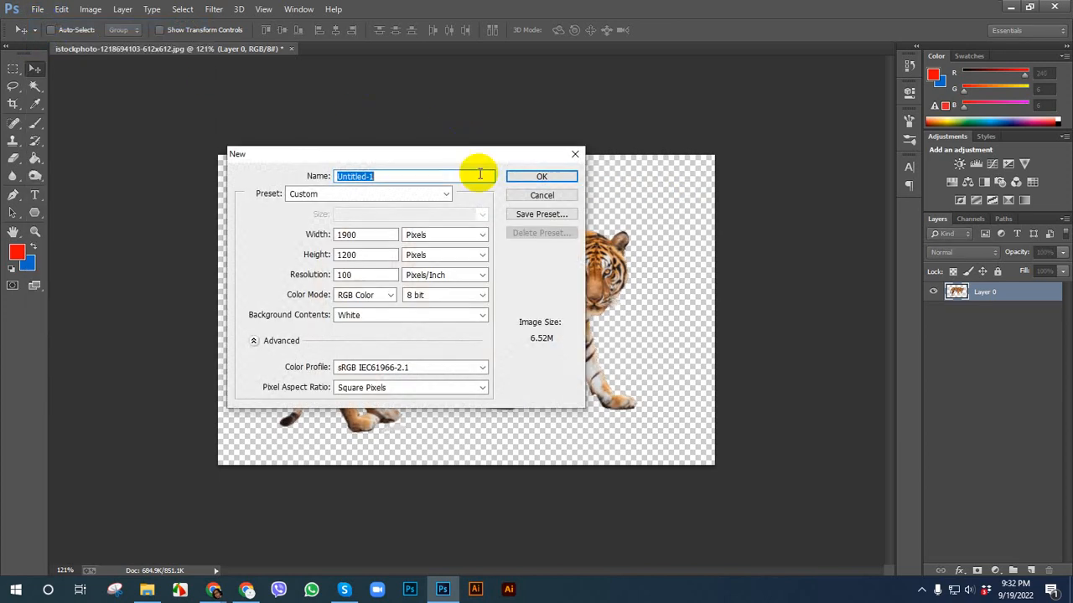
pyautogui.click(539, 177)
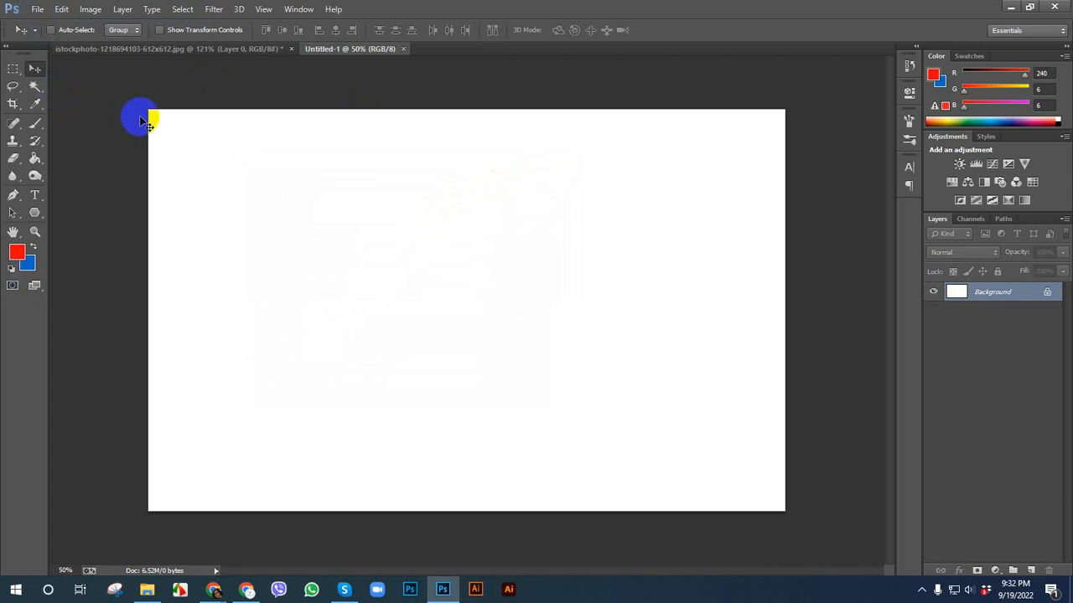
pyautogui.press('b')
pyautogui.click(57, 34)
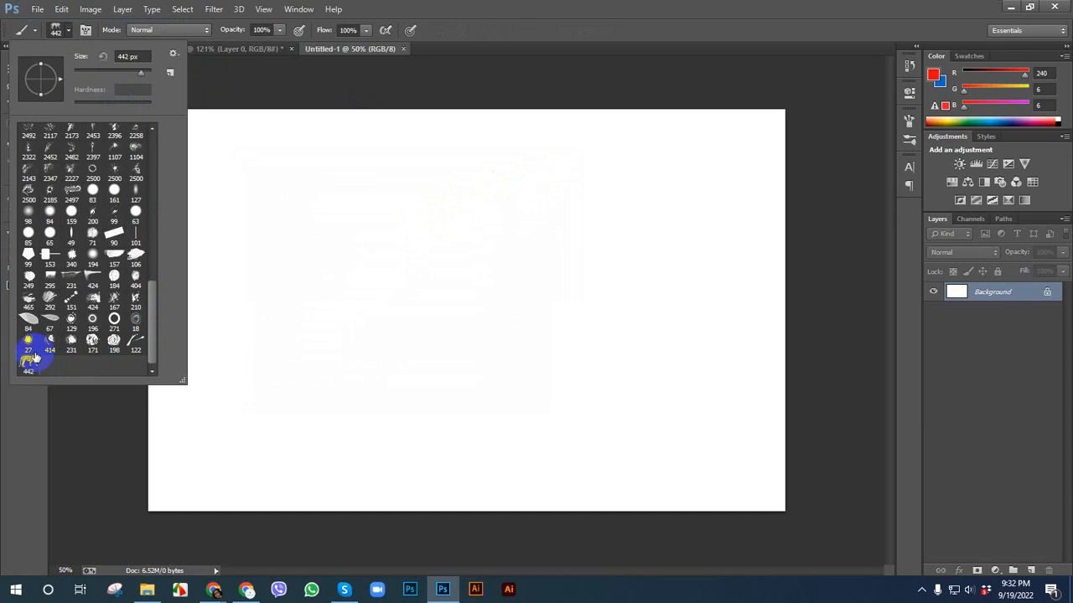
pyautogui.click(573, 6)
# - Try single red tiger stamps on the white canvas, undoing each one
pyautogui.click(369, 285)
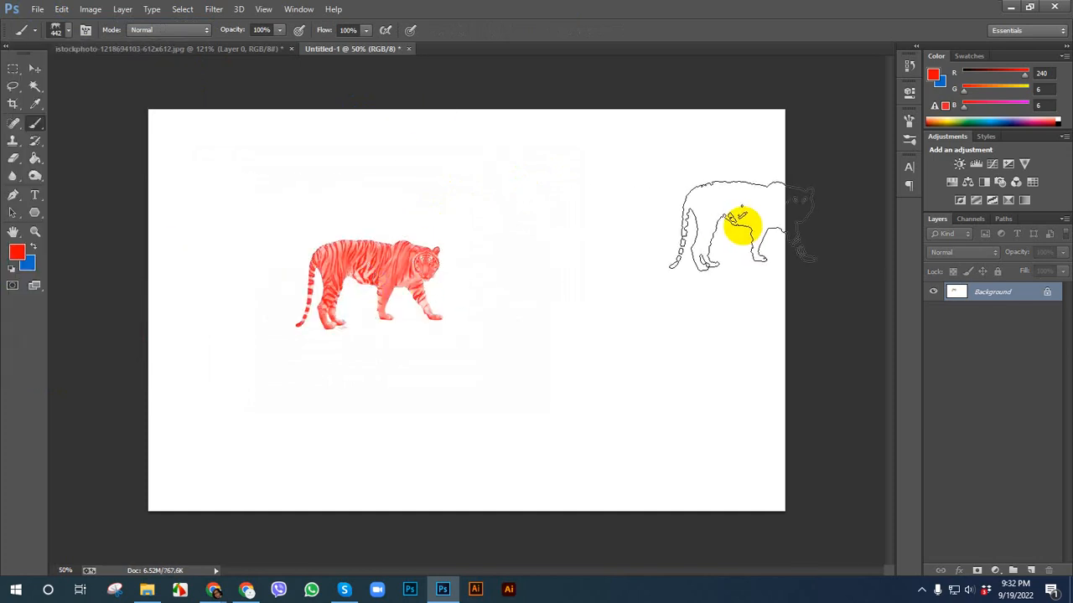
pyautogui.hotkey('ctrl', 'z')
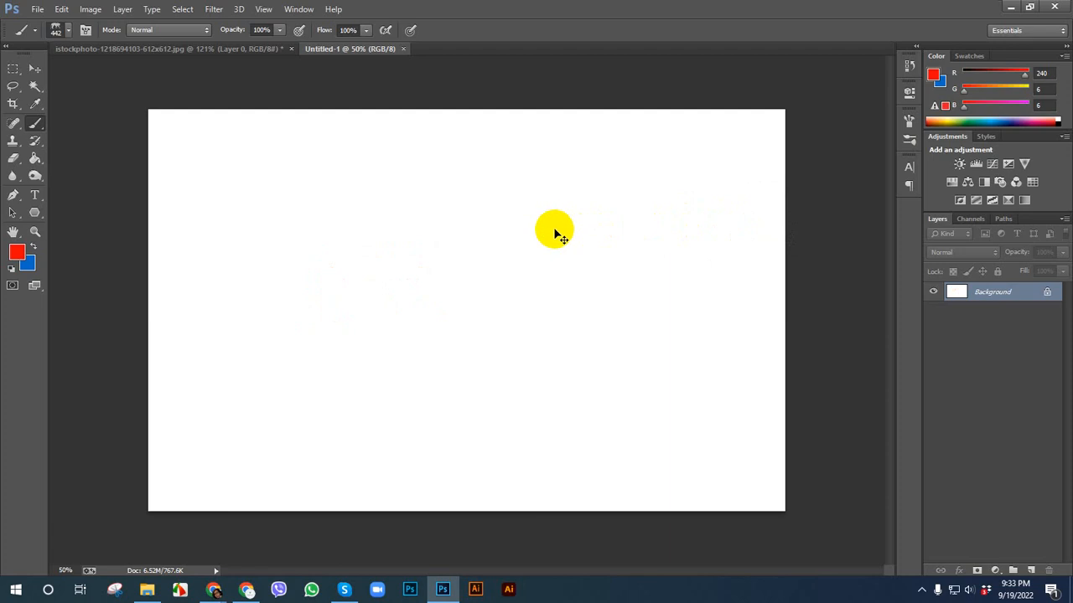
pyautogui.click(269, 186)
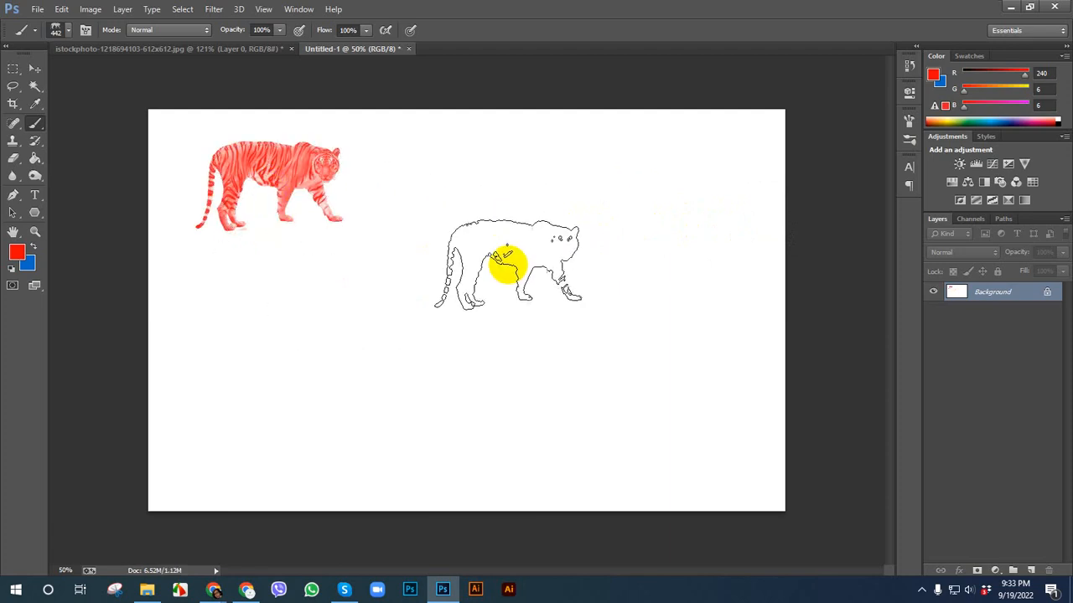
pyautogui.hotkey('ctrl', 'z')
# - Set the foreground colour to near-black (#0c0c0c)
pyautogui.click(17, 251)
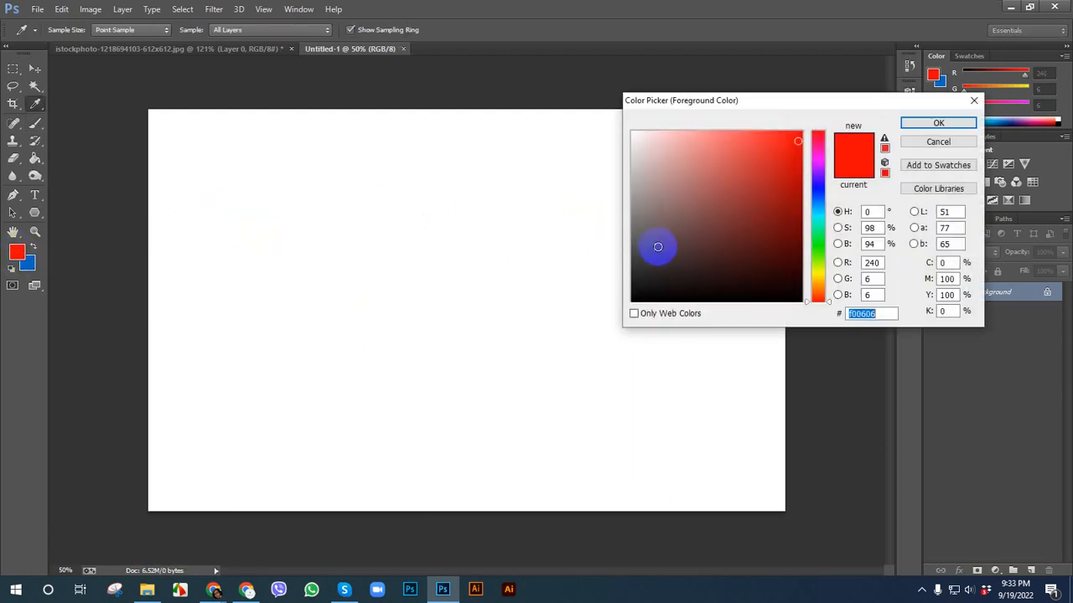
pyautogui.click(633, 293)
pyautogui.click(818, 274)
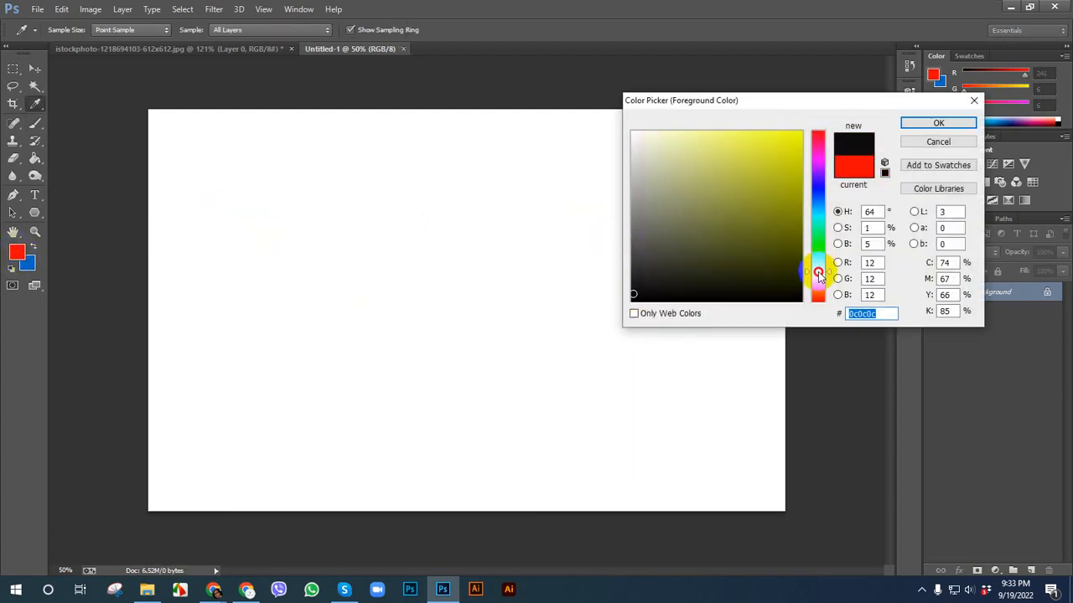
pyautogui.click(939, 124)
# - Stamp three near-black tigers on the white canvas and undo them all
pyautogui.click(352, 237)
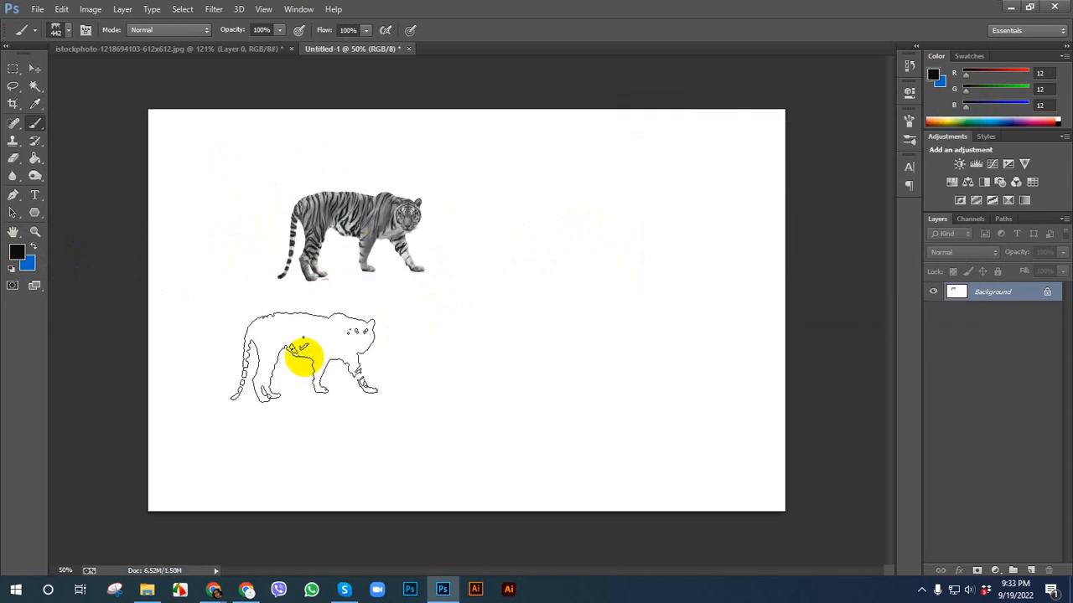
pyautogui.click(322, 341)
pyautogui.click(555, 293)
pyautogui.click(23, 256)
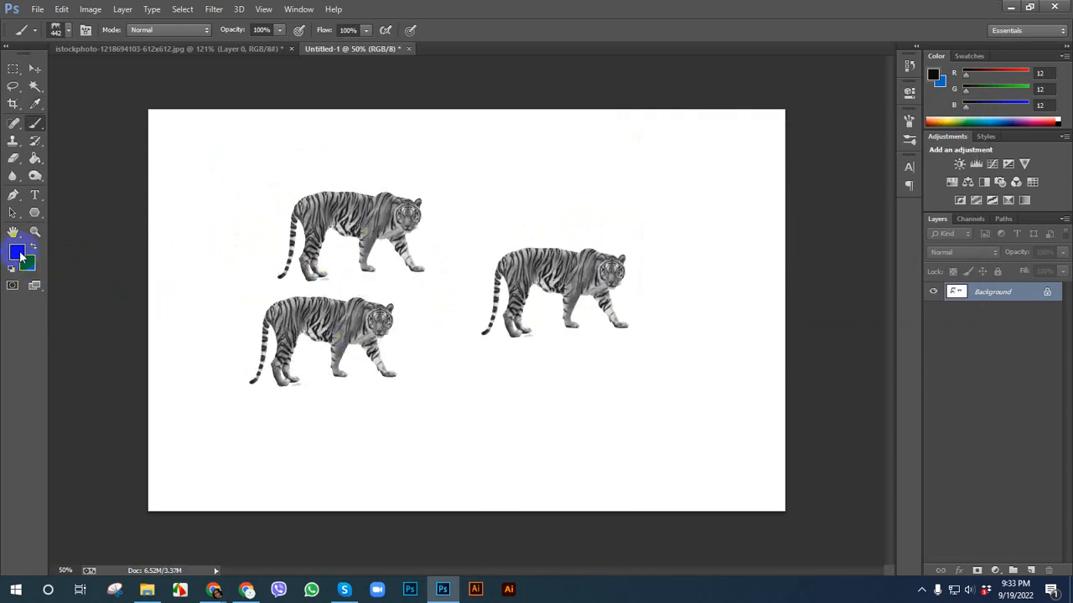
pyautogui.hotkey('ctrl', 'z')
pyautogui.hotkey('ctrl', 'z')
pyautogui.hotkey('ctrl', 'z')
pyautogui.hotkey('ctrl', 'z')
pyautogui.hotkey('ctrl', 'alt', 'z')
pyautogui.hotkey('ctrl', 'alt', 'z')
pyautogui.hotkey('ctrl', 'alt', 'z')
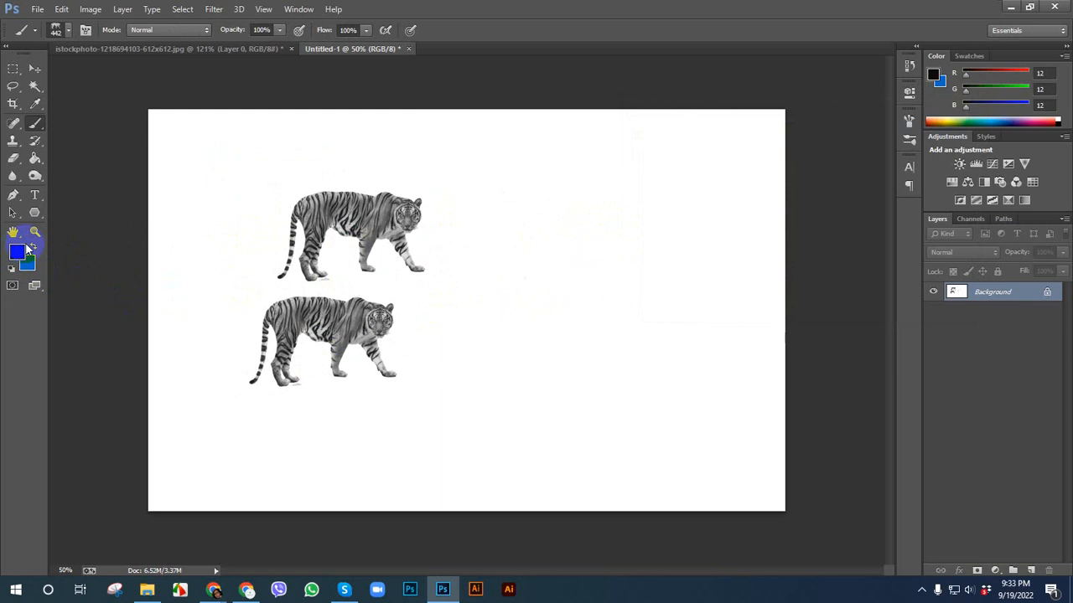
# - Enable Color Dynamics for the tiger brush
pyautogui.click(909, 120)
pyautogui.click(685, 217)
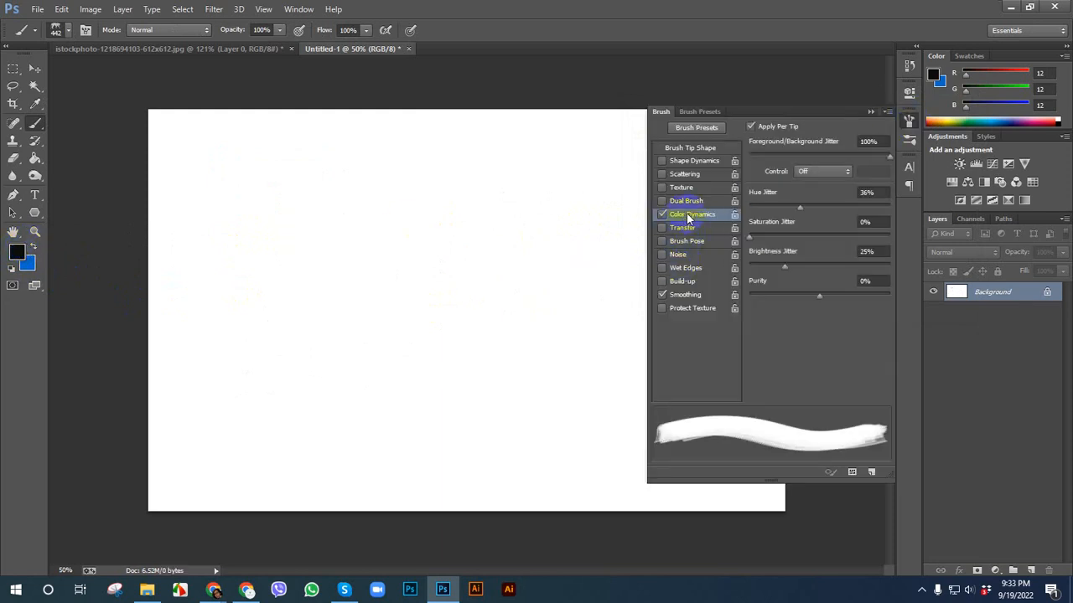
# - Close the brush settings and set the foreground colour to magenta (#d308af)
pyautogui.click(909, 120)
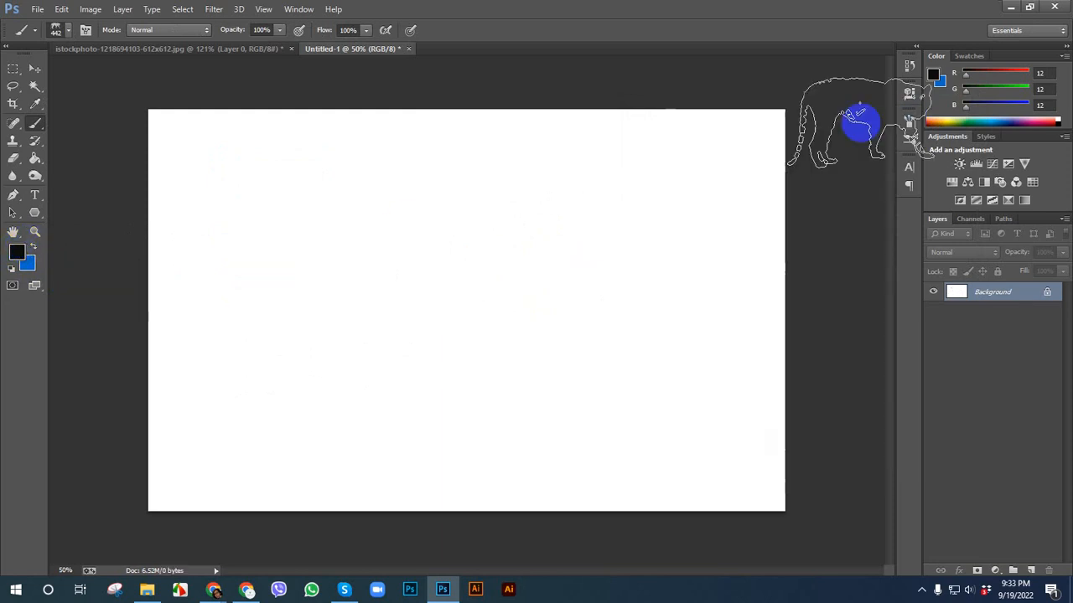
pyautogui.click(17, 250)
pyautogui.click(817, 156)
pyautogui.click(795, 160)
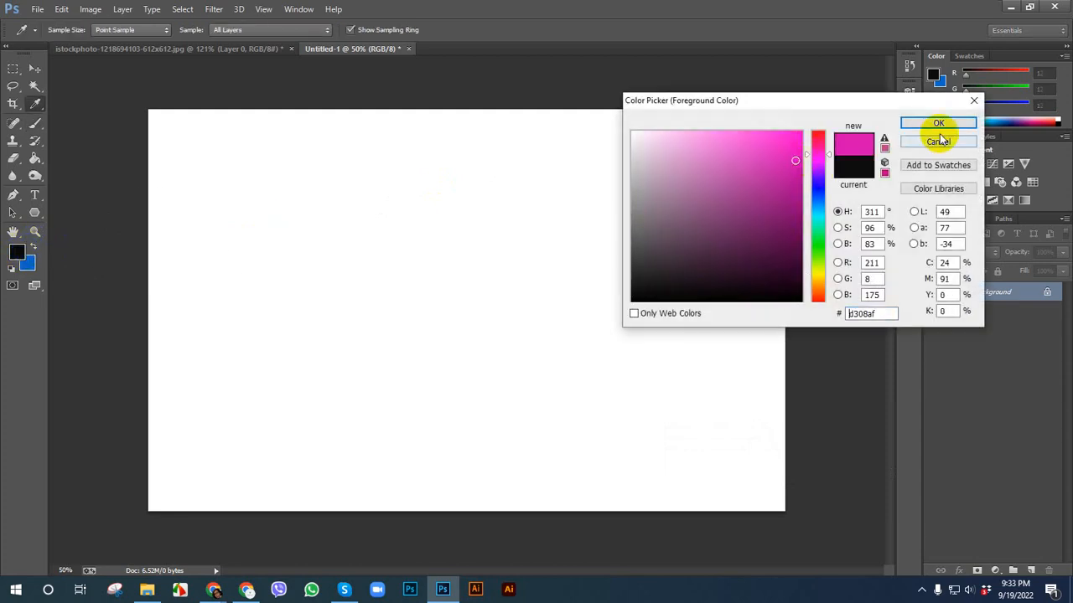
pyautogui.click(939, 124)
# - Try one broad tiger-brush stroke across the middle of the canvas and undo it
pyautogui.press('b')
pyautogui.moveTo(293, 295)
pyautogui.mouseDown()
pyautogui.moveTo(533, 241)
pyautogui.moveTo(553, 247)
pyautogui.mouseUp()
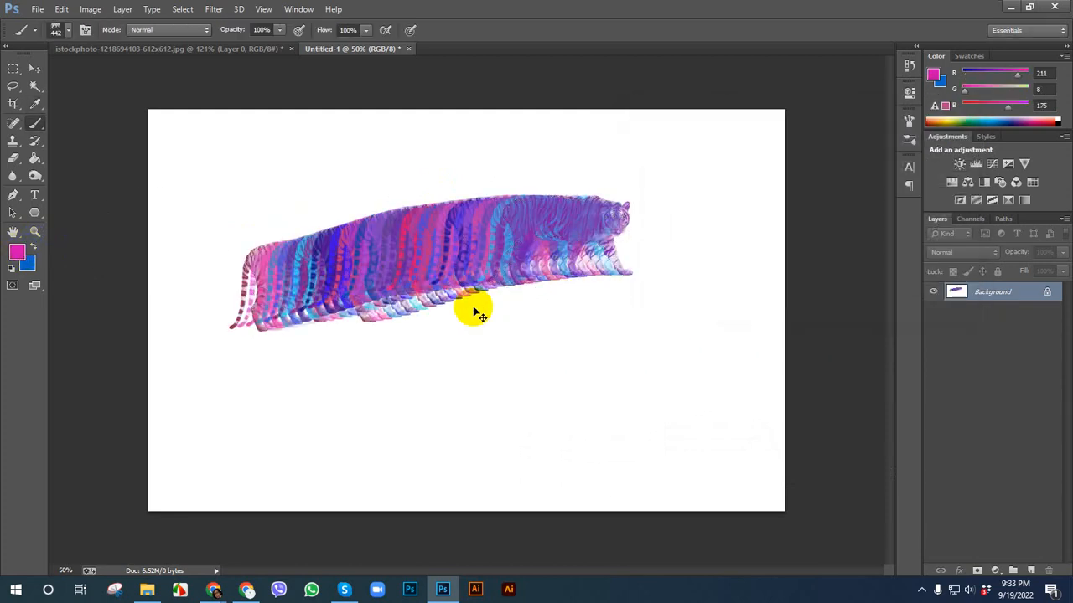
pyautogui.hotkey('ctrl', 'z')
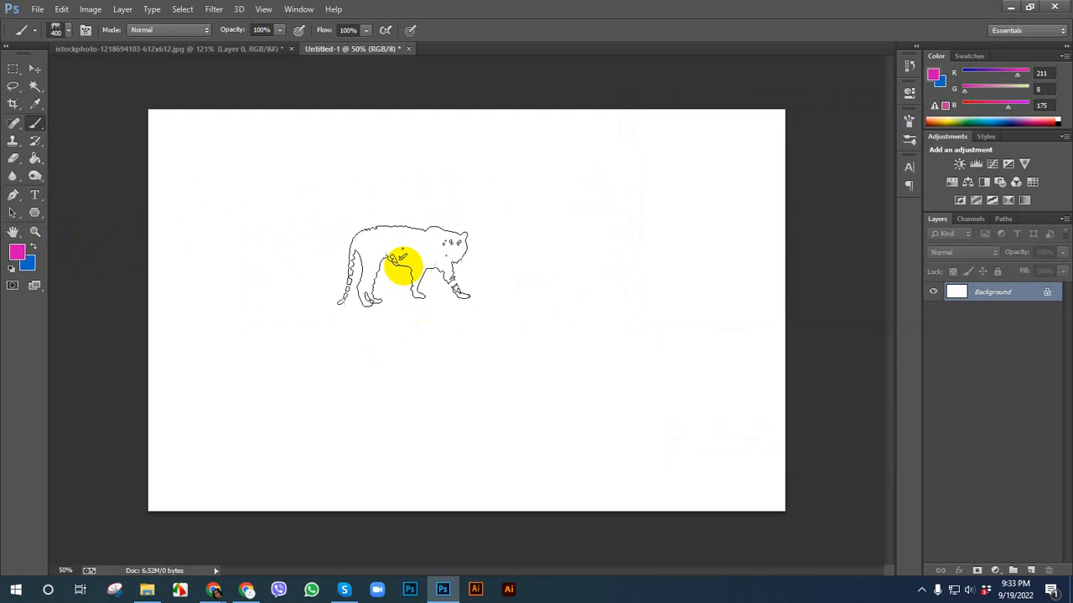
# - Reduce the tiger brush size to 150 and scatter stamps over the canvas, adding a short horizontal stroke and a long curved stroke
pyautogui.press('[')
pyautogui.press('[')
pyautogui.press('[')
pyautogui.press('[')
pyautogui.press('[')
pyautogui.press('[')
pyautogui.press('[')
pyautogui.press('[')
pyautogui.click(385, 264)
pyautogui.click(477, 268)
pyautogui.click(408, 346)
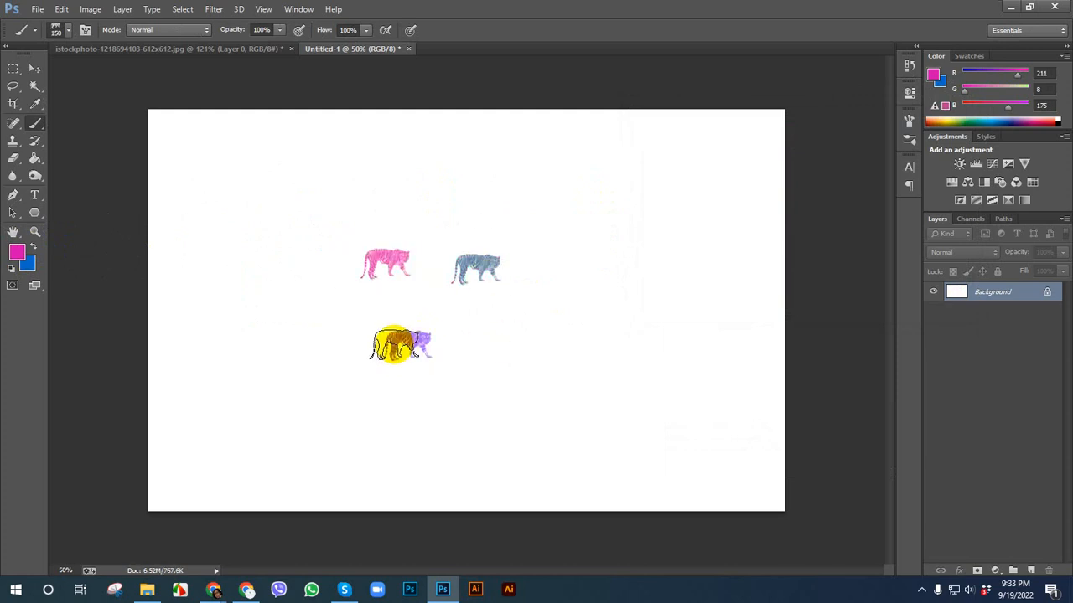
pyautogui.click(274, 234)
pyautogui.moveTo(340, 158); pyautogui.dragTo(419, 159)
pyautogui.click(563, 174)
pyautogui.click(599, 238)
pyautogui.click(560, 319)
pyautogui.click(538, 375)
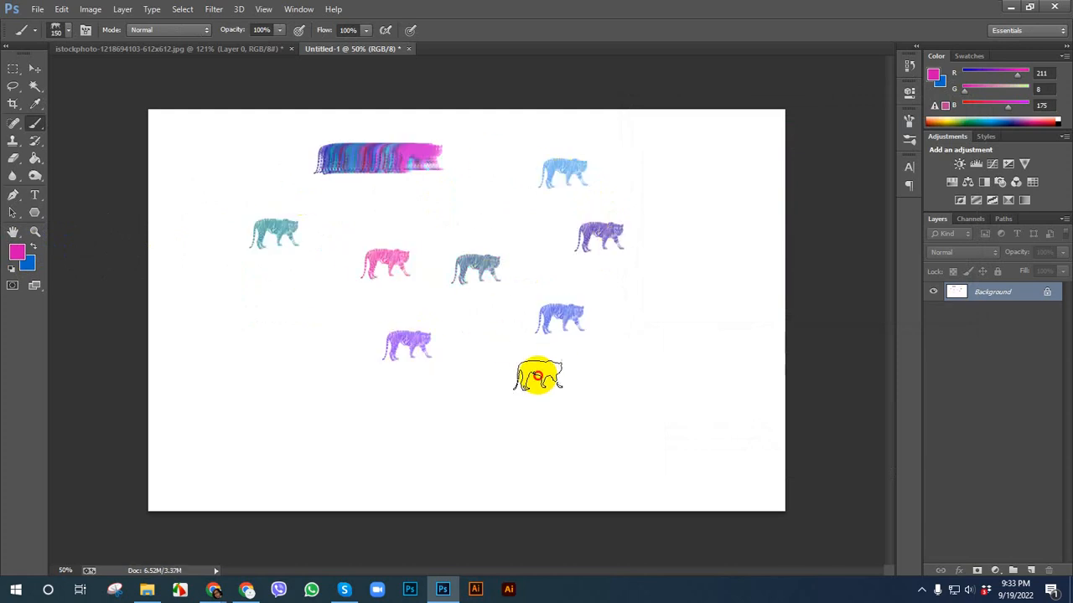
pyautogui.click(465, 404)
pyautogui.click(342, 411)
pyautogui.click(304, 353)
pyautogui.click(252, 312)
pyautogui.click(222, 318)
pyautogui.click(192, 409)
pyautogui.click(225, 429)
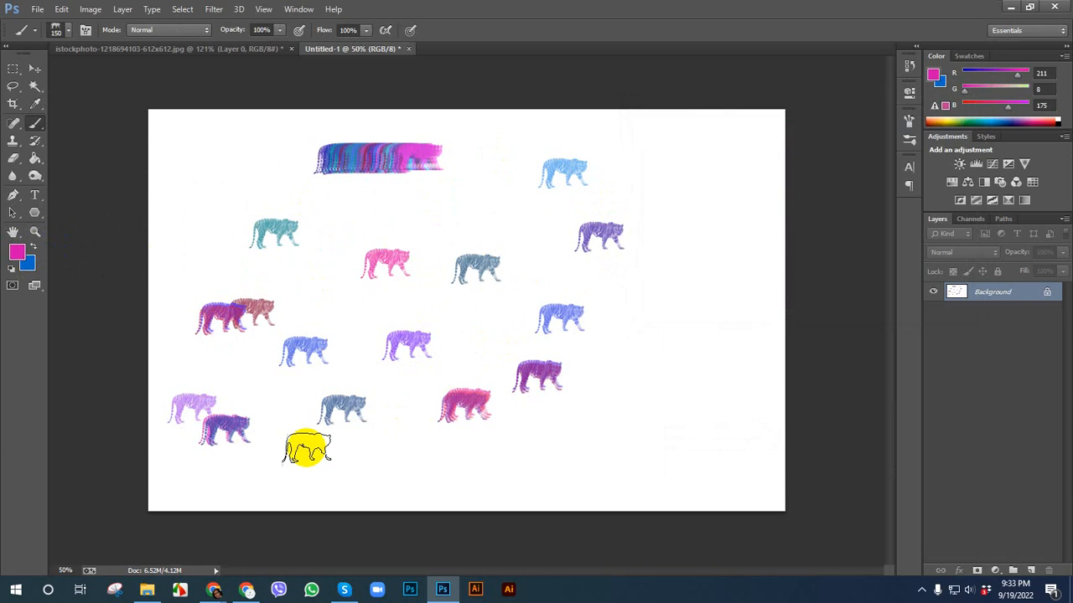
pyautogui.moveTo(394, 452)
pyautogui.mouseDown()
pyautogui.moveTo(560, 455)
pyautogui.moveTo(607, 268)
pyautogui.mouseUp()
pyautogui.click(520, 235)
pyautogui.click(501, 191)
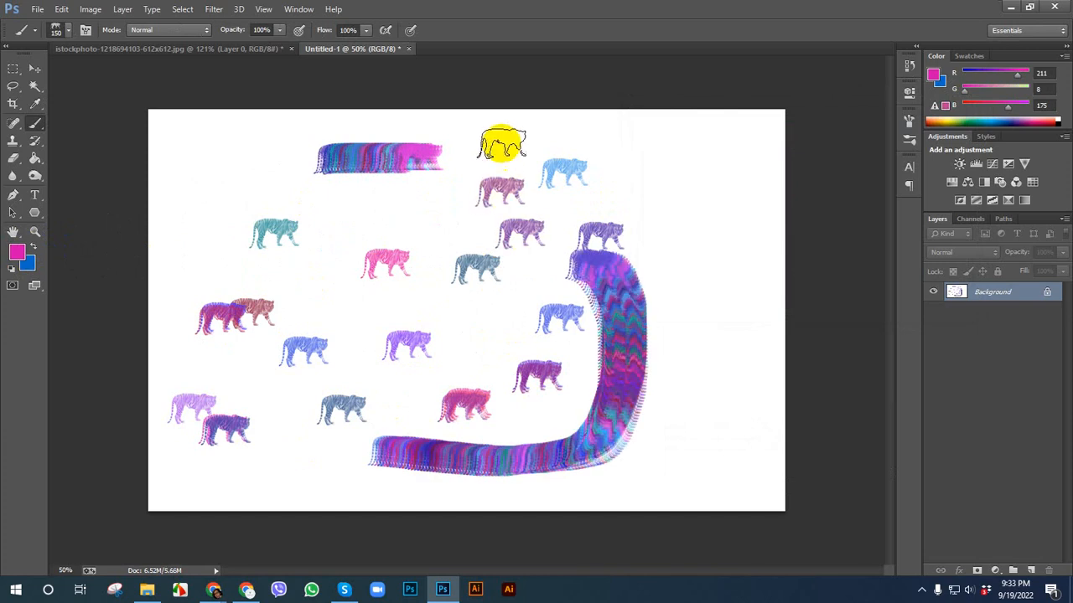
pyautogui.click(502, 141)
pyautogui.click(706, 153)
pyautogui.click(712, 247)
pyautogui.click(728, 333)
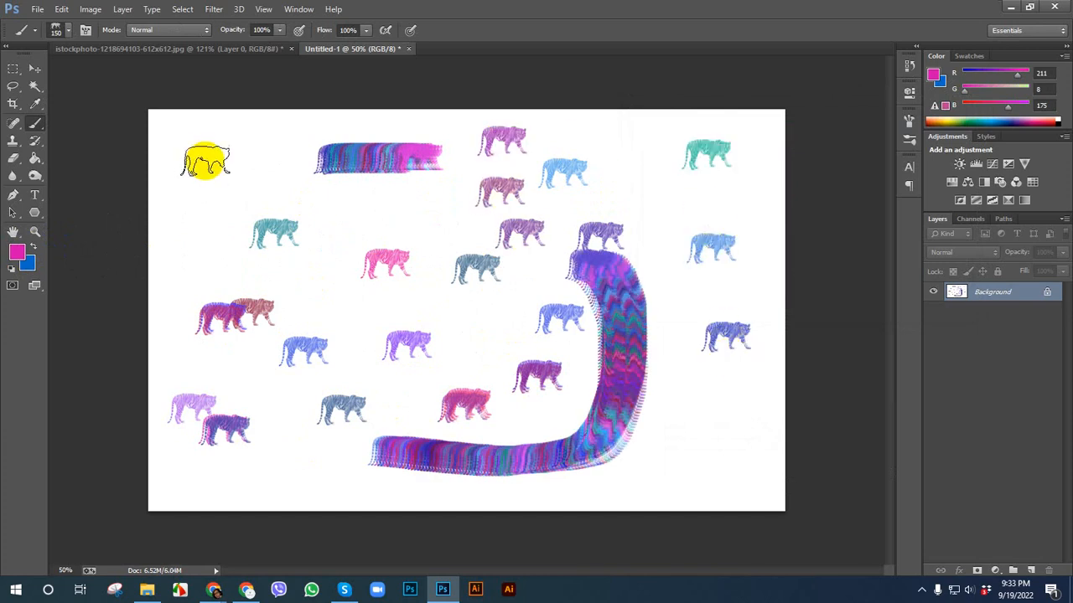
# - Close all open documents without saving their changes
pyautogui.hotkey('ctrl', '+')
pyautogui.click(35, 68)
pyautogui.rightClick(107, 49)
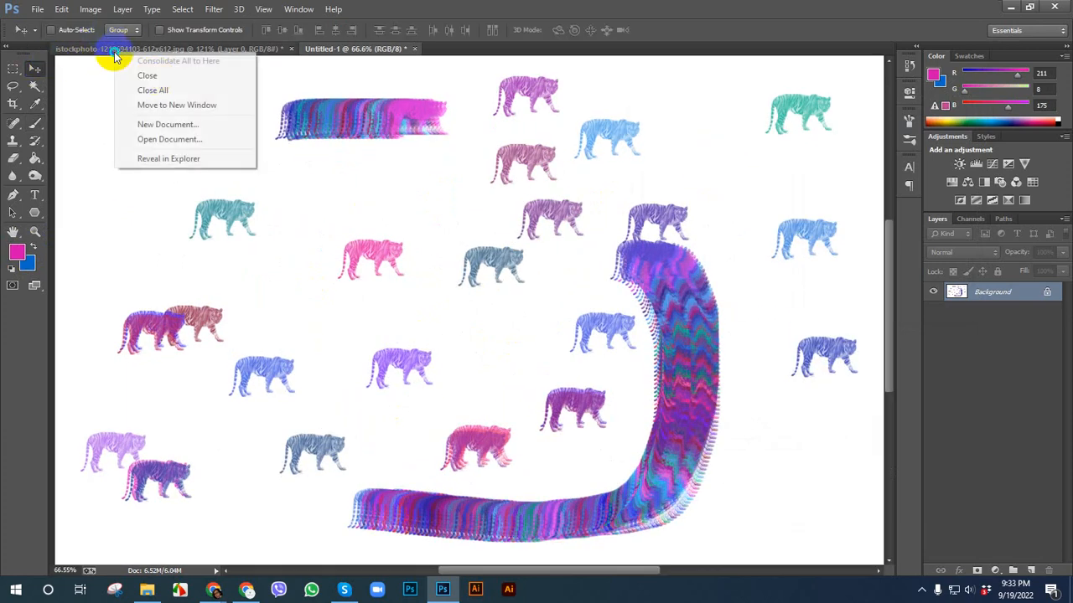
pyautogui.click(134, 91)
pyautogui.click(522, 226)
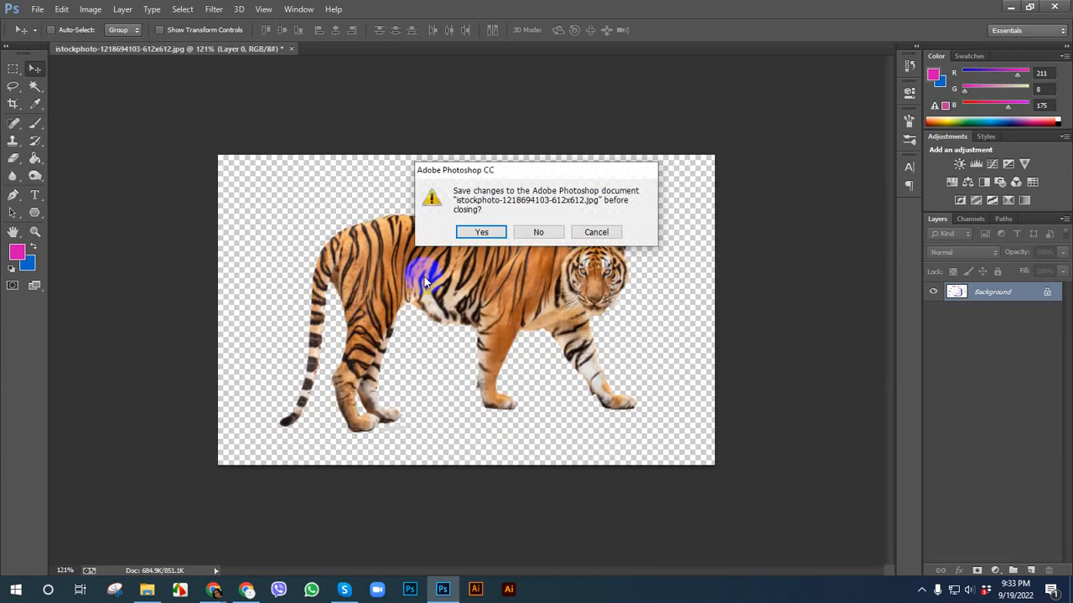
pyautogui.click(533, 232)
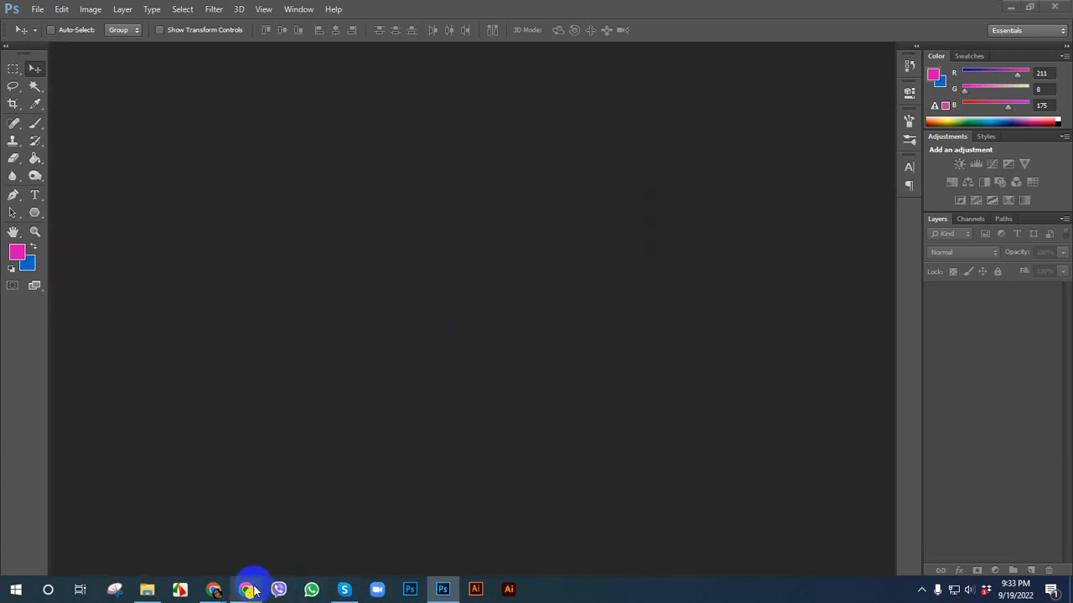
# - Switch to Chrome and run a Google image search for "tree" in a new tab
pyautogui.click(246, 590)
pyautogui.click(907, 12)
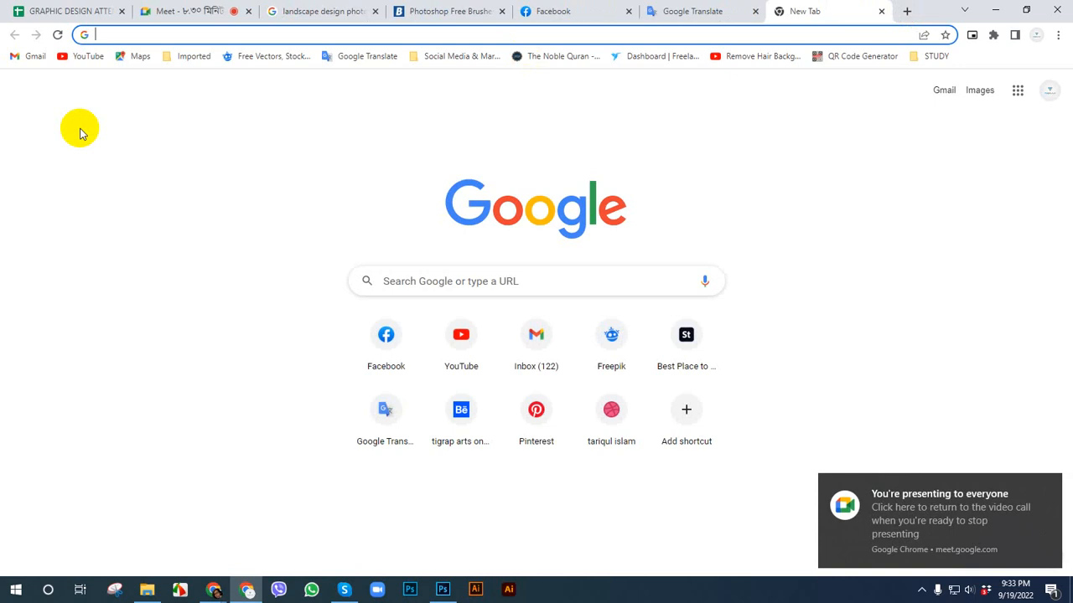
pyautogui.write('tree')
pyautogui.press('Return')
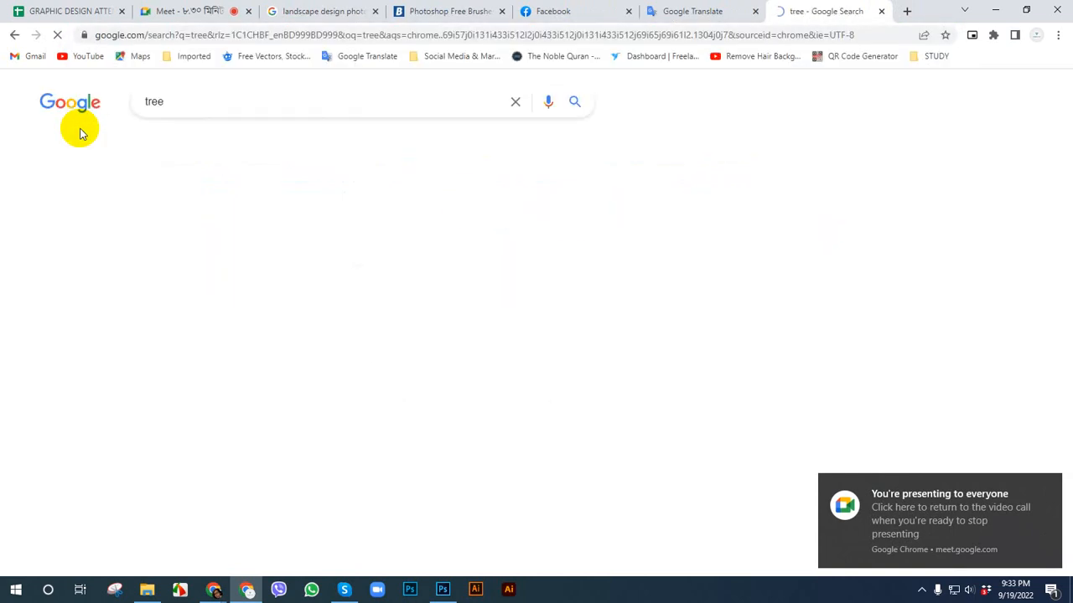
pyautogui.click(210, 144)
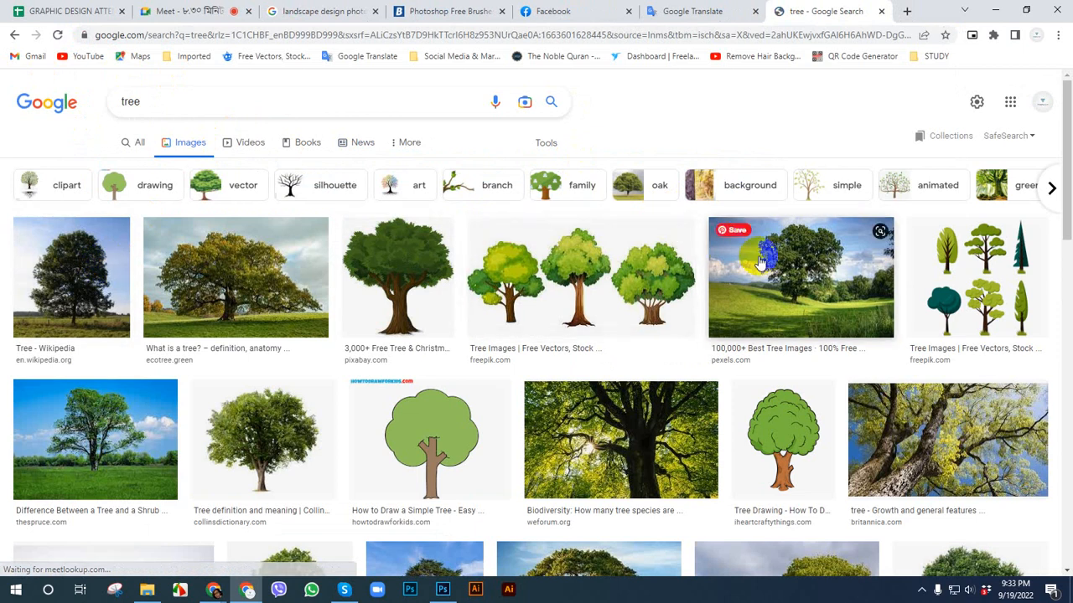
# - Copy the Collins Dictionary image of a leafy green tree on a plain white background
pyautogui.scroll(-2, 419, 235)
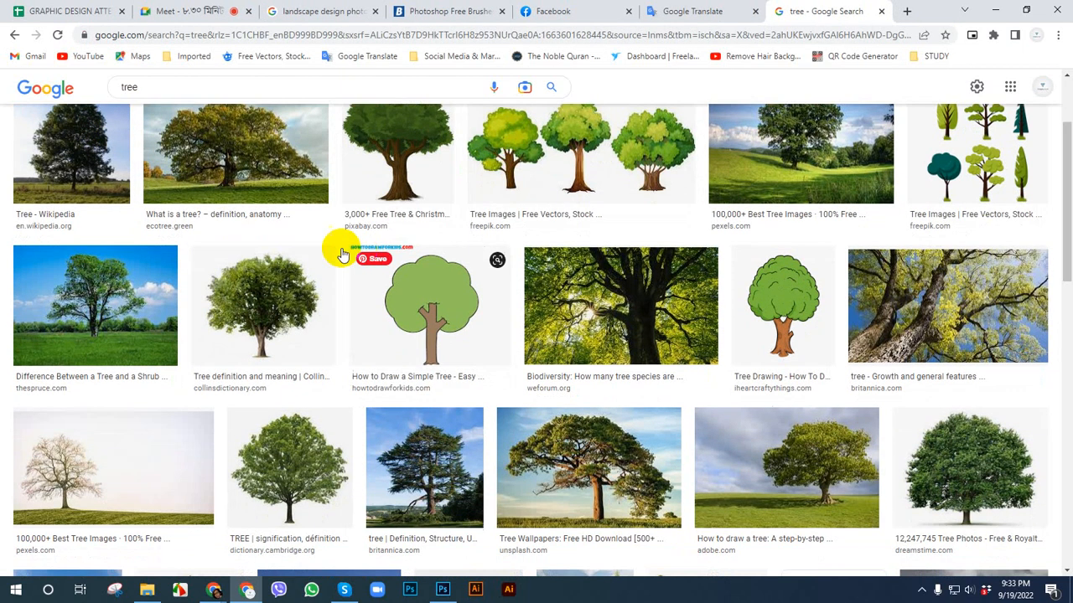
pyautogui.click(241, 303)
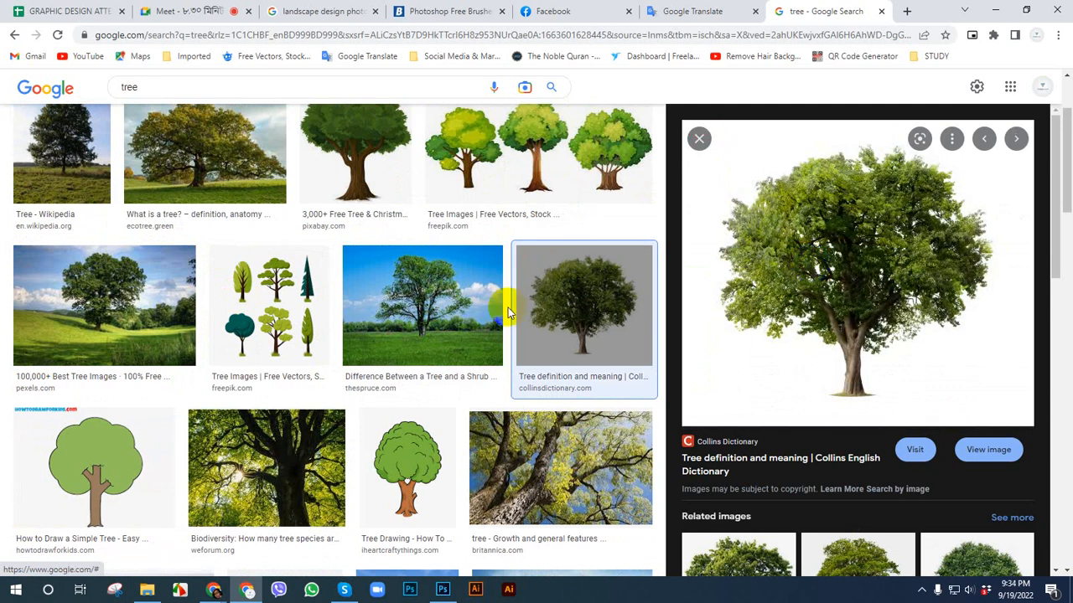
pyautogui.scroll(-5, 508, 308)
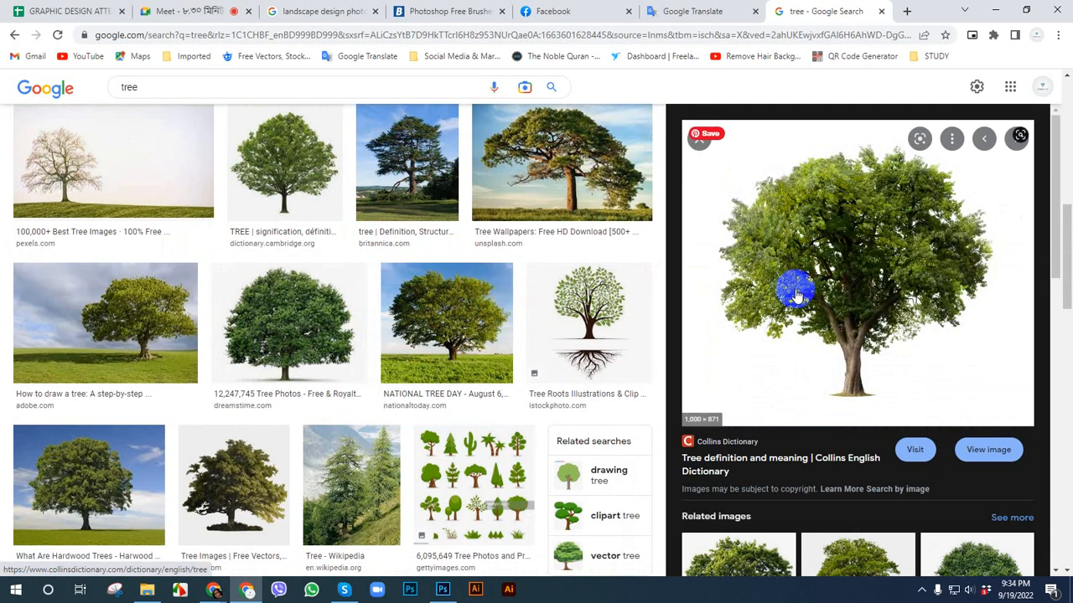
pyautogui.scroll(-3, 598, 287)
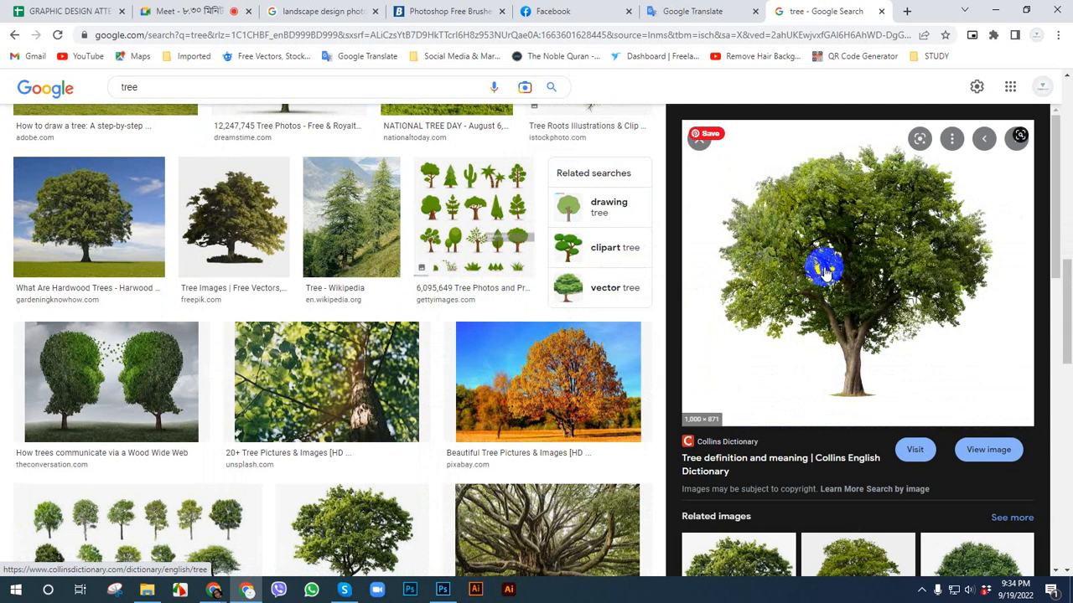
pyautogui.rightClick(825, 257)
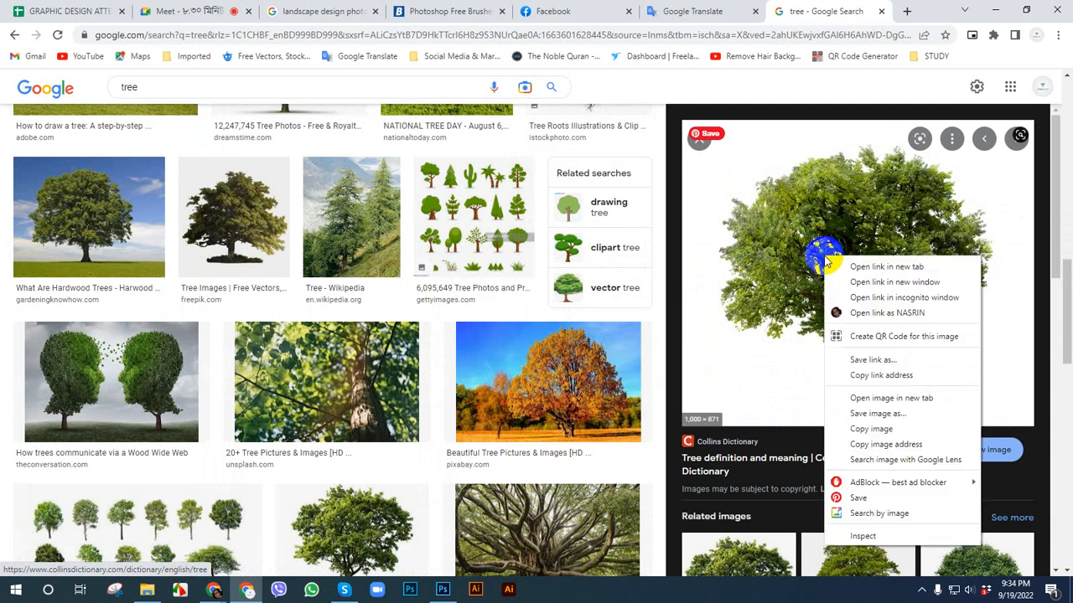
pyautogui.click(874, 428)
# - Switch to Photoshop, create a new document and paste the copied tree image into it
pyautogui.click(444, 590)
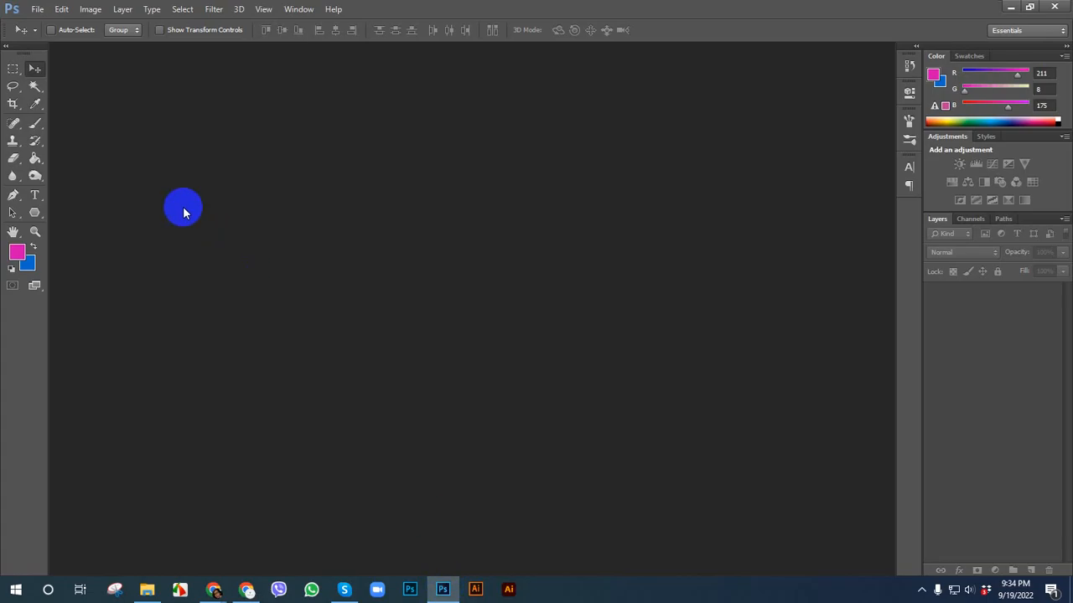
pyautogui.click(37, 9)
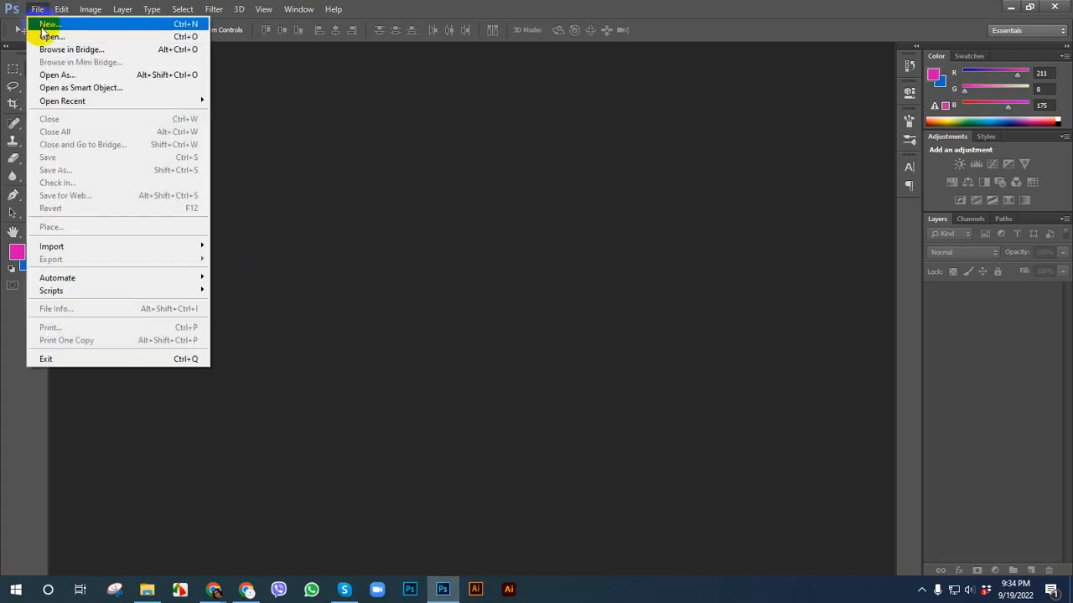
pyautogui.click(47, 25)
pyautogui.click(556, 174)
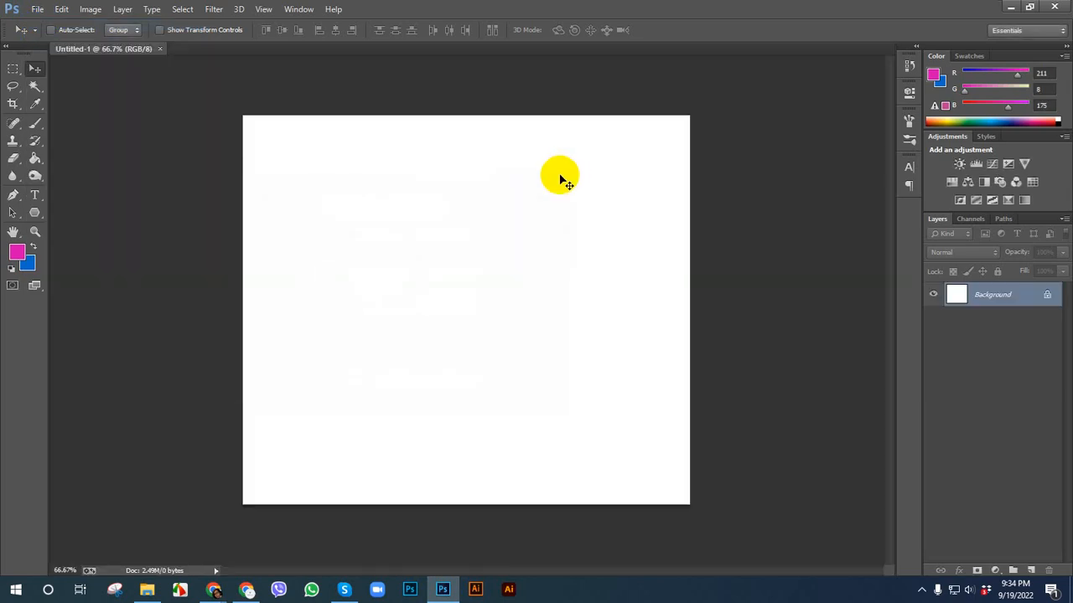
pyautogui.hotkey('ctrl', 'v')
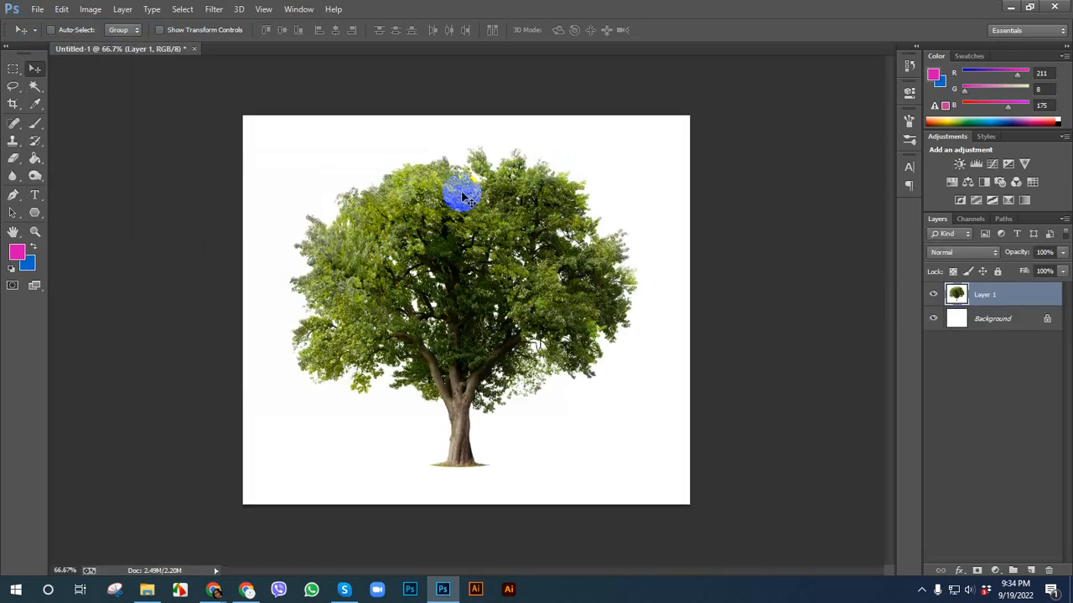
# - Delete the Background layer beneath the pasted tree
pyautogui.click(980, 322)
pyautogui.press('Delete')
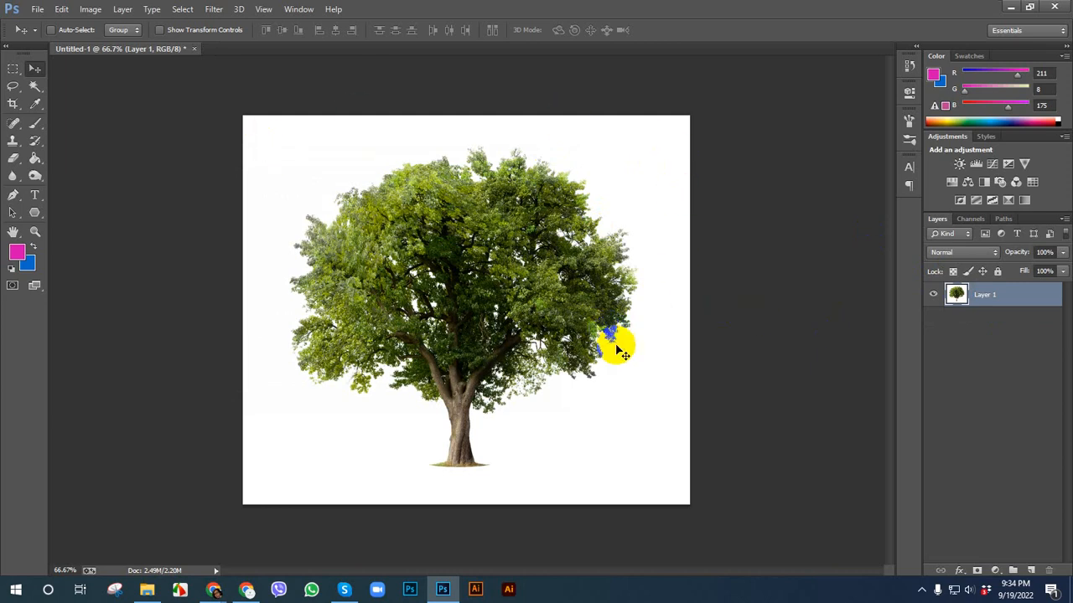
pyautogui.scroll(2, 619, 352)
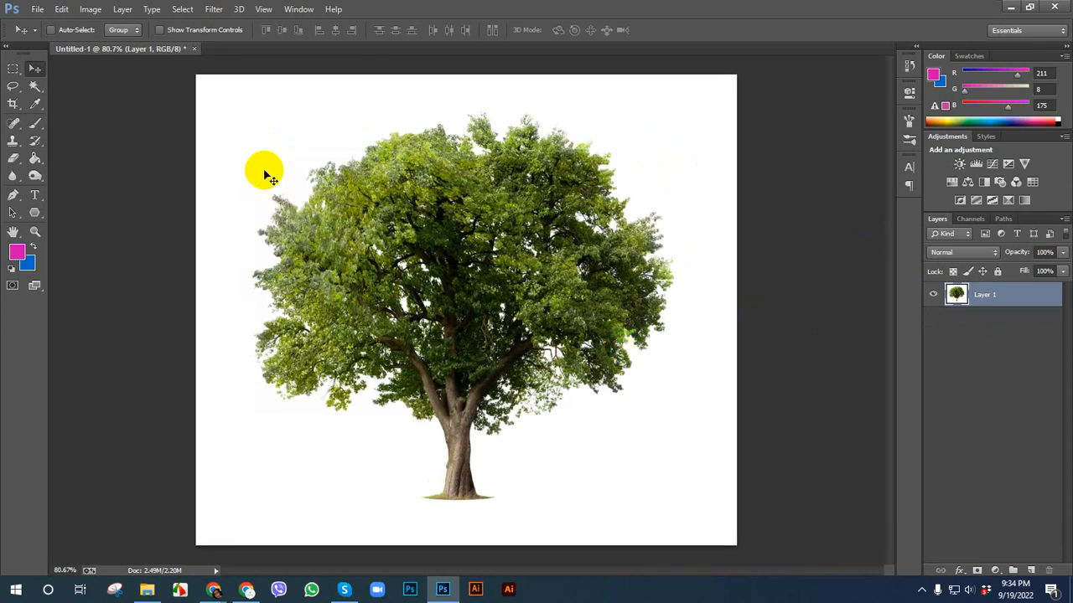
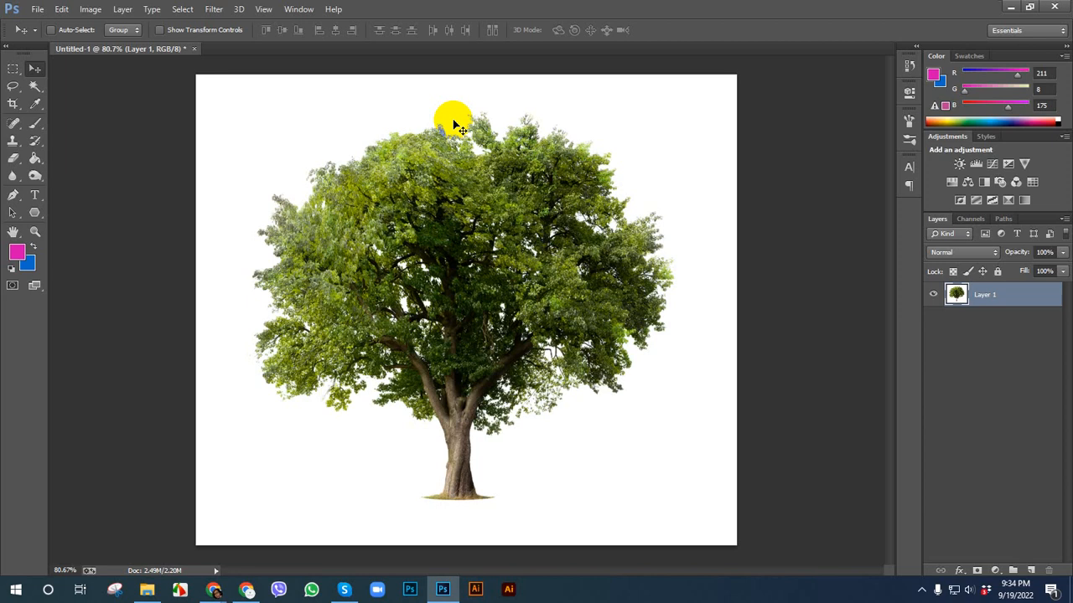
# - Select the white area around the tree with the Magic Wand at tolerance 32, delete it and deselect
pyautogui.hotkey('ctrl', '-')
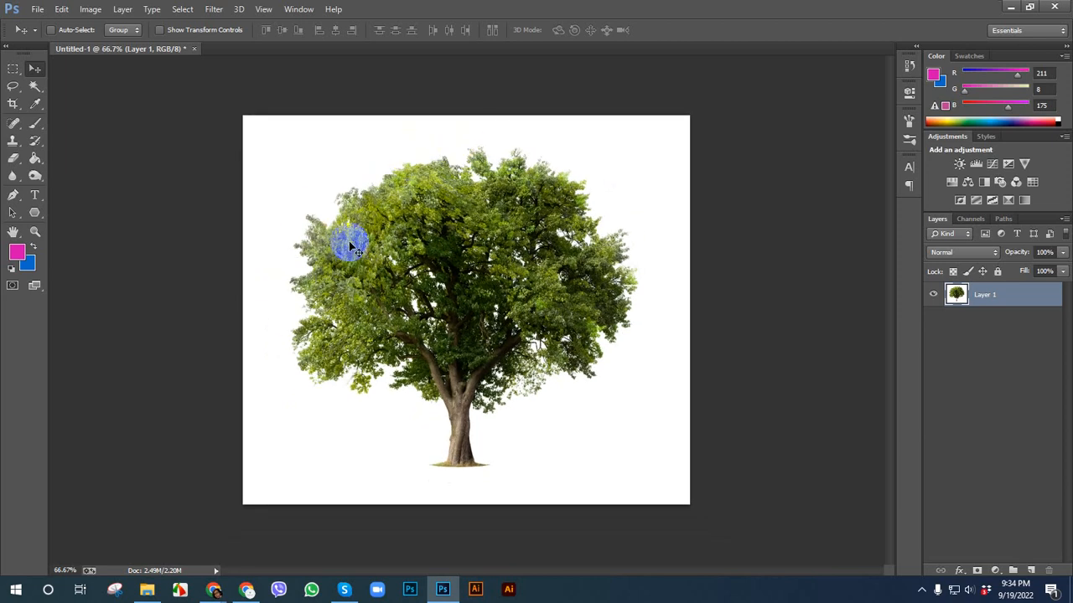
pyautogui.scroll(1, 351, 245)
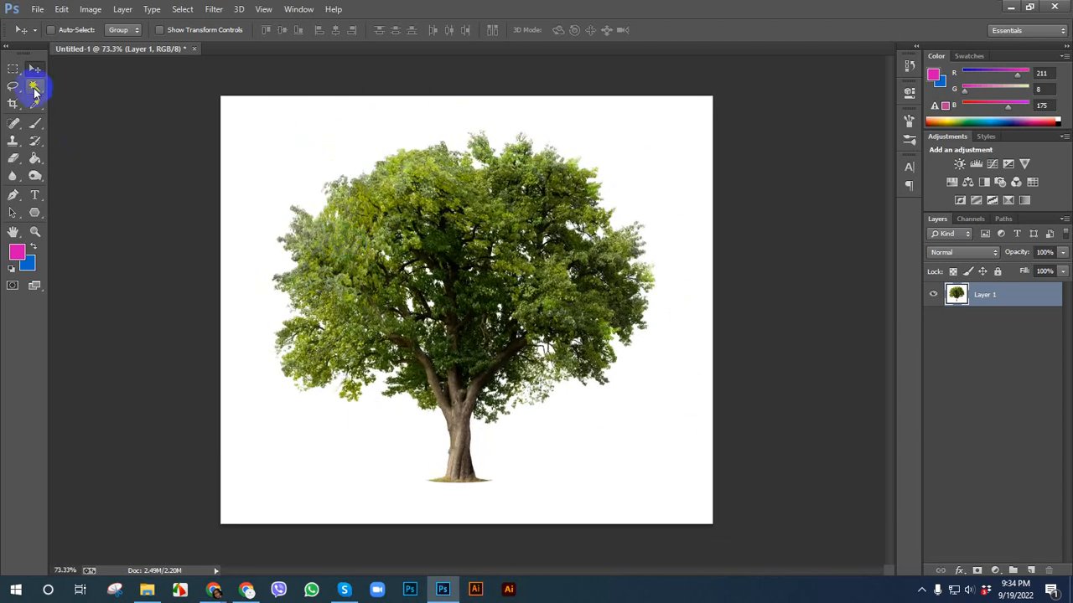
pyautogui.moveTo(35, 91); pyautogui.dragTo(95, 98)
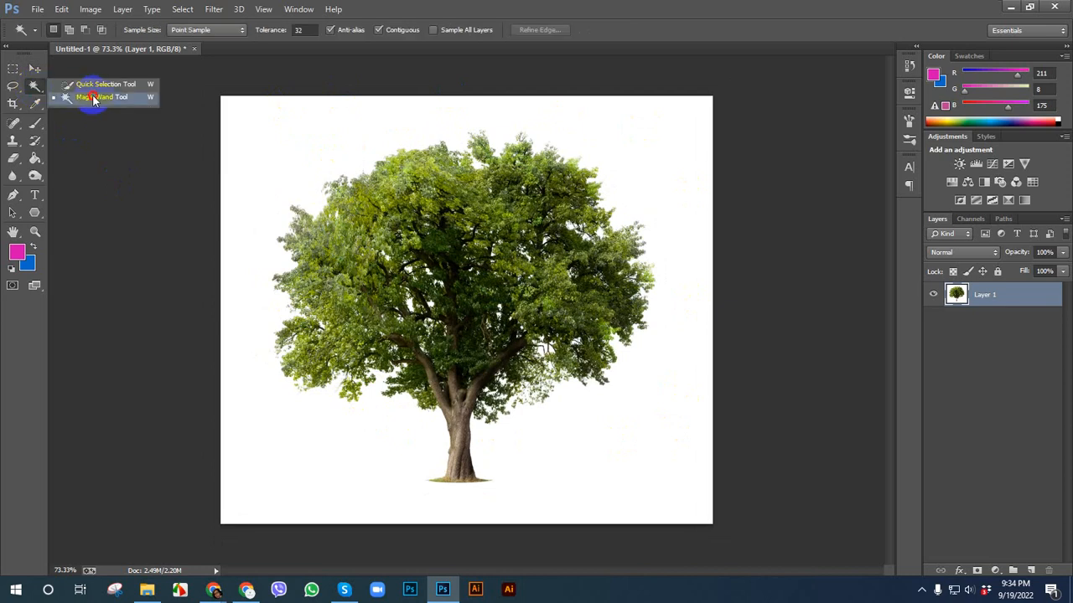
pyautogui.moveTo(95, 98); pyautogui.dragTo(95, 98)
pyautogui.click(292, 136)
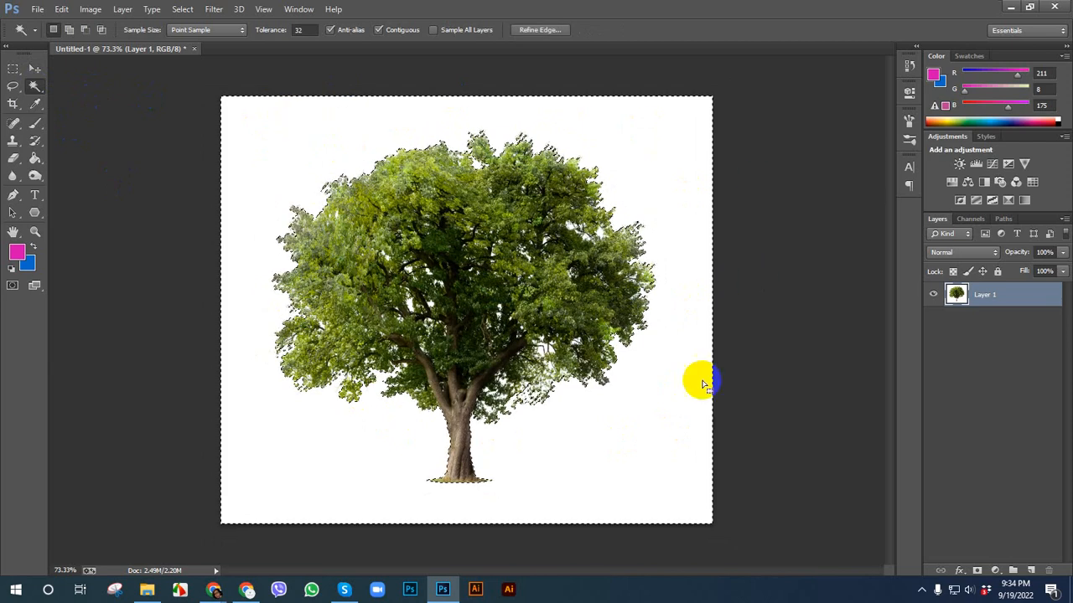
pyautogui.press('Delete')
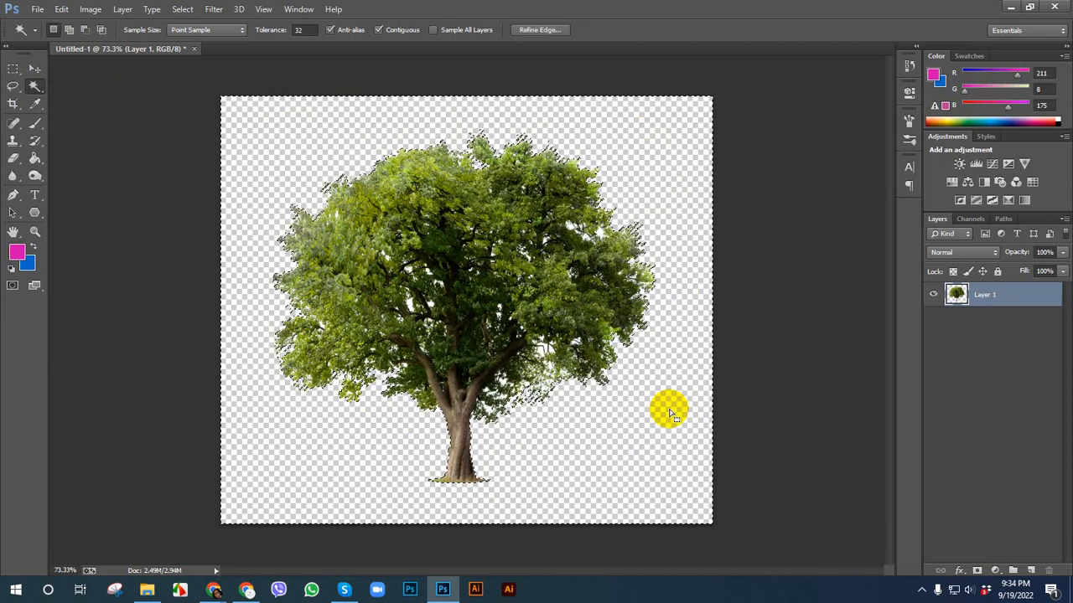
pyautogui.scroll(5, 624, 243)
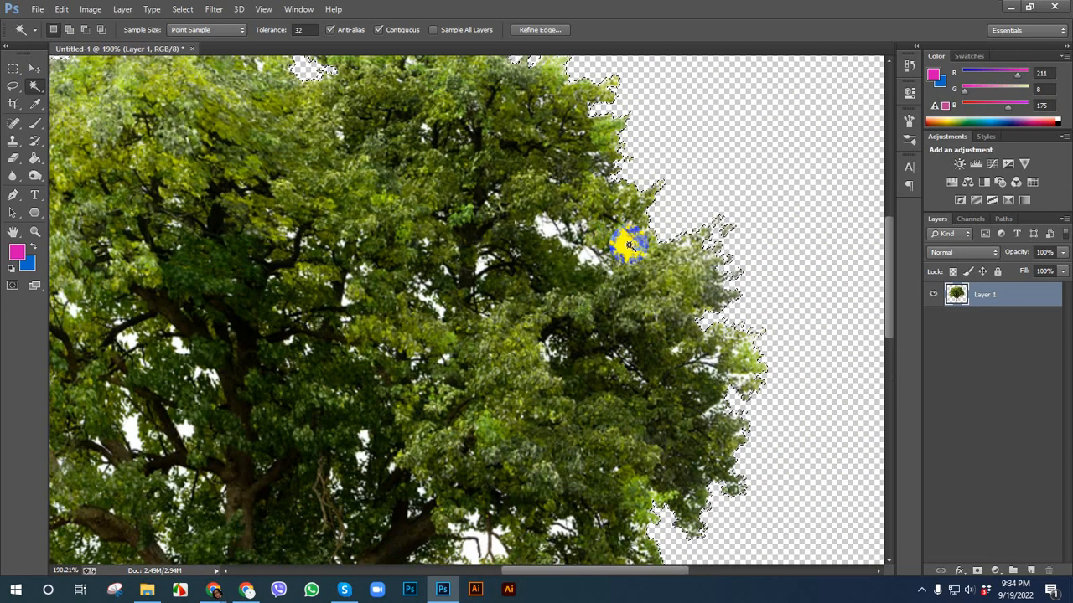
pyautogui.hotkey('ctrl', 'd')
pyautogui.scroll(-2, 629, 247)
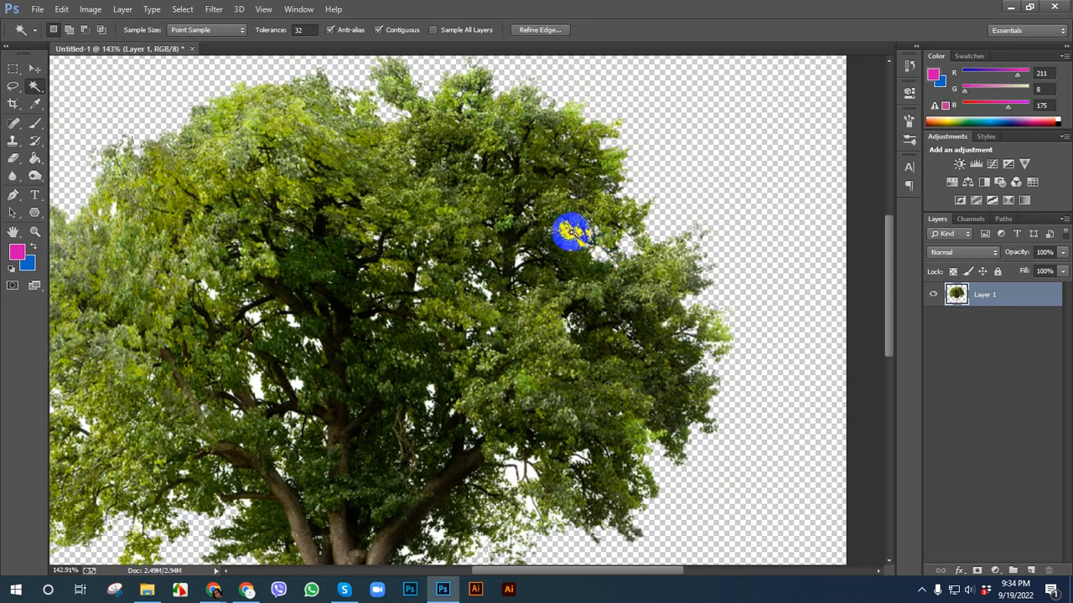
pyautogui.scroll(-3, 572, 235)
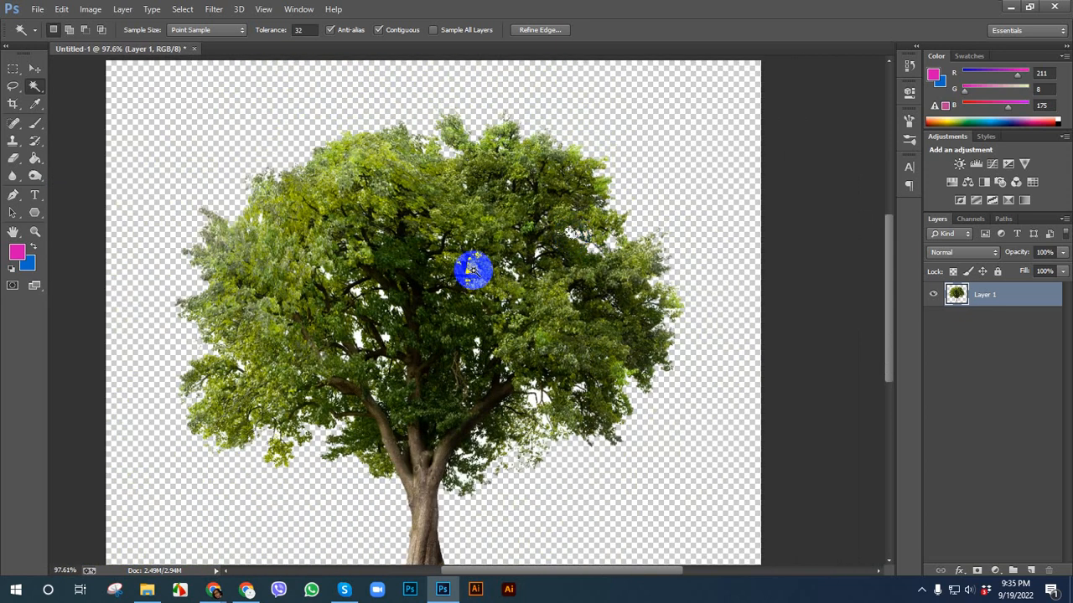
# - Try moving the isolated tree across its transparent canvas, and undo the move
pyautogui.scroll(2, 472, 270)
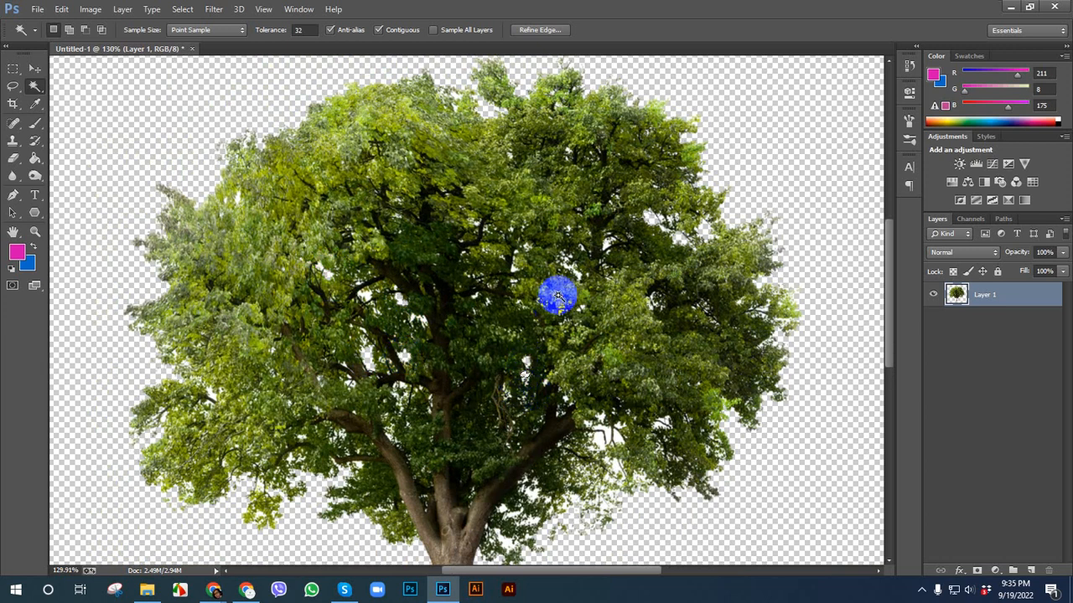
pyautogui.scroll(1, 565, 265)
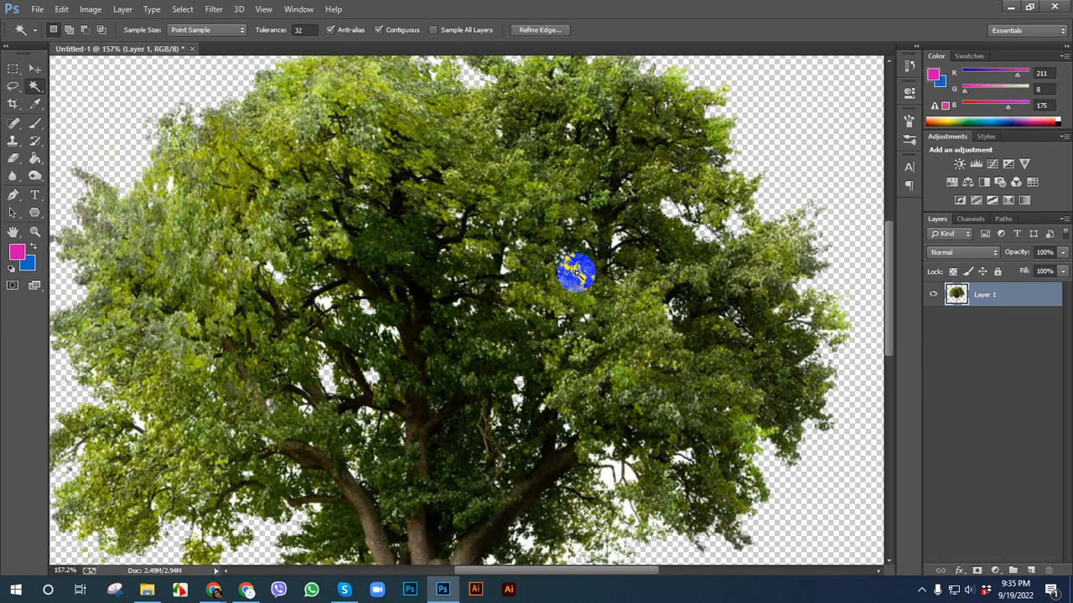
pyautogui.scroll(-4, 576, 273)
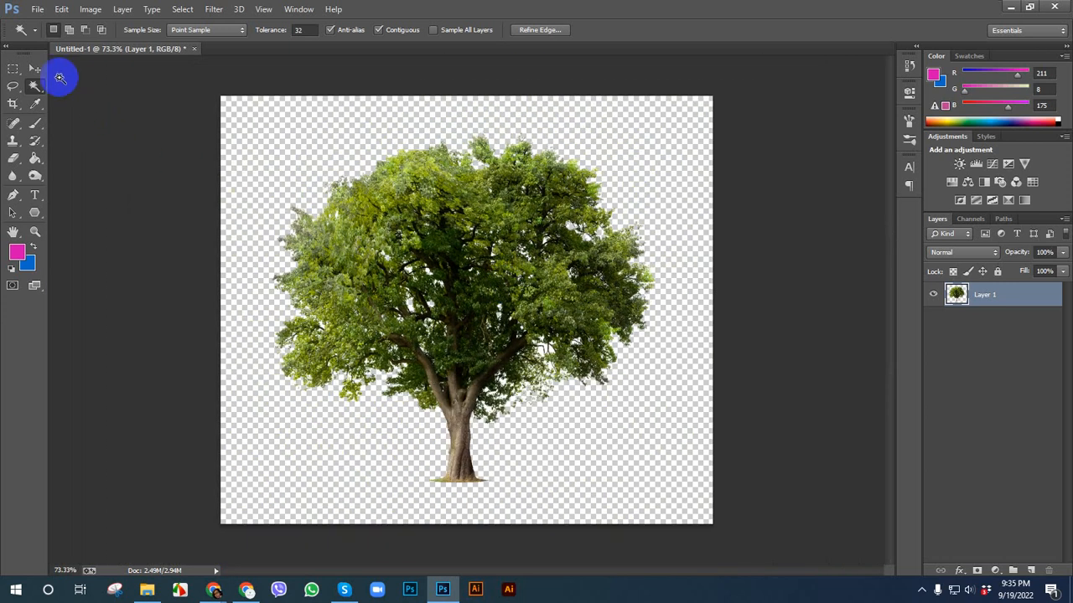
pyautogui.click(37, 72)
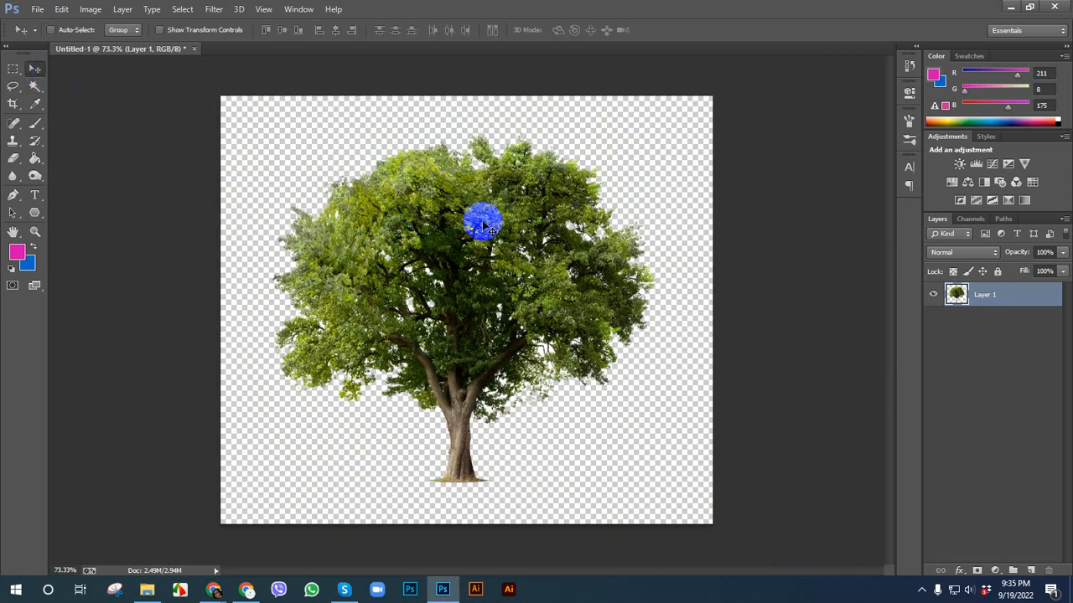
pyautogui.moveTo(433, 207); pyautogui.dragTo(538, 295)
pyautogui.hotkey('ctrl', 'z')
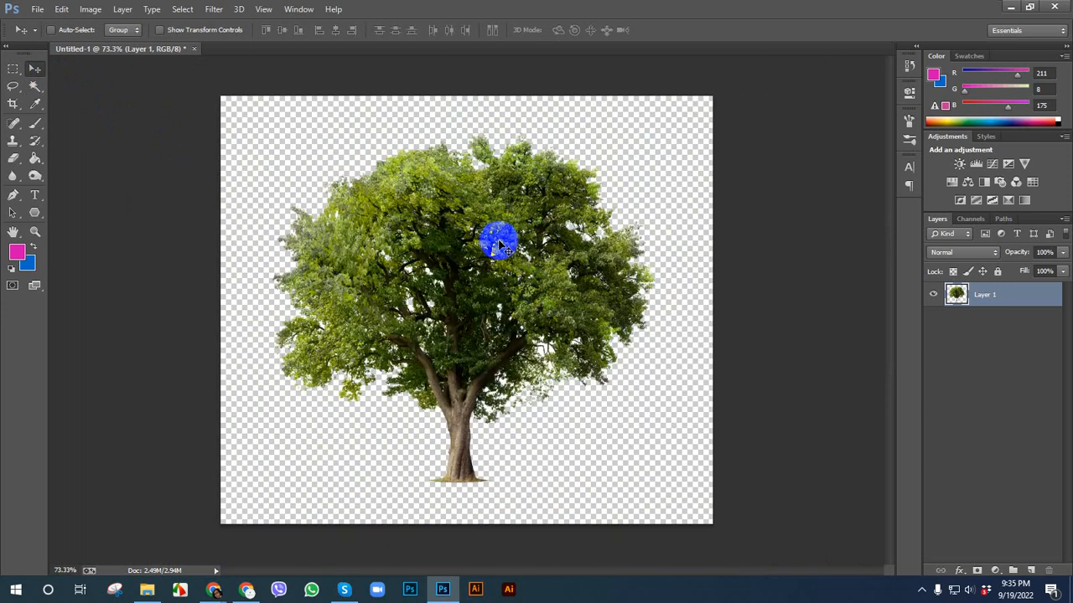
# - Define a new brush preset from the isolated tree image
pyautogui.click(61, 9)
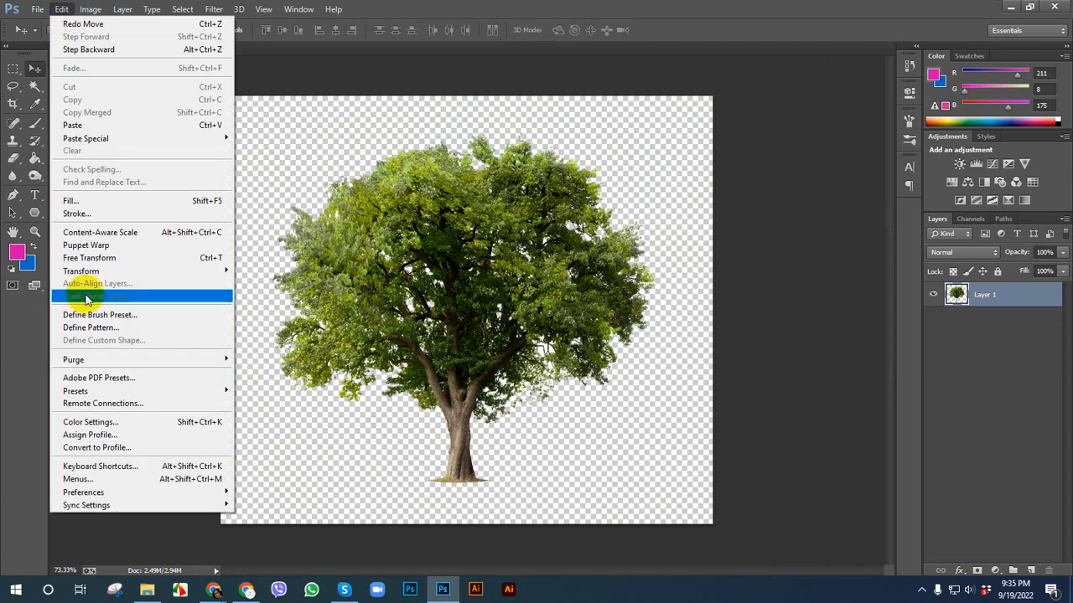
pyautogui.click(150, 316)
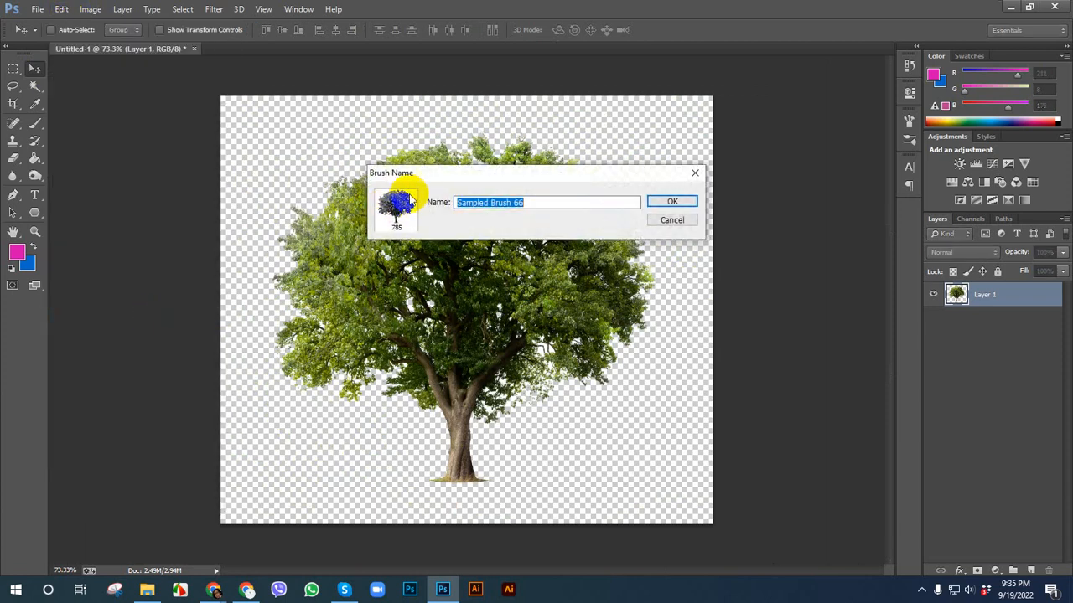
pyautogui.moveTo(558, 203); pyautogui.dragTo(455, 209)
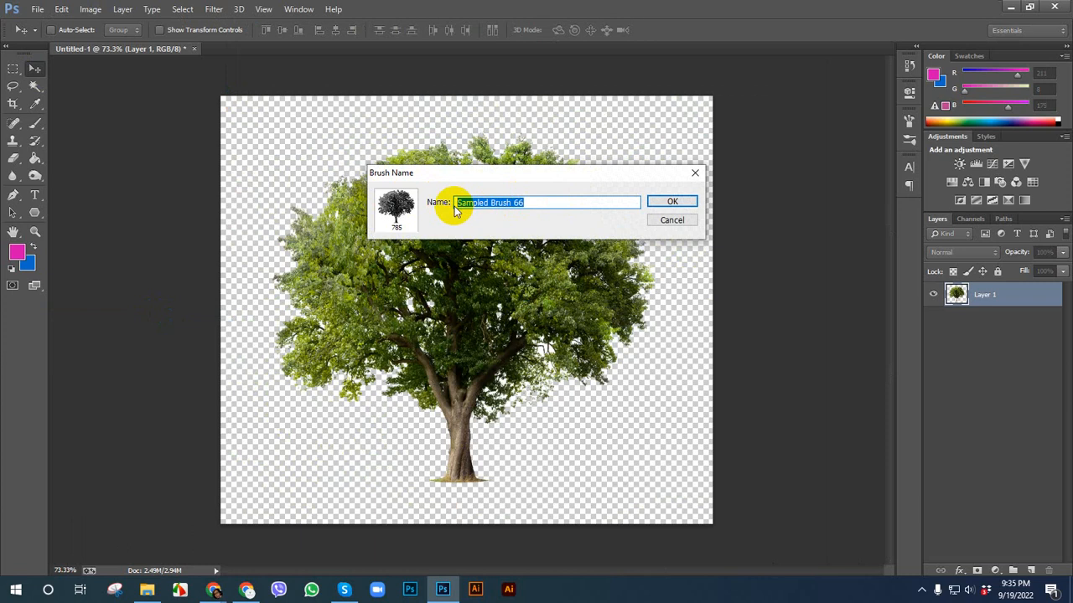
pyautogui.press('Return')
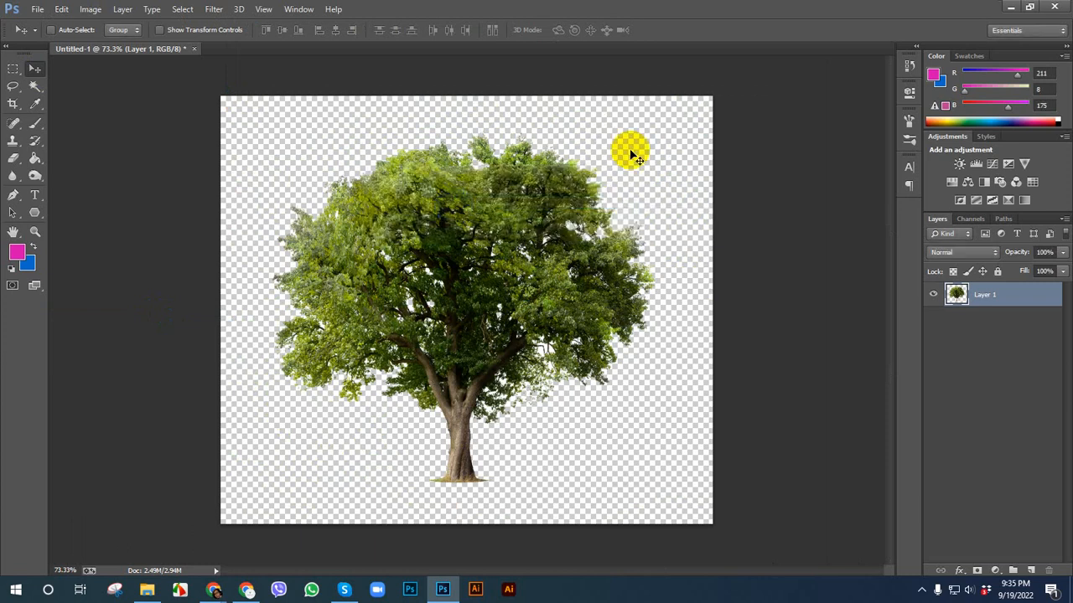
# - Create a new 1000 x 871 px document at 72 pixels/inch with a white background, and activate the Brush Tool
pyautogui.click(36, 10)
pyautogui.click(42, 23)
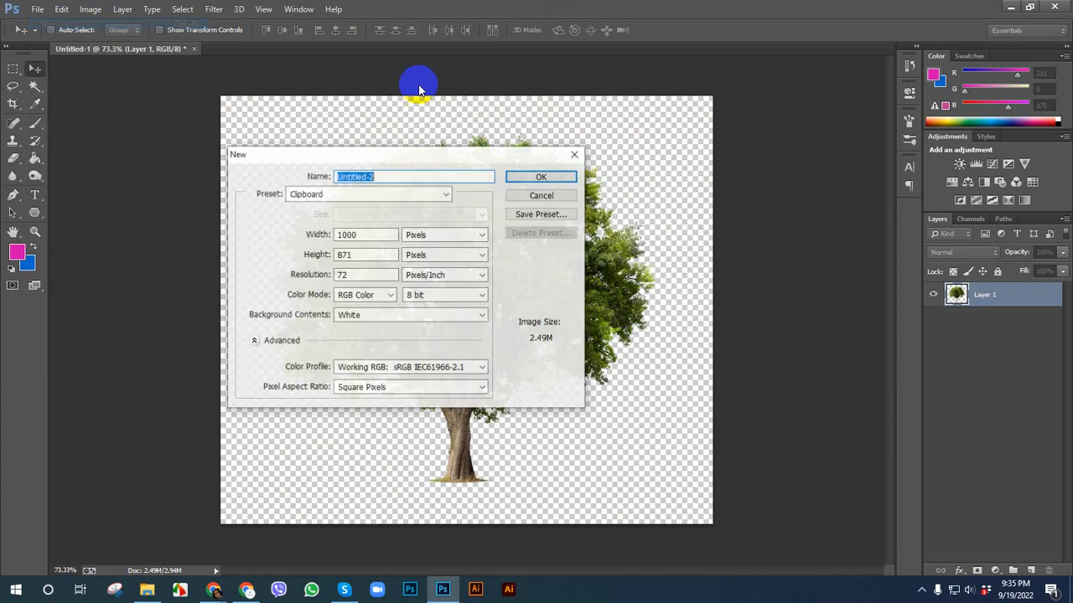
pyautogui.click(524, 179)
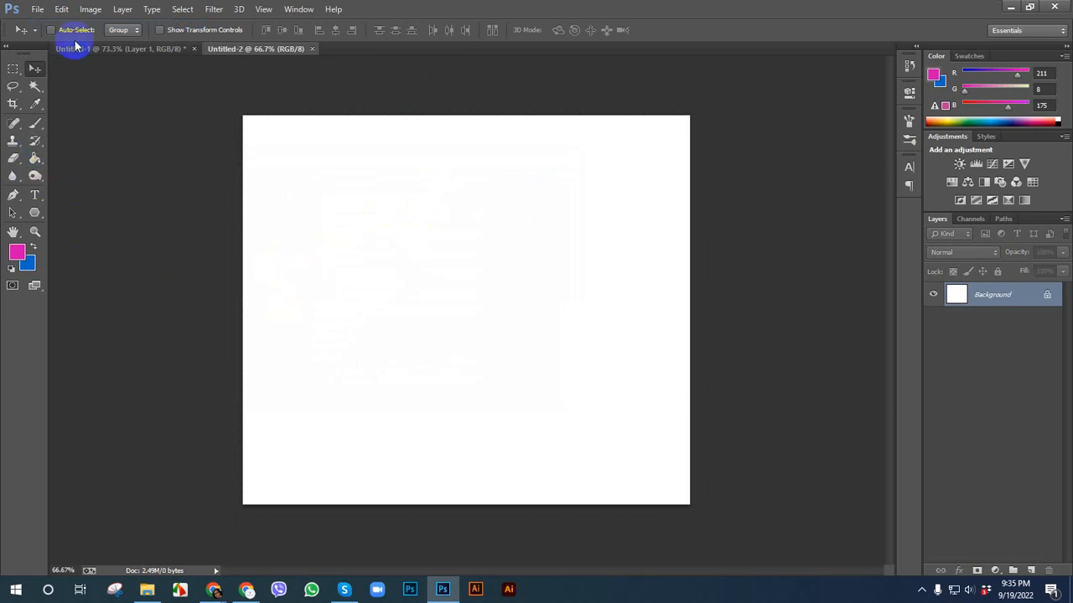
pyautogui.click(35, 125)
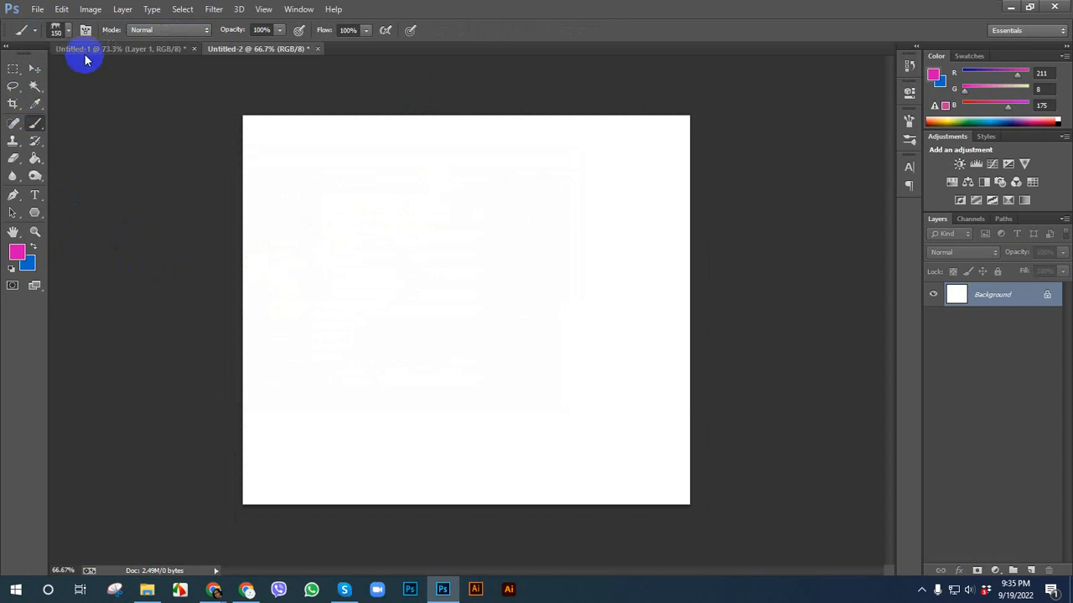
# - Return to the tree document and examine the isolated tree at different magnifications
pyautogui.click(84, 50)
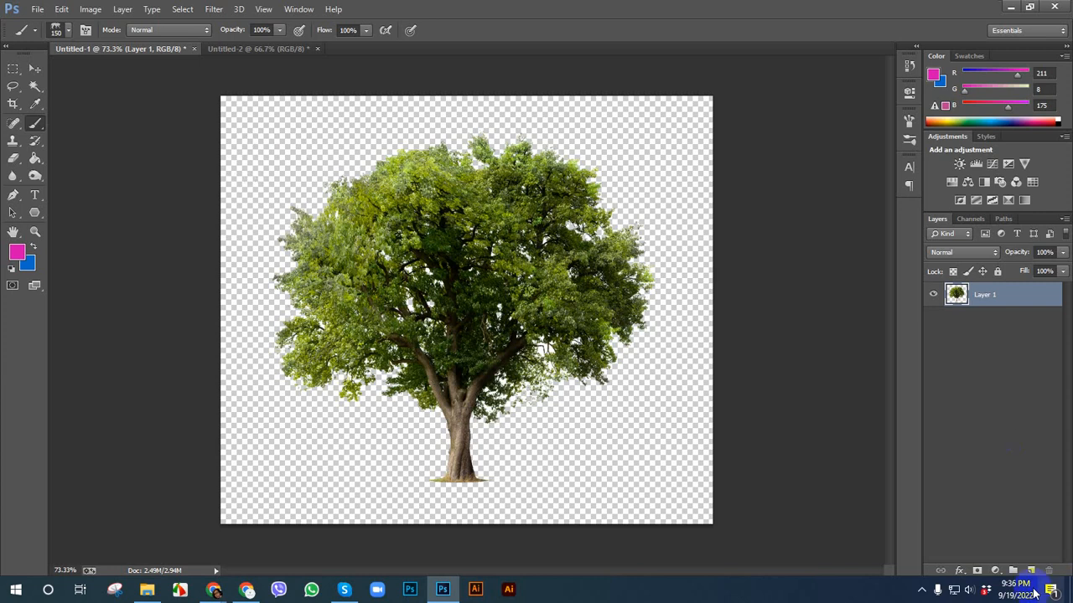
pyautogui.press('v')
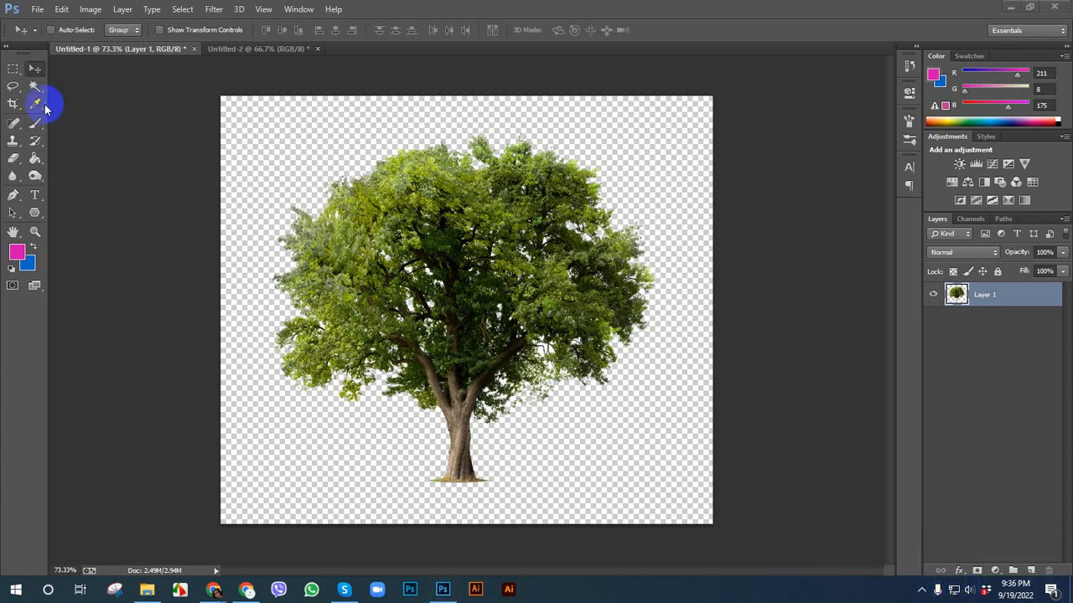
pyautogui.click(394, 407)
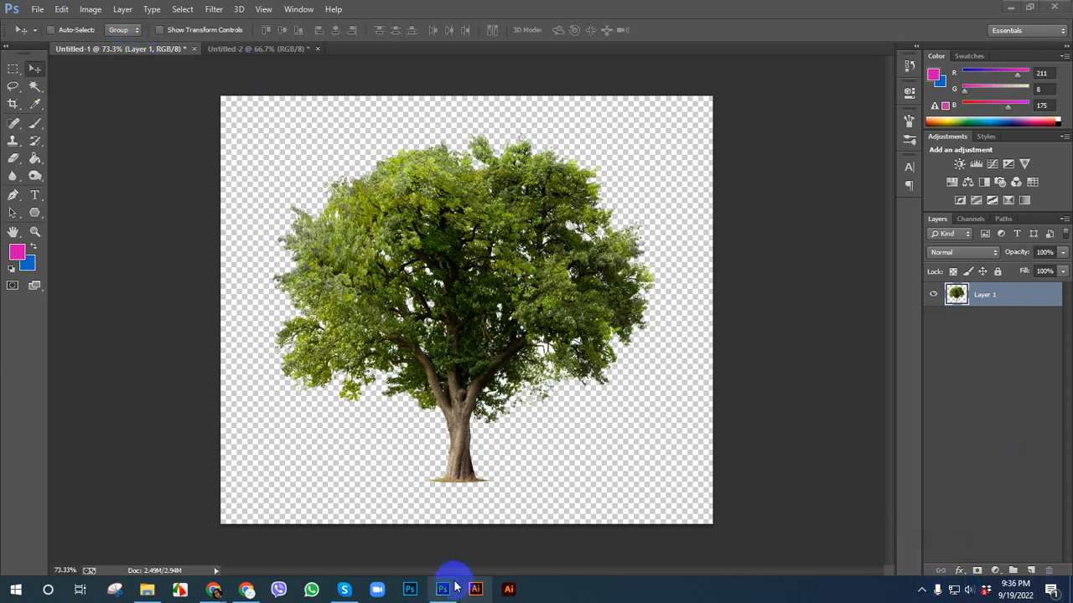
pyautogui.click(460, 282)
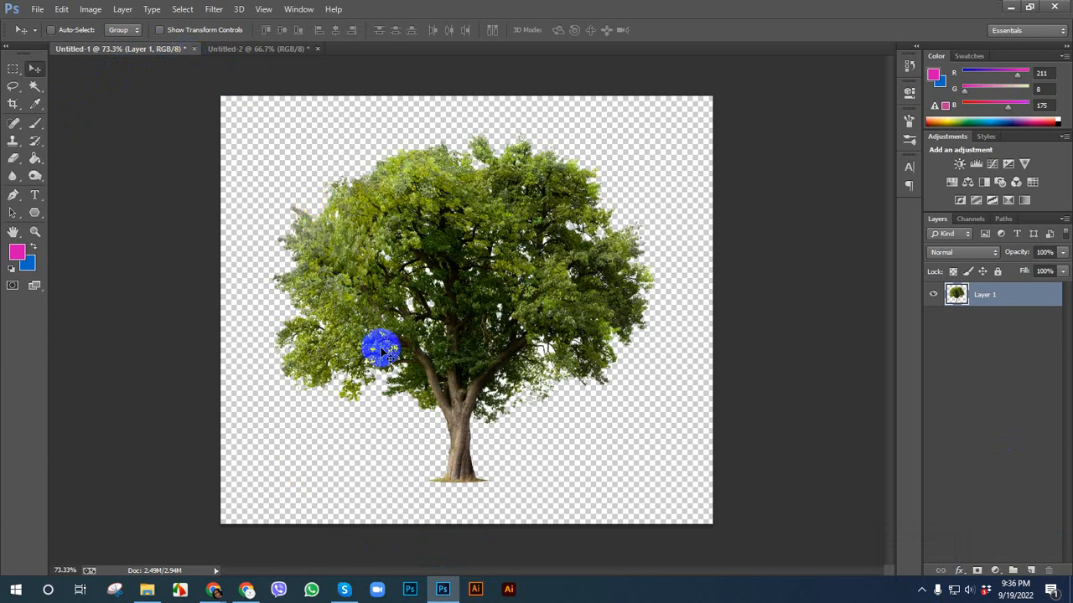
pyautogui.scroll(2, 380, 350)
pyautogui.scroll(-3, 381, 351)
pyautogui.scroll(3, 411, 243)
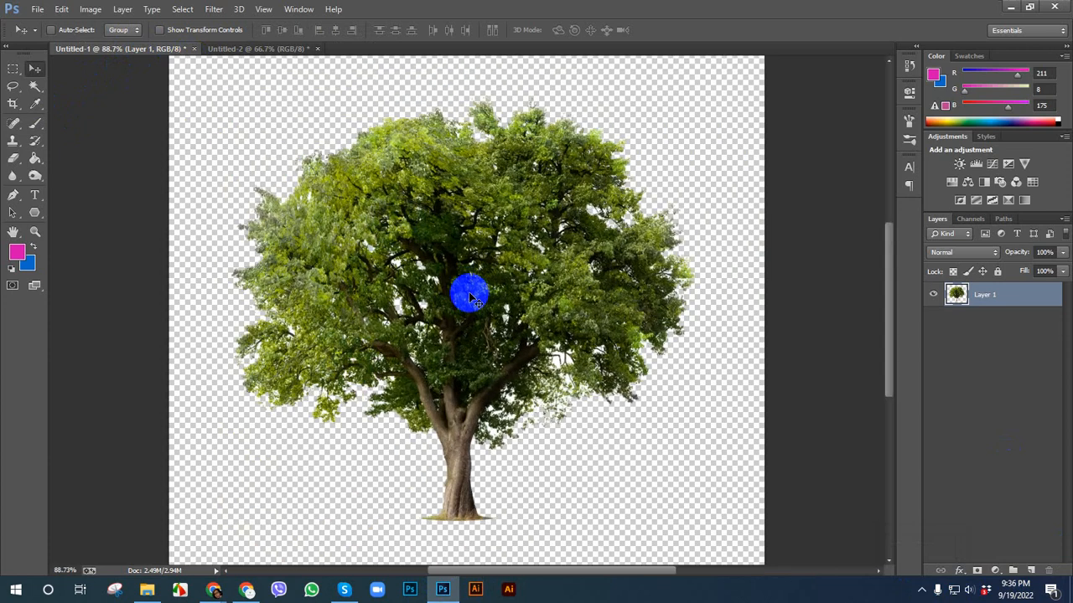
pyautogui.scroll(-2, 408, 249)
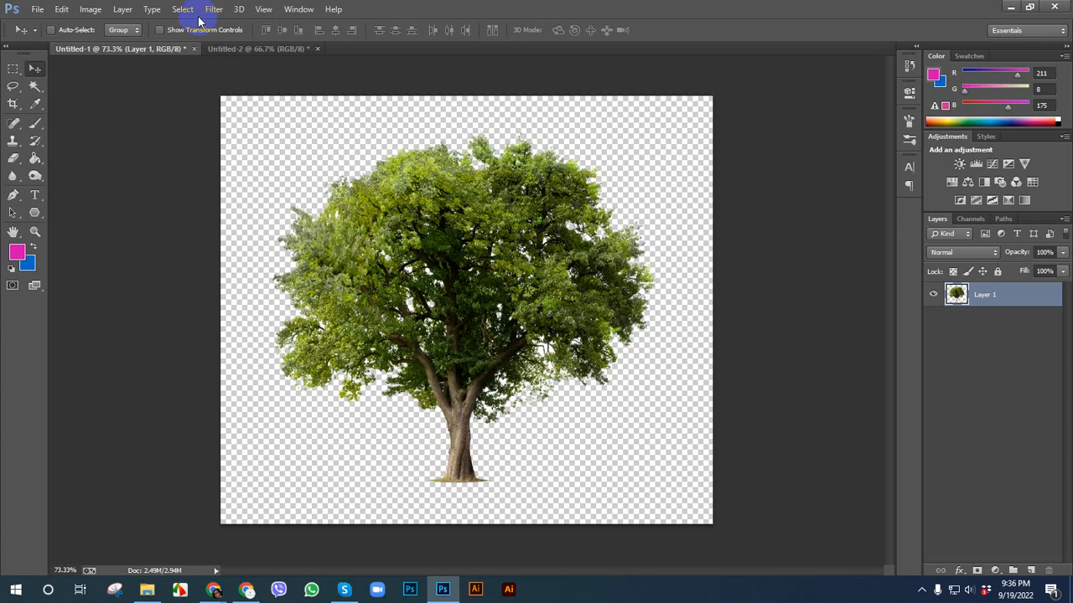
# - Review the tree's preview in the brush-definition dialog without saving another preset
pyautogui.click(64, 9)
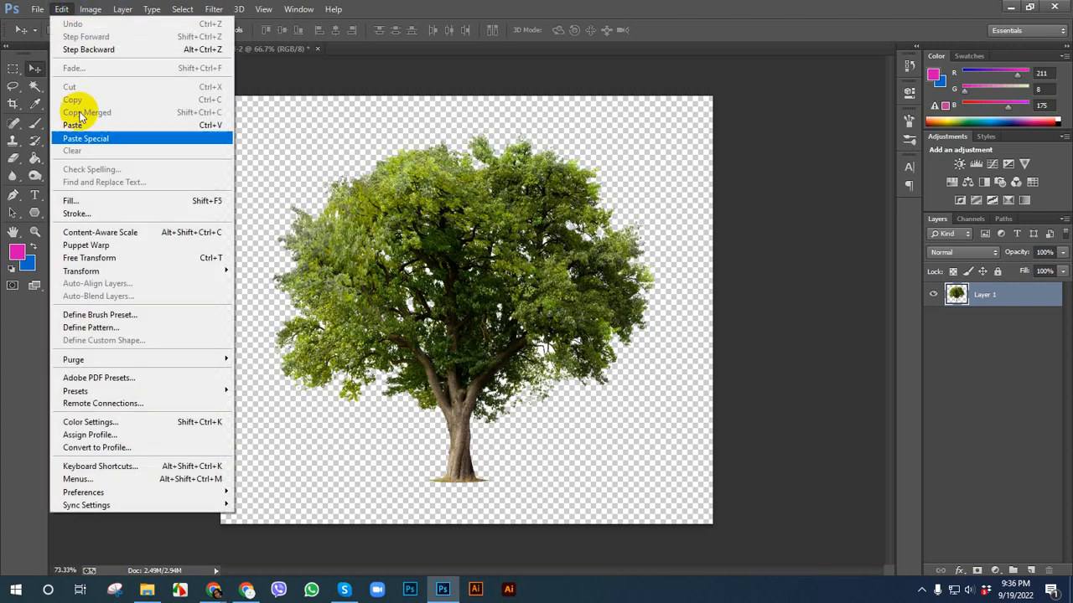
pyautogui.click(125, 316)
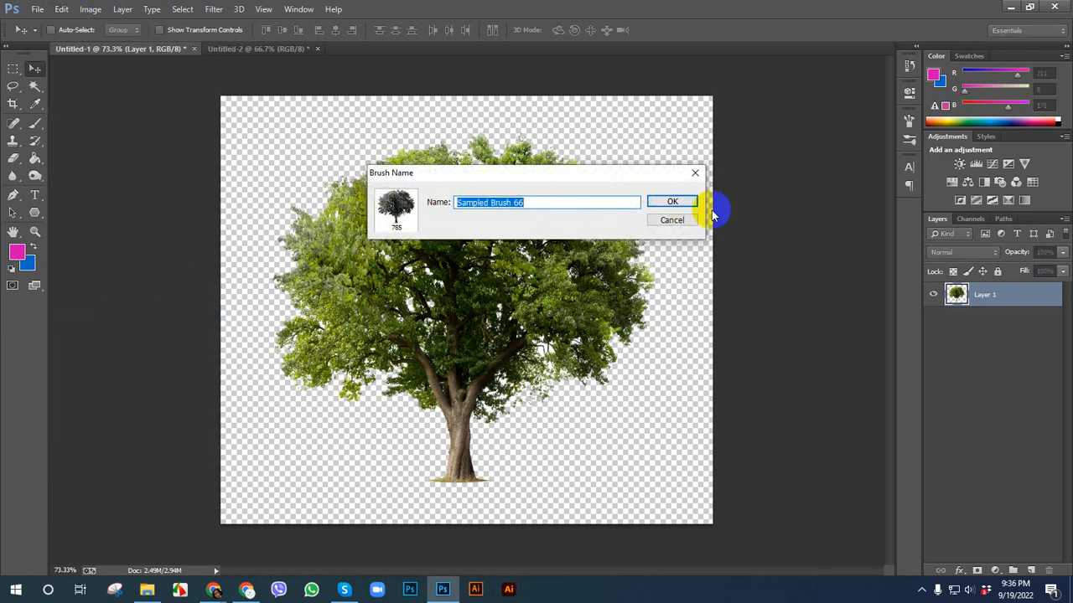
pyautogui.click(407, 218)
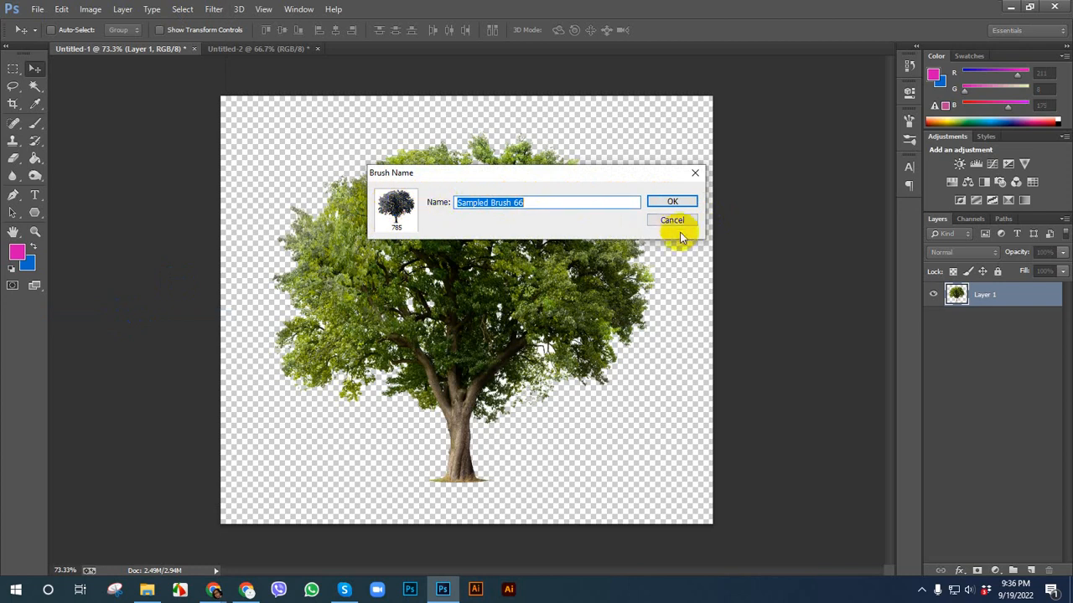
pyautogui.click(407, 216)
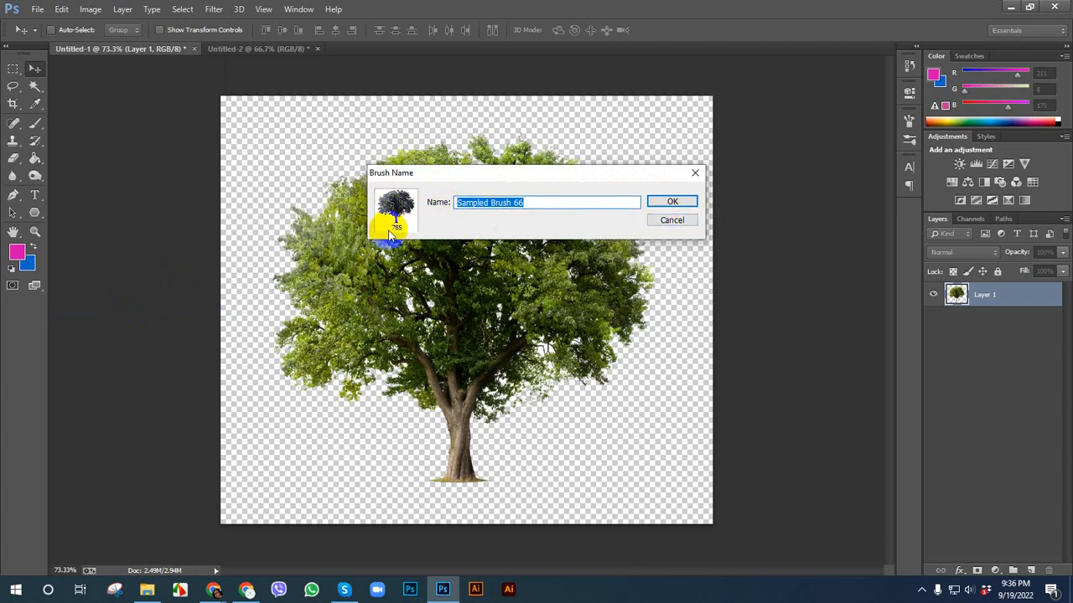
pyautogui.click(673, 221)
# - Choose the sampled tree brush for the blank document and reset the colours to default black and white
pyautogui.click(221, 47)
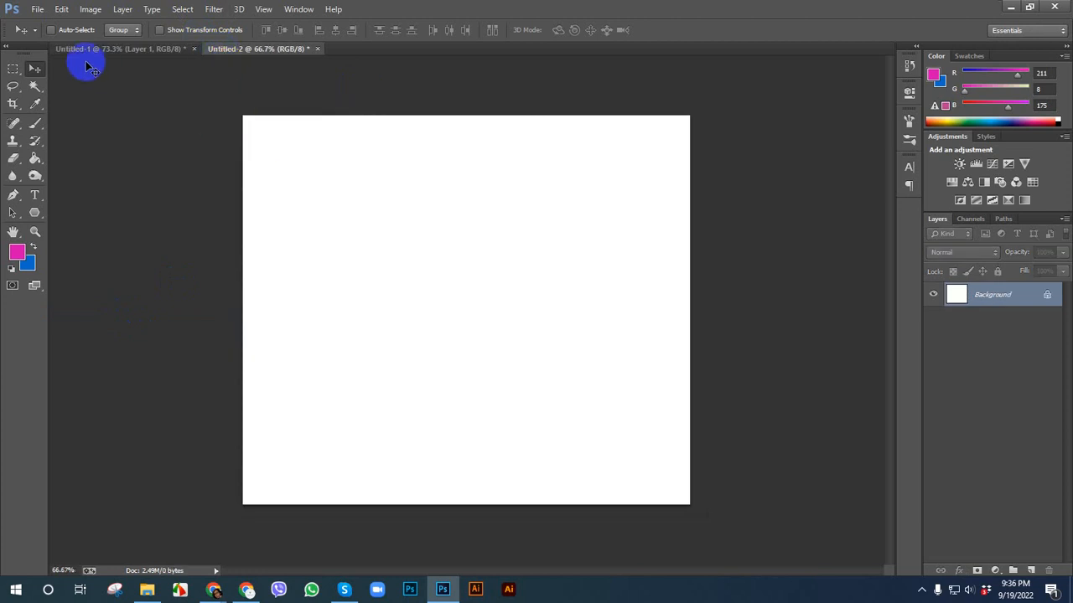
pyautogui.click(34, 123)
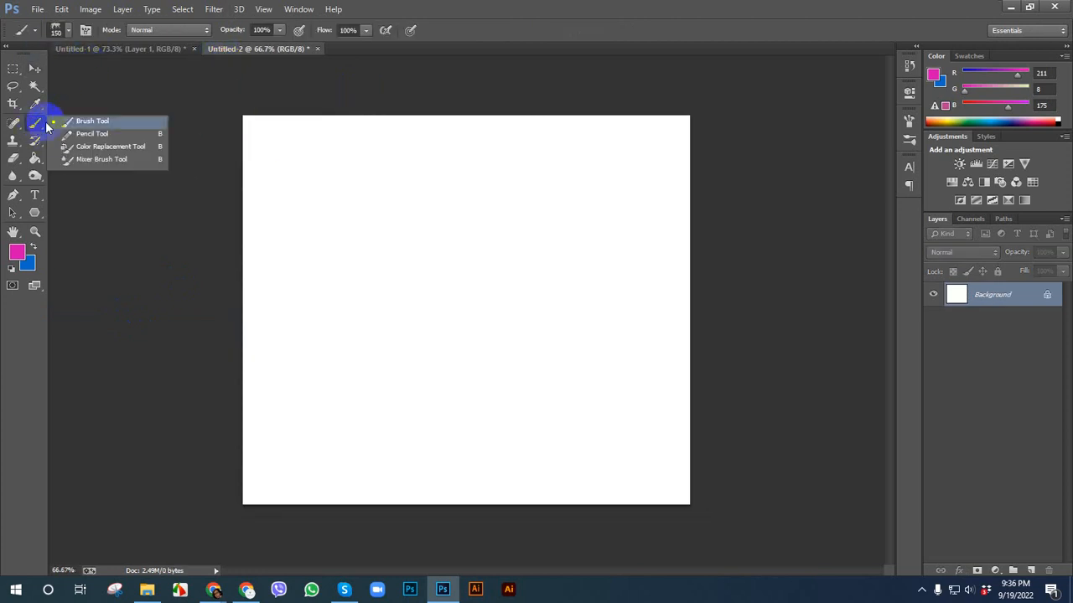
pyautogui.click(61, 8)
pyautogui.click(47, 31)
pyautogui.click(48, 31)
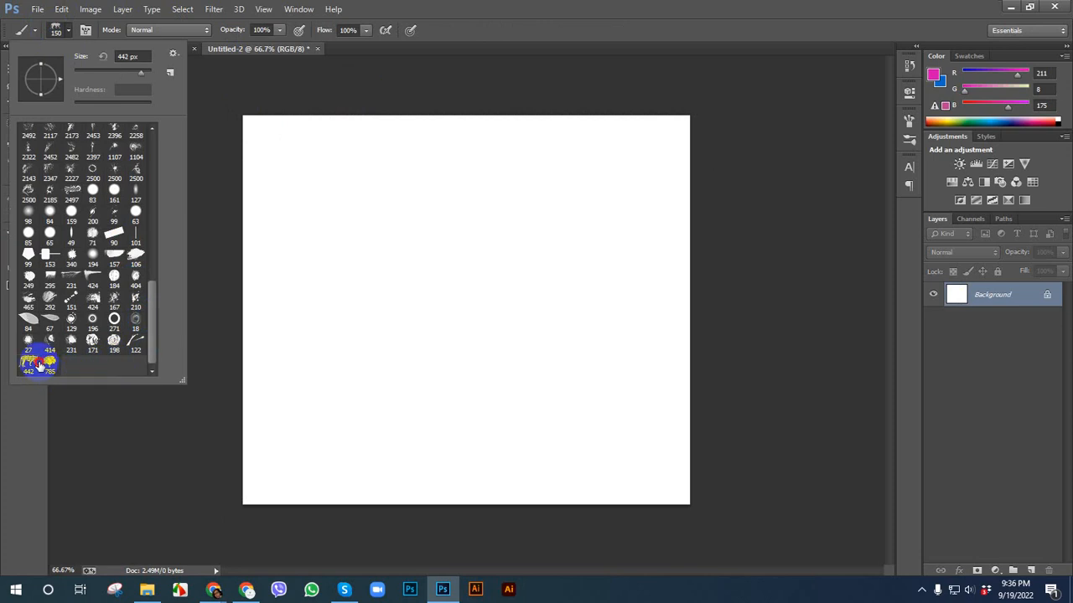
pyautogui.click(472, 38)
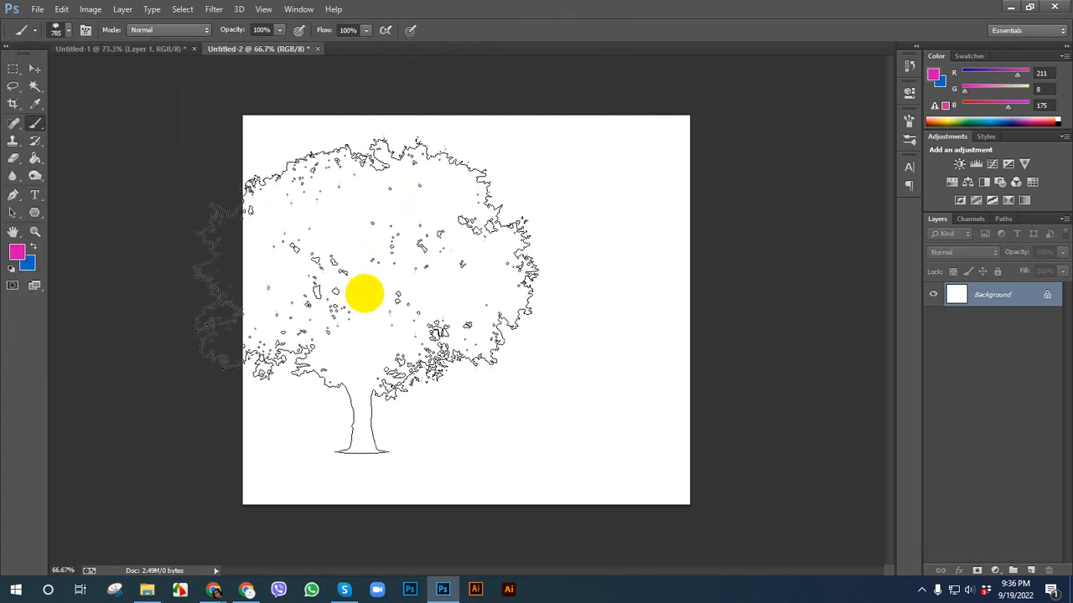
pyautogui.press('[')
pyautogui.click(11, 268)
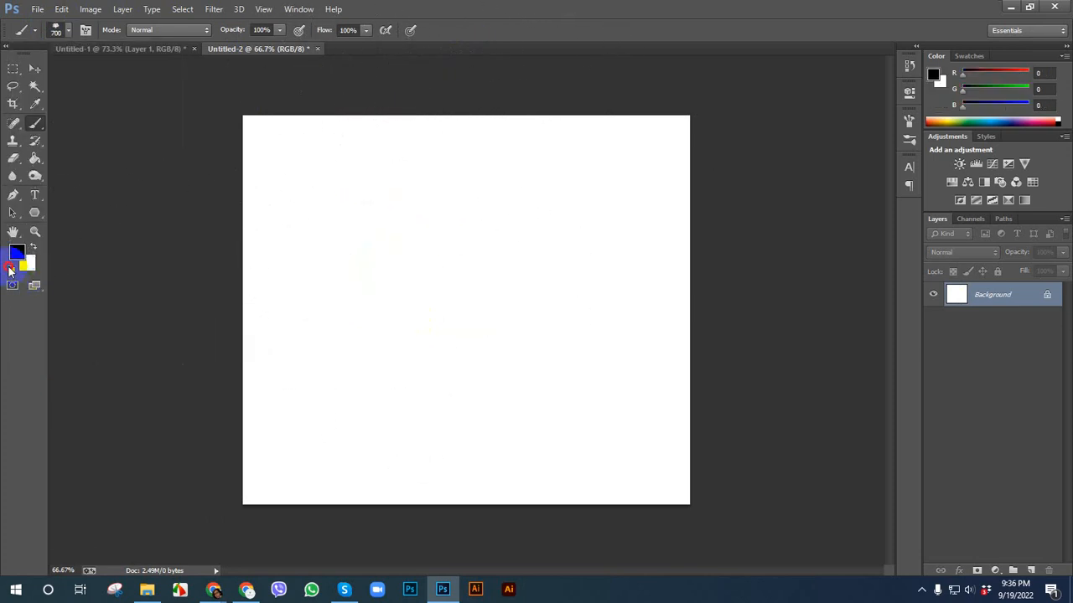
# - Test-stamp one black tree on the canvas with the brush reduced to 400 px, and undo the stamp
pyautogui.press('[')
pyautogui.press('[')
pyautogui.press('[')
pyautogui.click(377, 377)
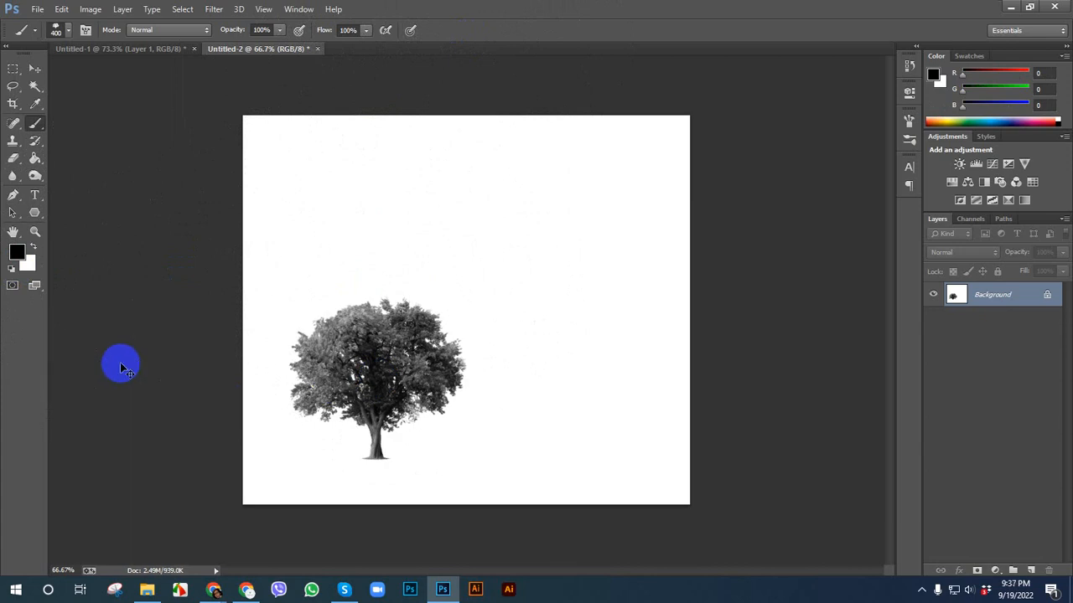
pyautogui.hotkey('ctrl', 'z')
# - Try outlining uneven hills across the canvas's lower part with the Lasso Tool and filling them with black
pyautogui.rightClick(12, 81)
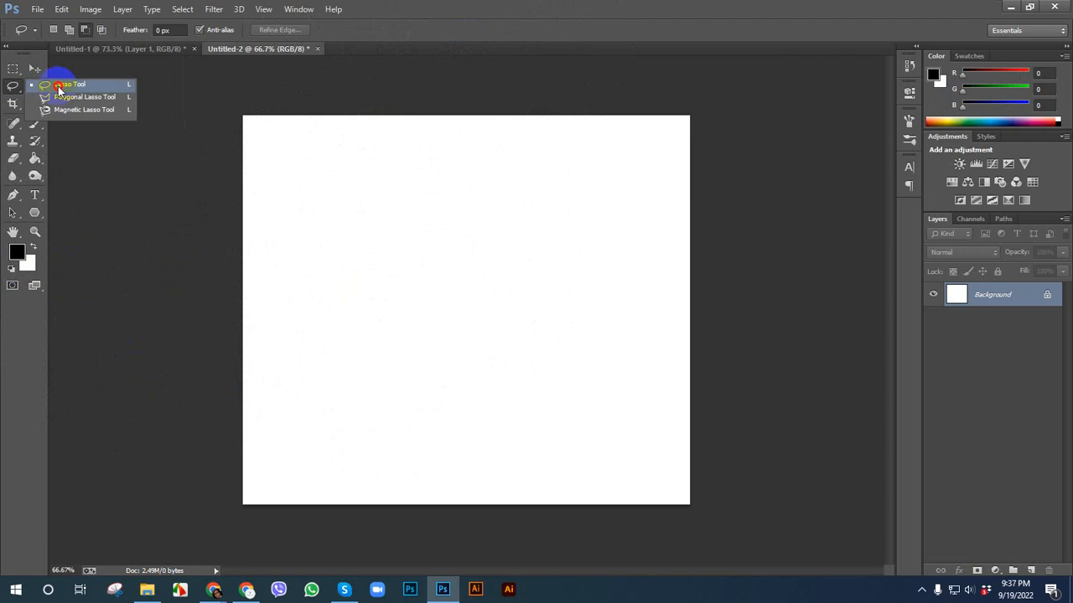
pyautogui.click(46, 87)
pyautogui.moveTo(237, 445)
pyautogui.mouseDown()
pyautogui.moveTo(318, 379)
pyautogui.moveTo(405, 417)
pyautogui.moveTo(521, 349)
pyautogui.moveTo(560, 397)
pyautogui.moveTo(644, 357)
pyautogui.moveTo(695, 380)
pyautogui.moveTo(708, 549)
pyautogui.moveTo(235, 560)
pyautogui.moveTo(203, 518)
pyautogui.moveTo(258, 448)
pyautogui.moveTo(228, 452)
pyautogui.mouseUp()
pyautogui.hotkey('alt', 'BackSpace')
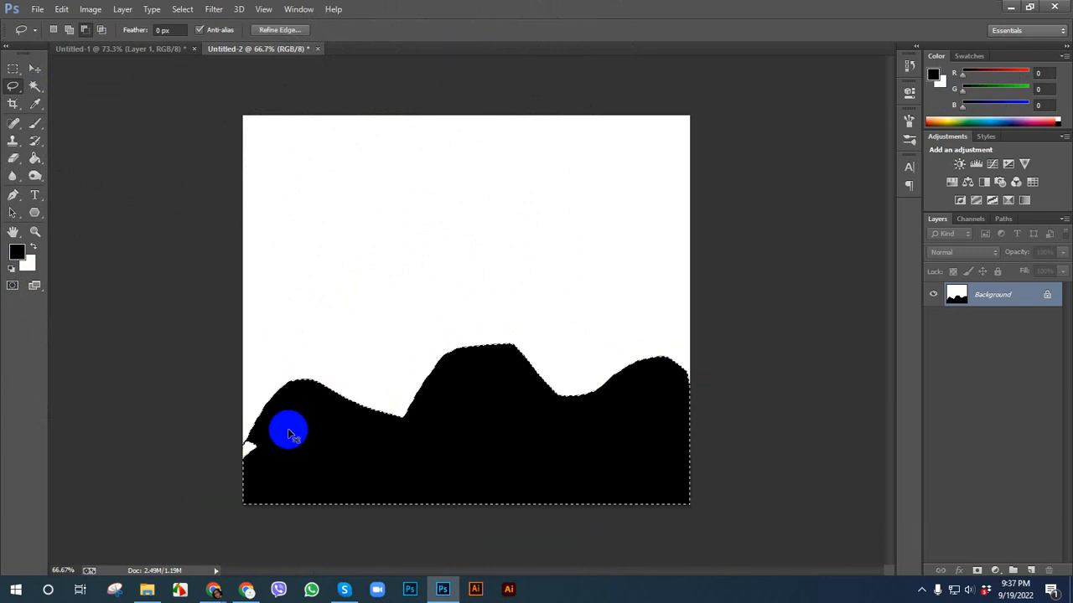
pyautogui.hotkey('ctrl', 'z')
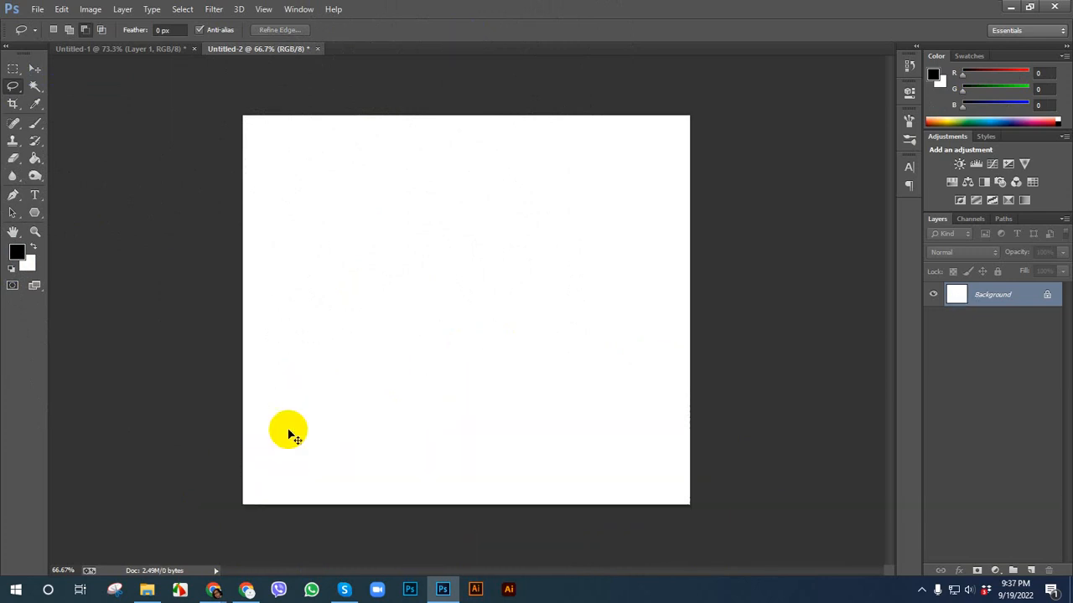
# - Outline low rolling hills along the canvas's bottom edge with the Lasso Tool, fill them with black and deselect
pyautogui.scroll(-2, 226, 491)
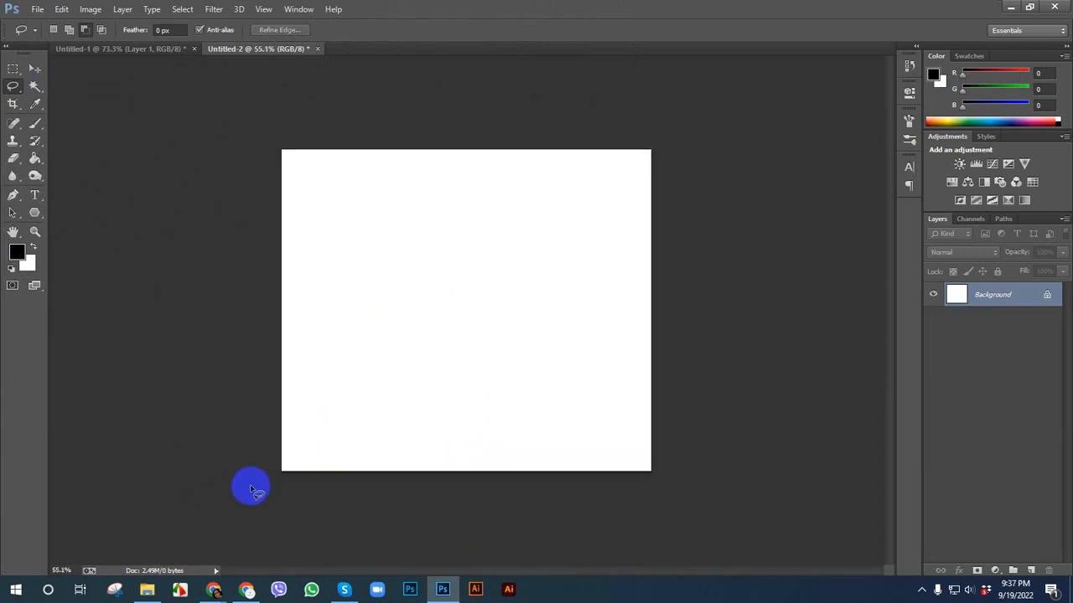
pyautogui.moveTo(264, 488)
pyautogui.mouseDown()
pyautogui.moveTo(286, 404)
pyautogui.moveTo(313, 361)
pyautogui.moveTo(386, 370)
pyautogui.moveTo(500, 332)
pyautogui.moveTo(585, 334)
pyautogui.moveTo(632, 378)
pyautogui.moveTo(304, 442)
pyautogui.moveTo(380, 403)
pyautogui.moveTo(448, 419)
pyautogui.moveTo(560, 396)
pyautogui.moveTo(628, 416)
pyautogui.moveTo(668, 459)
pyautogui.moveTo(273, 528)
pyautogui.moveTo(256, 476)
pyautogui.moveTo(289, 456)
pyautogui.mouseUp()
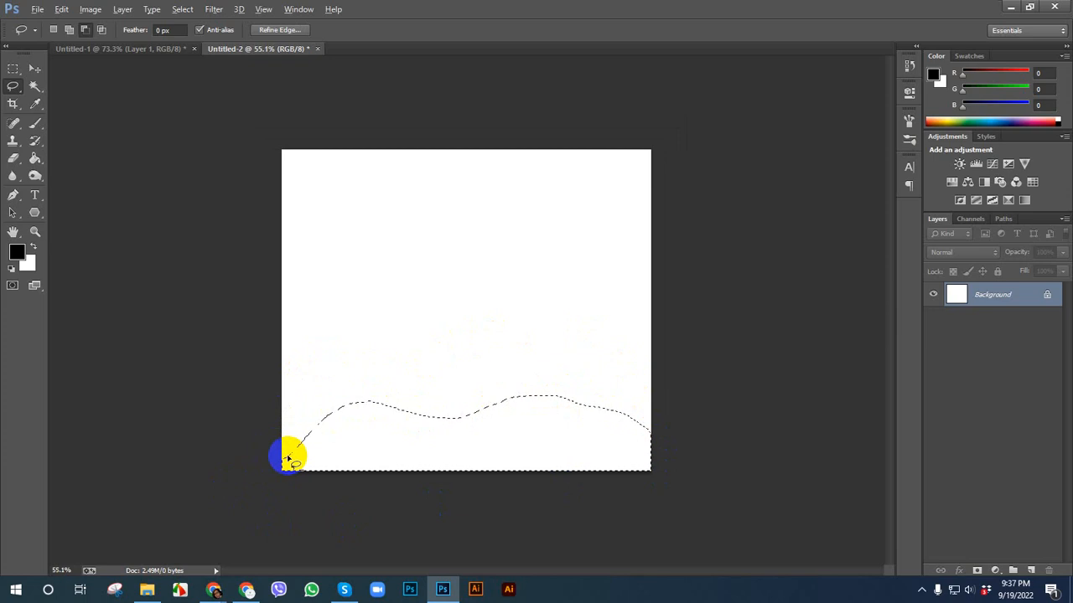
pyautogui.hotkey('alt', 'BackSpace')
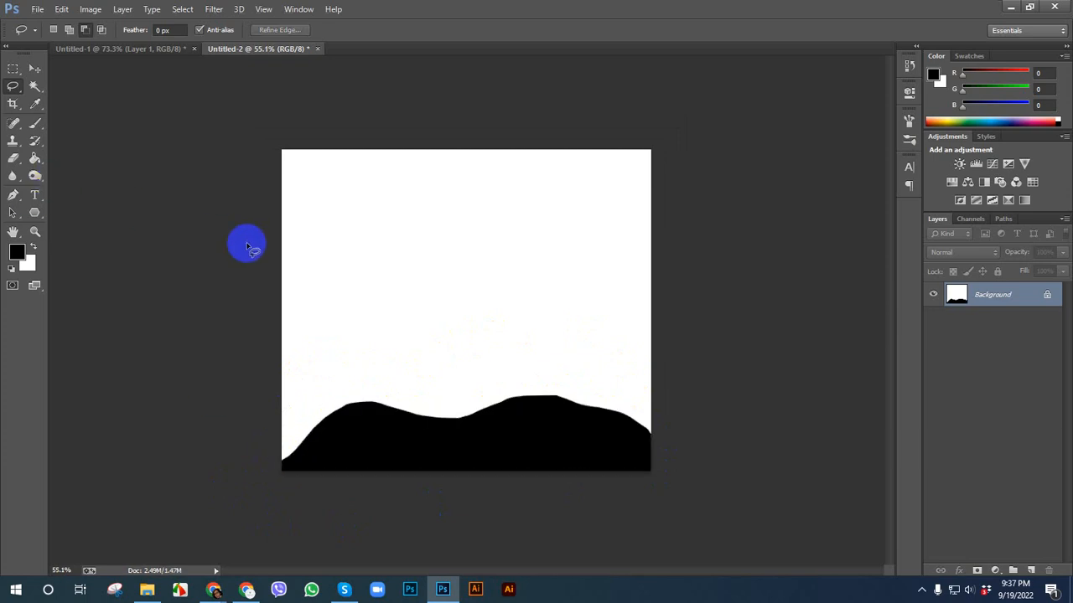
# - Reduce the sampled tree brush to 400 px and stamp one black tree standing on top of the left hill
pyautogui.press('b')
pyautogui.click(68, 31)
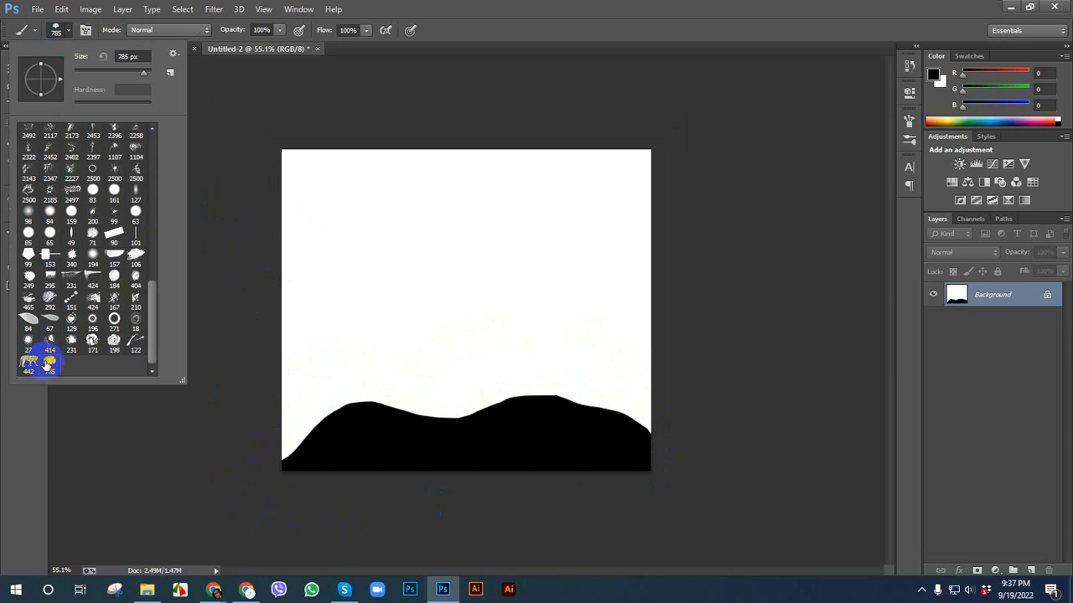
pyautogui.click(570, 6)
pyautogui.scroll(2, 405, 338)
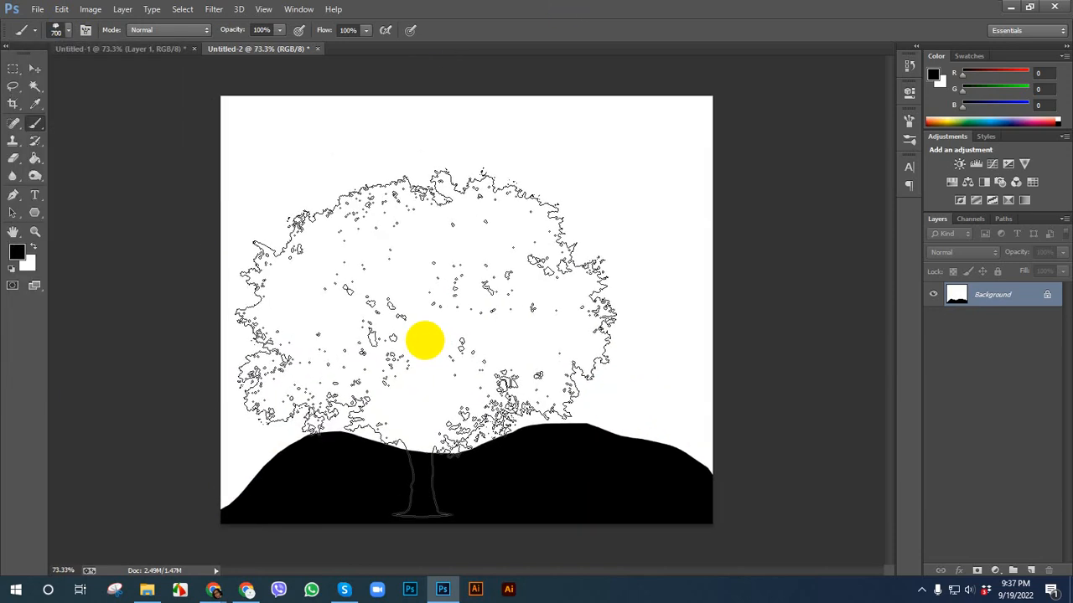
pyautogui.press('[')
pyautogui.press('[')
pyautogui.press('[')
pyautogui.press('[')
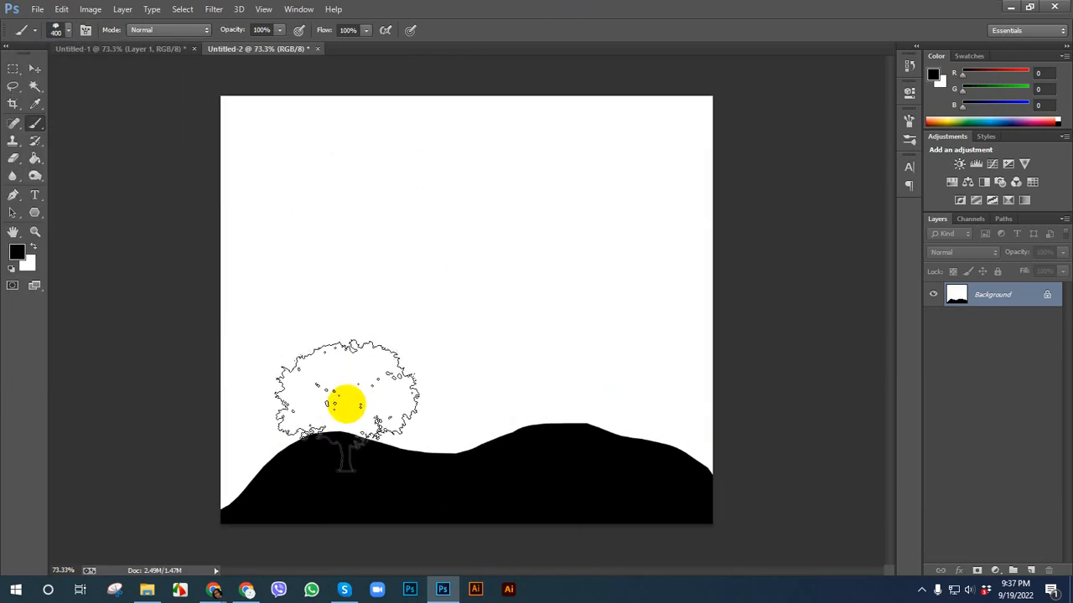
pyautogui.click(354, 353)
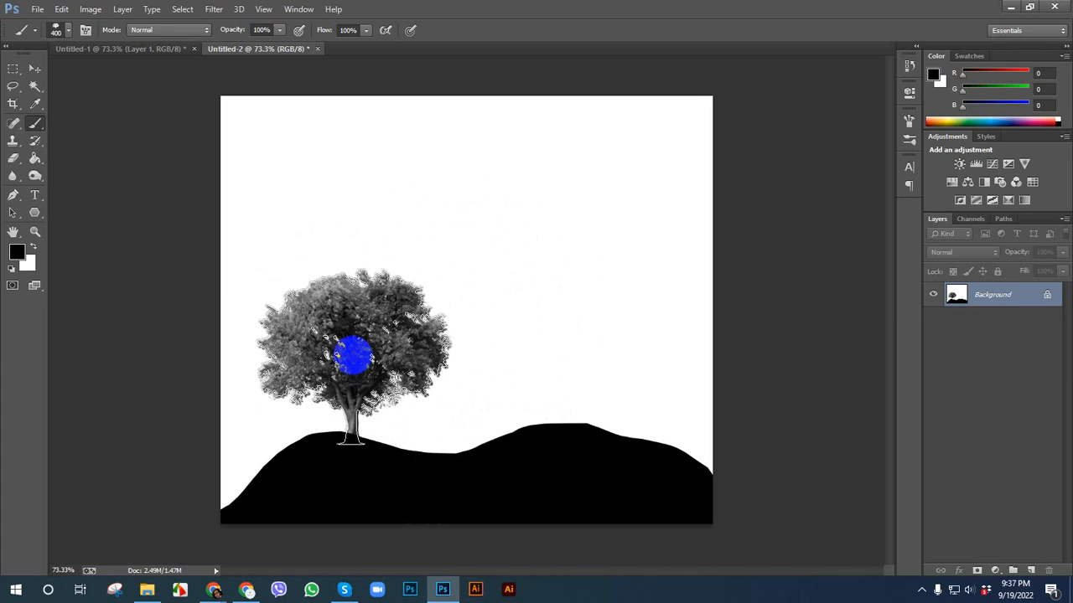
pyautogui.click(14, 69)
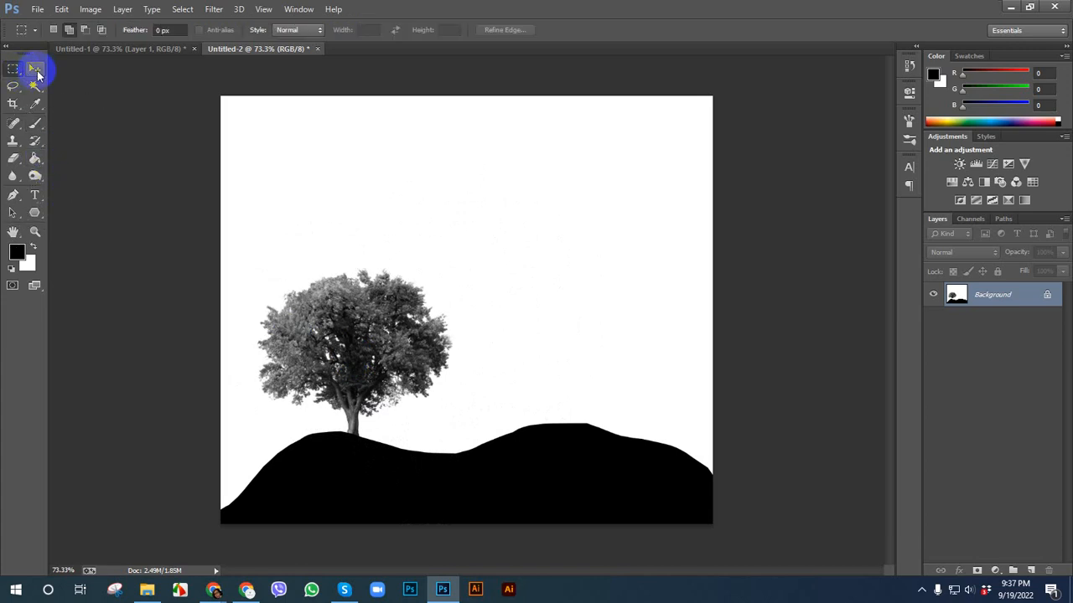
pyautogui.click(35, 68)
pyautogui.scroll(2, 385, 333)
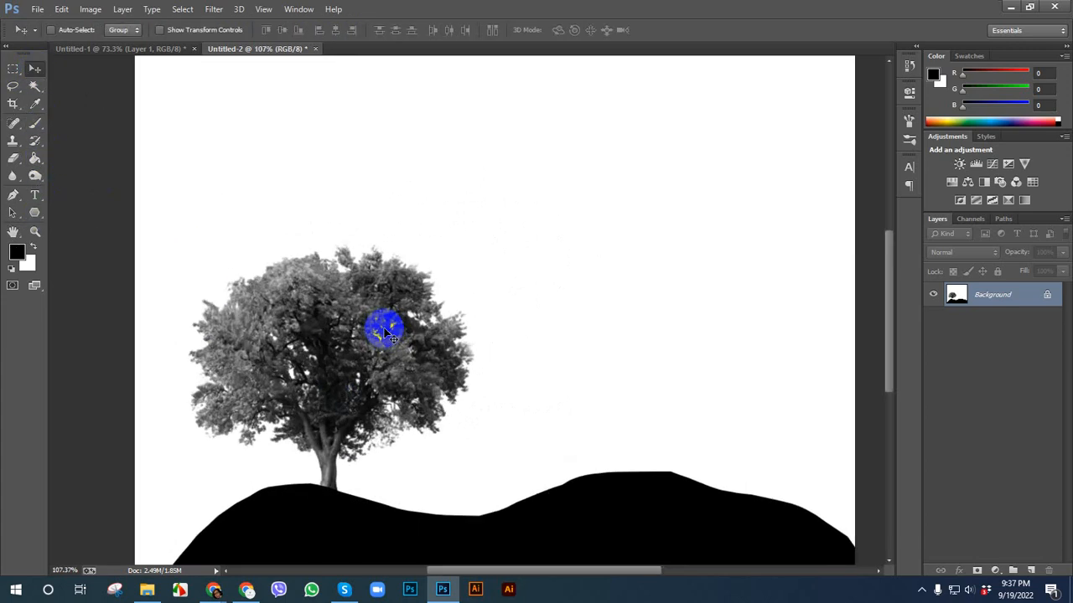
pyautogui.scroll(-3, 385, 332)
pyautogui.scroll(2, 385, 333)
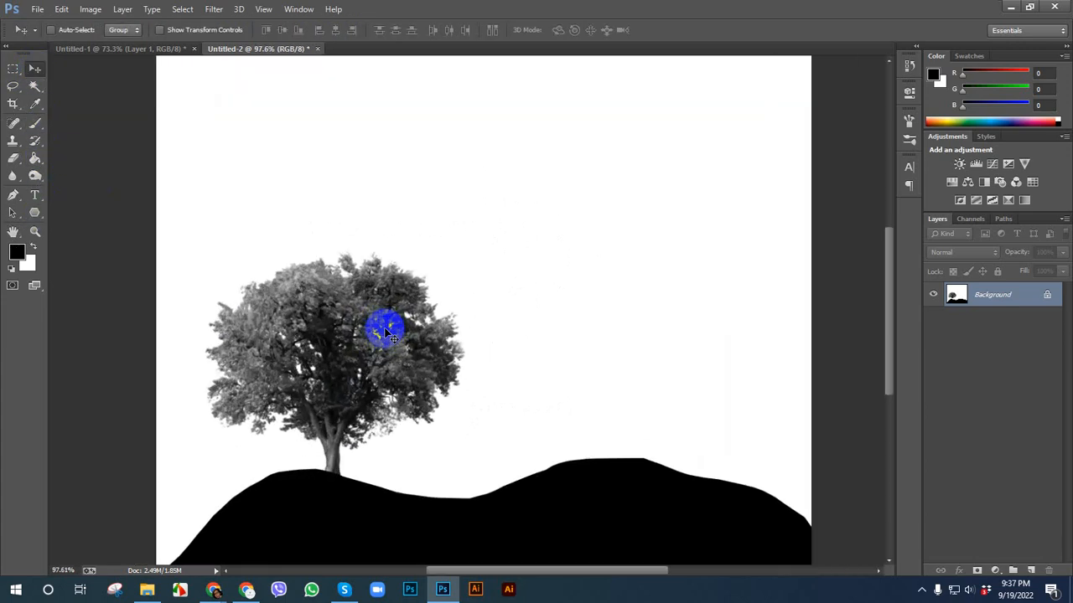
pyautogui.click(34, 126)
pyautogui.click(52, 30)
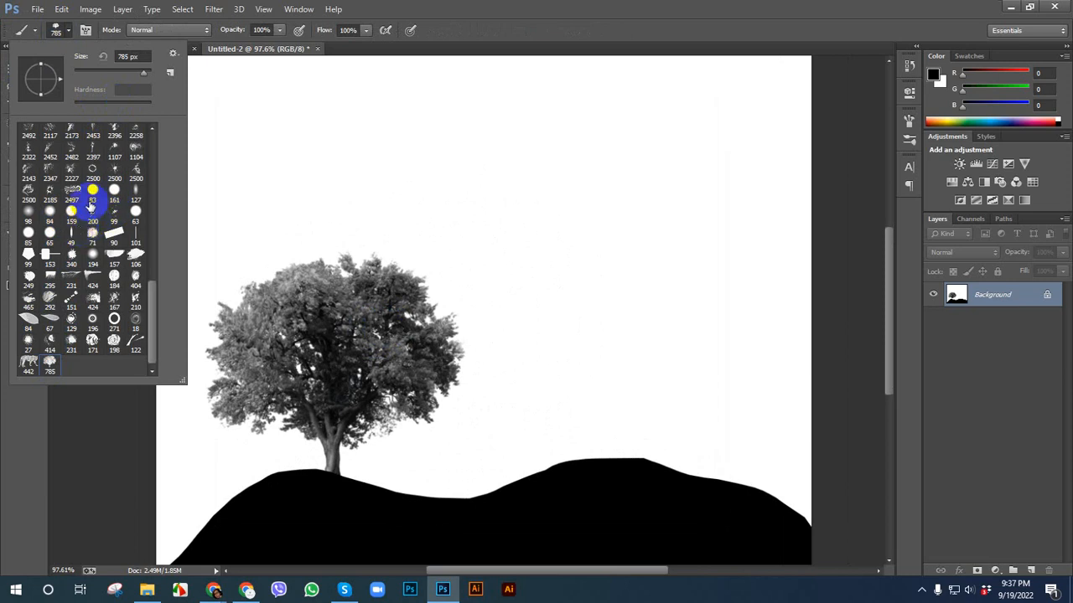
pyautogui.click(60, 77)
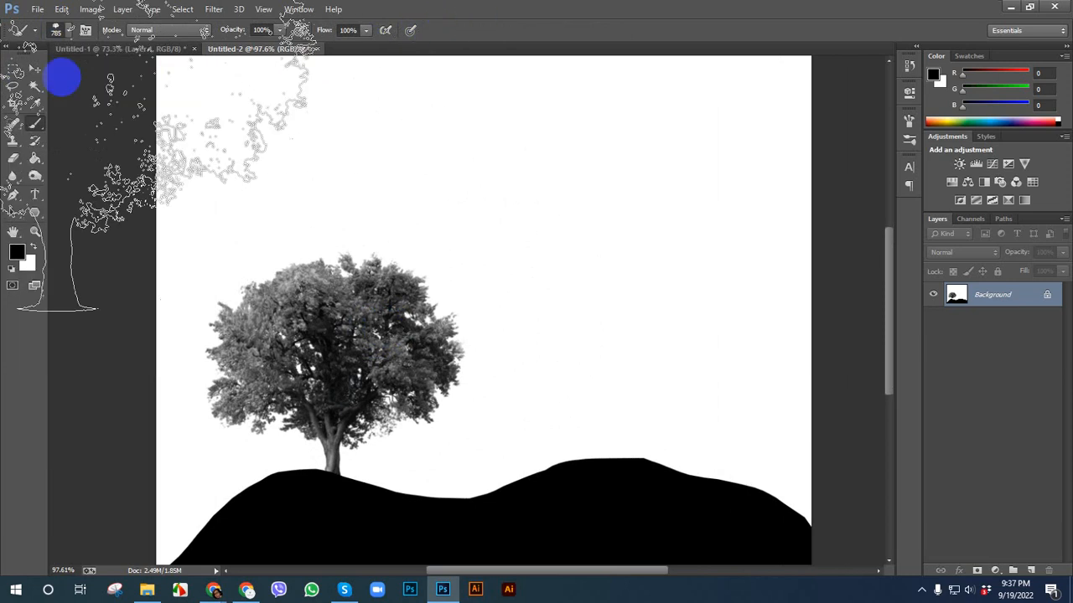
pyautogui.click(35, 68)
pyautogui.hotkey('ctrl', '0')
pyautogui.click(427, 349)
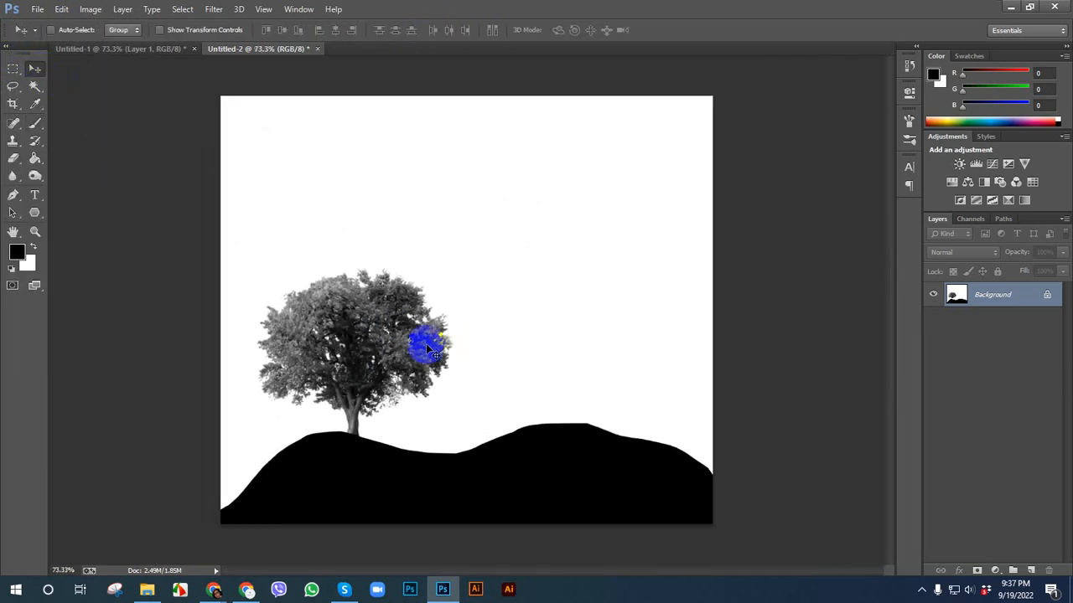
pyautogui.moveTo(348, 310); pyautogui.dragTo(378, 242)
pyautogui.moveTo(360, 347); pyautogui.dragTo(381, 334)
pyautogui.click(522, 226)
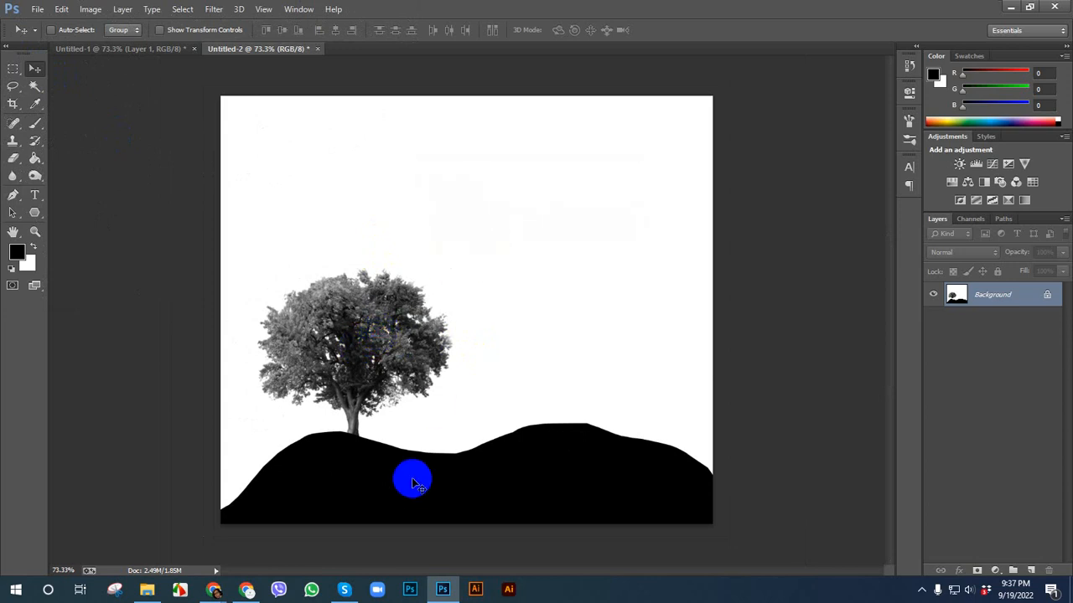
pyautogui.moveTo(402, 471)
pyautogui.mouseDown()
pyautogui.moveTo(425, 352)
pyautogui.moveTo(662, 283)
pyautogui.mouseUp()
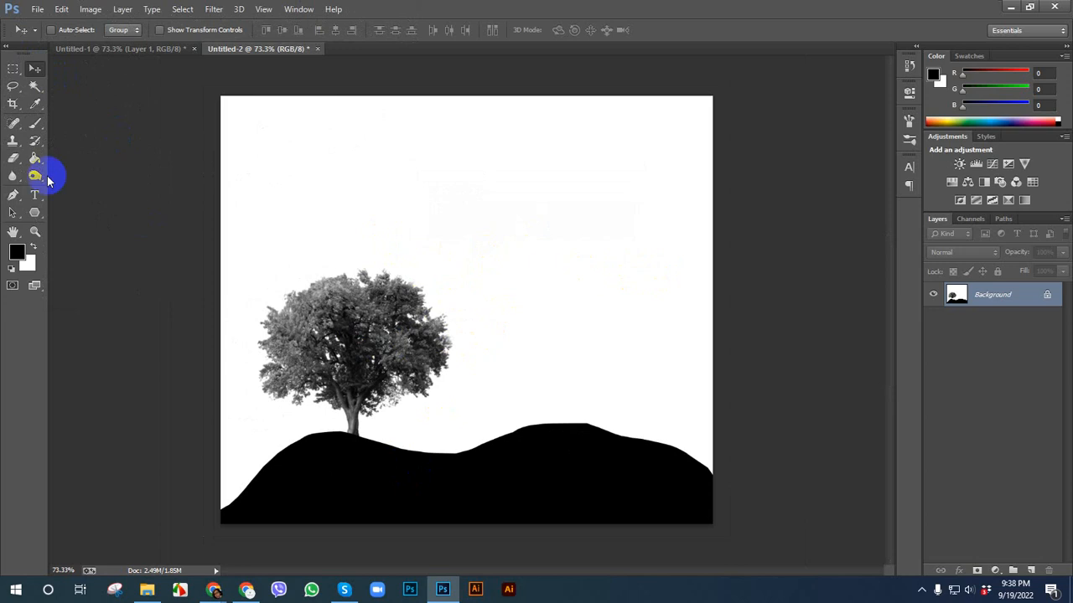
# - Choose the 134 px grass-blade preset for the Brush Tool
pyautogui.click(46, 121)
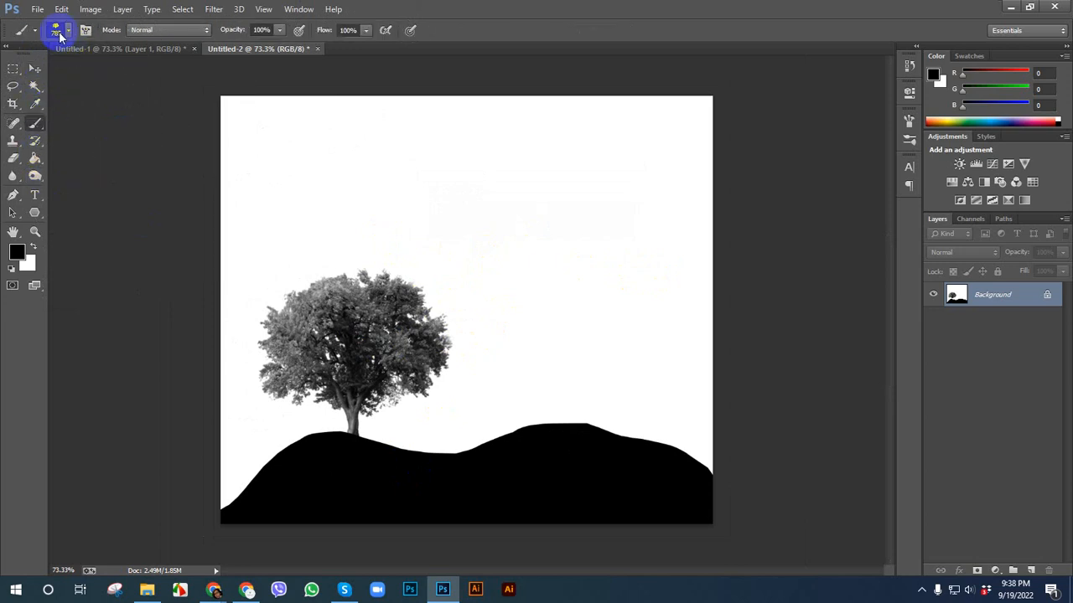
pyautogui.click(56, 29)
pyautogui.scroll(5, 98, 164)
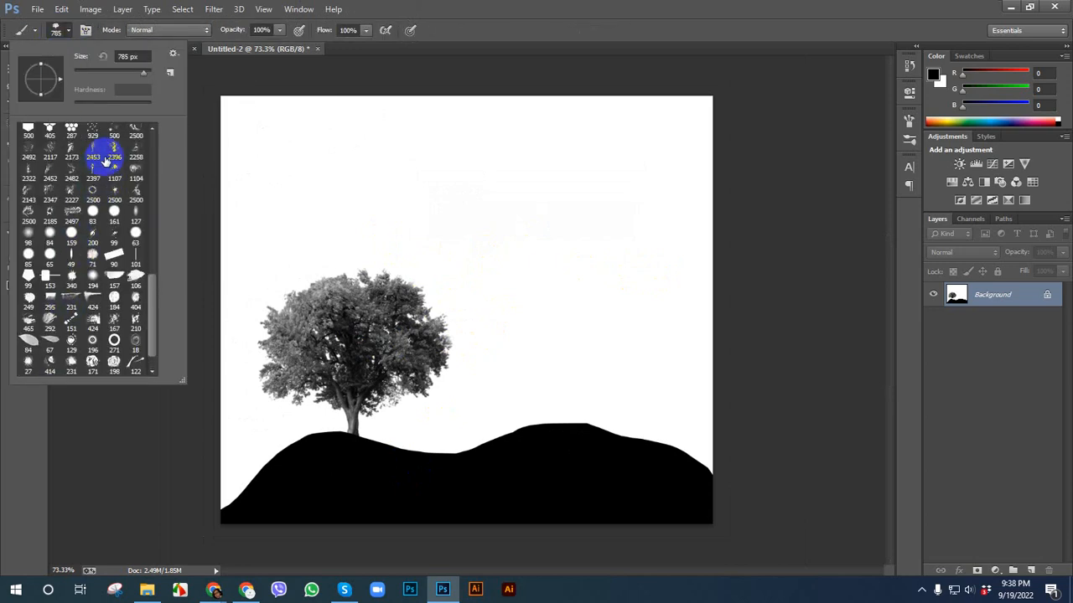
pyautogui.scroll(3, 98, 163)
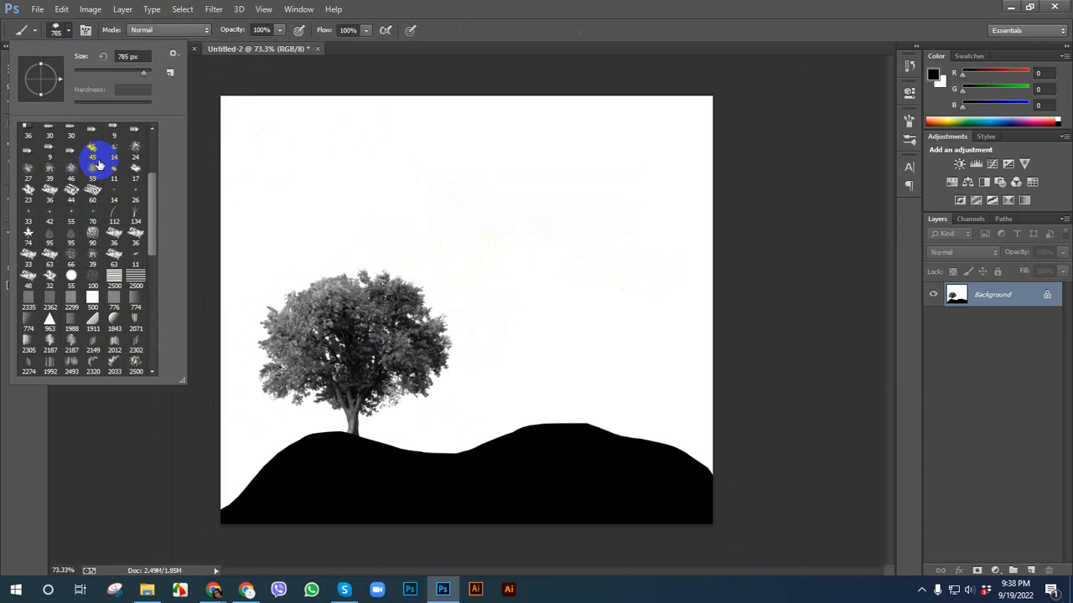
pyautogui.doubleClick(143, 156)
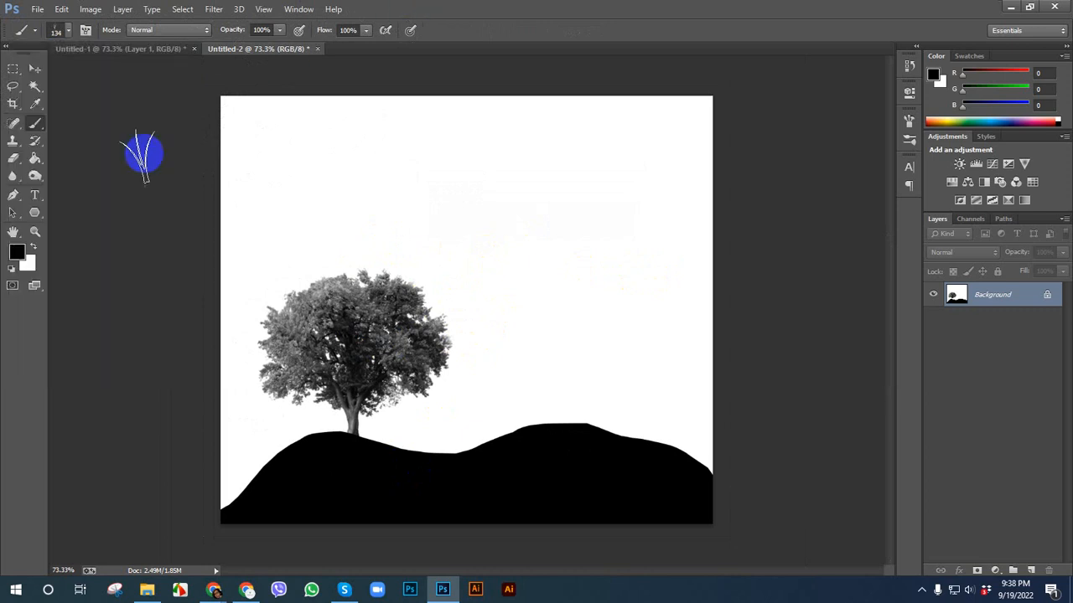
# - Set the foreground colour to dark green (R 52, G 96, B 0)
pyautogui.click(17, 250)
pyautogui.click(818, 262)
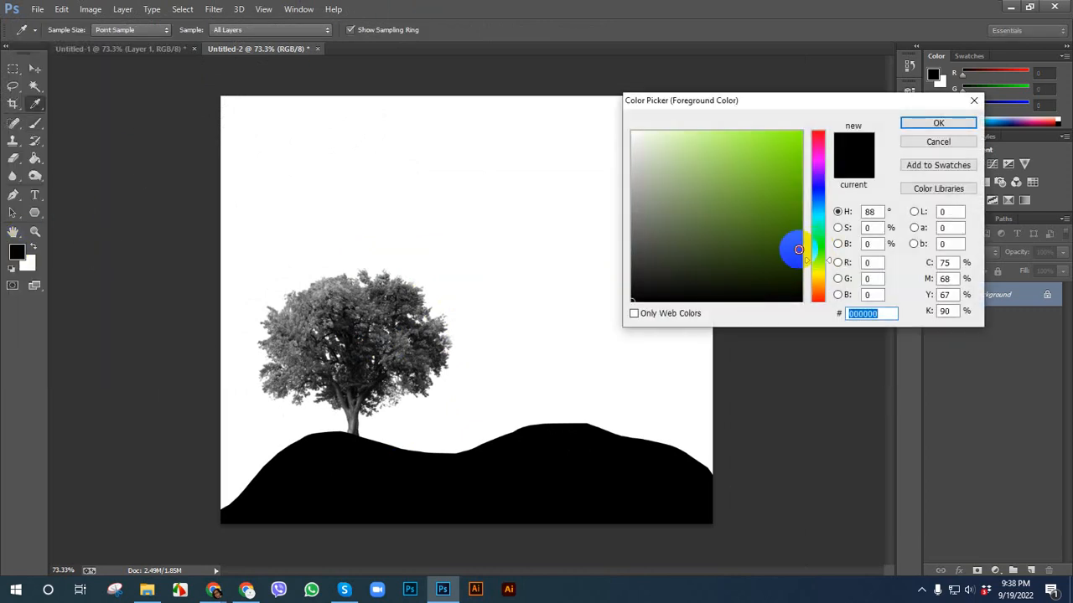
pyautogui.click(798, 250)
pyautogui.click(937, 123)
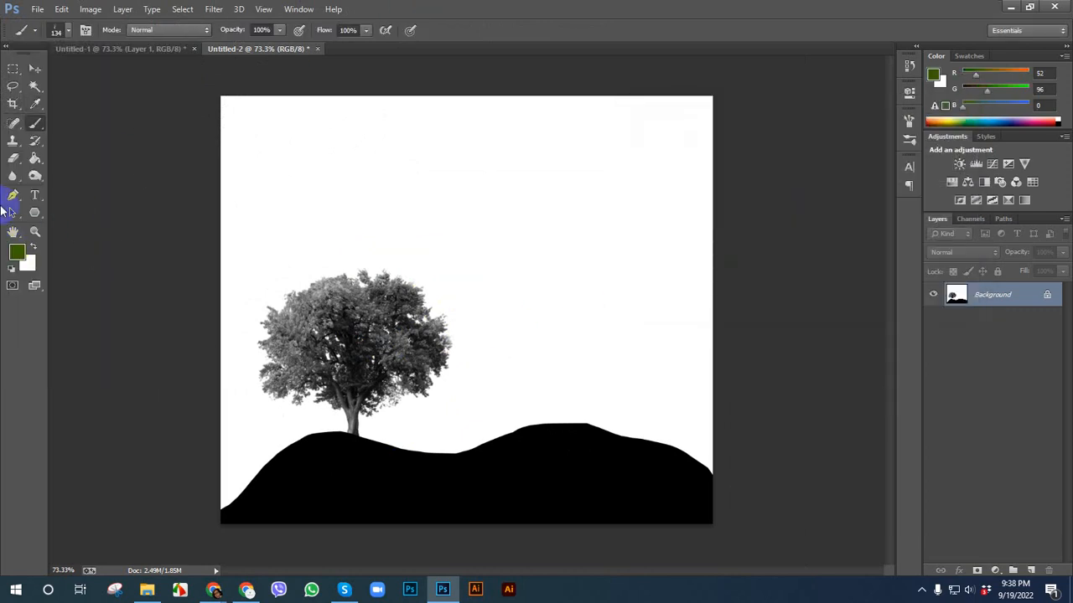
# - Set the foreground colour to a near-black grey (R 27, G 27, B 27) sampled from the tree's crown
pyautogui.click(17, 252)
pyautogui.moveTo(665, 283); pyautogui.dragTo(632, 253)
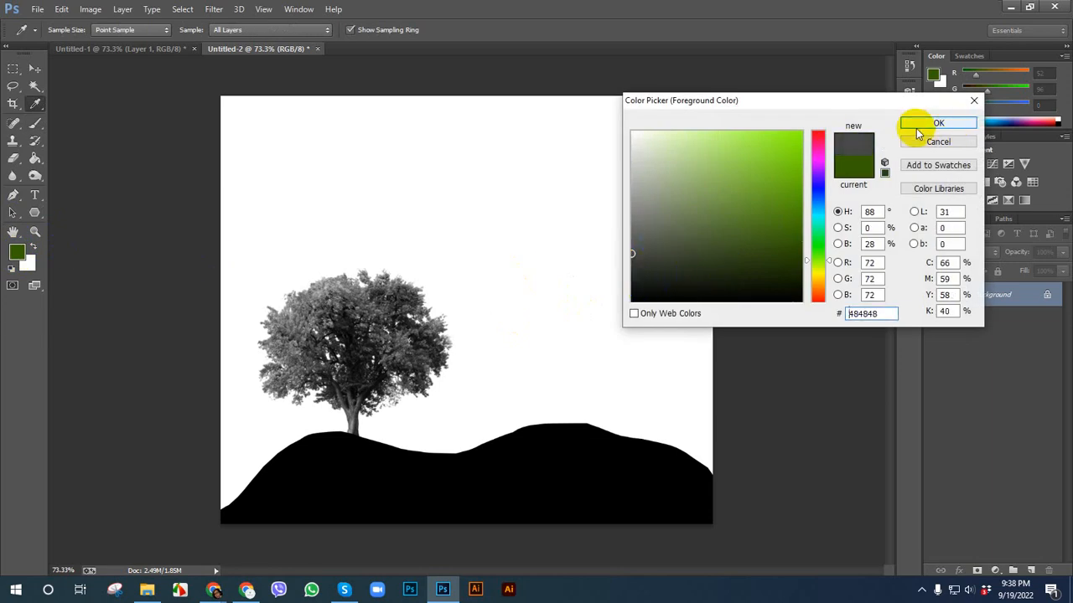
pyautogui.click(384, 312)
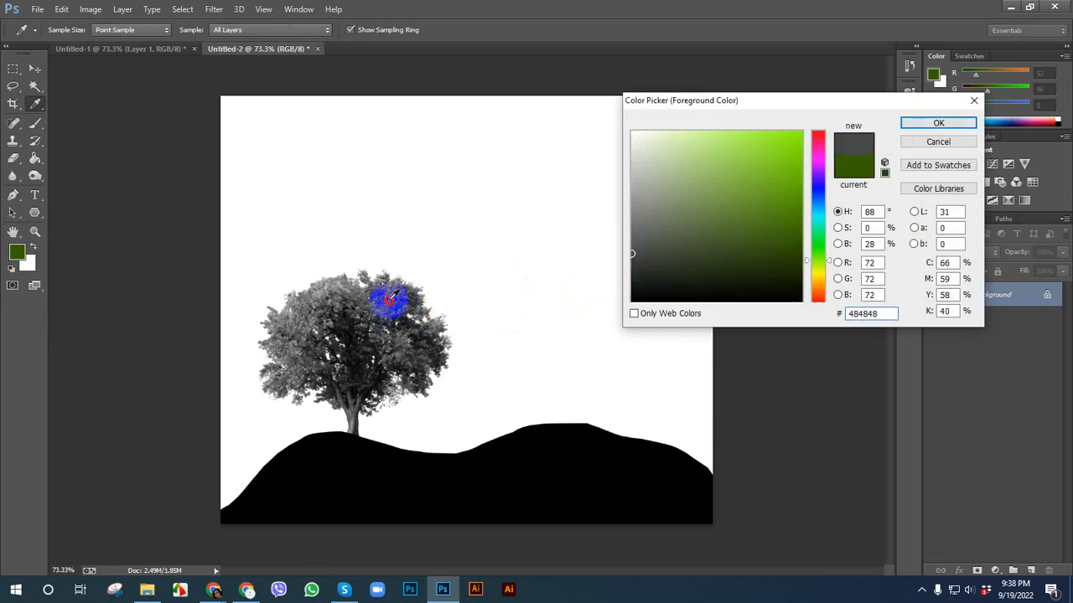
pyautogui.click(932, 119)
pyautogui.press('b')
pyautogui.click(402, 456)
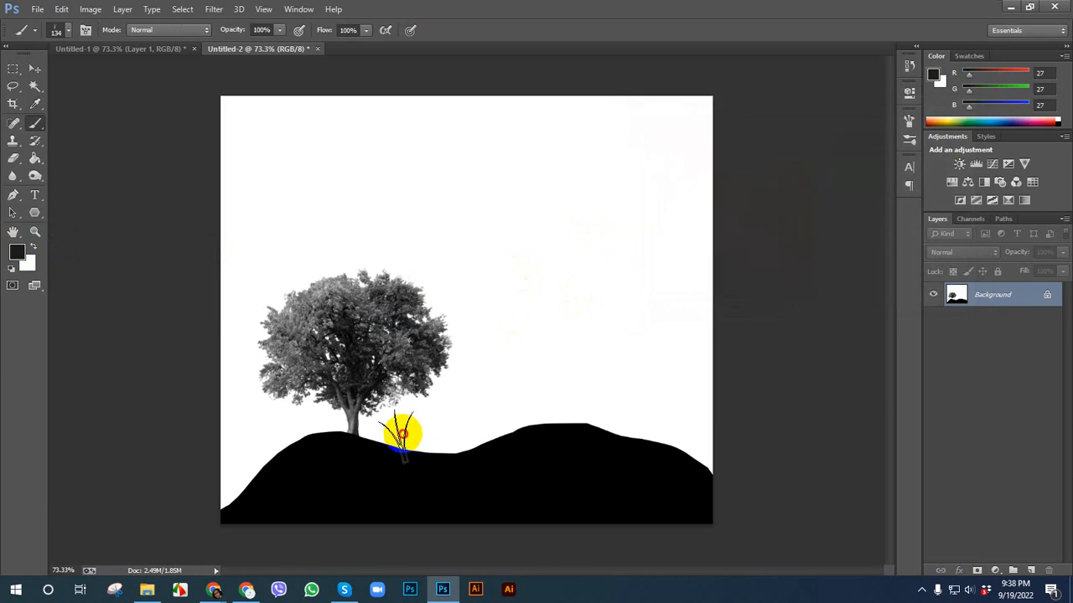
# - Set the grass brush's Angle Jitter to 0% in its Shape Dynamics and reduce the brush size to 80 px
pyautogui.click(872, 80)
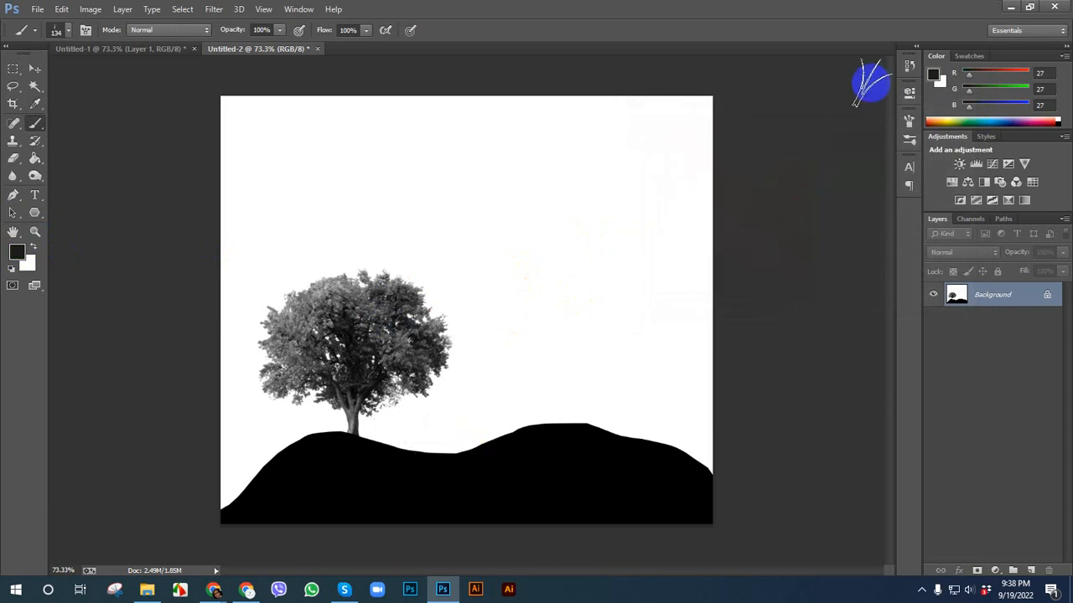
pyautogui.click(909, 120)
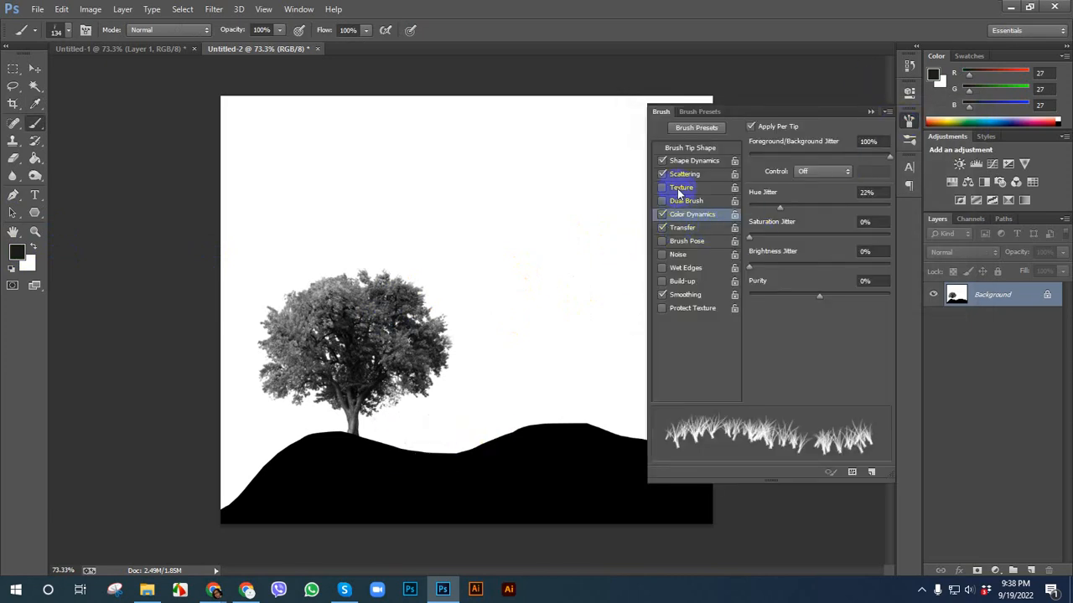
pyautogui.click(679, 176)
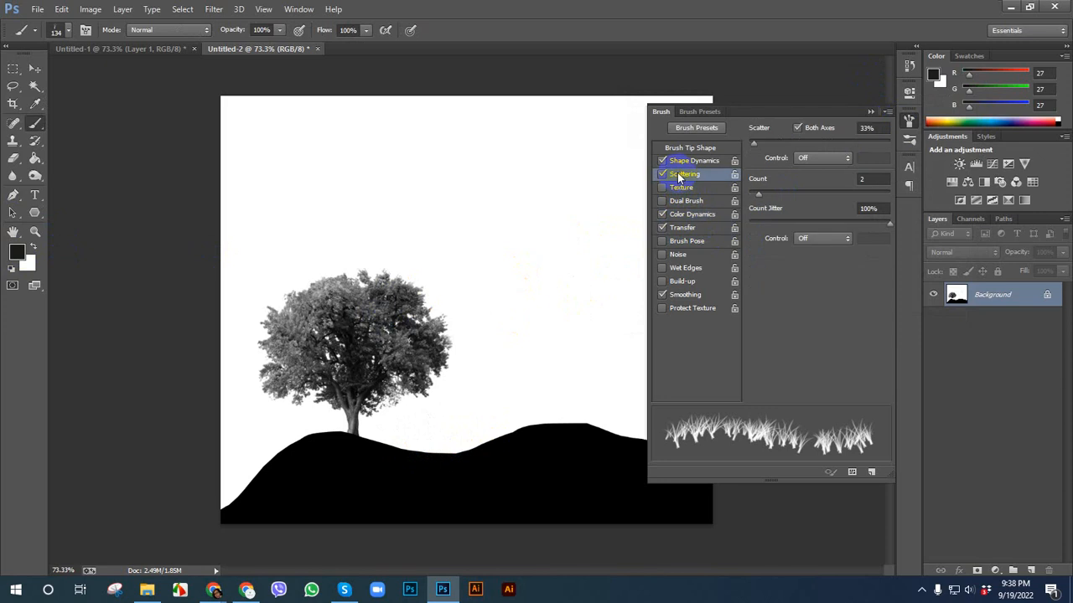
pyautogui.click(682, 164)
pyautogui.moveTo(761, 255); pyautogui.dragTo(743, 257)
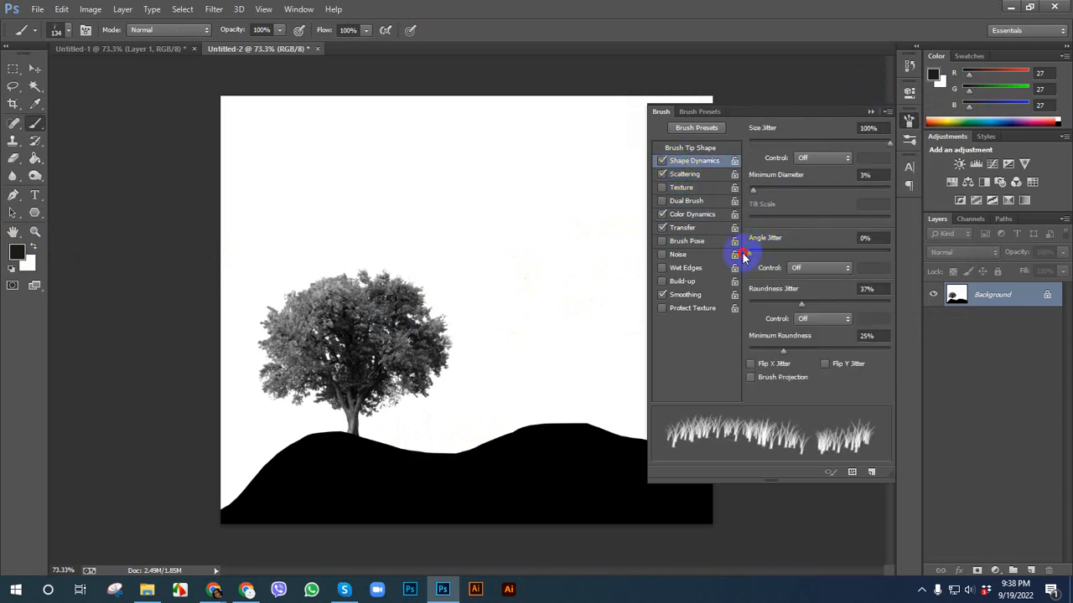
pyautogui.click(910, 128)
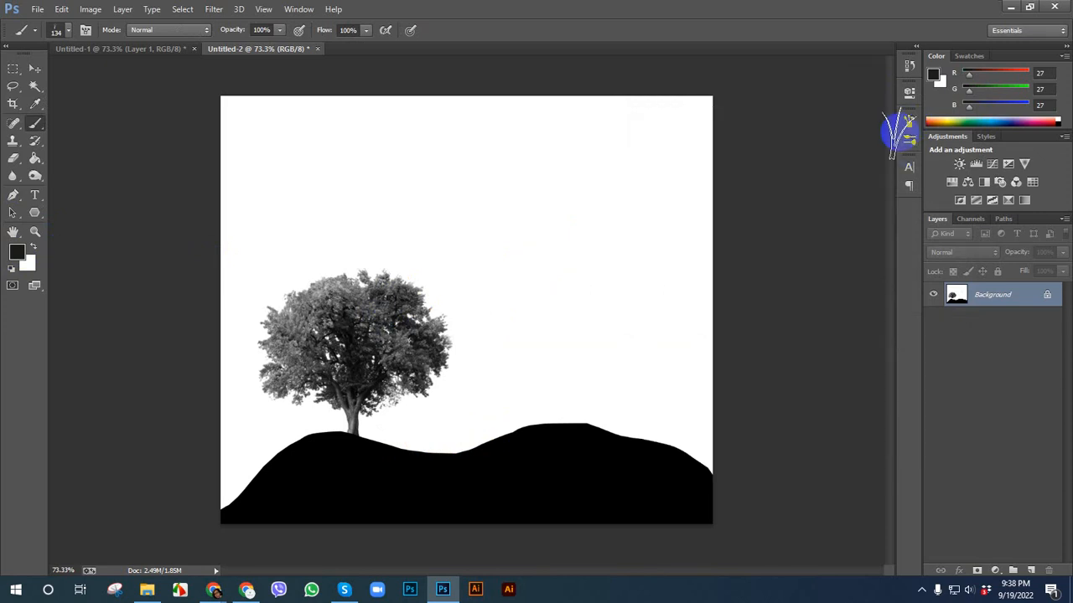
pyautogui.press('[')
pyautogui.press('[')
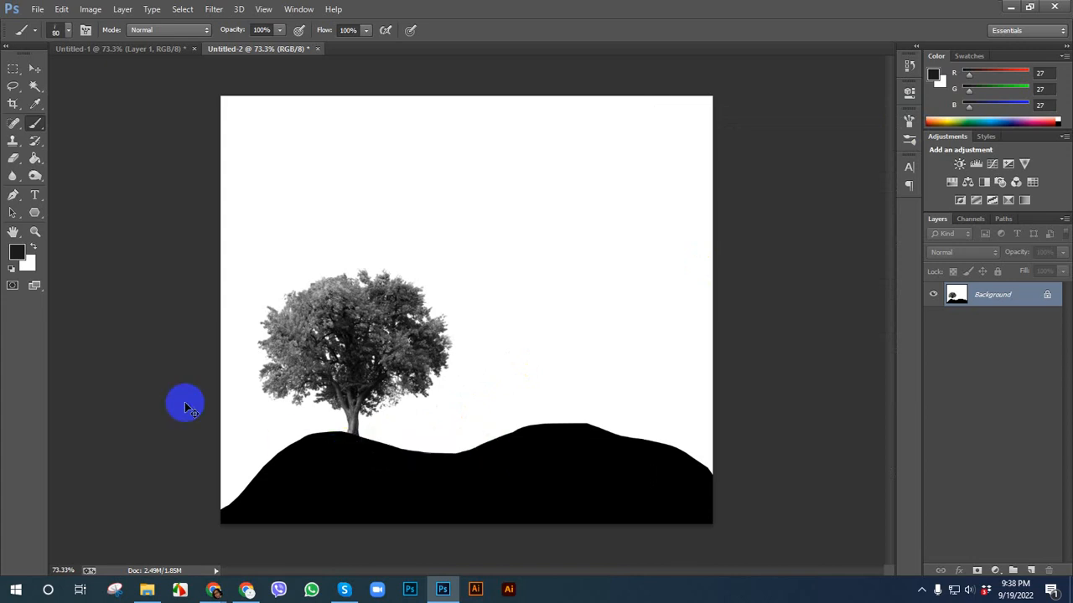
pyautogui.click(27, 267)
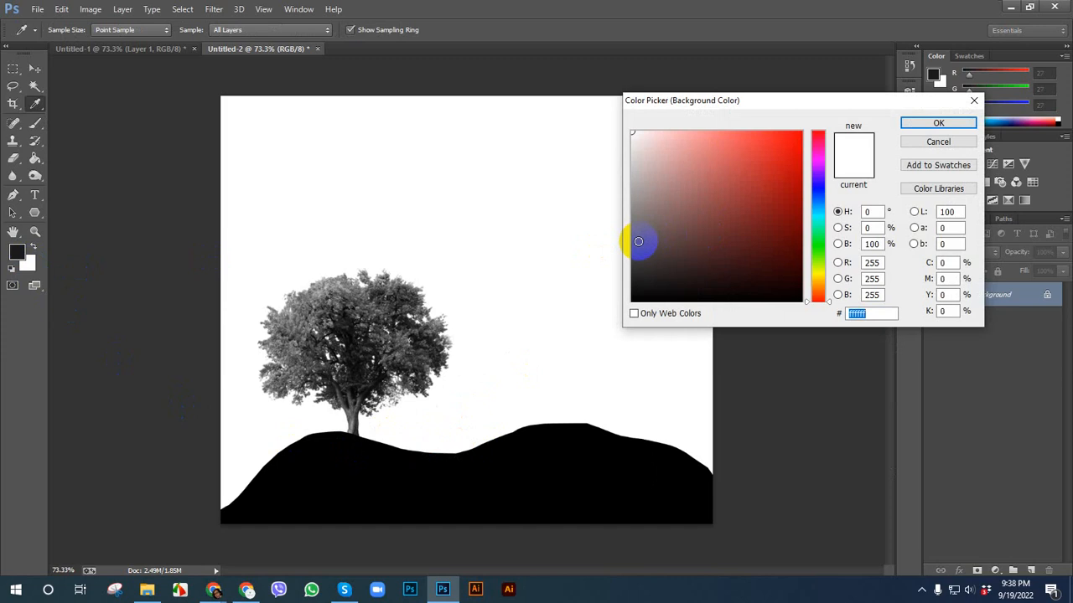
pyautogui.click(636, 243)
pyautogui.click(938, 141)
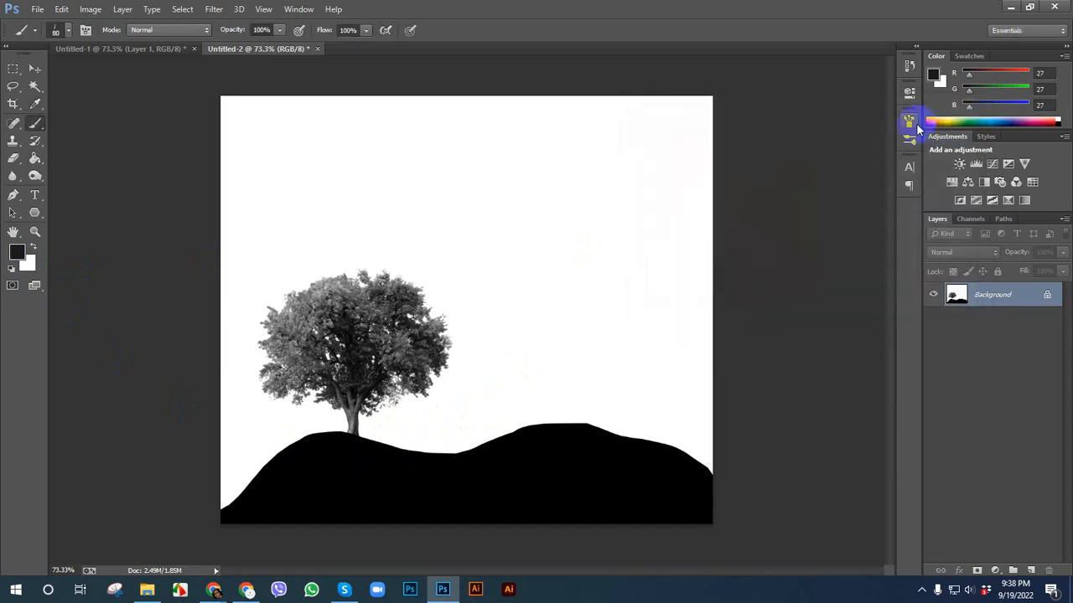
# - Turn off Color Dynamics for the grass brush
pyautogui.click(909, 122)
pyautogui.click(688, 215)
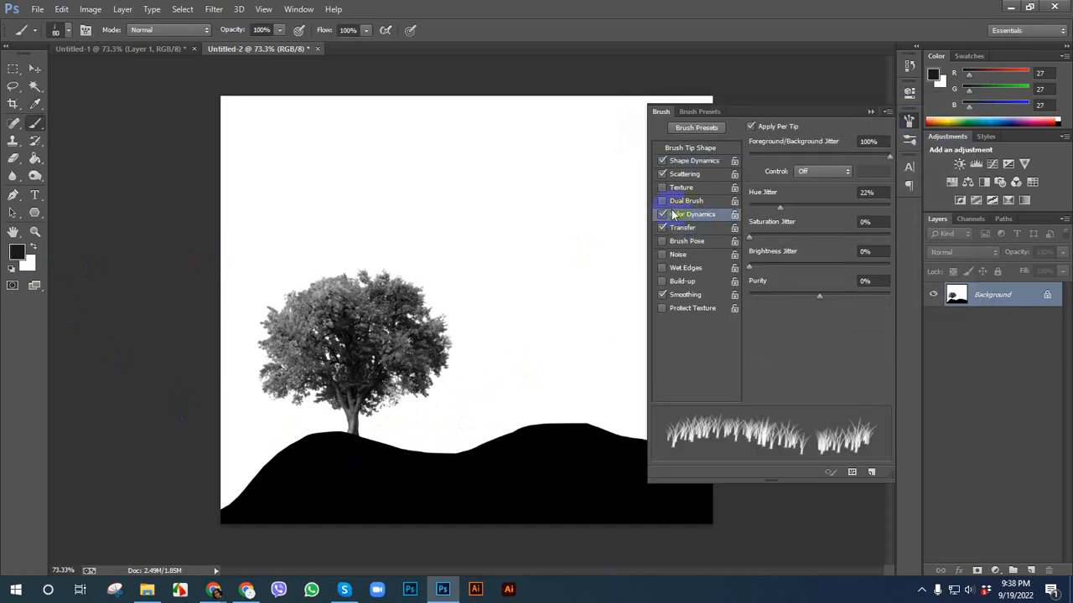
pyautogui.click(662, 215)
pyautogui.click(909, 122)
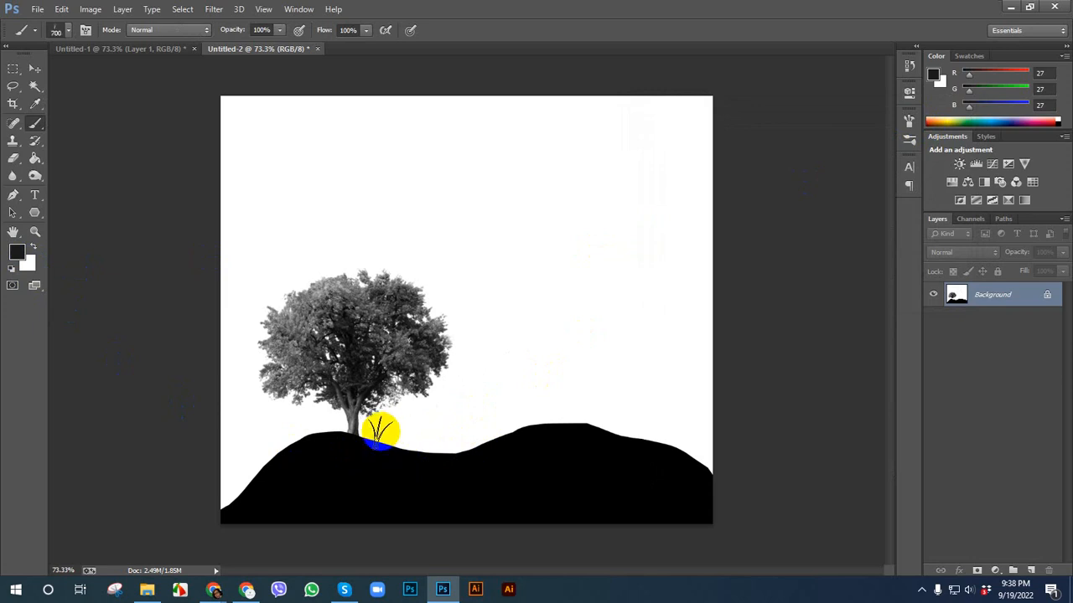
# - Try painting grass beside the tree trunk with the brush enlarged to 500 px, and undo the stroke
pyautogui.moveTo(380, 434); pyautogui.dragTo(434, 431)
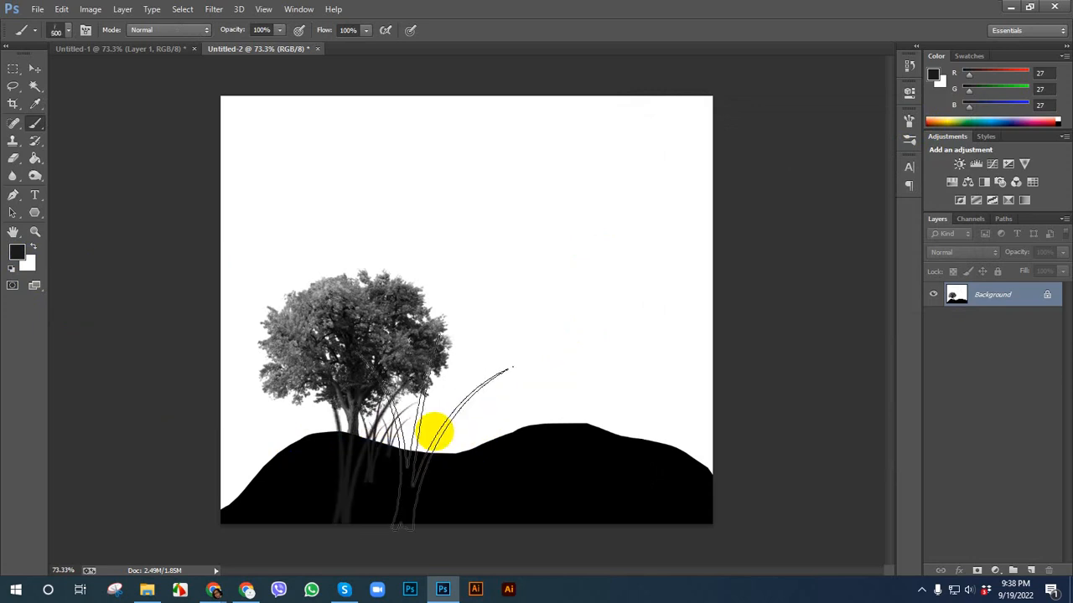
pyautogui.hotkey('ctrl', 'z')
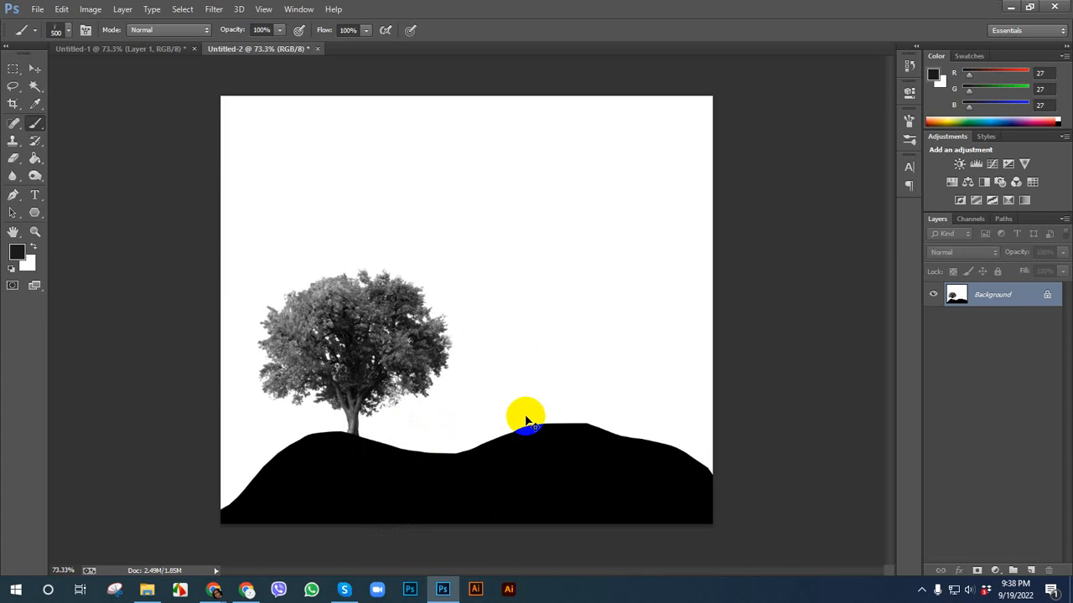
# - Reduce the grass brush to 70 px and paint grass along the hill crest from the tree trunk to the canvas's right edge
pyautogui.press('[')
pyautogui.press('[')
pyautogui.press('[')
pyautogui.press('[')
pyautogui.press('[')
pyautogui.press('[')
pyautogui.press('[')
pyautogui.press('[')
pyautogui.press('[')
pyautogui.press('[')
pyautogui.press('[')
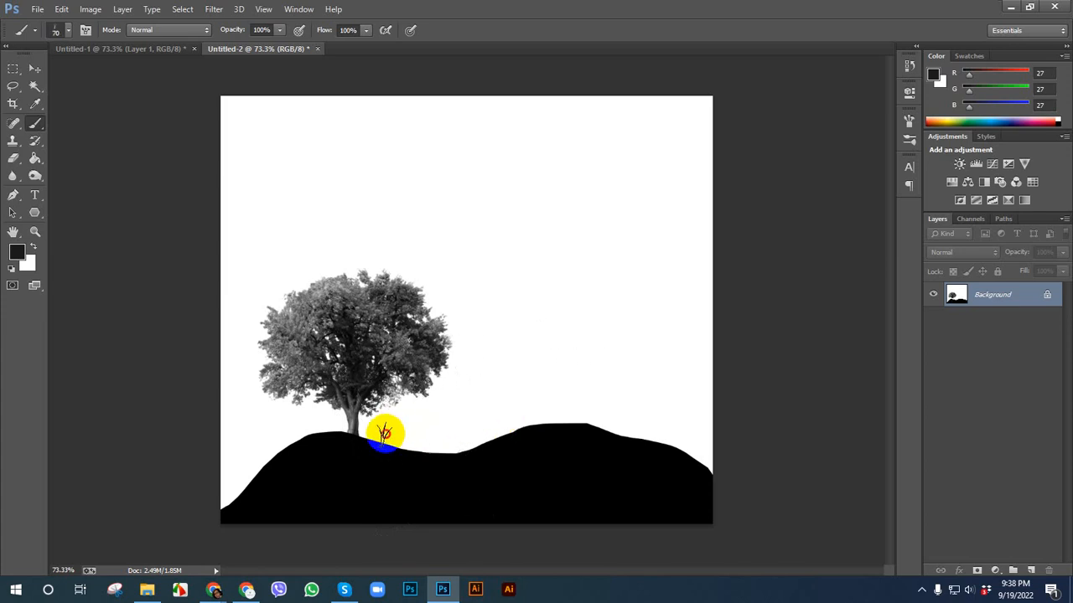
pyautogui.moveTo(404, 436)
pyautogui.mouseDown()
pyautogui.moveTo(435, 436)
pyautogui.moveTo(395, 445)
pyautogui.moveTo(556, 421)
pyautogui.moveTo(637, 432)
pyautogui.moveTo(712, 476)
pyautogui.mouseUp()
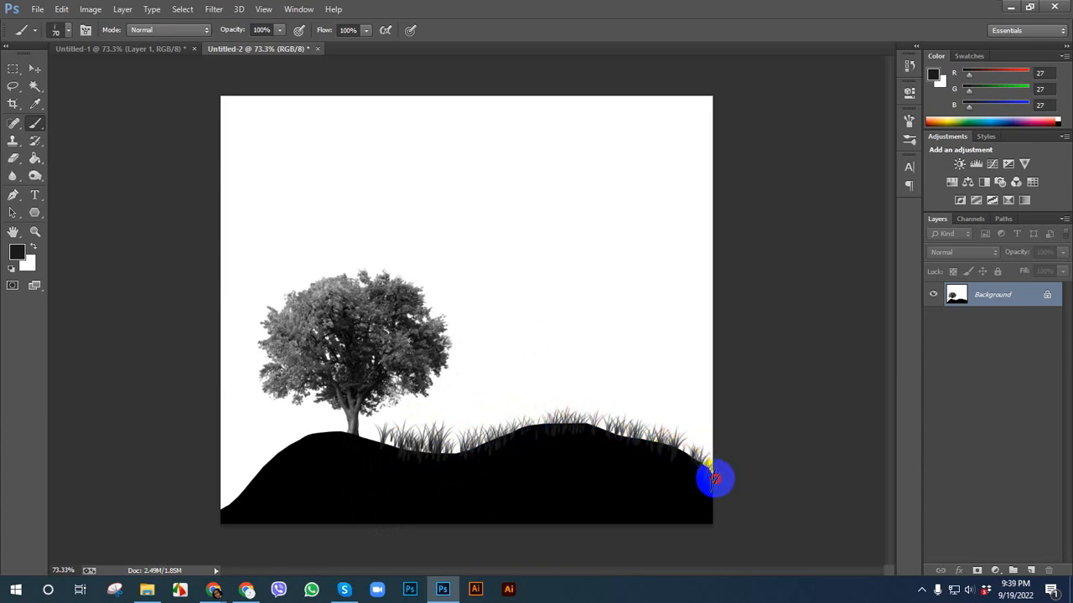
# - Paint grass along the hill crest from the tree trunk down to the canvas's left edge
pyautogui.moveTo(379, 439)
pyautogui.mouseDown()
pyautogui.moveTo(388, 444)
pyautogui.moveTo(301, 432)
pyautogui.moveTo(224, 507)
pyautogui.mouseUp()
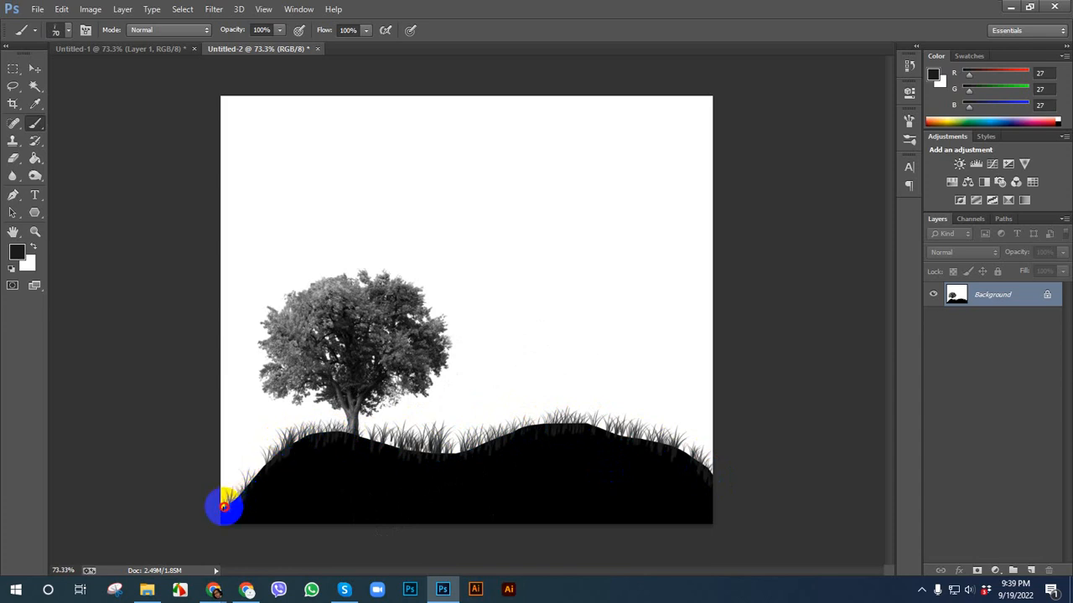
pyautogui.click(33, 71)
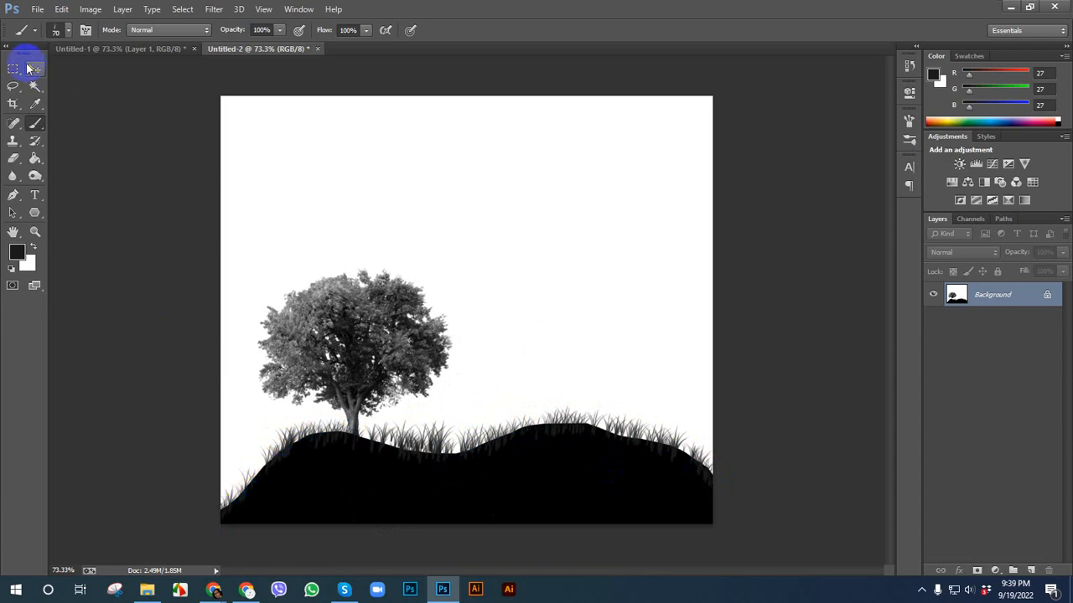
# - Choose the custom 442 px tiger preset for the Brush Tool
pyautogui.rightClick(36, 126)
pyautogui.click(80, 114)
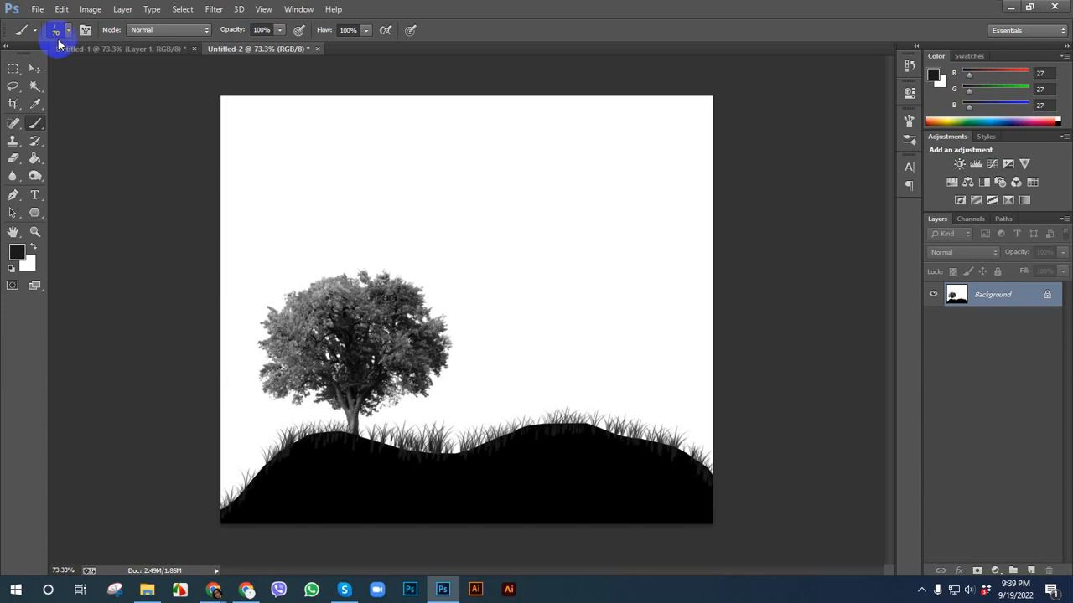
pyautogui.click(59, 38)
pyautogui.moveTo(156, 204); pyautogui.dragTo(153, 348)
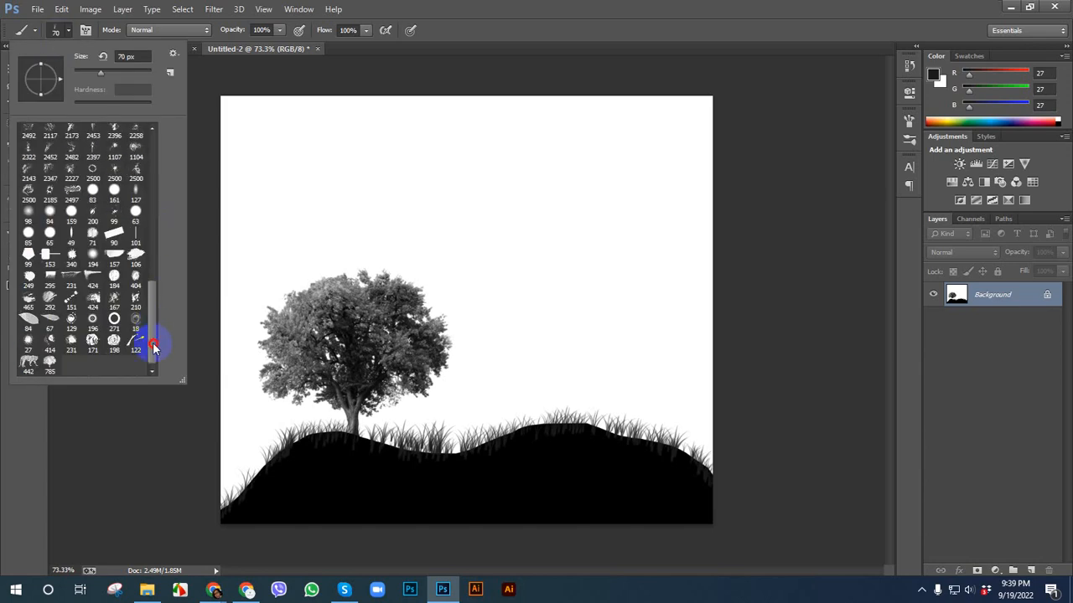
pyautogui.click(516, 60)
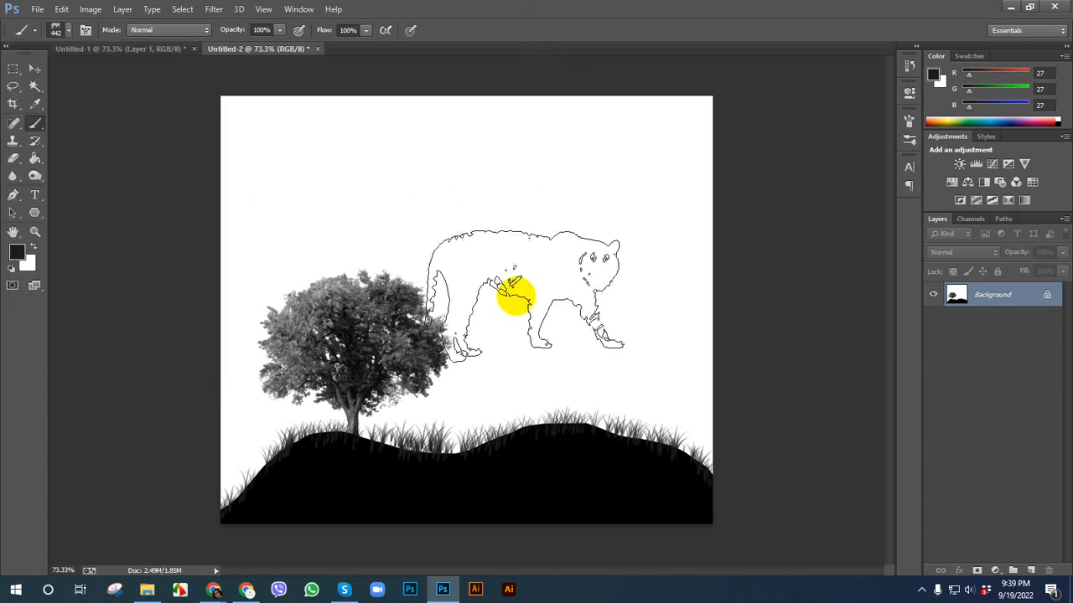
# - Reduce the tiger brush to 125 px and stamp one tiger on the crest of the right hill
pyautogui.press('[')
pyautogui.press('[')
pyautogui.press('[')
pyautogui.press('[')
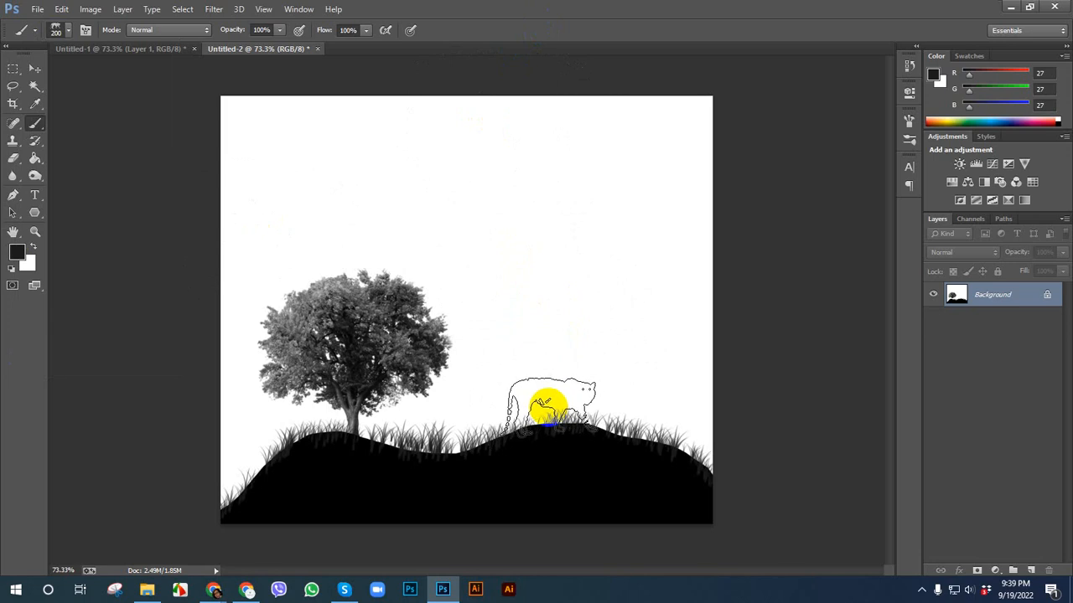
pyautogui.press('[')
pyautogui.press('[')
pyautogui.press('[')
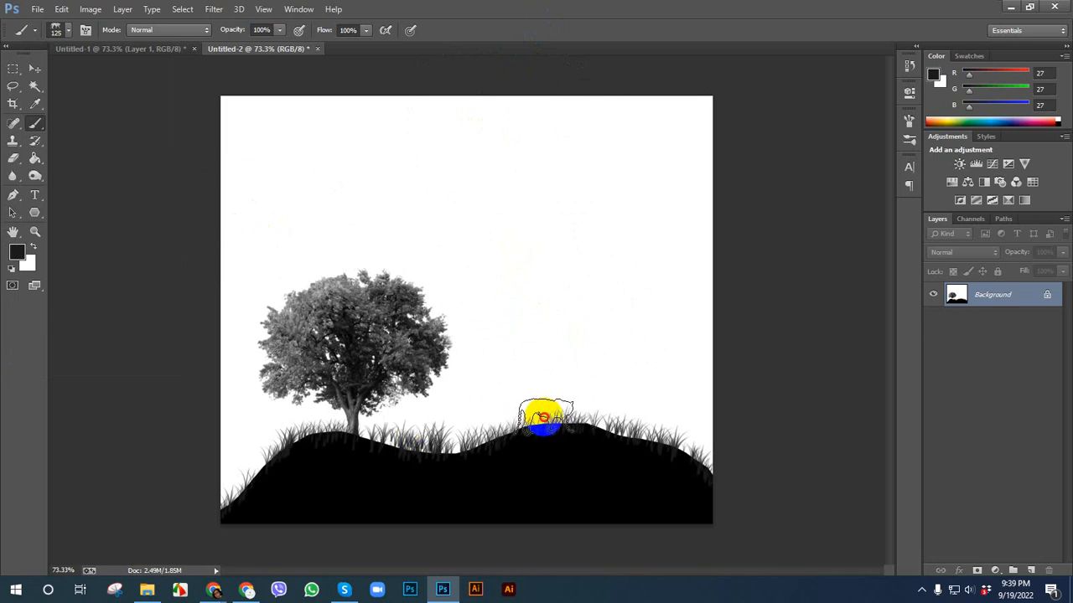
pyautogui.click(544, 417)
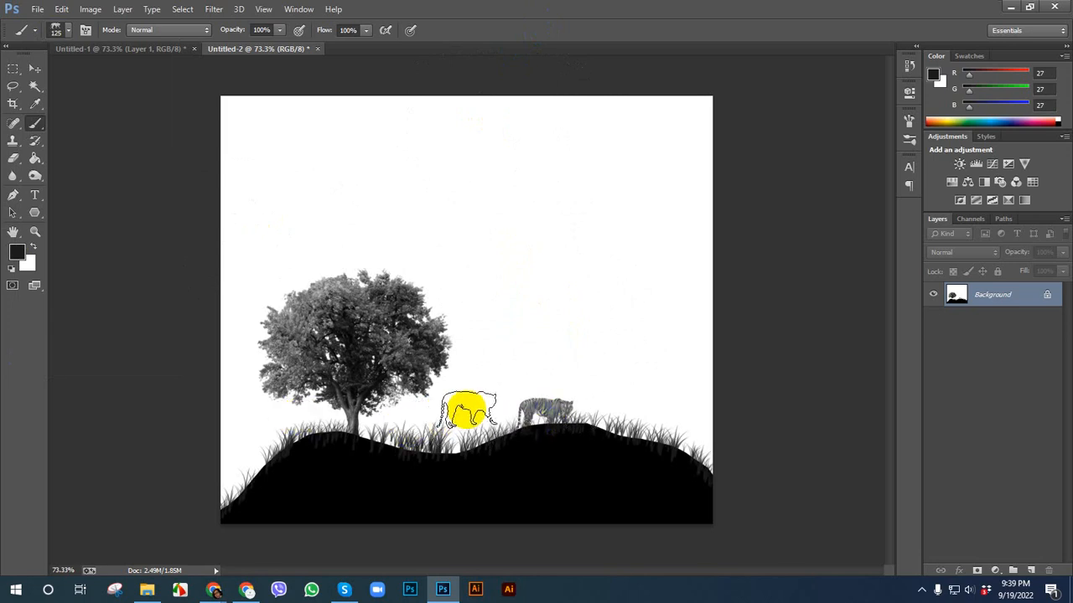
# - Reselect the 442 px tiger preset, reduce it to 100 px and stamp a second tiger to the left of the tree trunk
pyautogui.click(333, 417)
pyautogui.scroll(2, 332, 417)
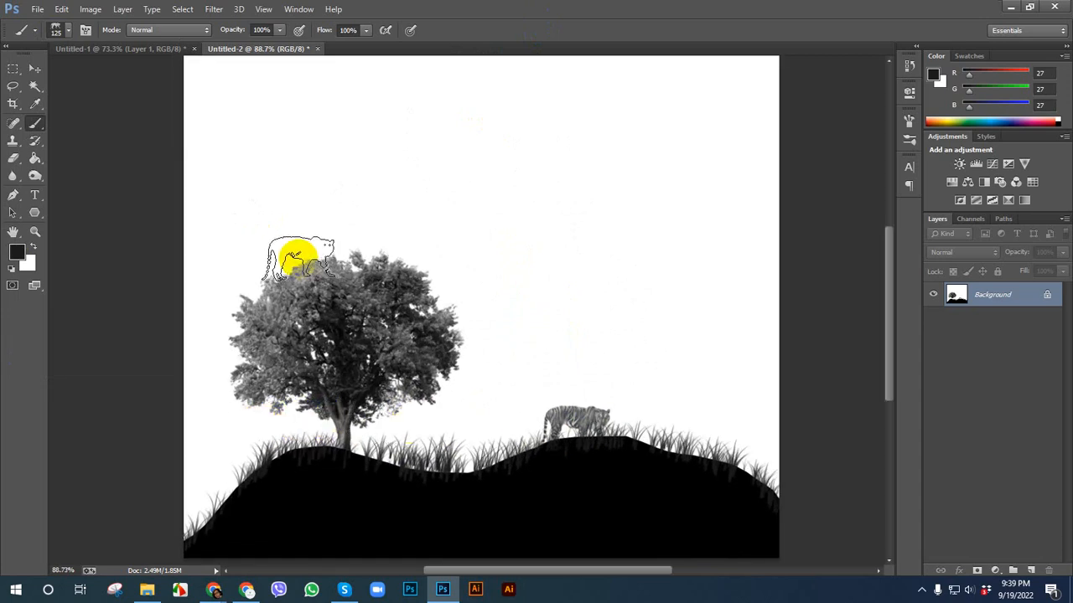
pyautogui.click(67, 31)
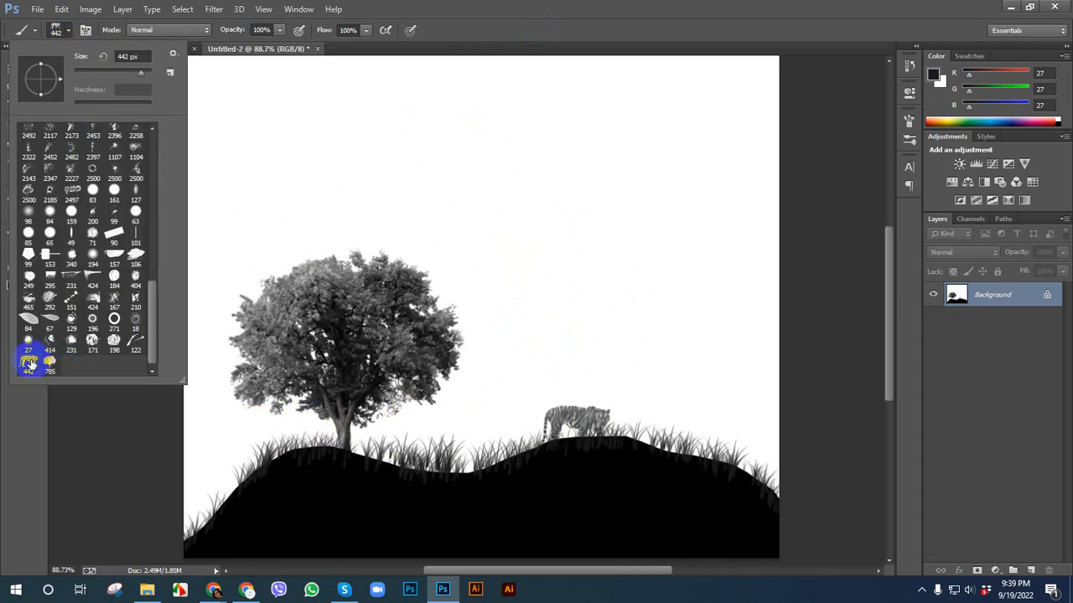
pyautogui.press('[')
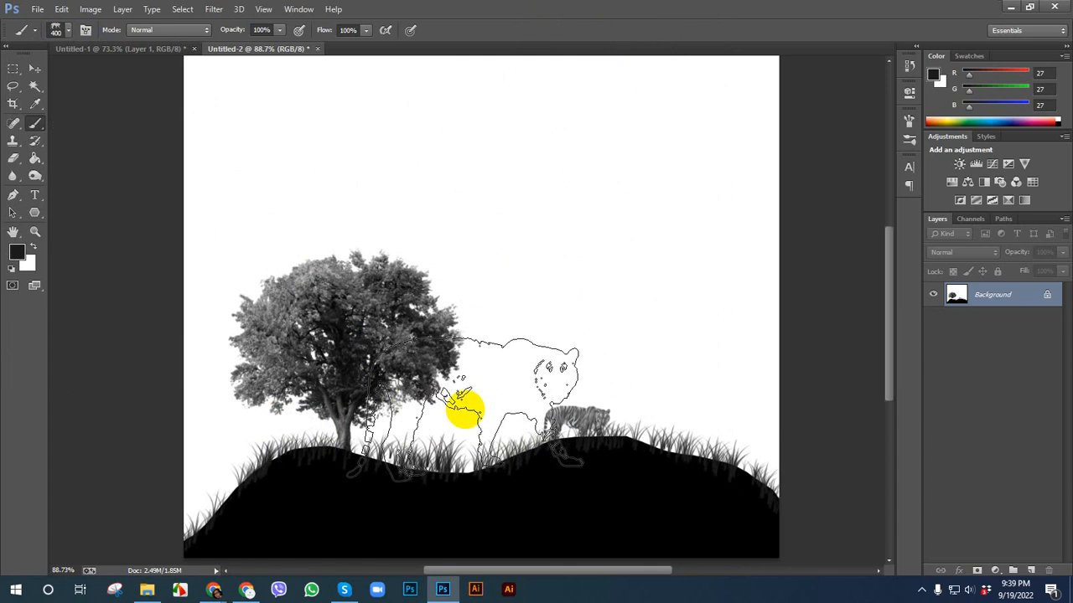
pyautogui.press('[')
pyautogui.press('[')
pyautogui.press('[')
pyautogui.press('[')
pyautogui.press('[')
pyautogui.press('[')
pyautogui.press('[')
pyautogui.press('[')
pyautogui.press(']')
pyautogui.press(']')
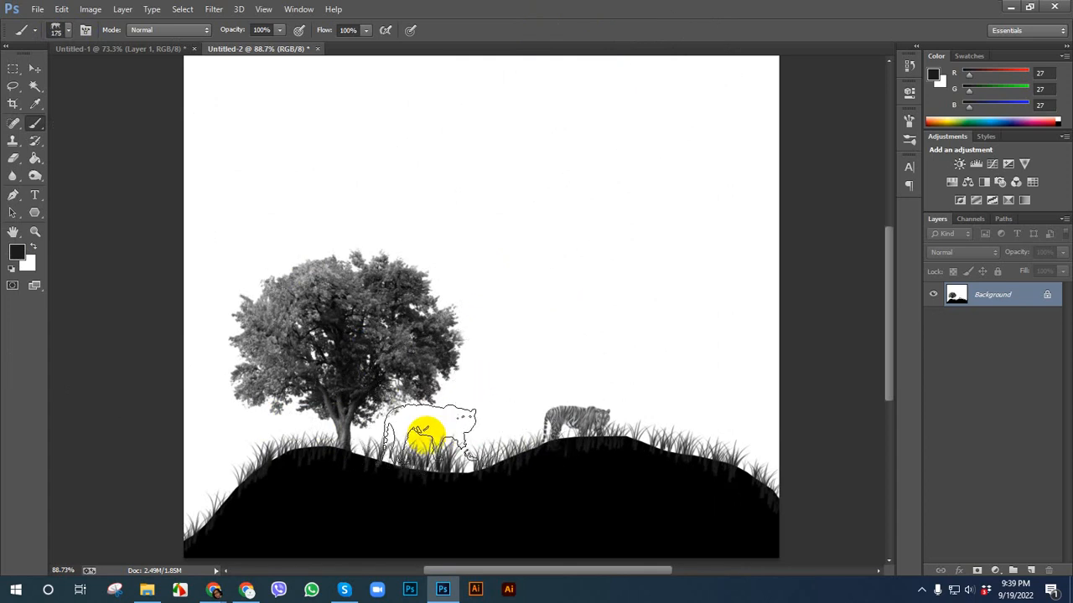
pyautogui.press('[')
pyautogui.press('[')
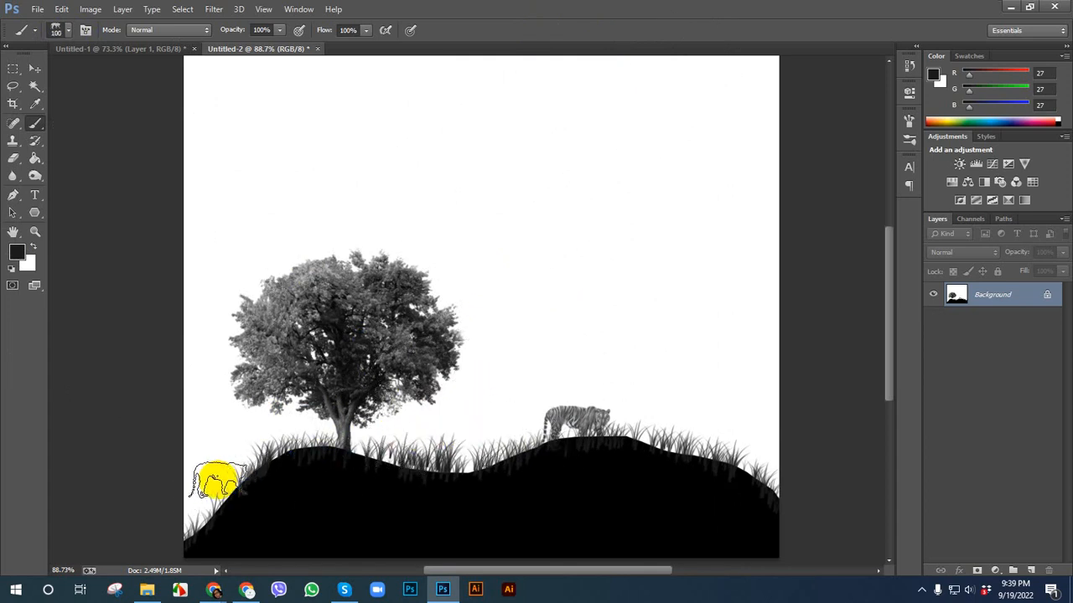
pyautogui.click(231, 426)
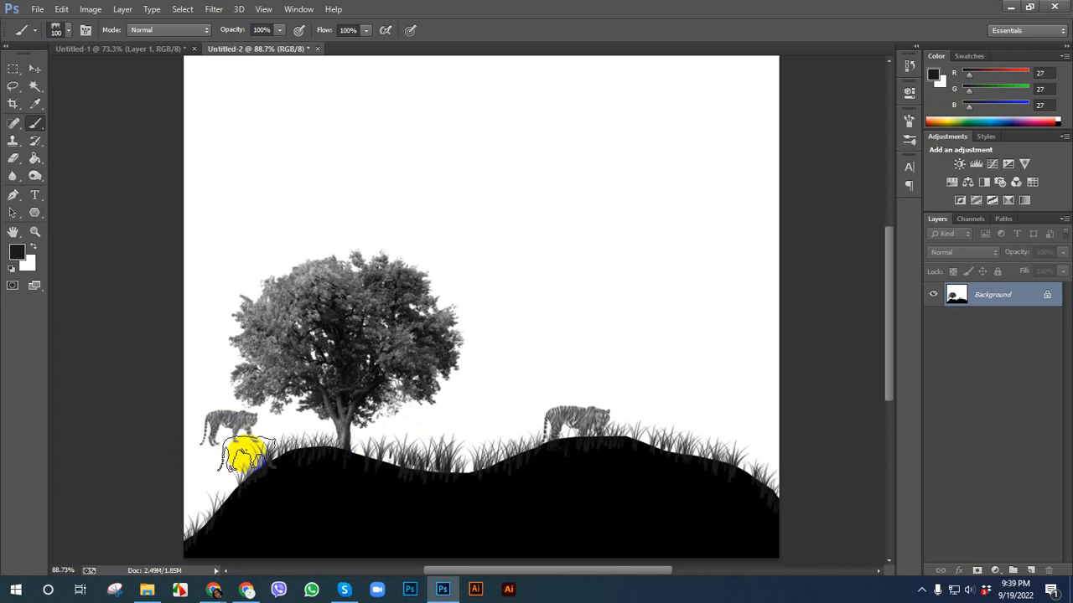
# - Try painting across the sky with the 18 px hatched preset enlarged to 400 px, undo the stroke and switch to the Move Tool
pyautogui.click(57, 31)
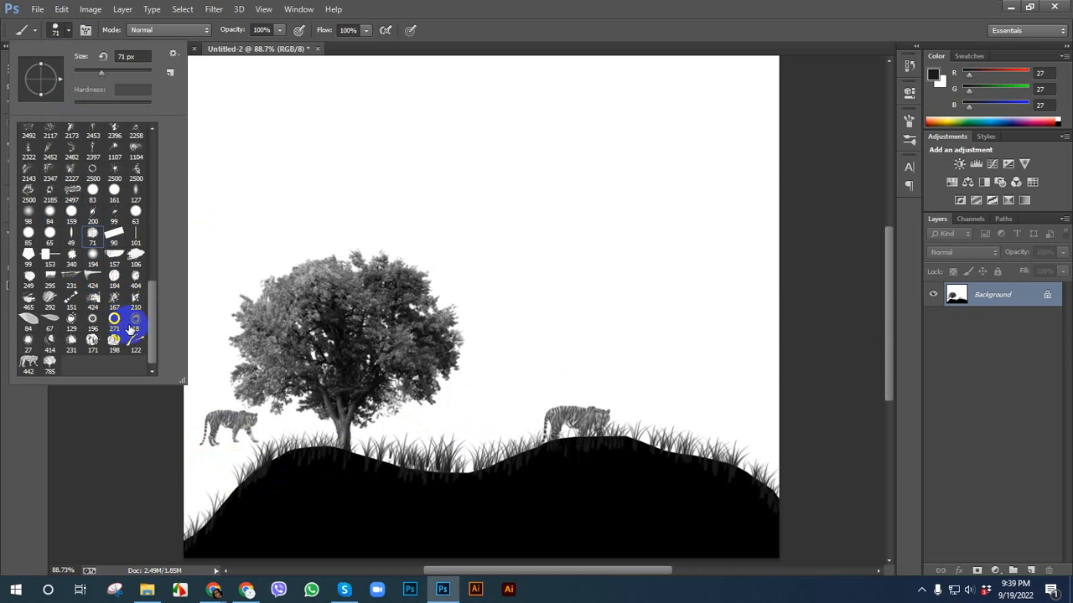
pyautogui.click(447, 247)
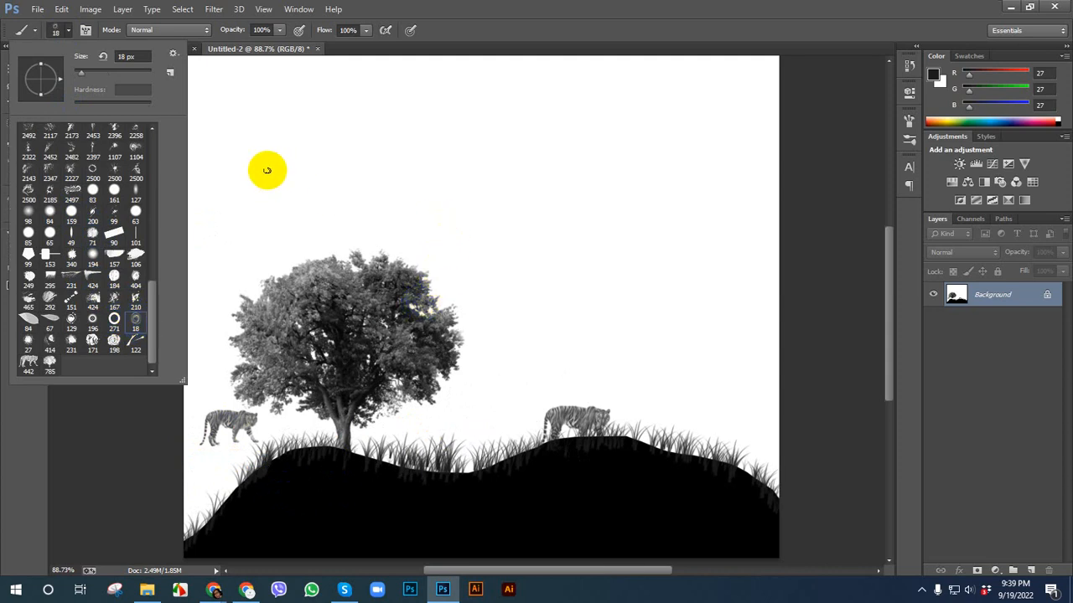
pyautogui.click(587, 49)
pyautogui.press(']')
pyautogui.press(']')
pyautogui.press(']')
pyautogui.press(']')
pyautogui.press(']')
pyautogui.press(']')
pyautogui.press(']')
pyautogui.press(']')
pyautogui.press(']')
pyautogui.press(']')
pyautogui.press(']')
pyautogui.press(']')
pyautogui.press(']')
pyautogui.press(']')
pyautogui.press(']')
pyautogui.press(']')
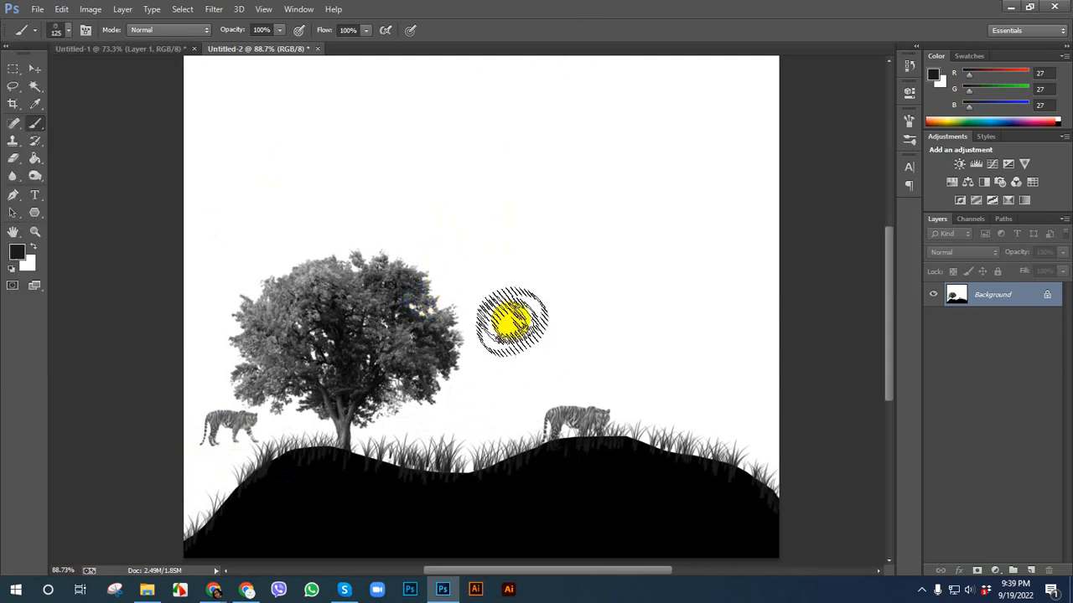
pyautogui.moveTo(515, 316)
pyautogui.mouseDown()
pyautogui.moveTo(520, 339)
pyautogui.moveTo(113, 144)
pyautogui.mouseUp()
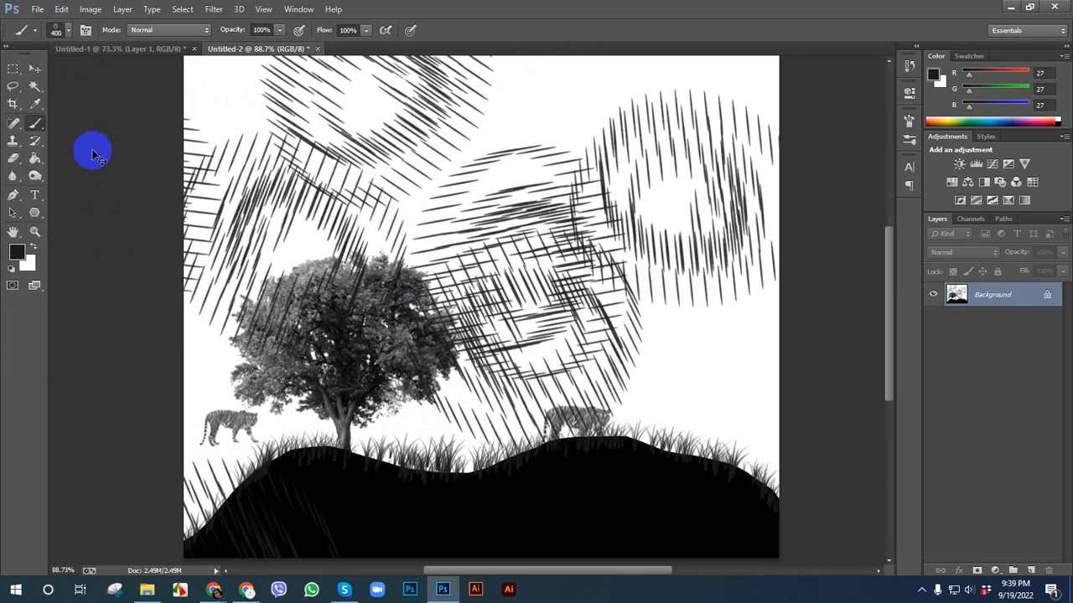
pyautogui.hotkey('ctrl', 'z')
pyautogui.click(35, 68)
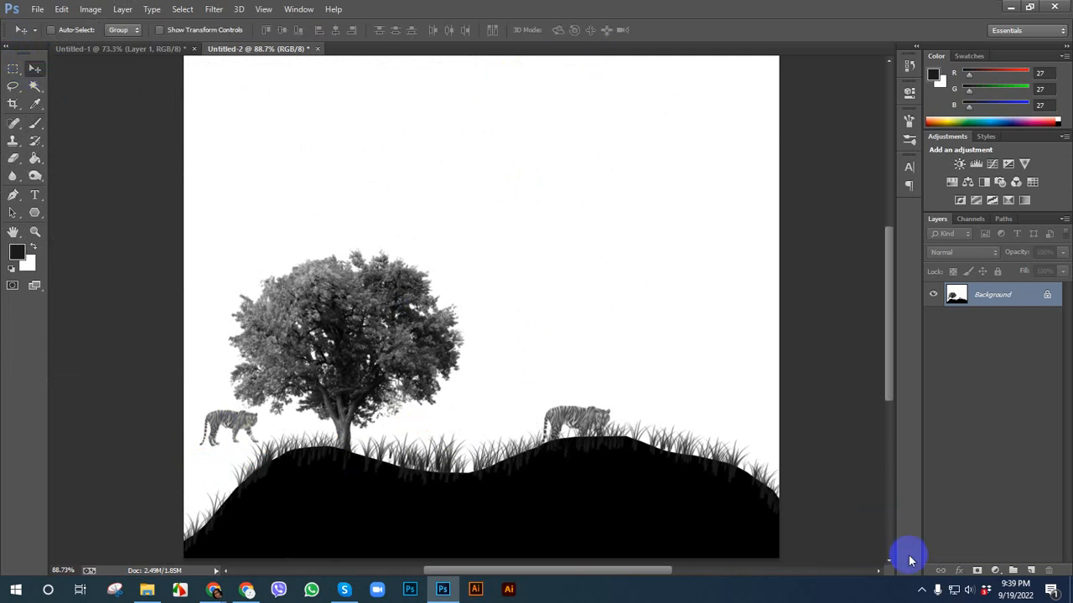